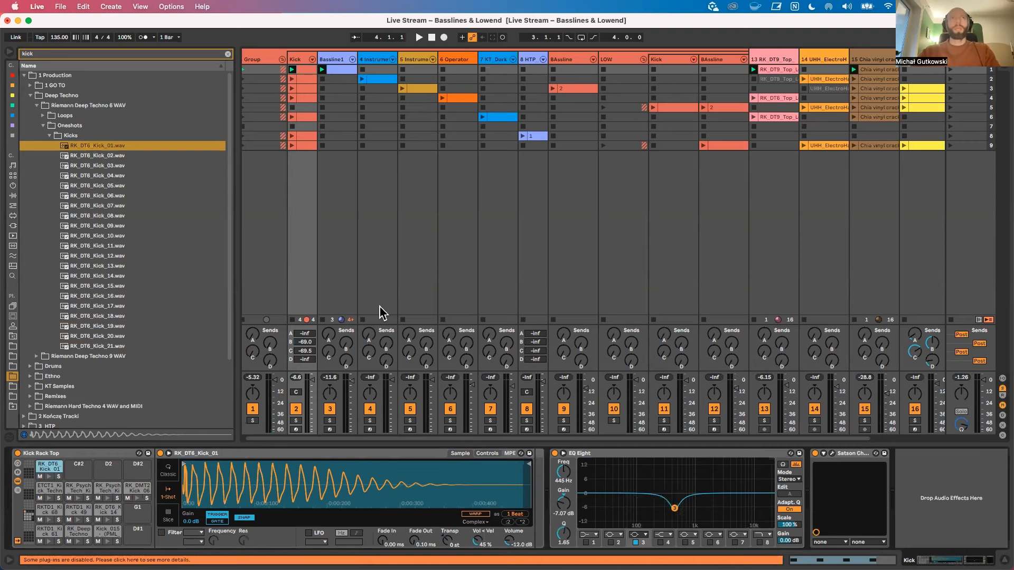
Step: Show the Arrangement and set the project tempo to 130 BPM
key(Tab)
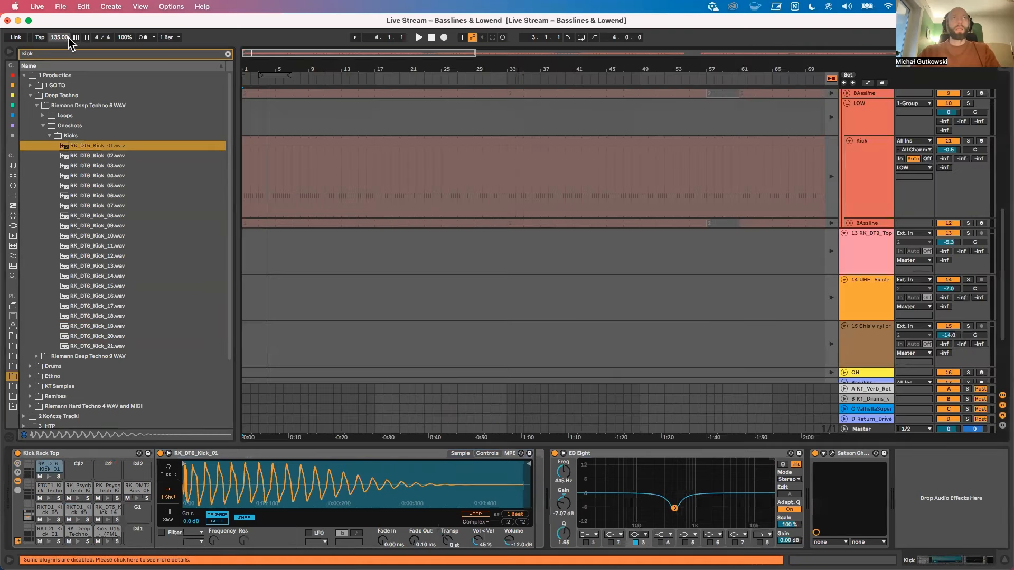
drag(58, 38, 57, 41)
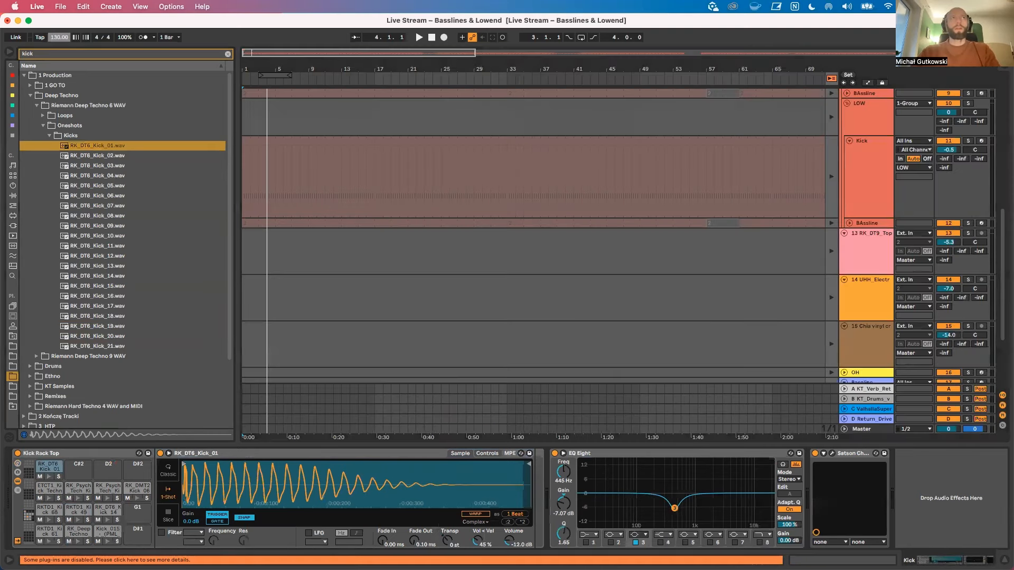
Step: Unfold the OH track and select its first beat, from 1.1.1 to 1.2.1
scroll(259, 219, down, 4)
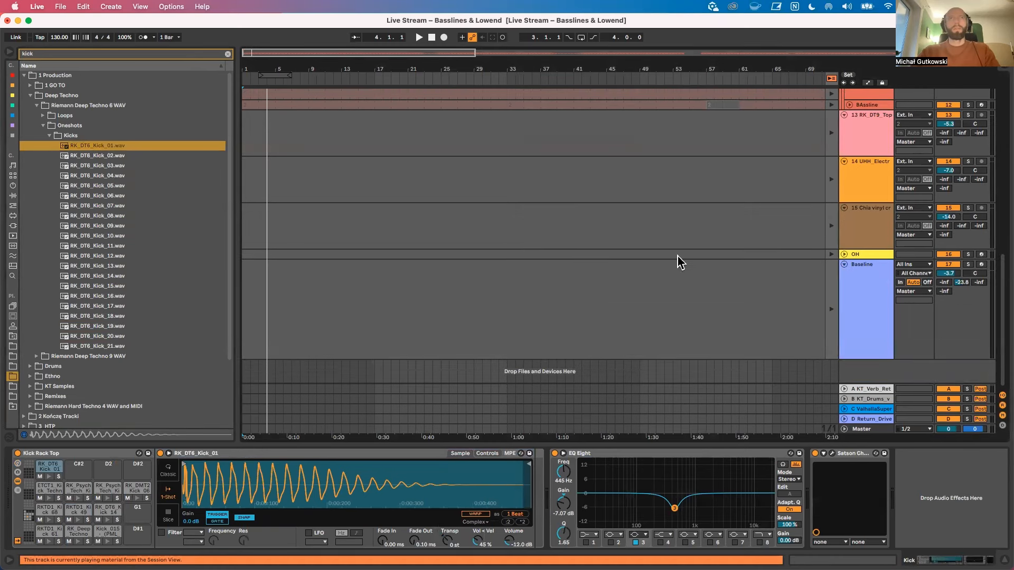
click(836, 259)
click(843, 255)
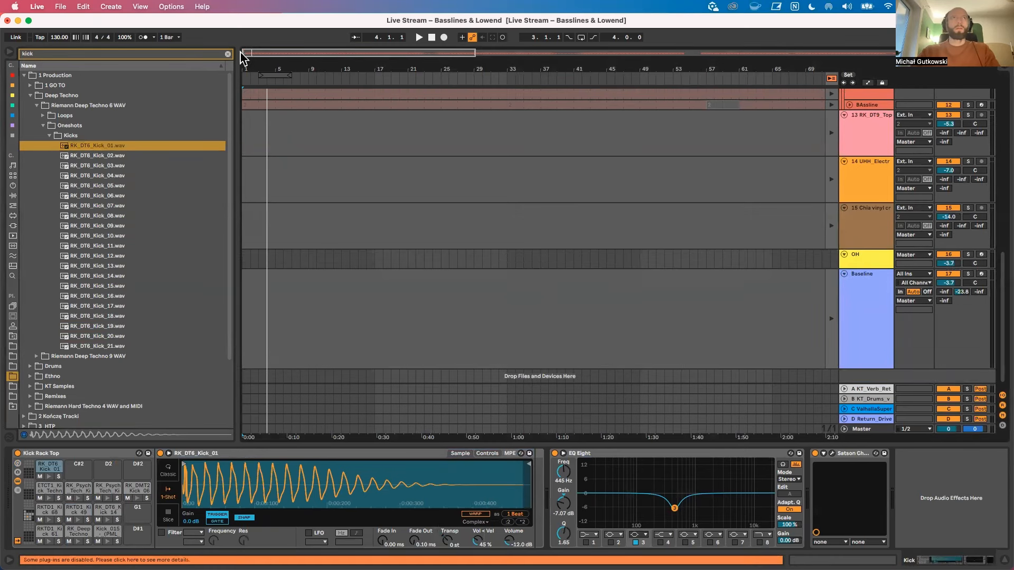
scroll(253, 232, up, 10)
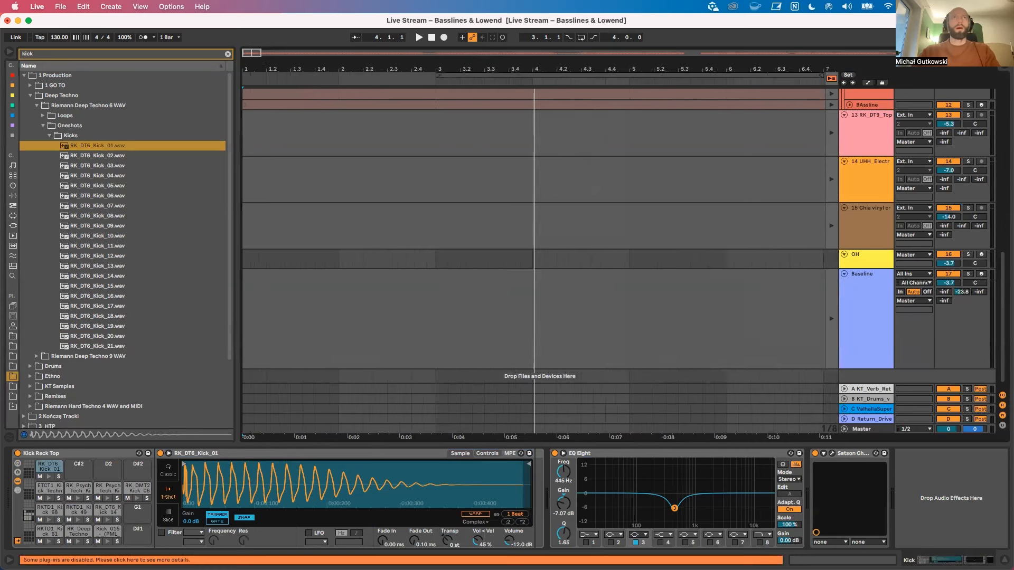
drag(246, 63, 246, 74)
drag(300, 259, 247, 261)
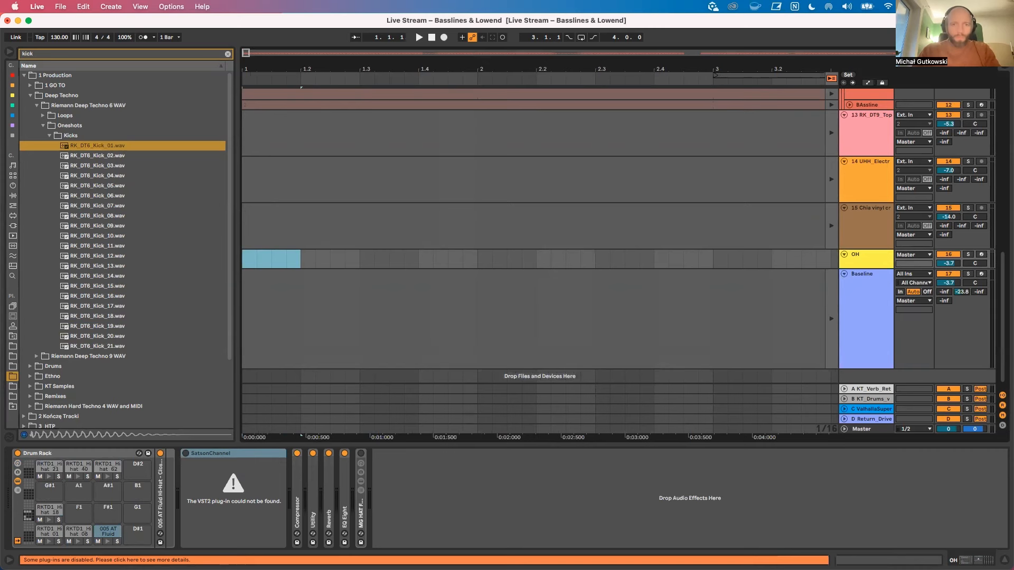
click(400, 53)
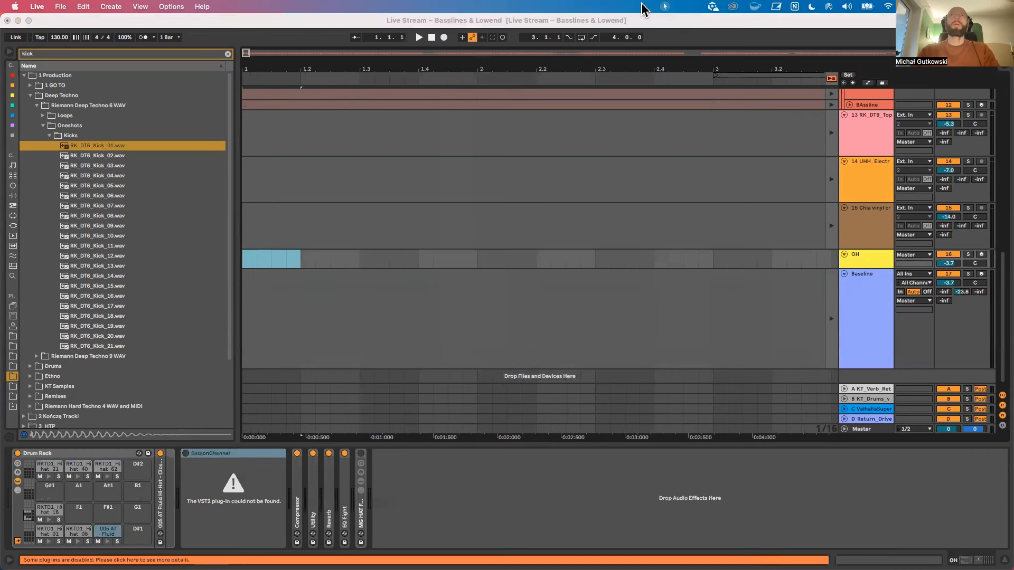
click(664, 6)
click(675, 21)
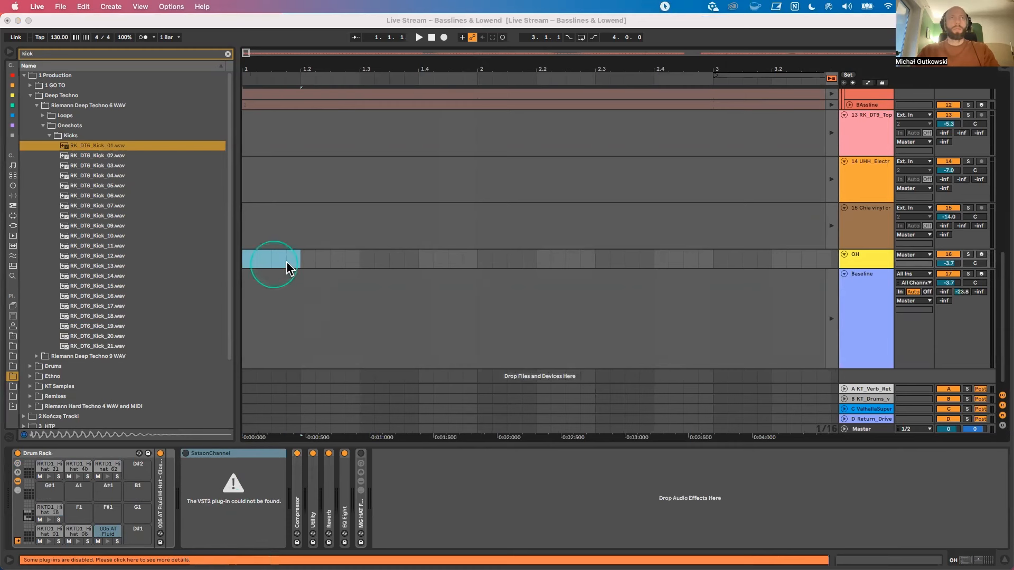
Step: Mark out the first full beat, half beat and sixteenth on the OH track, each starting at 1.1.1
click(257, 260)
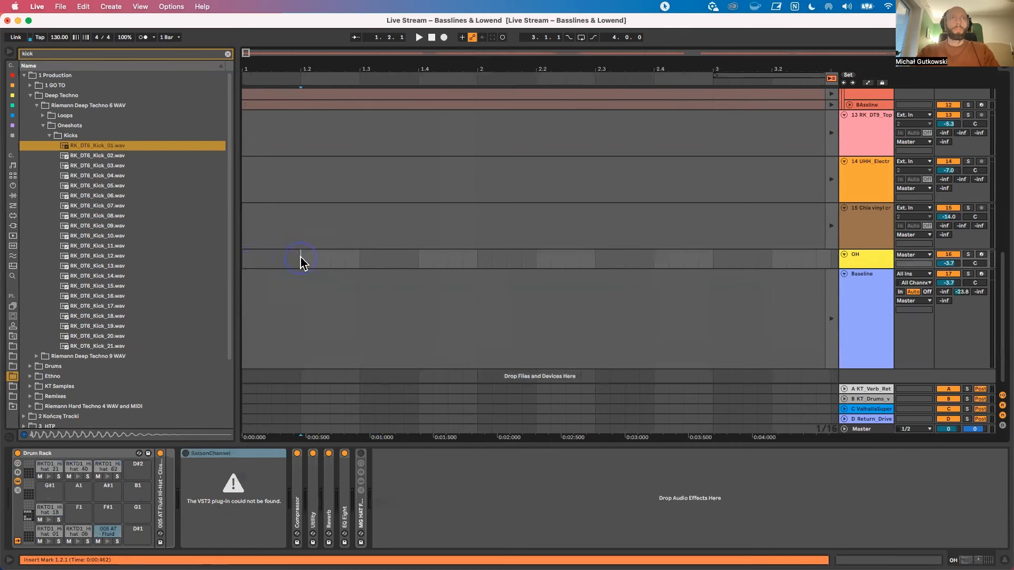
drag(302, 260, 219, 266)
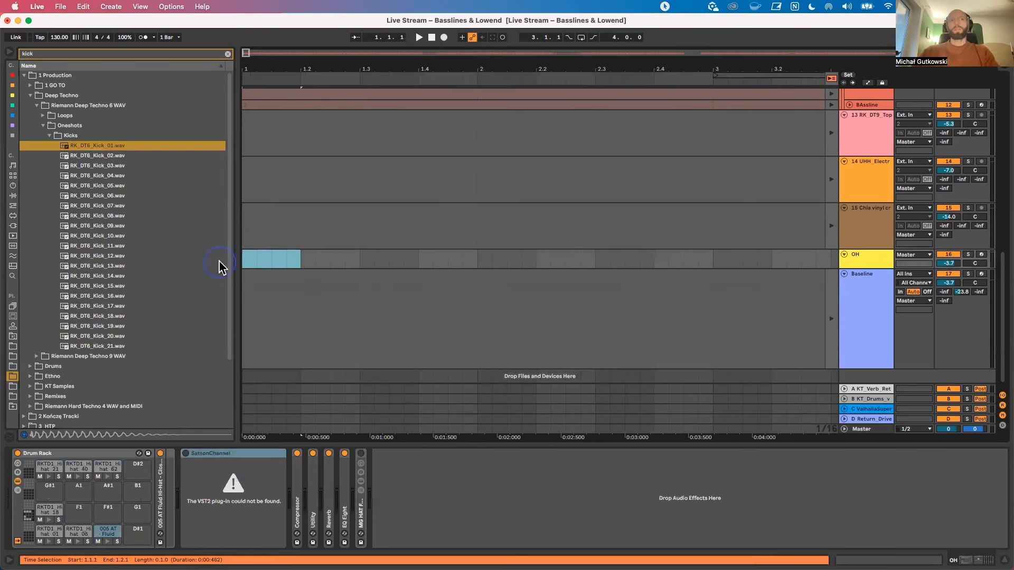
click(267, 260)
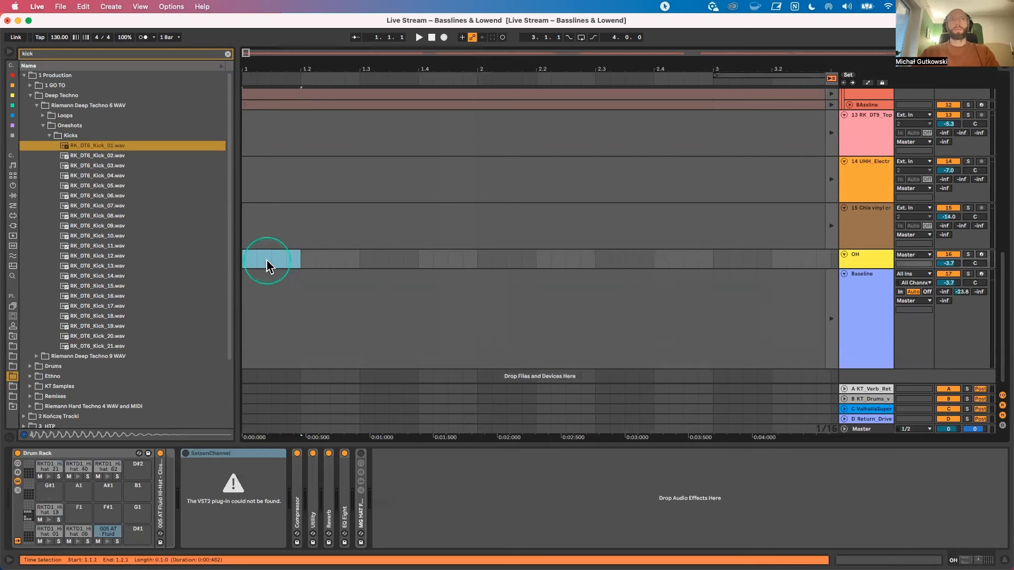
drag(267, 259, 246, 258)
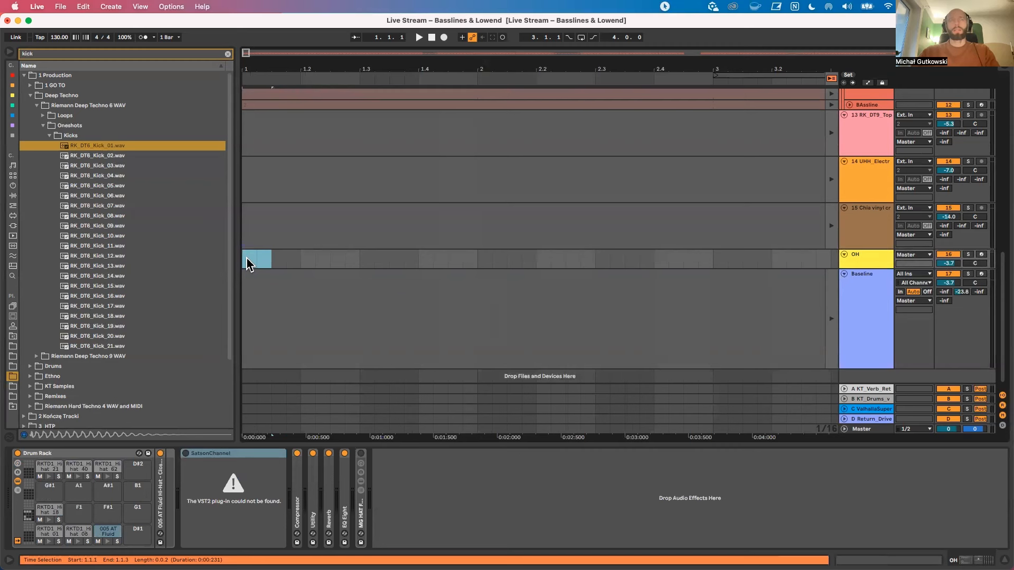
drag(252, 257, 245, 260)
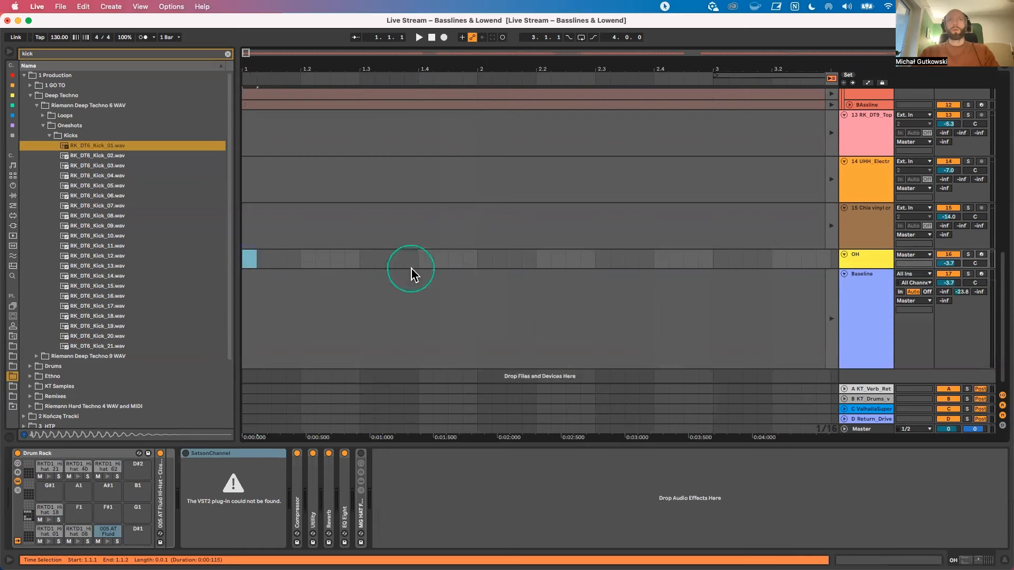
Step: Insert scene 10 in the Session and create a Kick clip there with one RK_DT6_Kick_01 sixteenth note at 1.1.1
key(Tab)
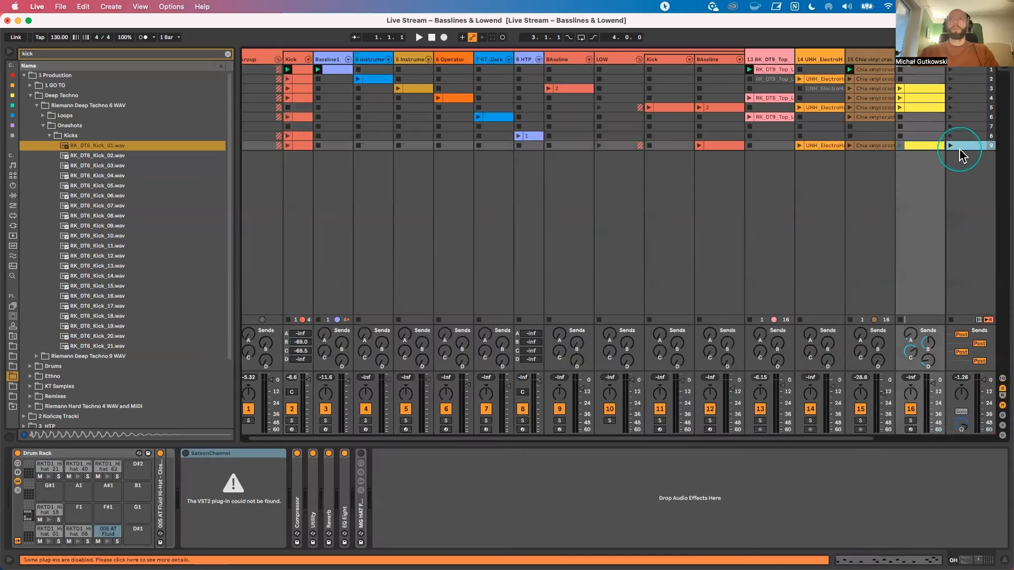
key(super+i)
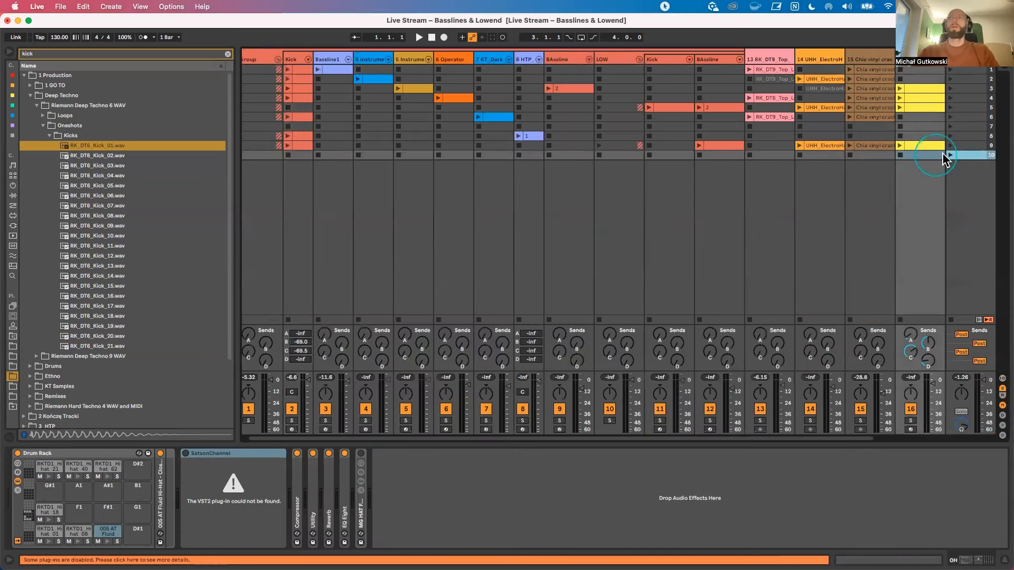
double_click(301, 155)
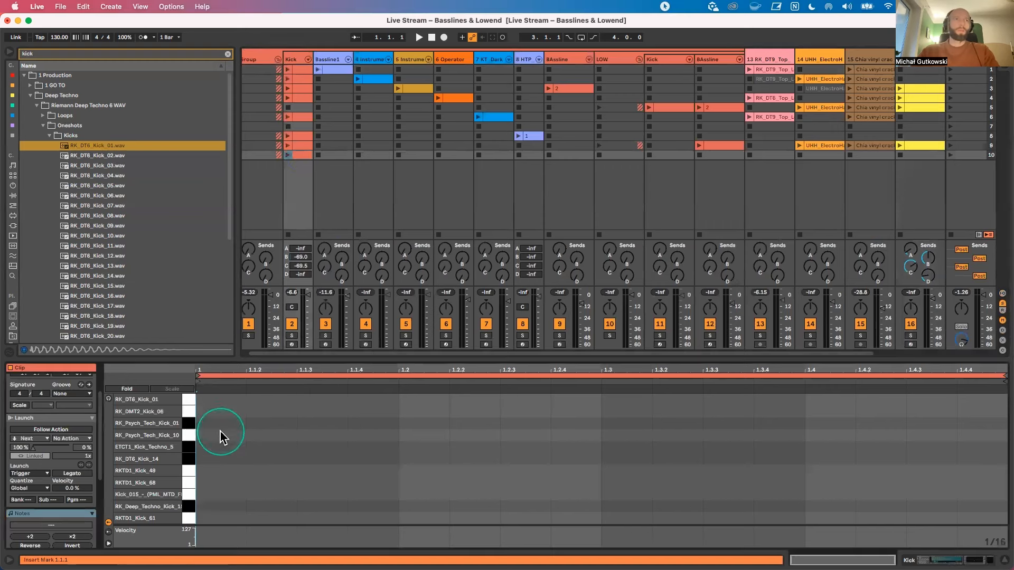
double_click(218, 400)
drag(242, 405, 242, 400)
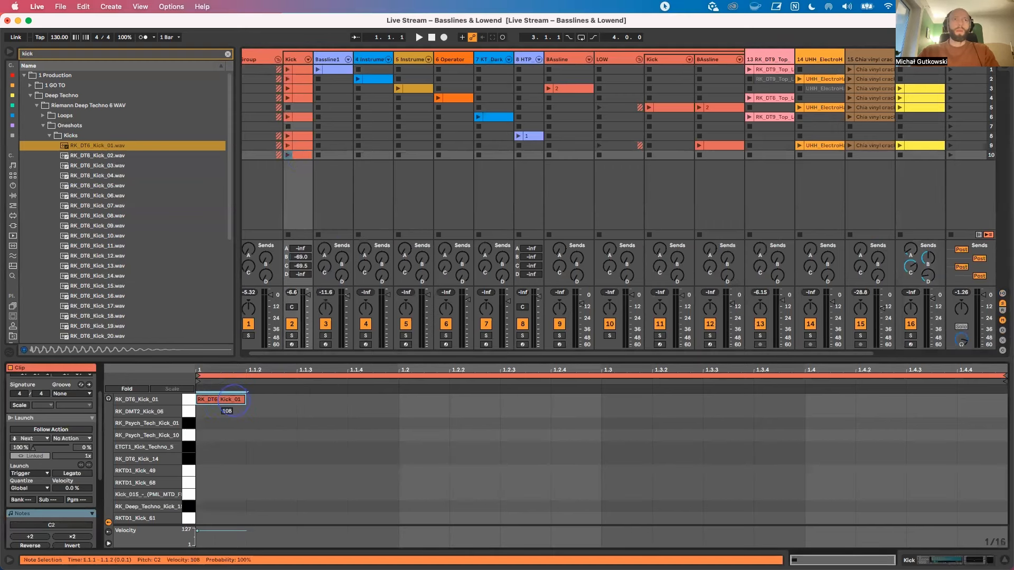
Step: Show the Kick track's devices and play its scene 10 clip
click(284, 112)
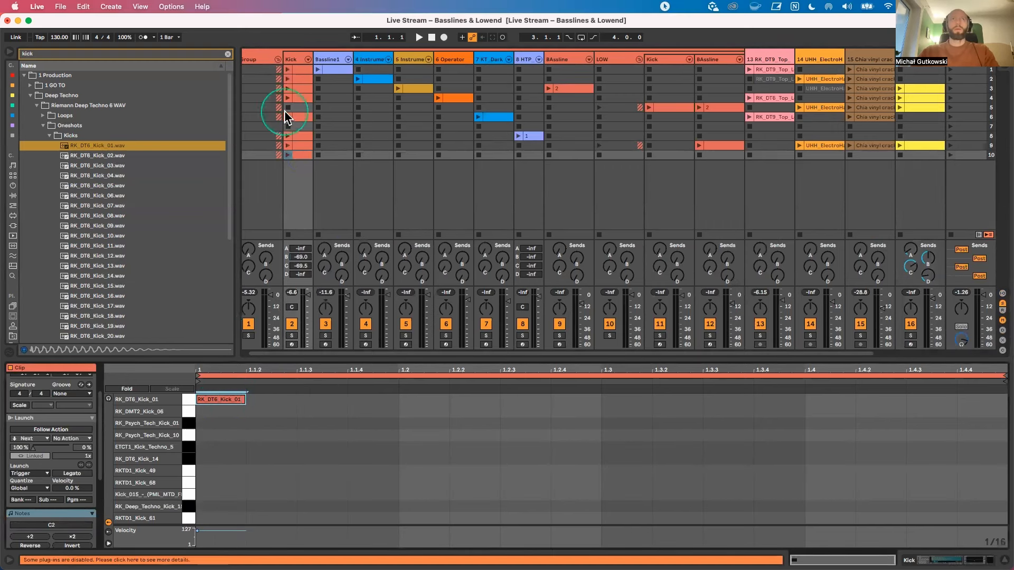
click(297, 55)
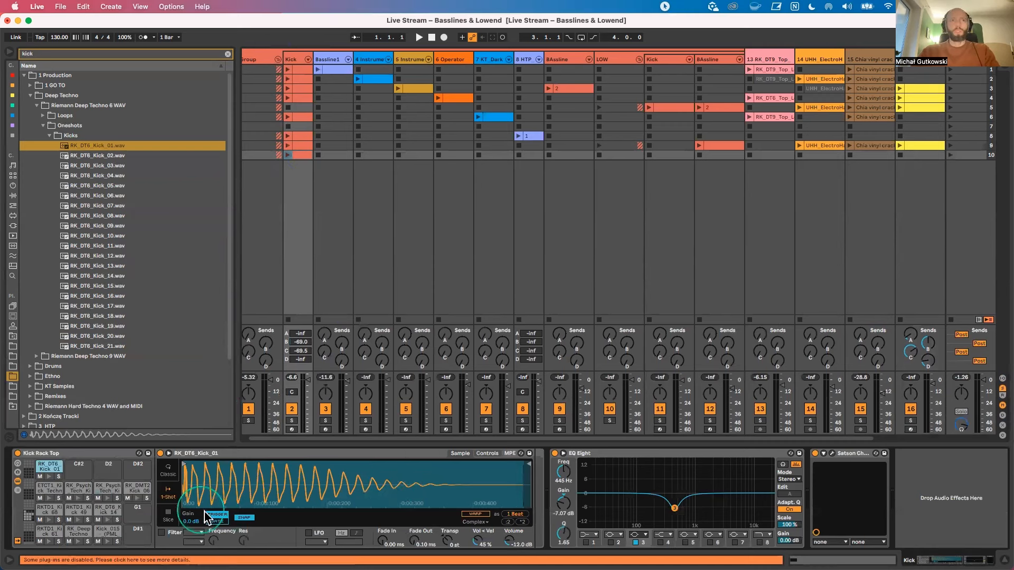
click(275, 203)
click(287, 153)
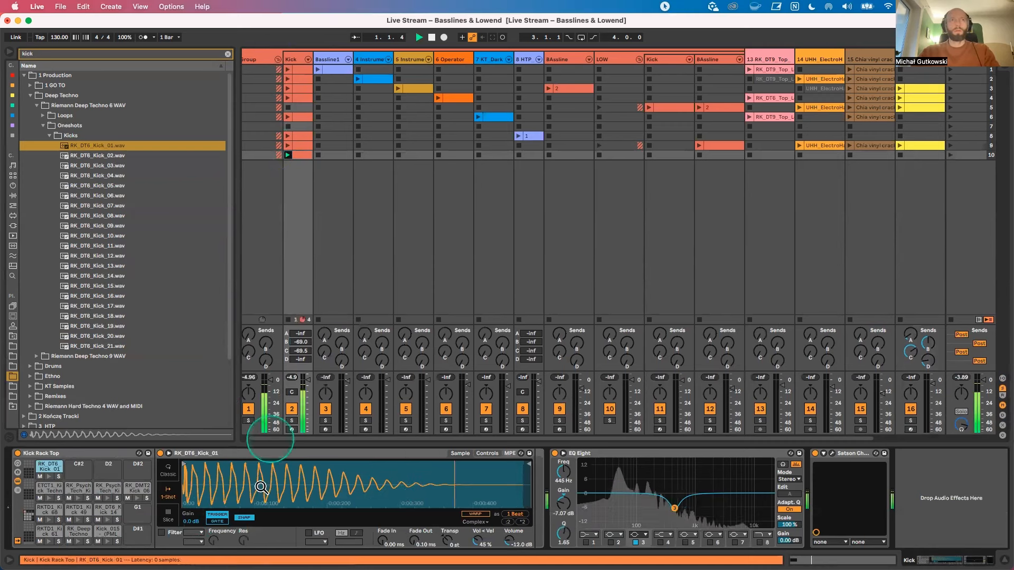
click(264, 235)
click(294, 155)
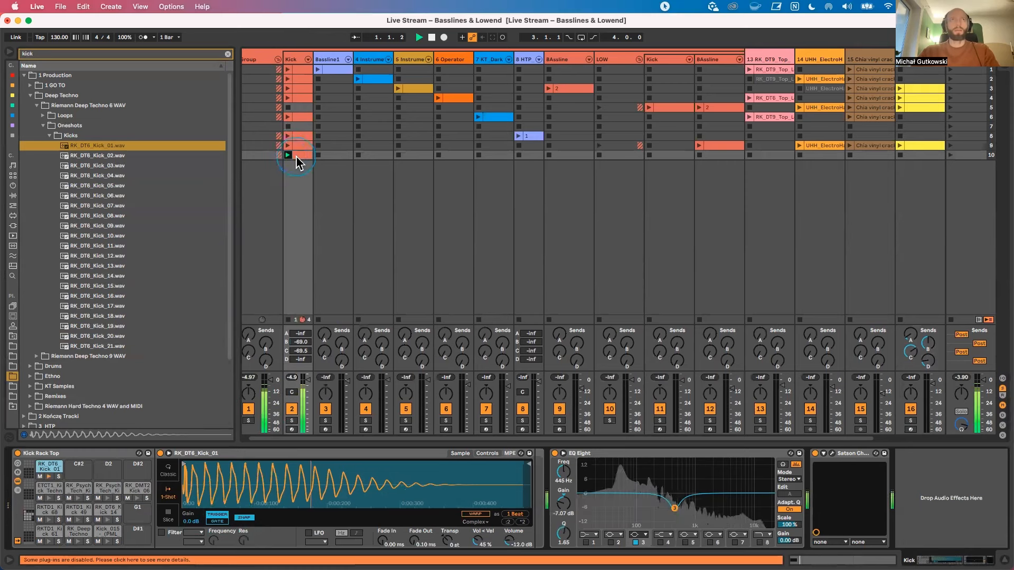
Step: Loop only the first beat of the scene 10 Kick clip, from 1.1 to 1.2, and play it
double_click(293, 156)
drag(395, 419, 23, 438)
key(super+l)
key(space)
click(285, 155)
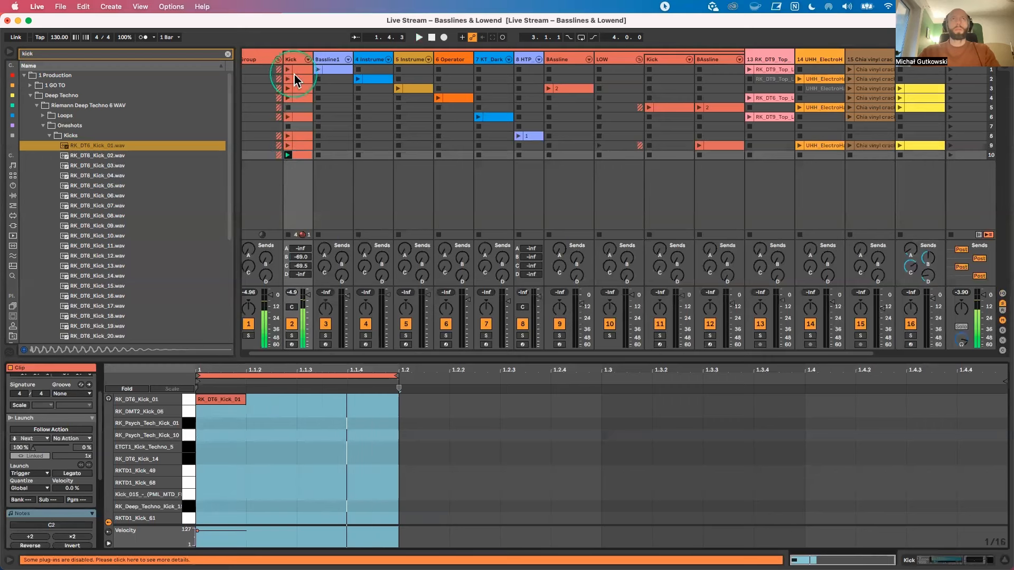
Step: Inspect the kick sample's waveform, then mark 1.1.1 to 1.1.4 on the OH track in the Arrangement
click(291, 56)
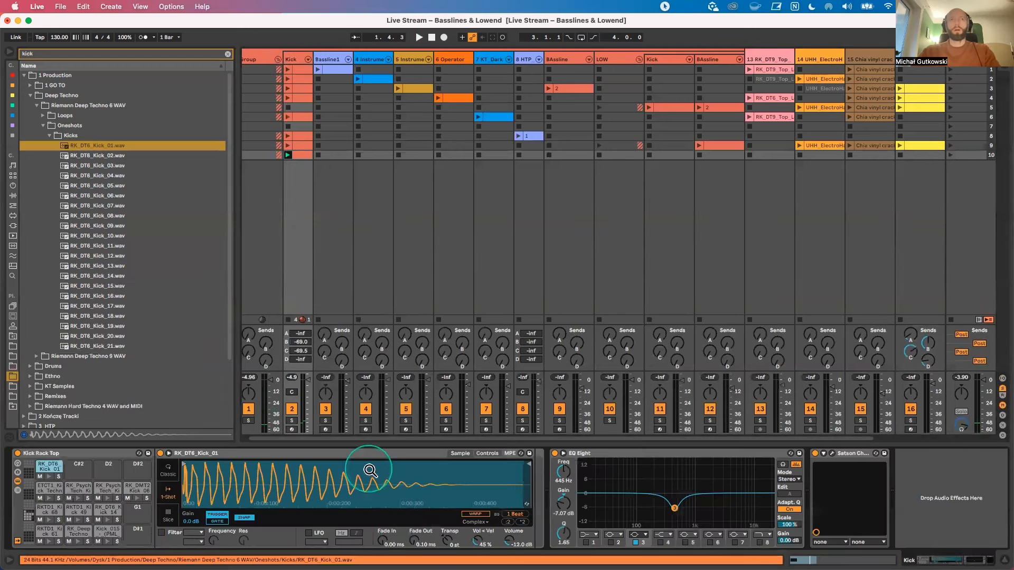
key(Tab)
click(277, 259)
drag(283, 258, 245, 258)
click(831, 259)
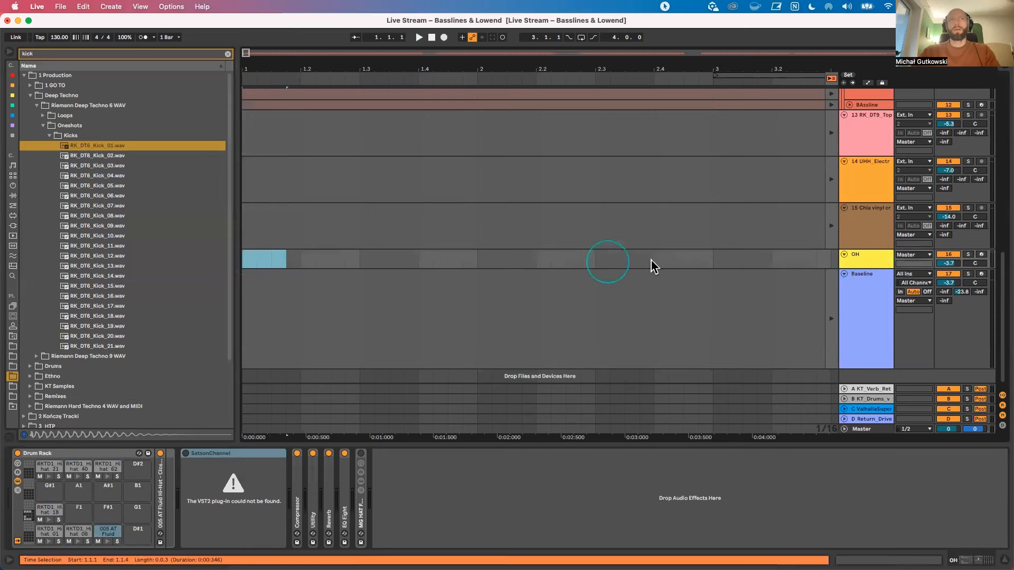
drag(282, 259, 247, 265)
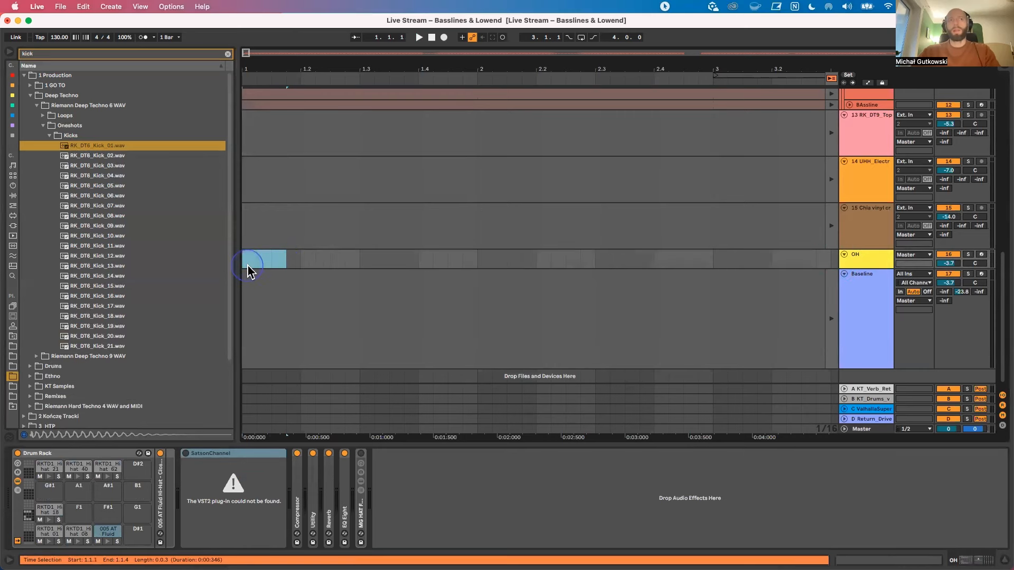
Step: Return to the Session and create an empty MIDI clip on the 6 Operator track in scene 10
key(Tab)
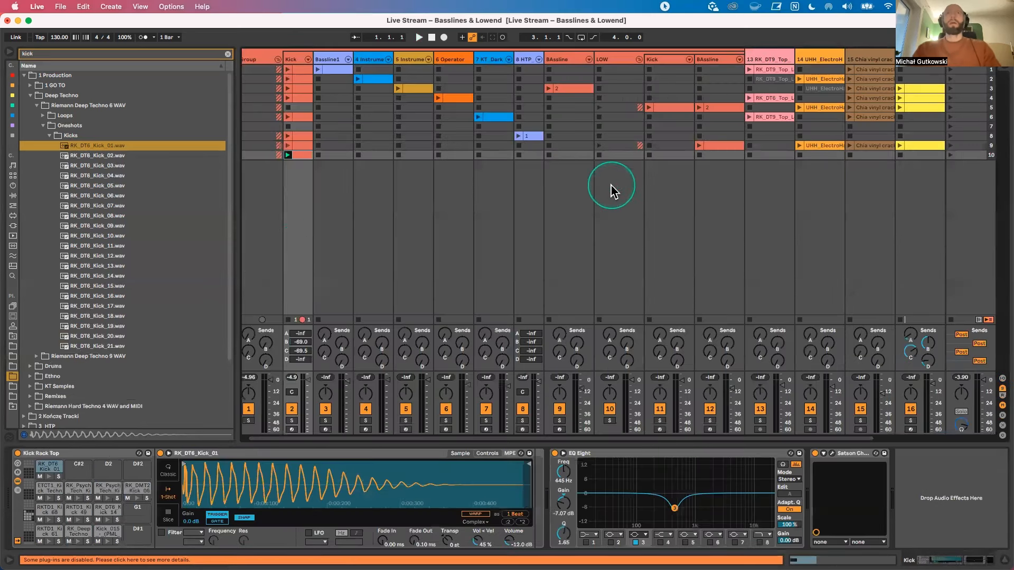
click(724, 154)
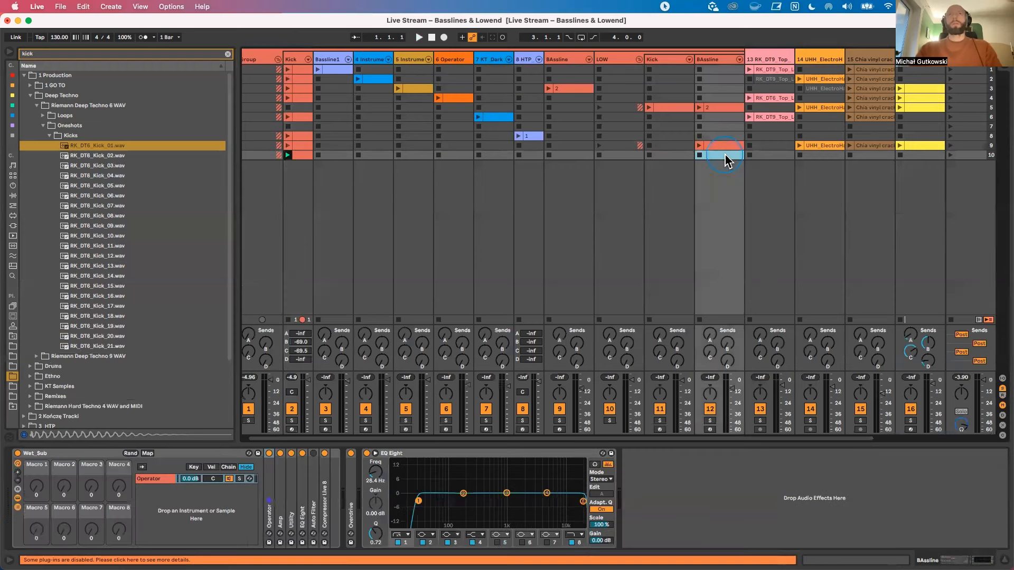
double_click(454, 155)
click(316, 453)
click(251, 473)
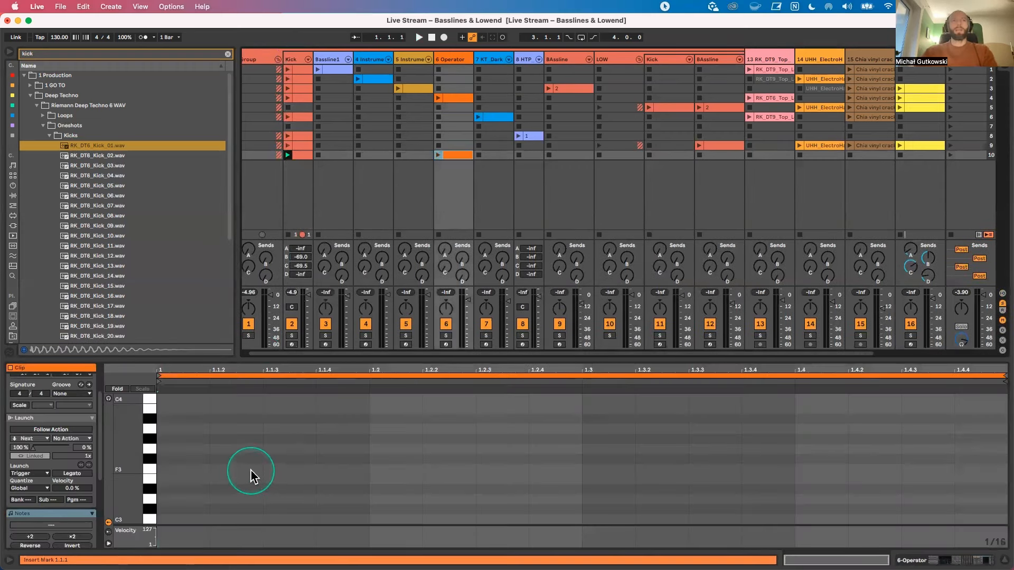
Step: Fill the first beat of the 6 Operator clip with four consecutive sixteenth notes on G0
drag(138, 504, 127, 418)
drag(122, 483, 141, 475)
click(235, 463)
double_click(235, 459)
double_click(290, 458)
double_click(167, 459)
double_click(331, 459)
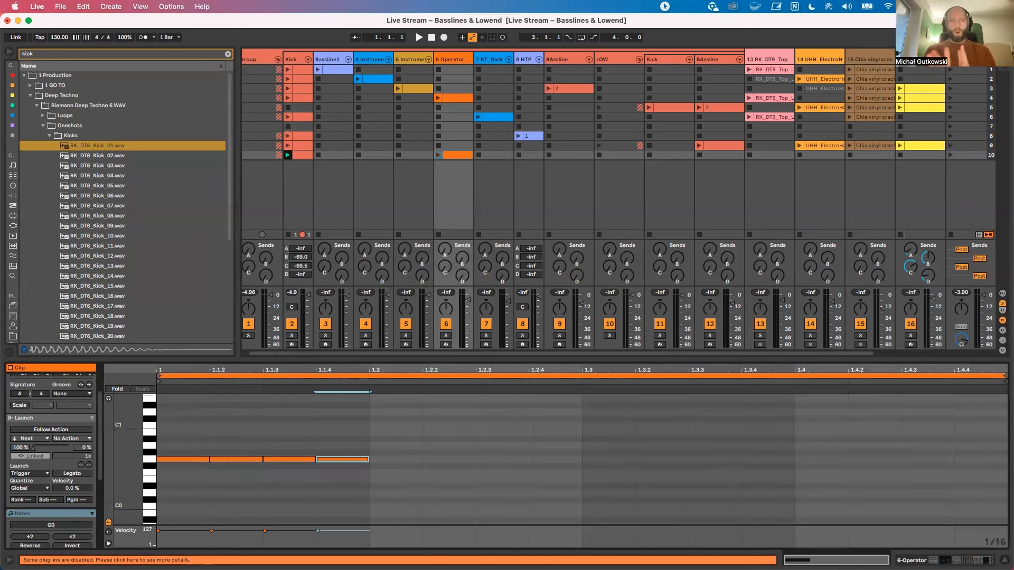
Step: Delete all four bass notes from the 6 Operator clip
drag(389, 475, 191, 452)
key(Delete)
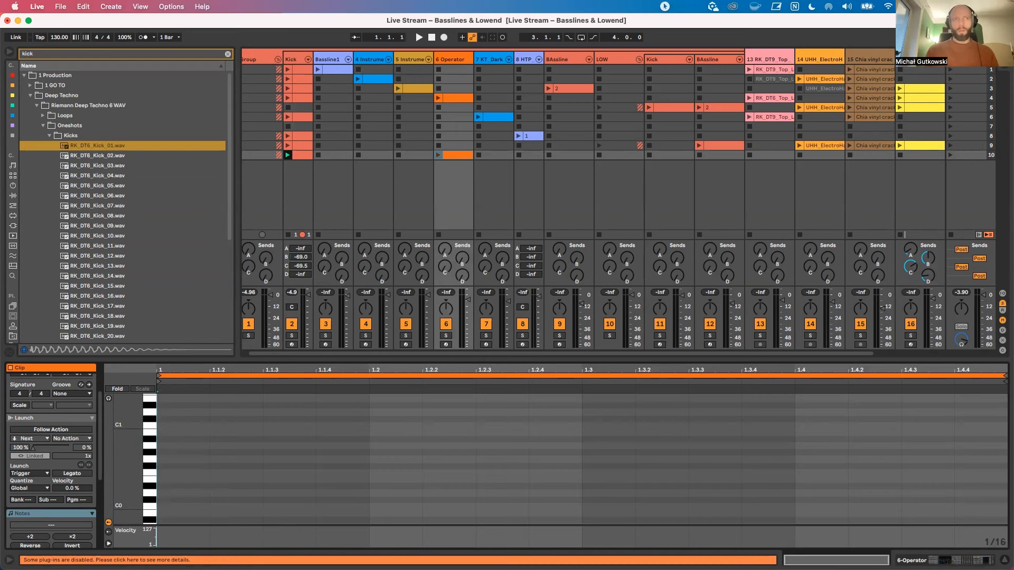
Step: Play the scene 10 Kick clip and view its notes alongside the empty 6 Operator clip
click(288, 155)
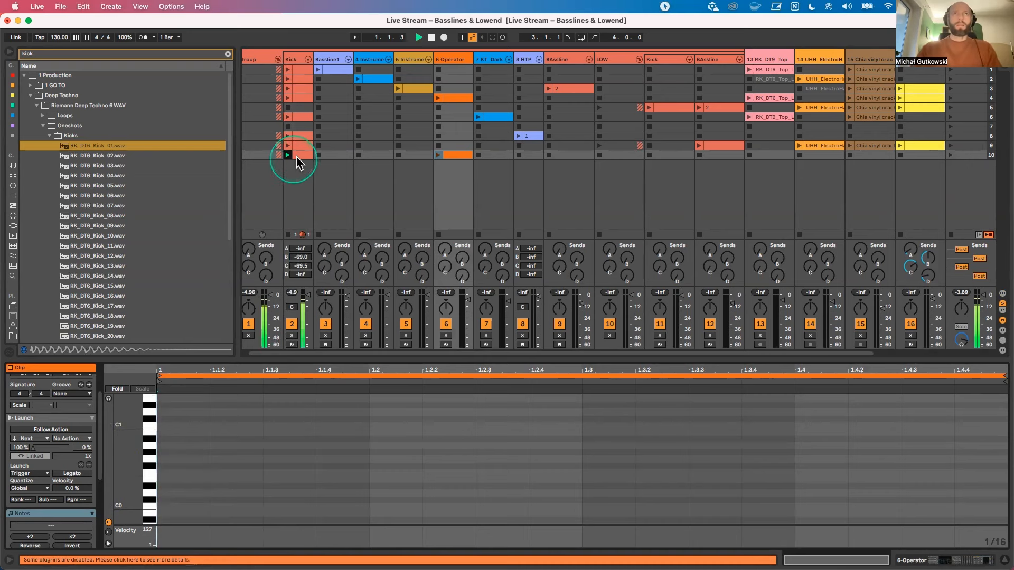
click(295, 156)
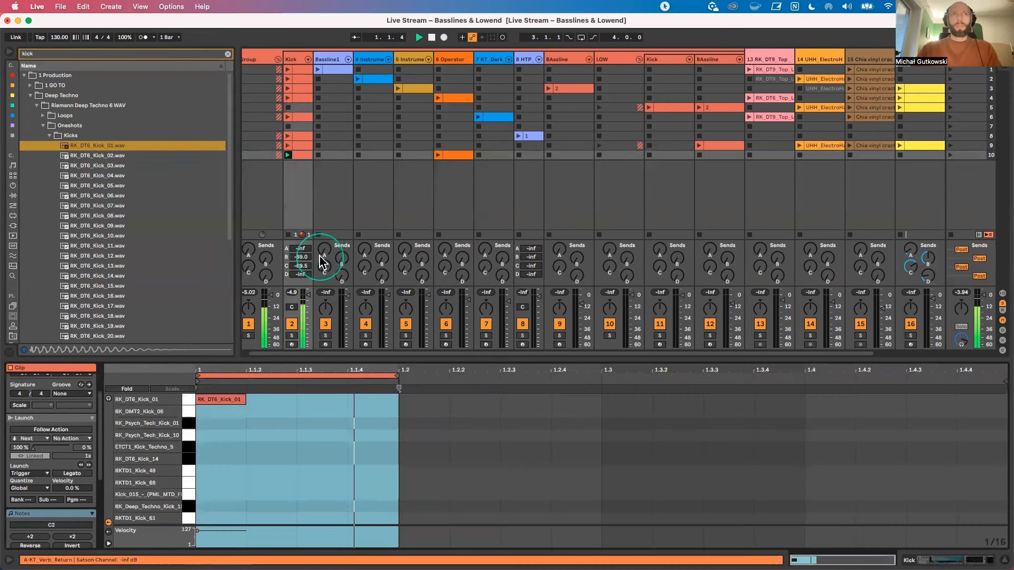
click(459, 156)
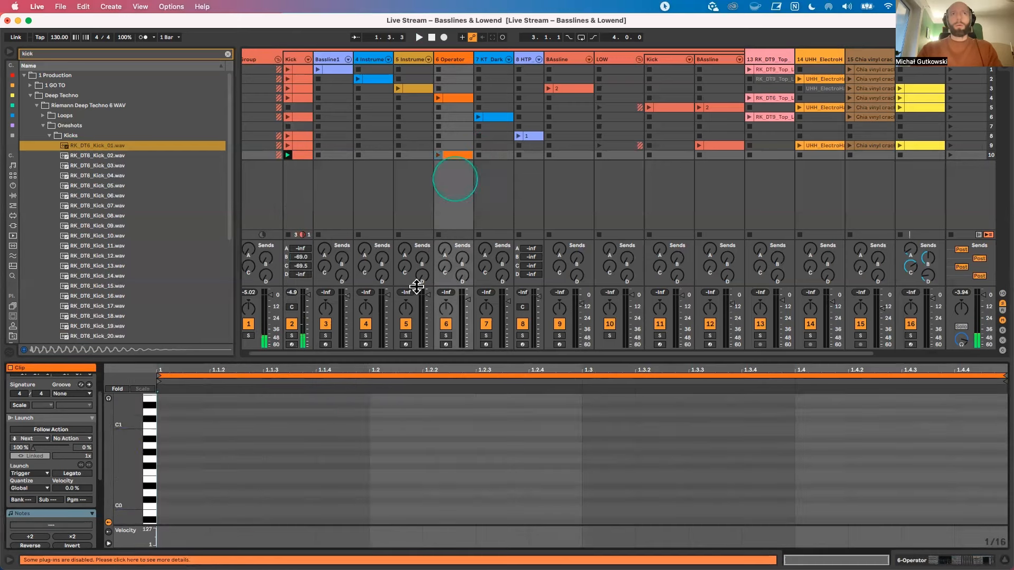
Step: Enlarge the spectrum display of the Kick track's EQ Eight and examine the low end during playback
click(295, 59)
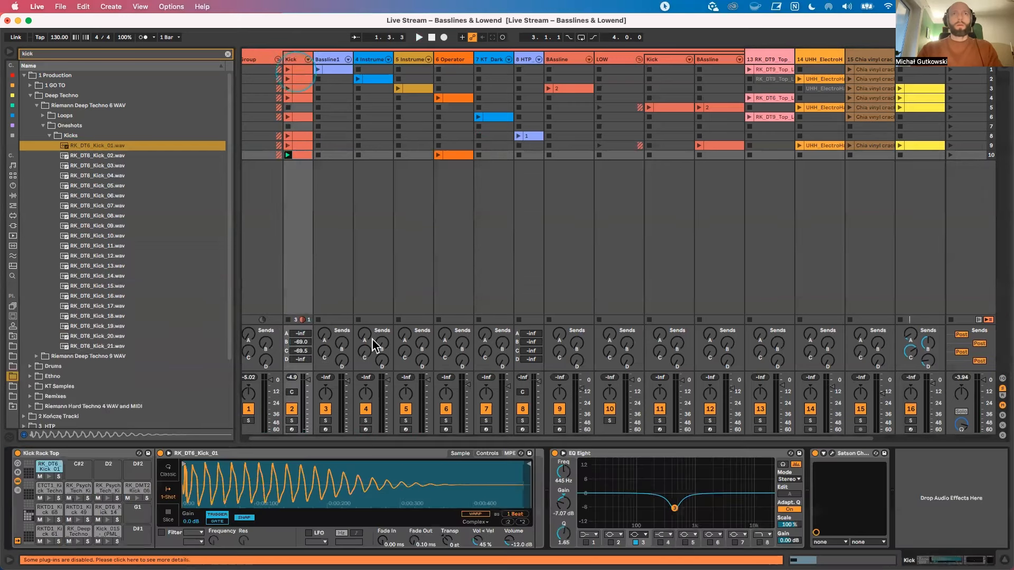
click(562, 453)
key(space)
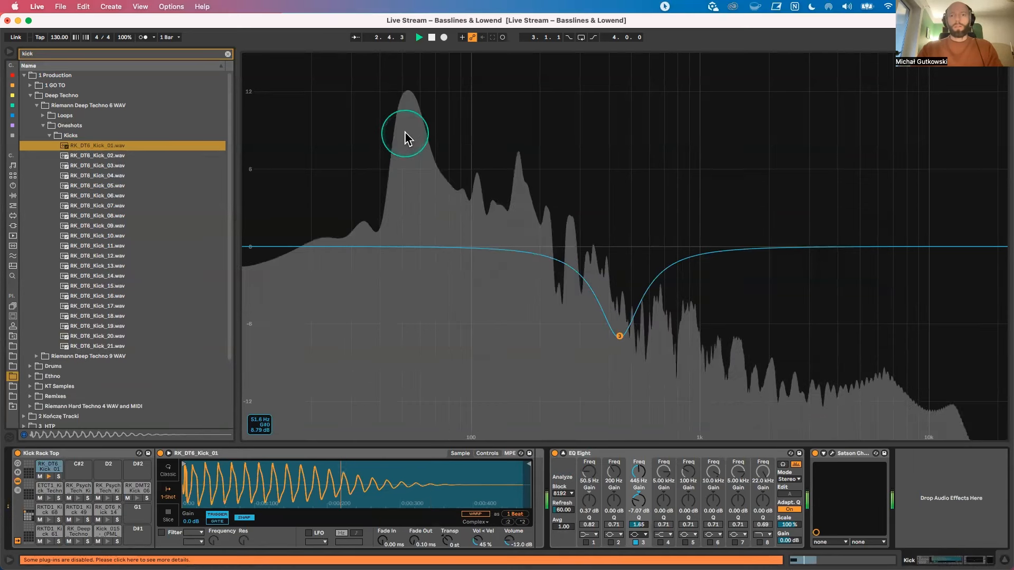
Step: Replay the kick to examine its low-end peak in the EQ Eight spectrum, and collapse the enlarged display
key(space)
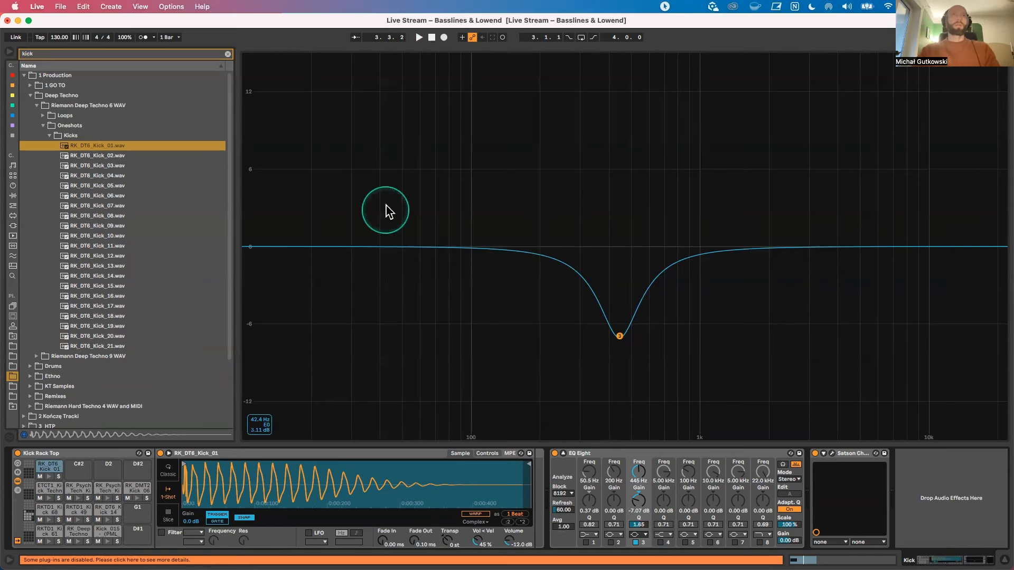
key(space)
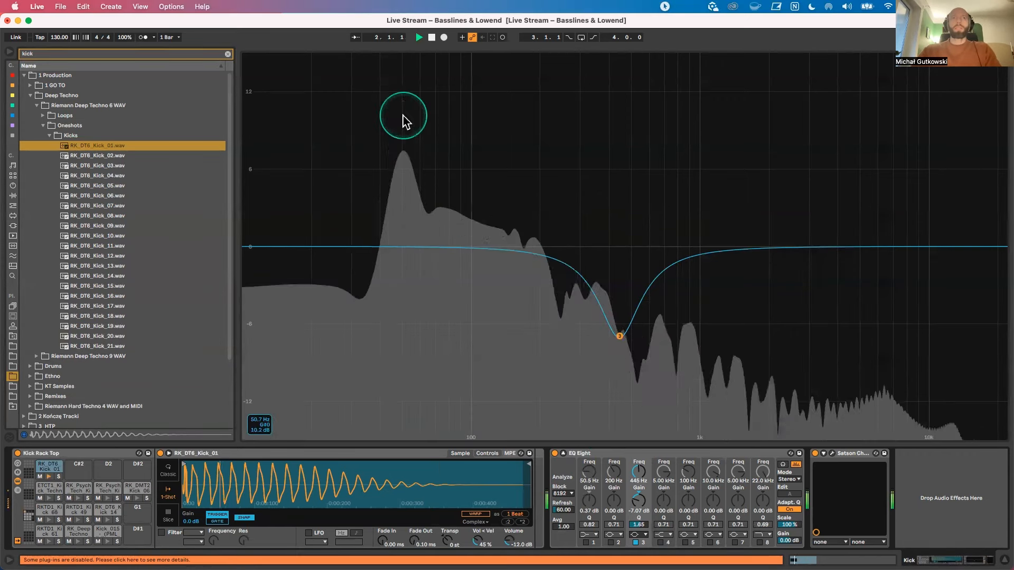
key(space)
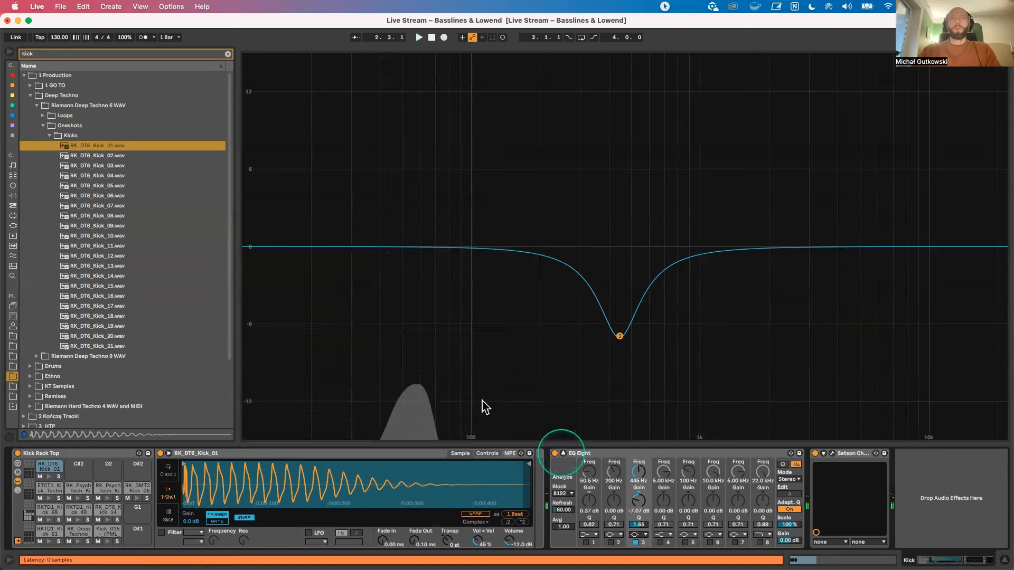
key(space)
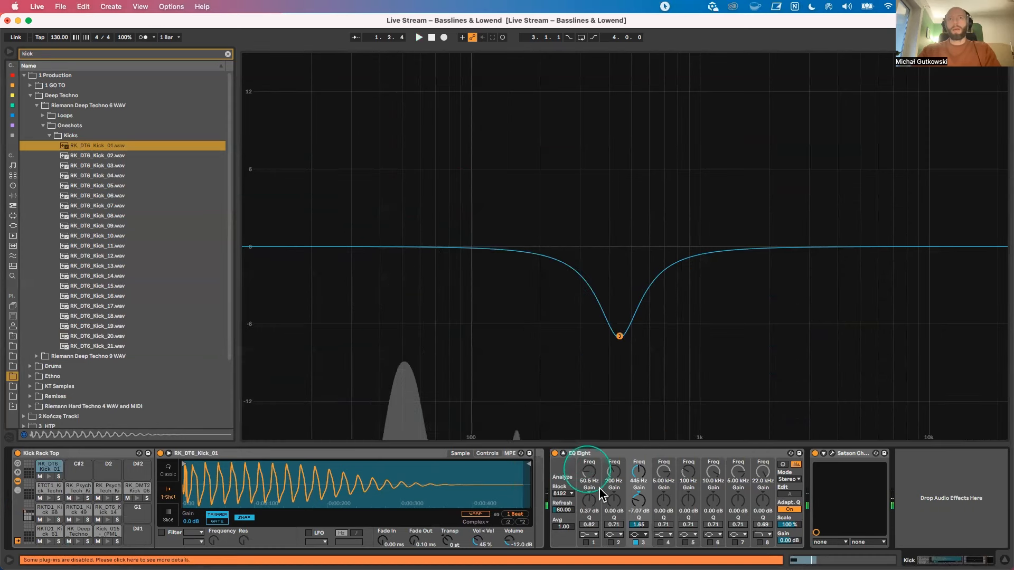
click(563, 453)
Step: Add a sixteenth note on F0 at 1.1.2 and an eighth note on A0 at 1.1.3 in the scene 10 6 Operator clip
click(447, 155)
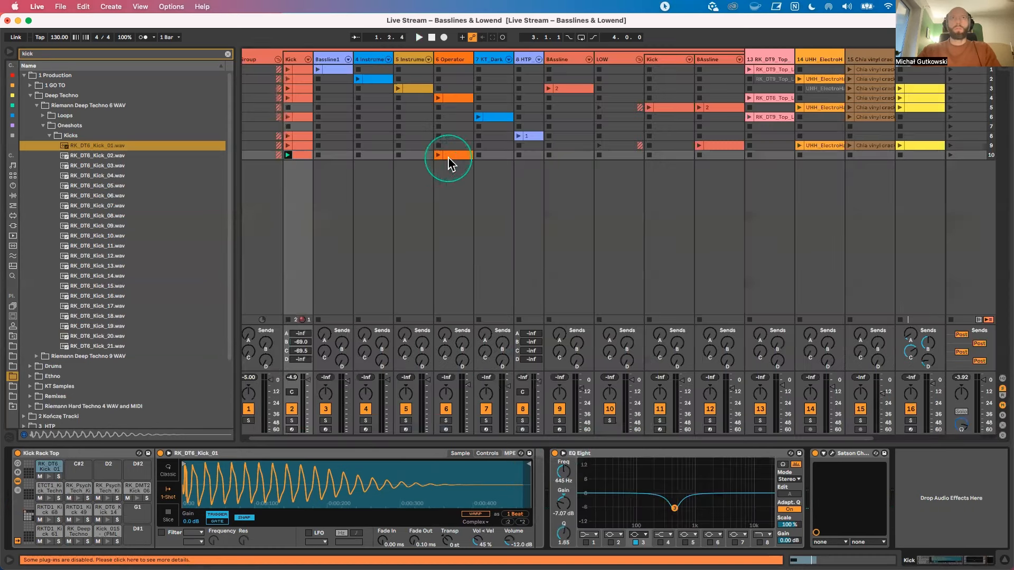
click(188, 443)
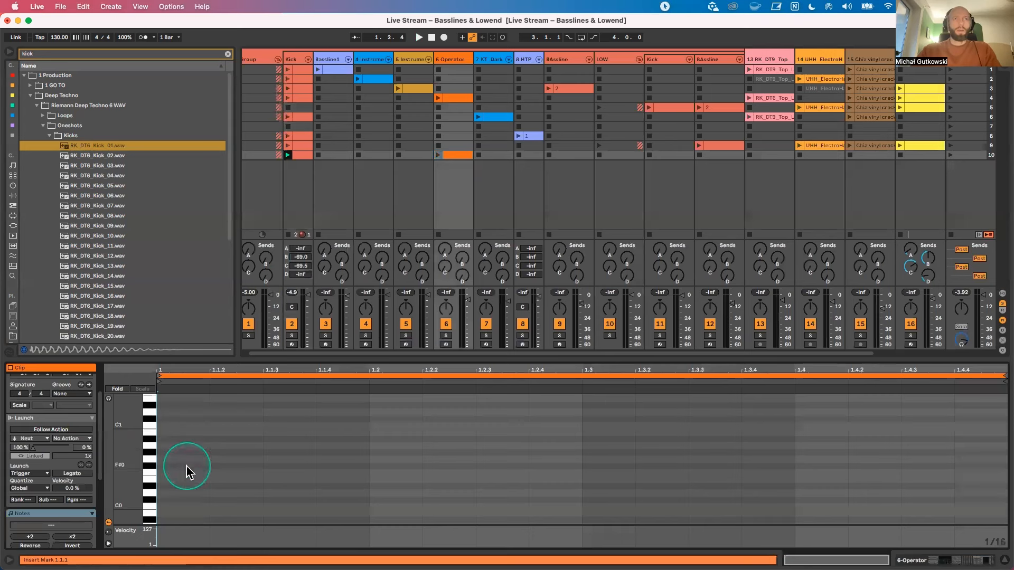
double_click(241, 470)
double_click(294, 447)
drag(315, 446, 369, 446)
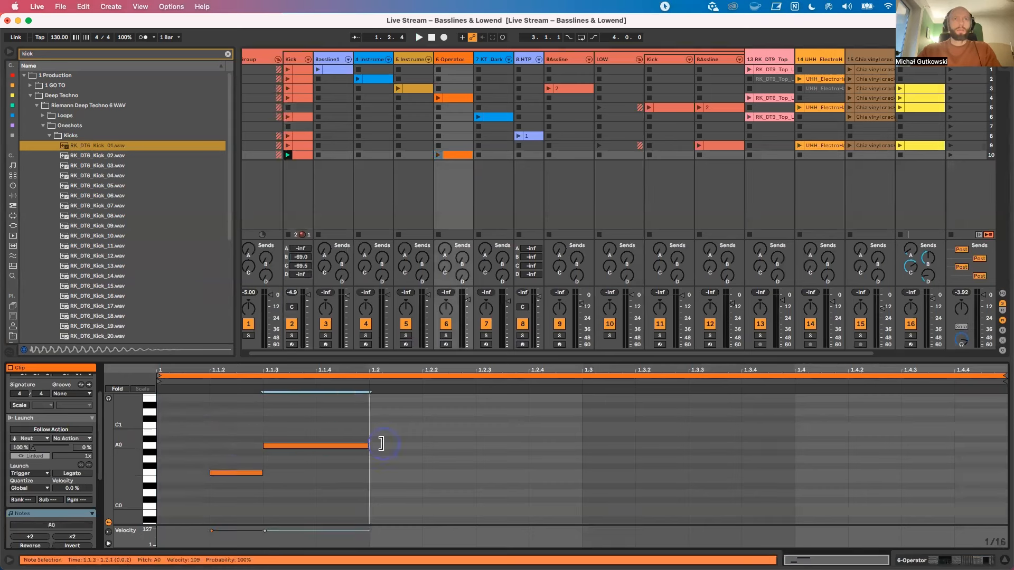
Step: Loop the first beat of the 6 Operator clip and launch the clip alongside the kick
drag(369, 409, 156, 524)
key(super+l)
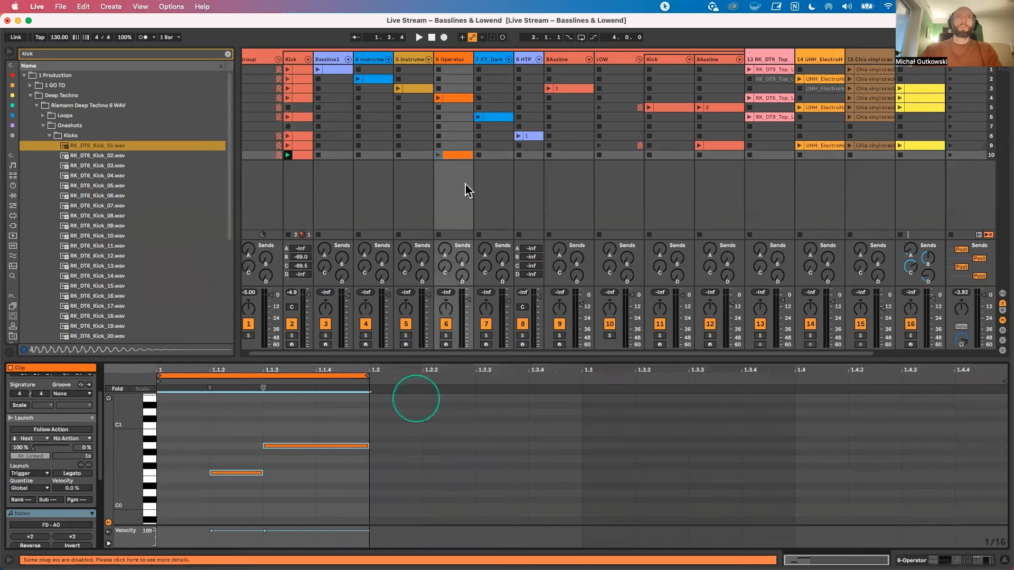
click(439, 155)
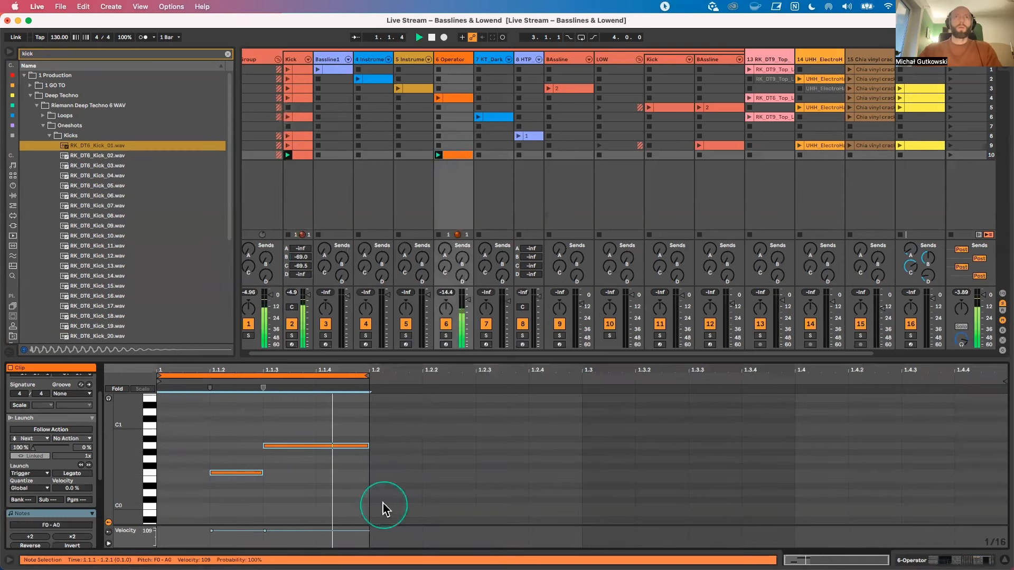
Step: Deactivate the F0 note in the 6 Operator clip and enlarge the note rows until the pitch names are readable
click(236, 472)
key(0)
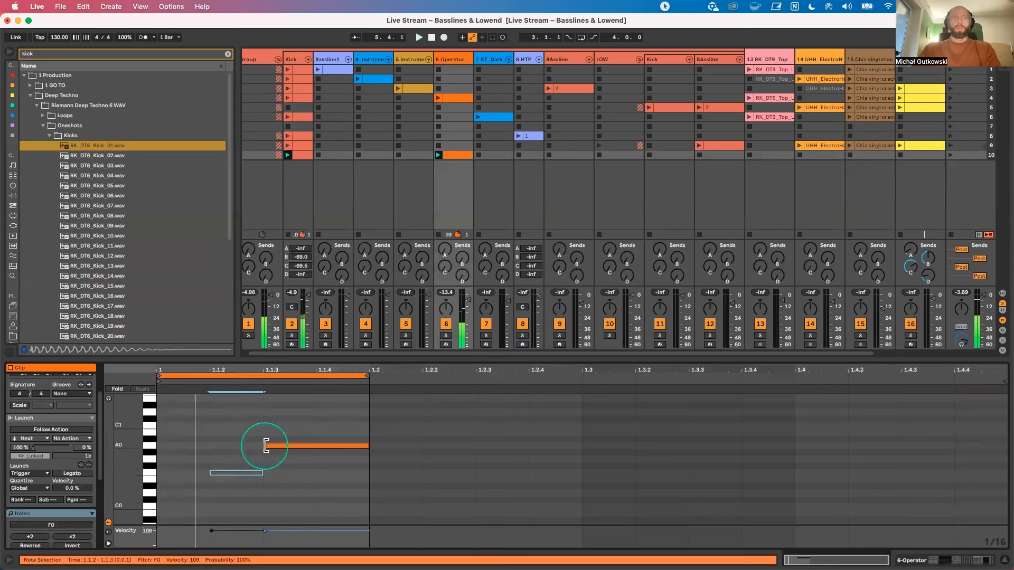
scroll(127, 456, up, 3)
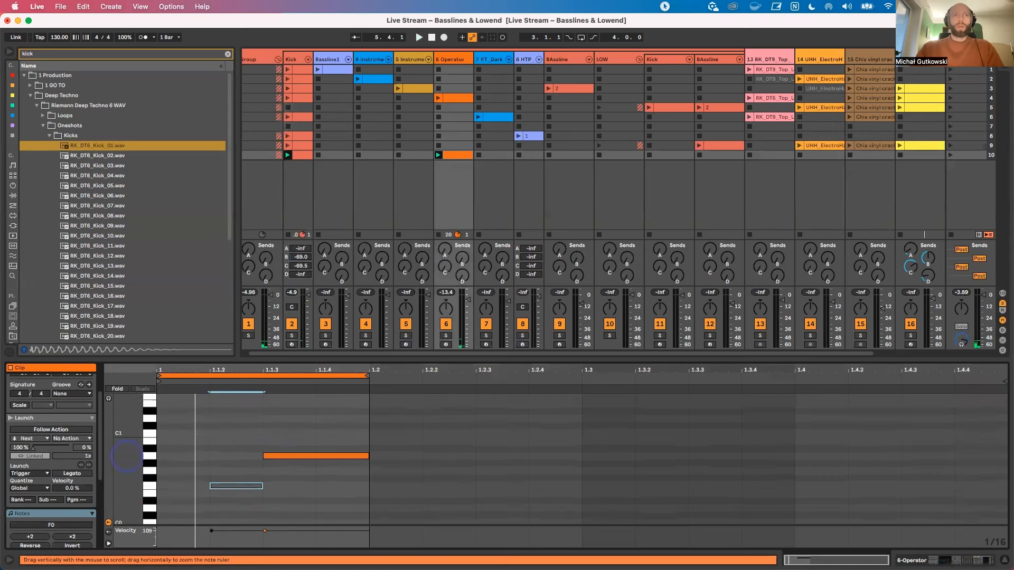
scroll(126, 457, down, 2)
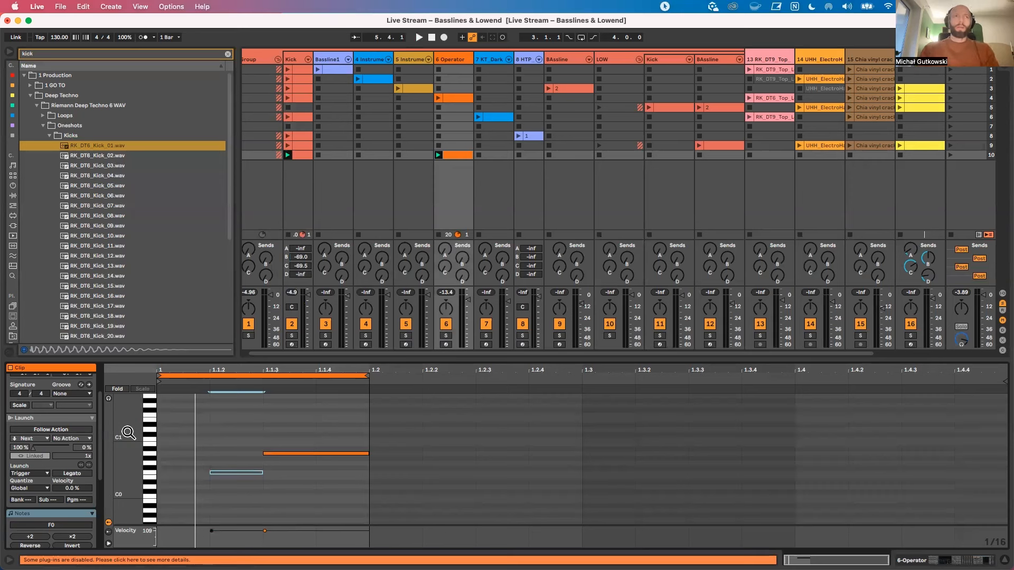
drag(146, 461, 154, 468)
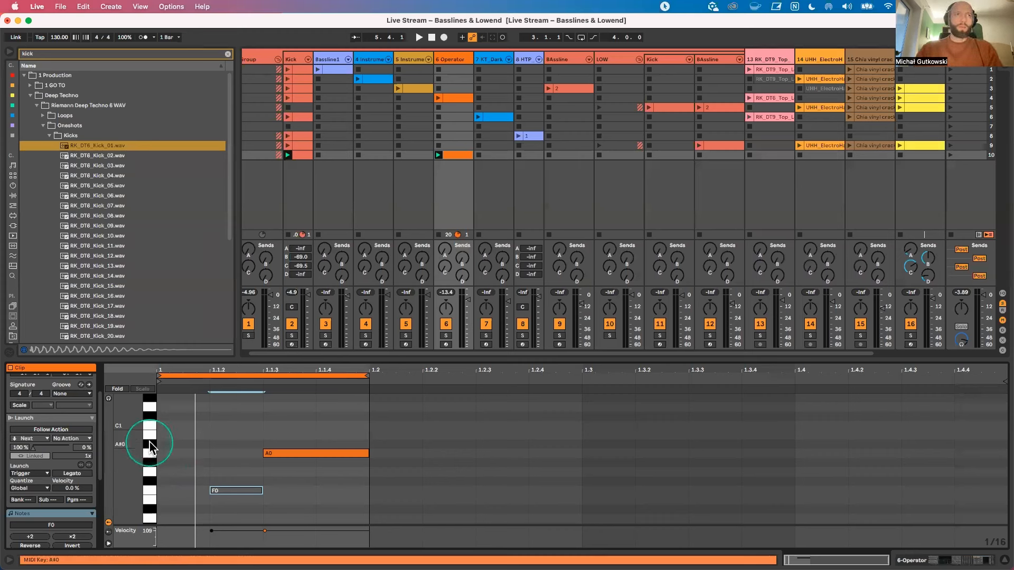
Step: Try the long note on C1 with a D1 sixteenth before it, undo the D1 note and return the long note to A0
drag(280, 452, 283, 429)
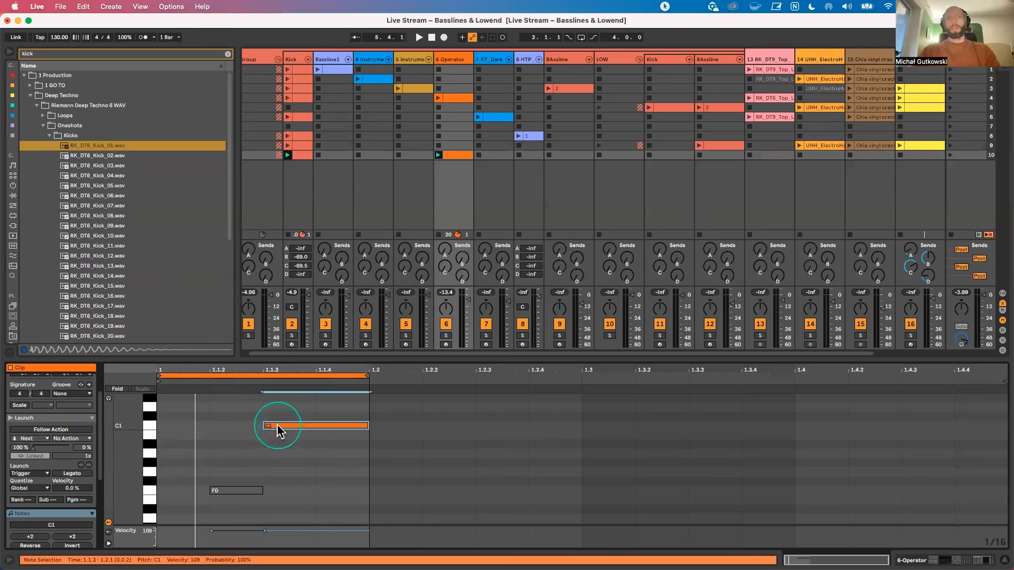
drag(278, 428, 260, 446)
double_click(232, 426)
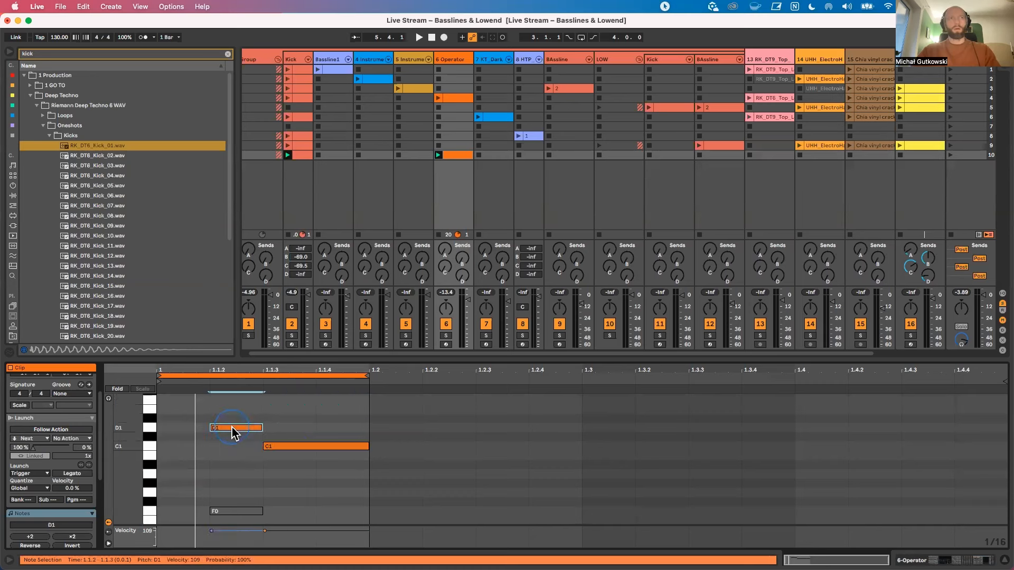
key(super+z)
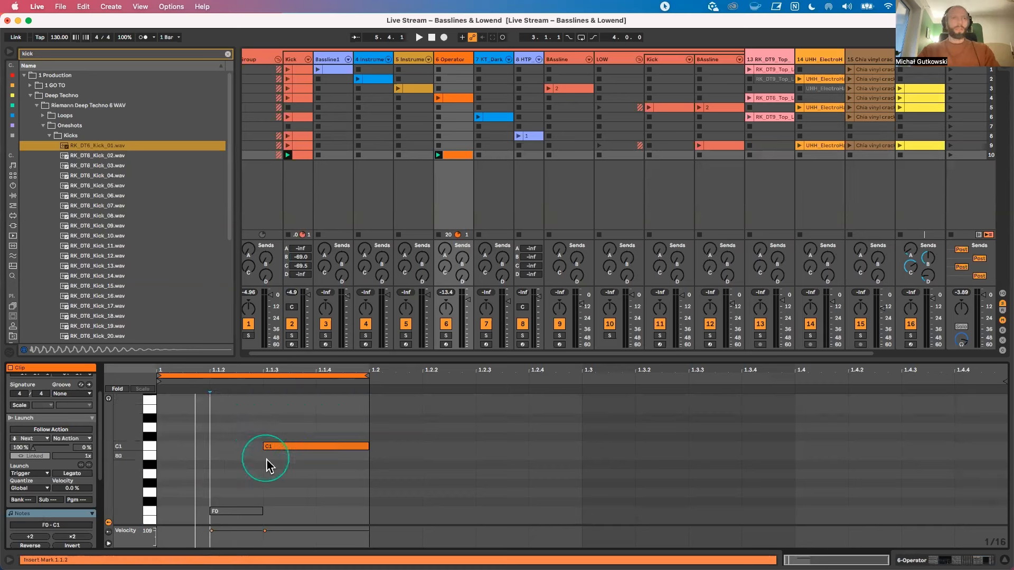
drag(278, 467, 258, 478)
Step: Reactivate the F0 note and duplicate the one-beat pattern until it fills all four beats of the clip
click(251, 511)
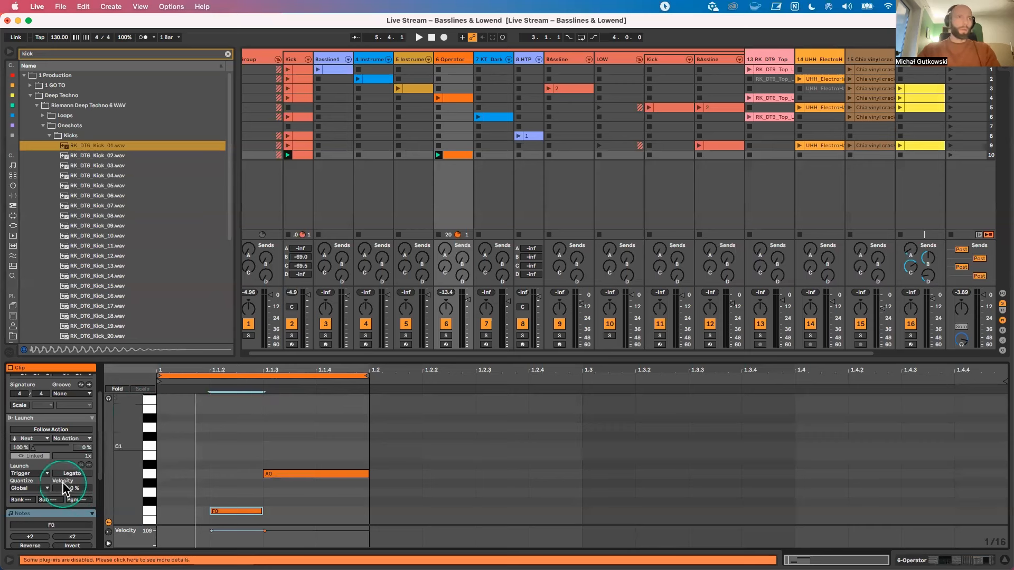
scroll(76, 504, down, 4)
click(71, 448)
click(72, 448)
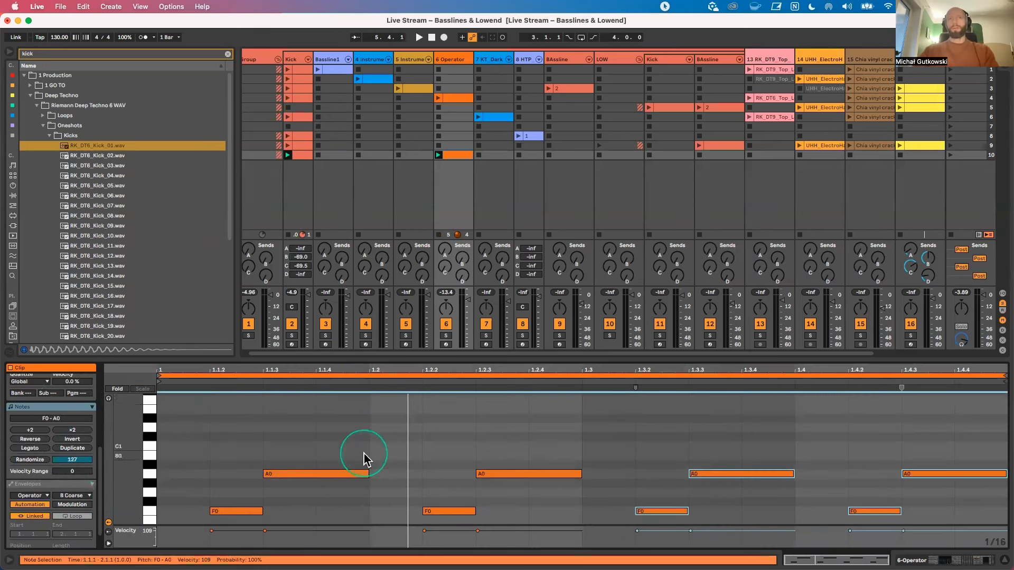
Step: Raise the notes in beats three and four, setting the short notes to D1 and the long notes to C1
drag(638, 444, 945, 530)
drag(745, 476, 749, 409)
scroll(754, 453, up, 1)
drag(955, 436, 727, 459)
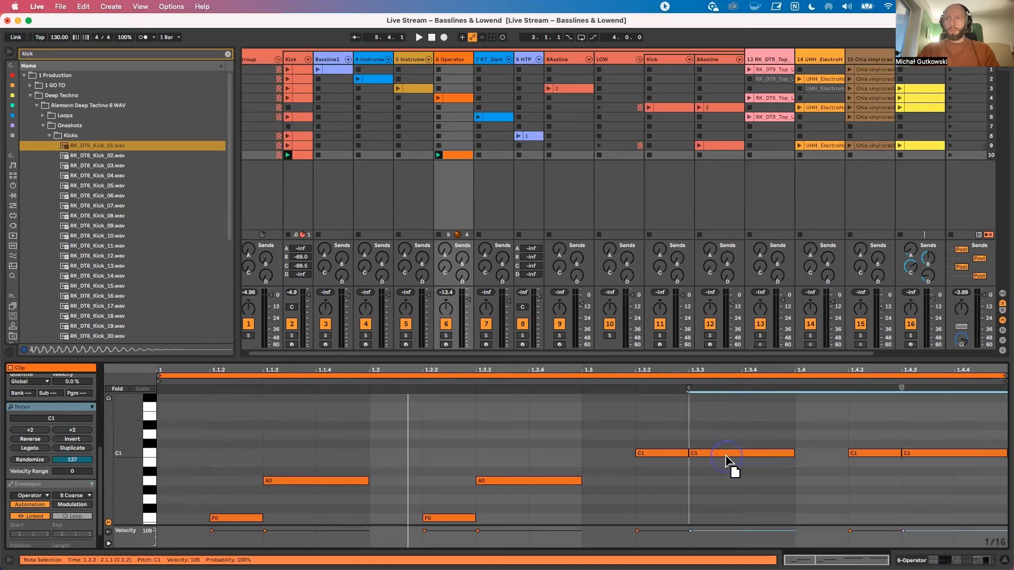
click(664, 453)
shift+click(861, 455)
drag(860, 455, 867, 436)
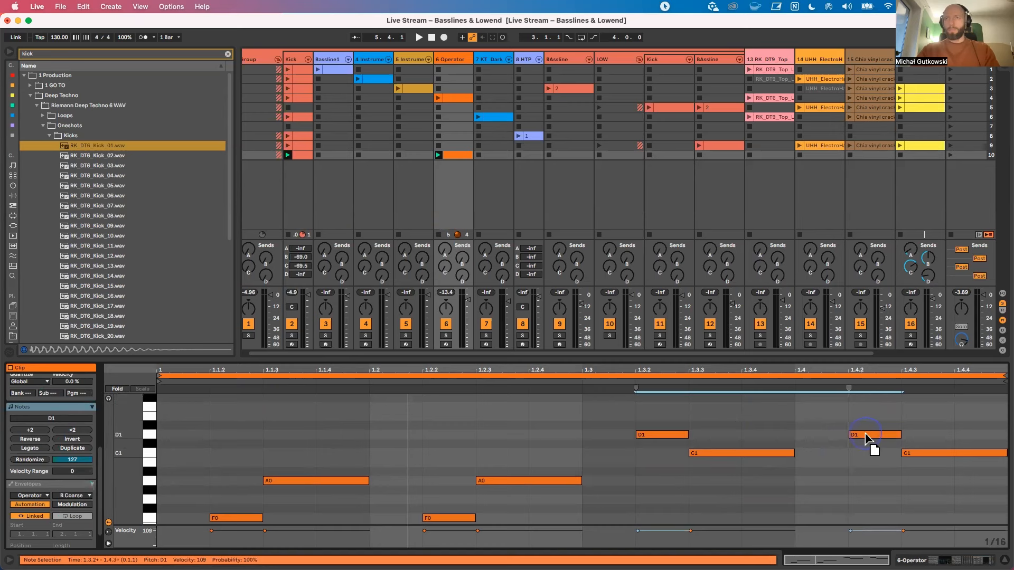
click(796, 481)
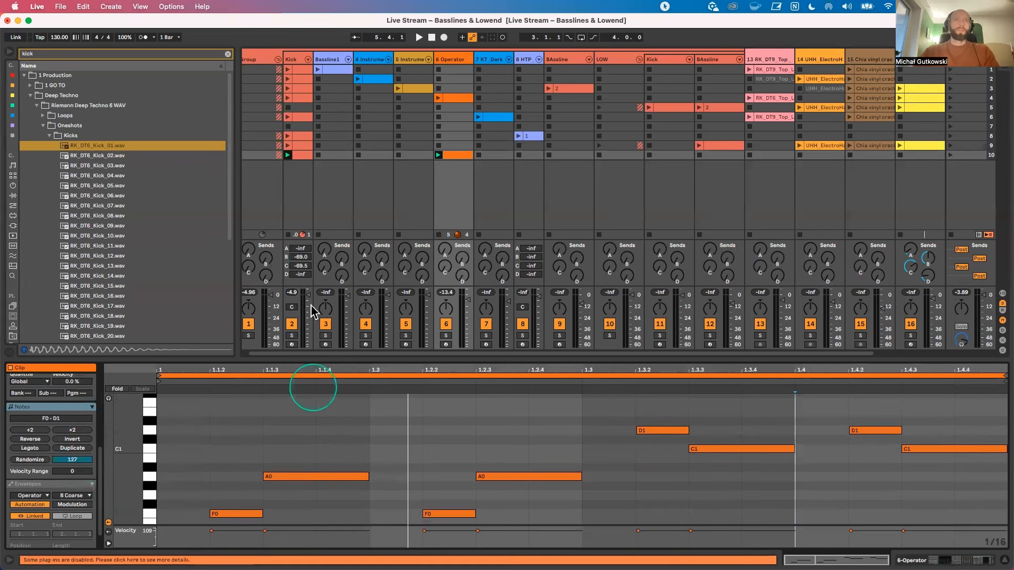
Step: Loop the first two beats of the 6 Operator clip and play the F0 and A0 pattern
drag(580, 398, 10, 492)
key(super+l)
key(space)
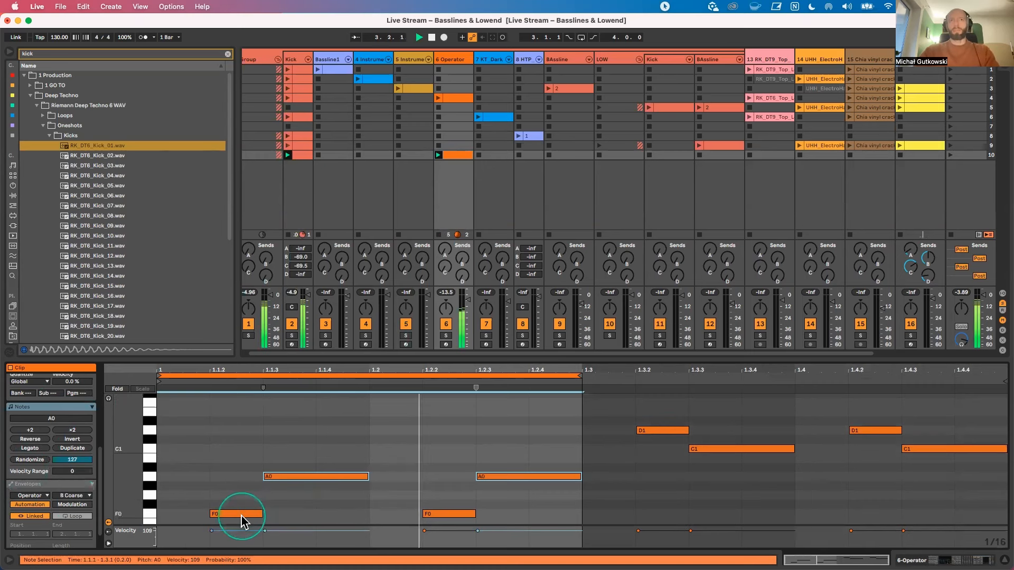
Step: Shift the clip's loop to beats three and four and audition the higher D1 and C1 notes
drag(357, 373, 782, 373)
click(615, 428)
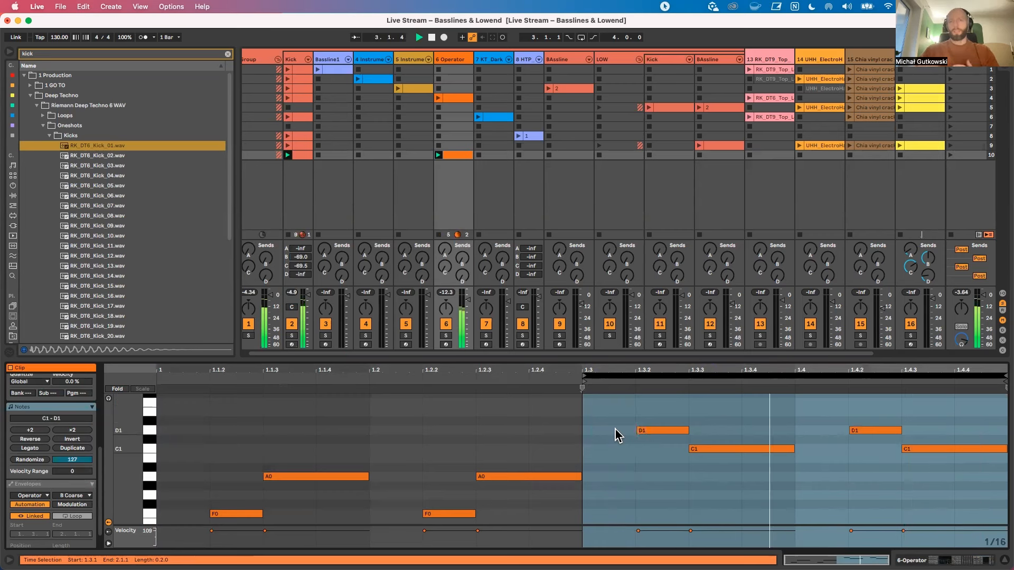
click(711, 455)
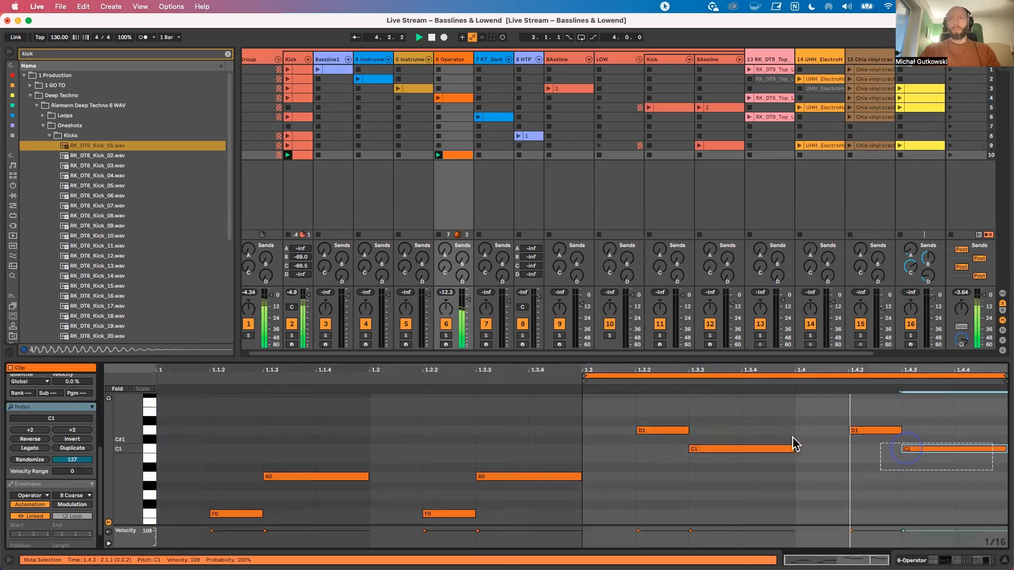
drag(663, 430, 662, 424)
drag(962, 465, 741, 406)
key(space)
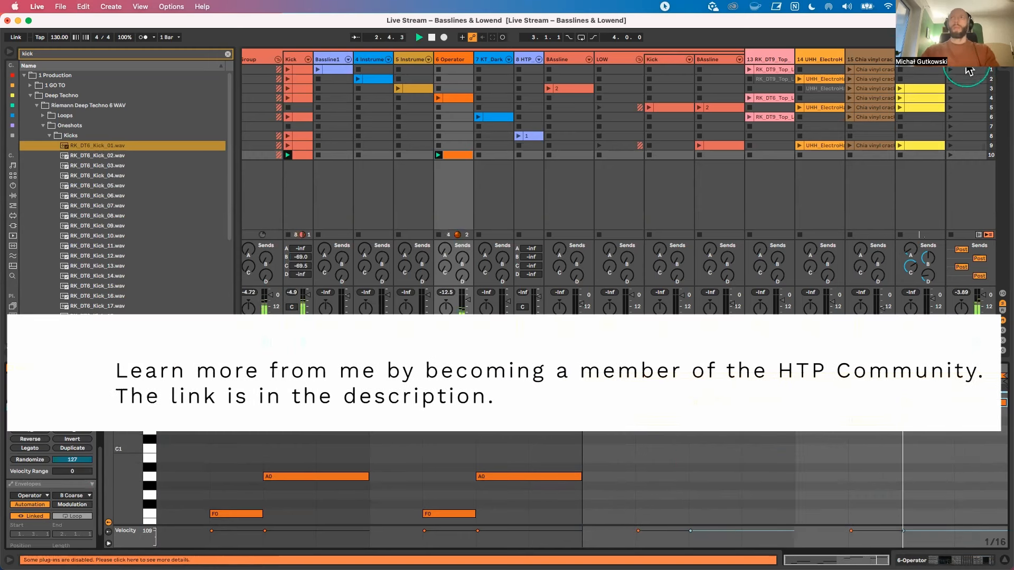
Step: Find the SPAN plug-in in the browser and add it to the end of the Master track's device chain
click(967, 62)
key(super+f)
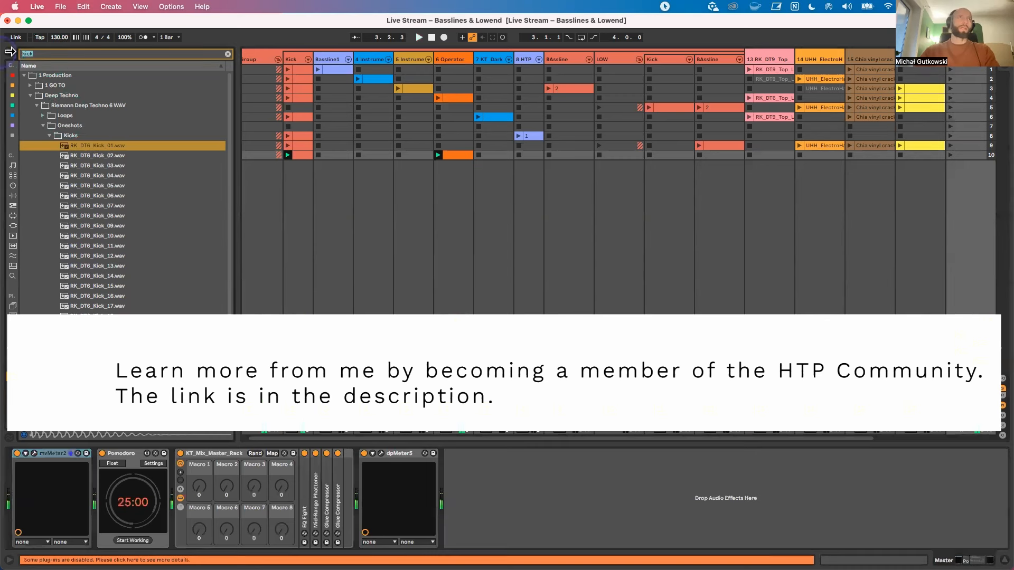
text(span)
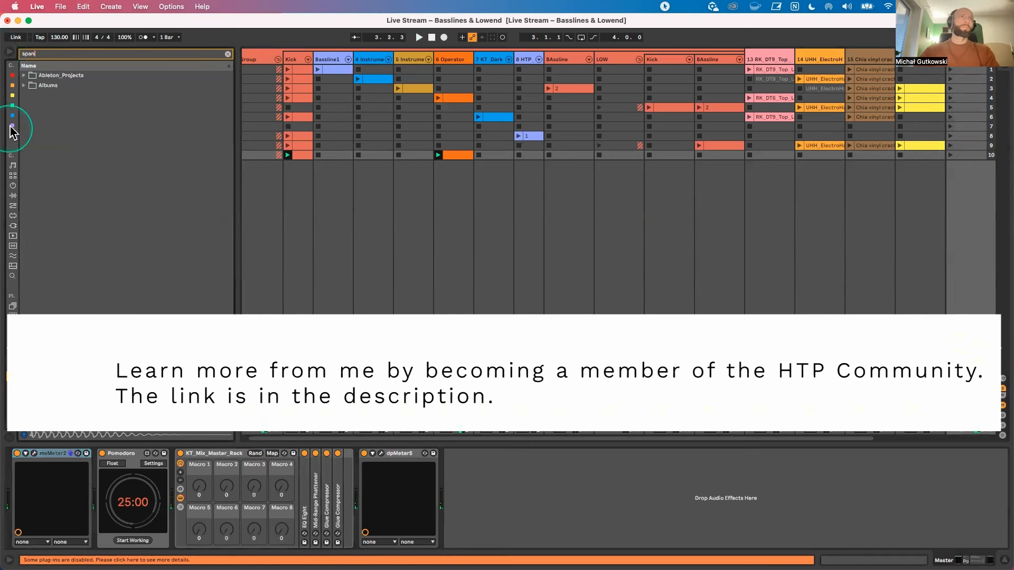
click(12, 126)
key(Down)
key(Return)
Step: Start playback and open the SPAN analyzer window on the Master track
key(space)
click(465, 454)
click(465, 454)
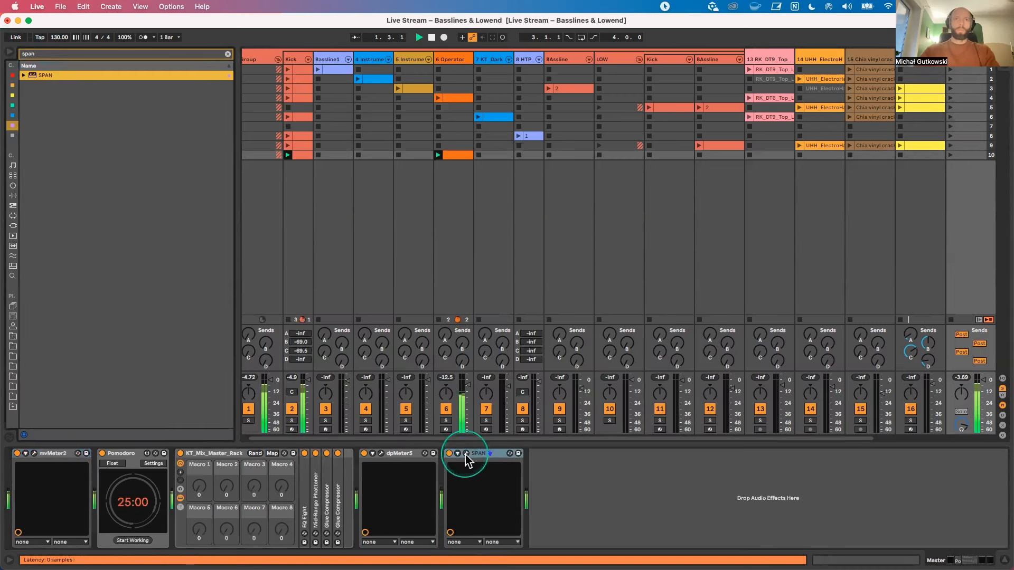
drag(437, 271, 589, 135)
Step: Toggle the Kick and 6 Operator tracks on and off to compare their spectra in SPAN, keeping its window clear of their mixer controls
click(294, 409)
click(430, 193)
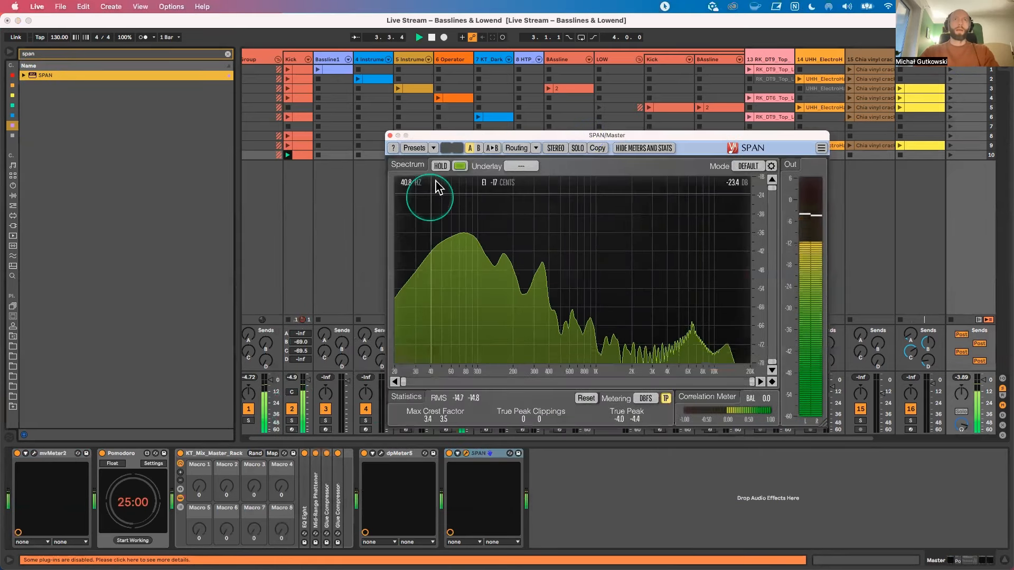
drag(452, 135, 602, 131)
click(446, 409)
click(445, 410)
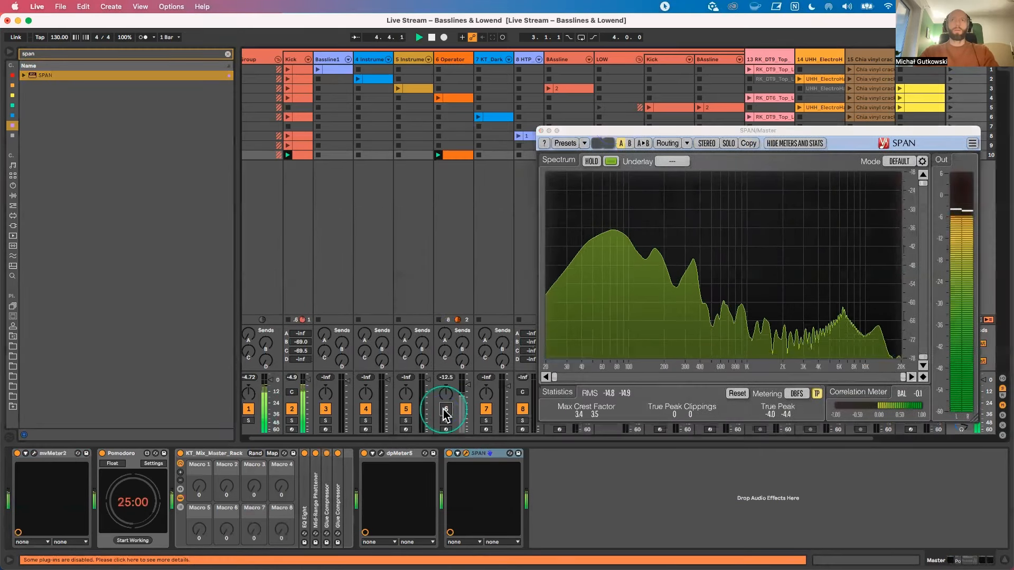
click(445, 410)
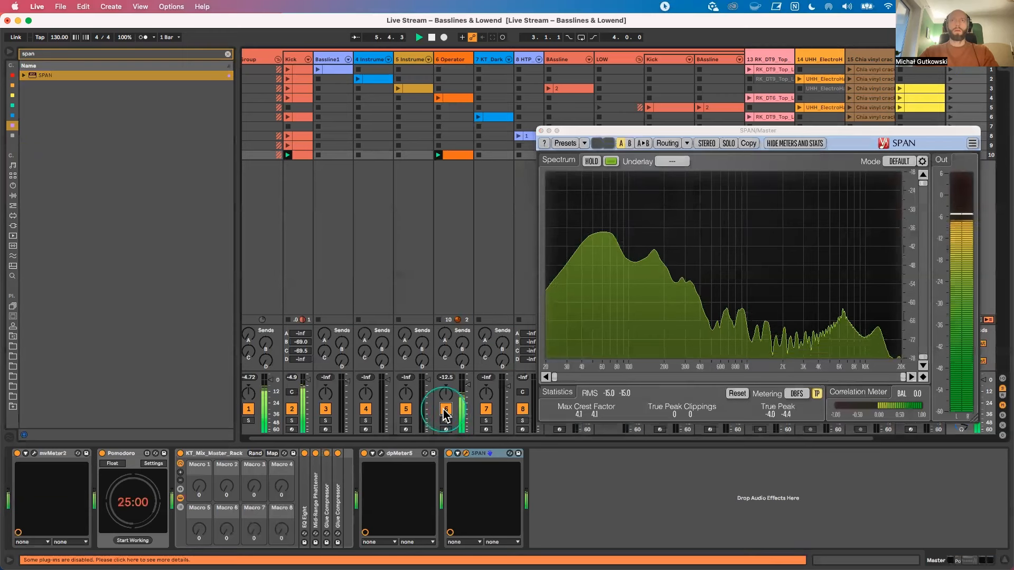
Step: Lower the frequency of band 3 in the Kick track's EQ Eight and add a band 5 cut of -9.05 dB at 367 Hz with Q 3.46
click(290, 61)
drag(674, 508, 651, 510)
click(685, 543)
drag(638, 493, 669, 512)
click(630, 459)
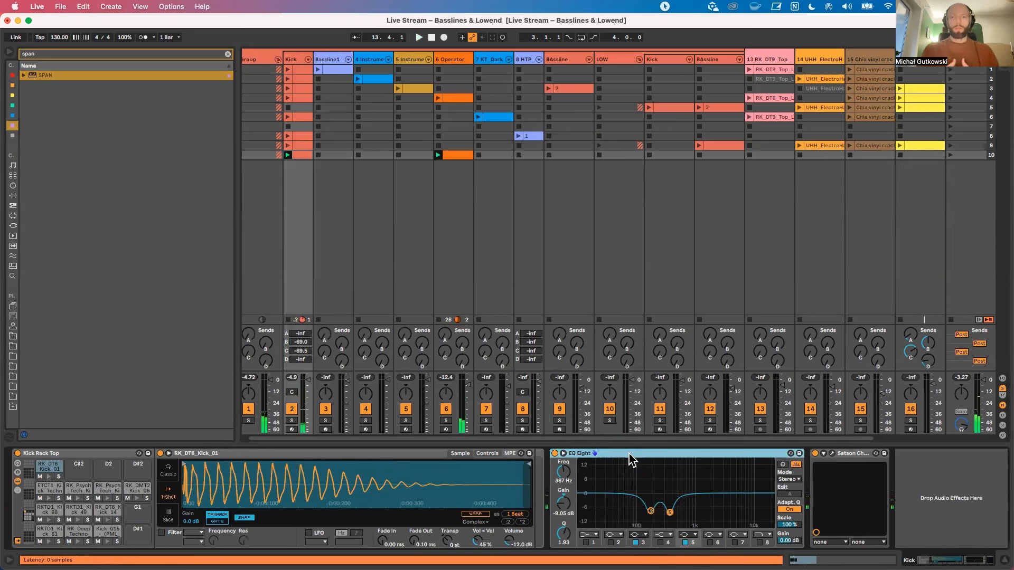
click(563, 534)
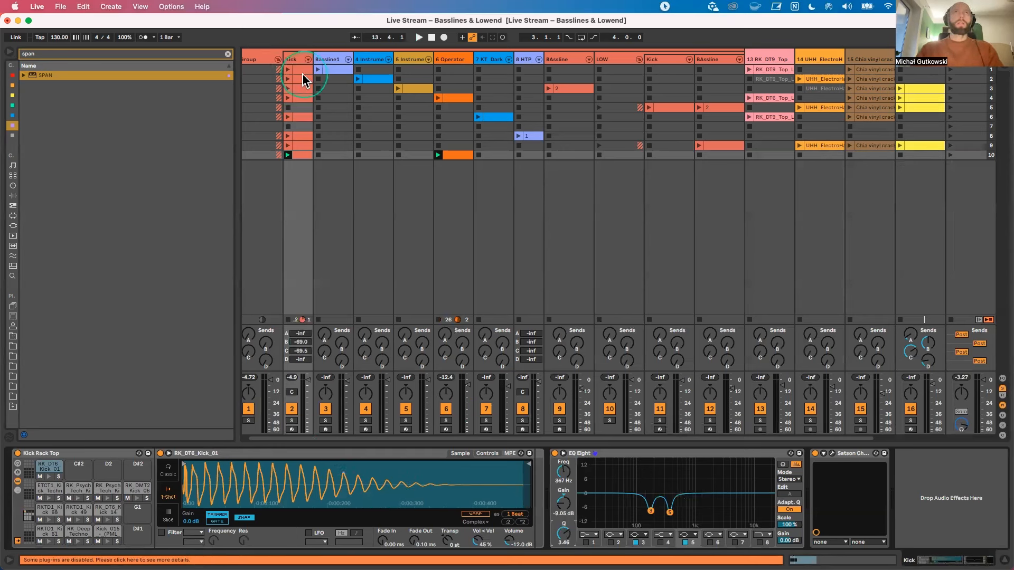
Step: Insert a new scene below scene 10 and create an empty MIDI clip for the Kick track in it
double_click(299, 154)
click(256, 420)
click(985, 154)
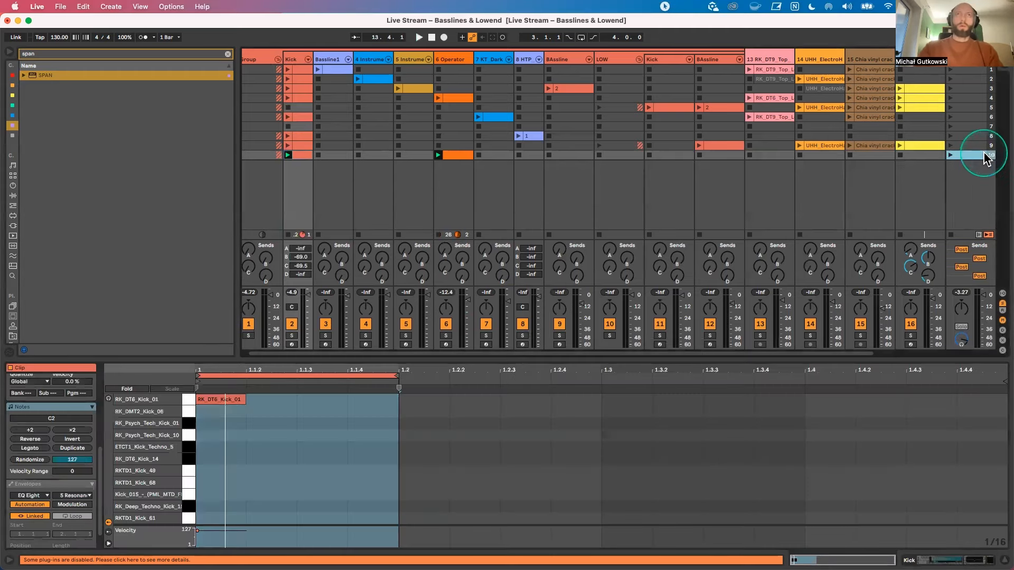
key(super+i)
double_click(294, 165)
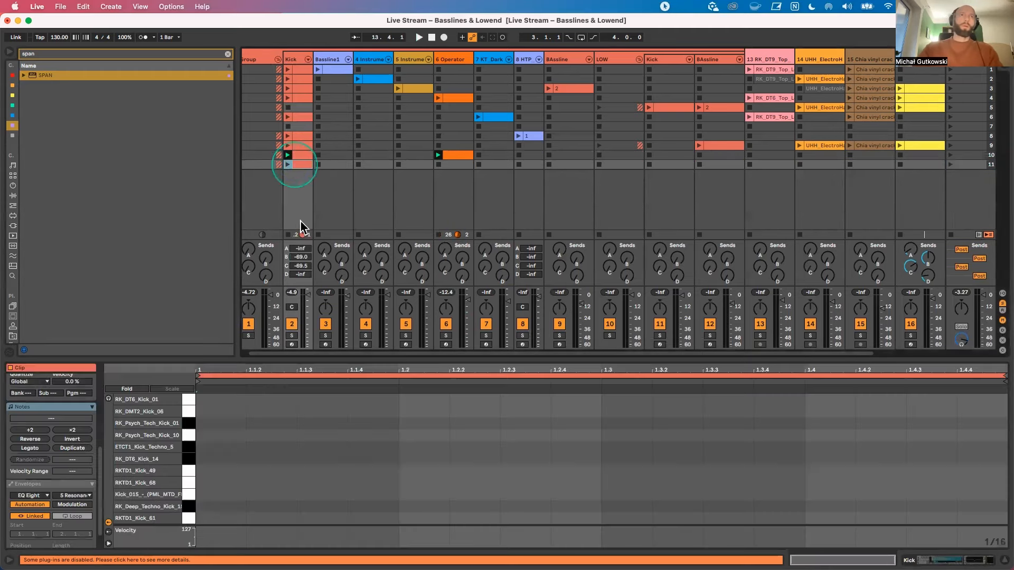
Step: Add an RK_DT6_Kick_14 note at the start of the new Kick clip, loop it over one beat, and play it
double_click(218, 461)
click(287, 164)
click(226, 463)
drag(385, 418, 168, 488)
key(super+l)
key(space)
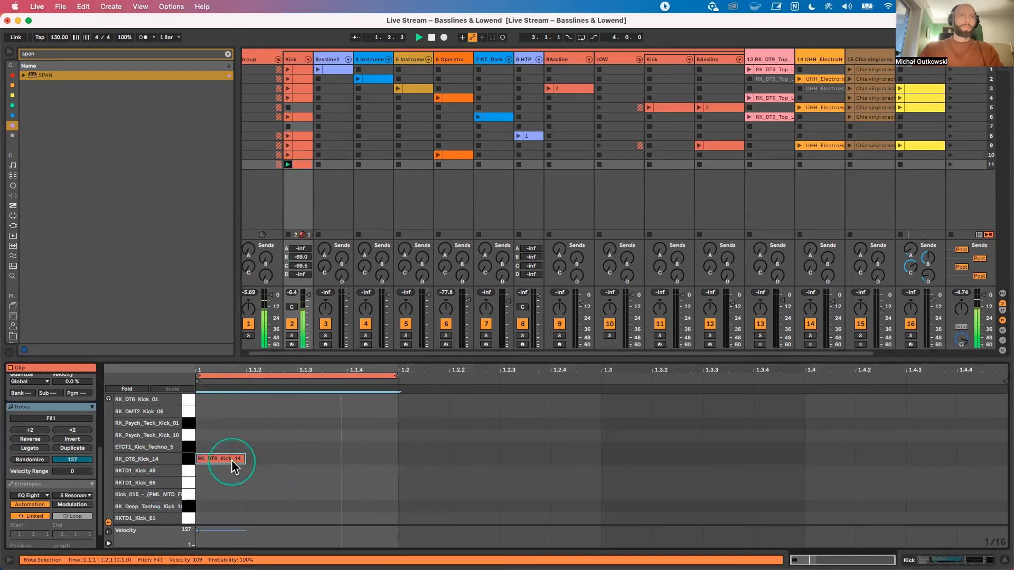
Step: Shorten the RK_DT6_Kick_14 sample to about 200 ms, set its Fade Out to 99.0 ms, and audition the kick
click(294, 55)
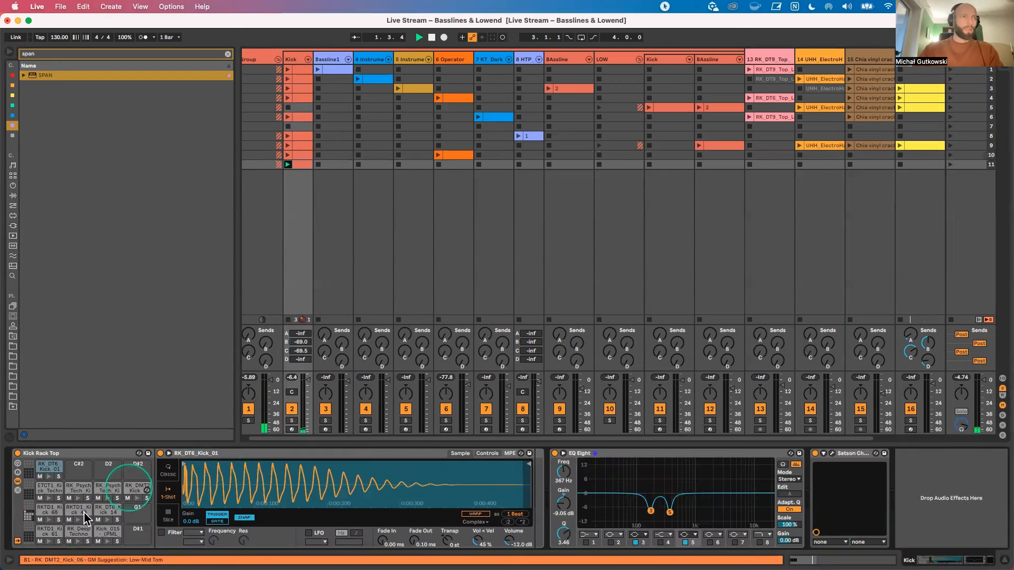
key(space)
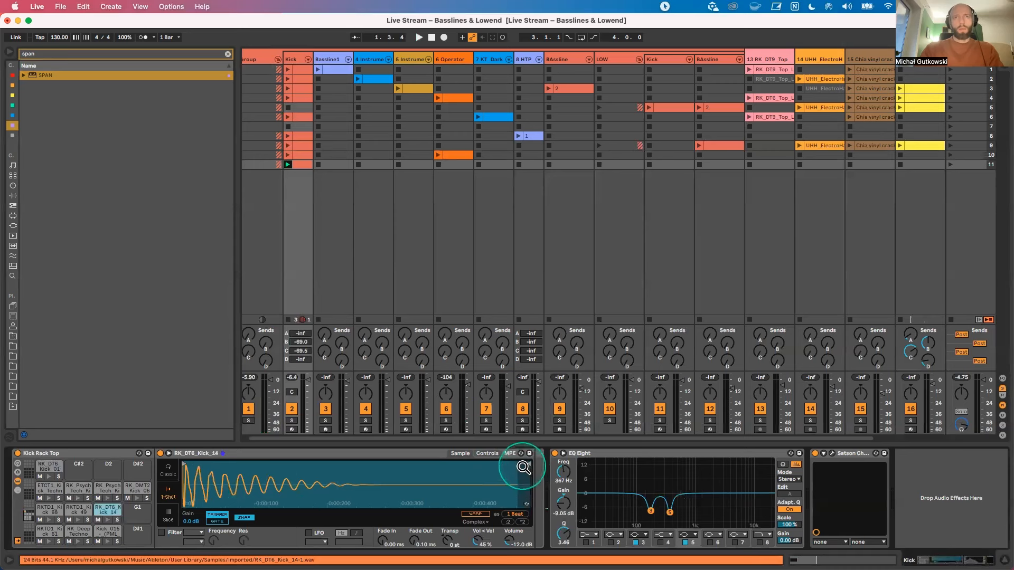
drag(522, 464, 327, 467)
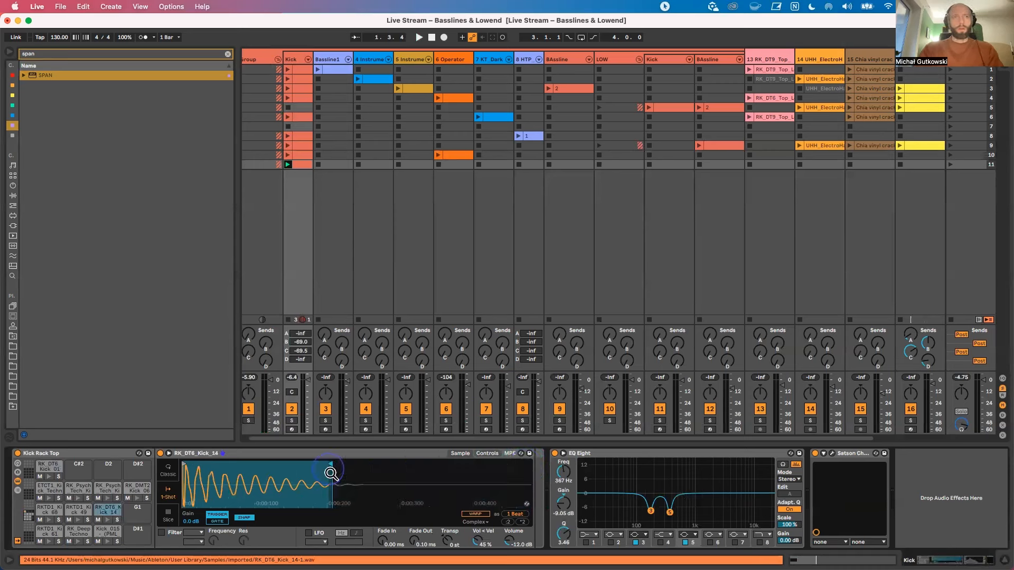
mouse_move(415, 542)
mouse_down()
mouse_move(416, 515)
mouse_move(415, 546)
mouse_up()
key(space)
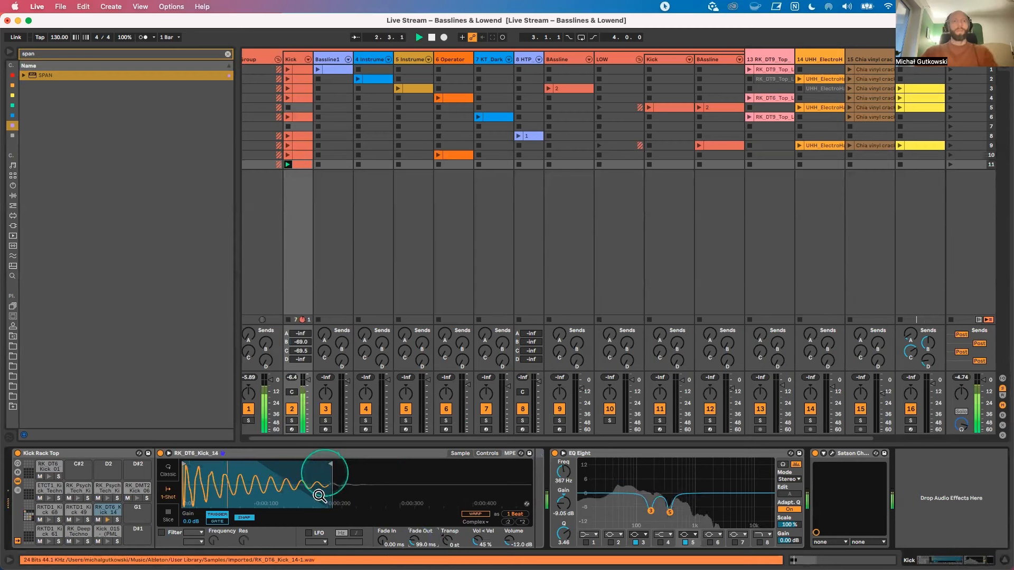
key(space)
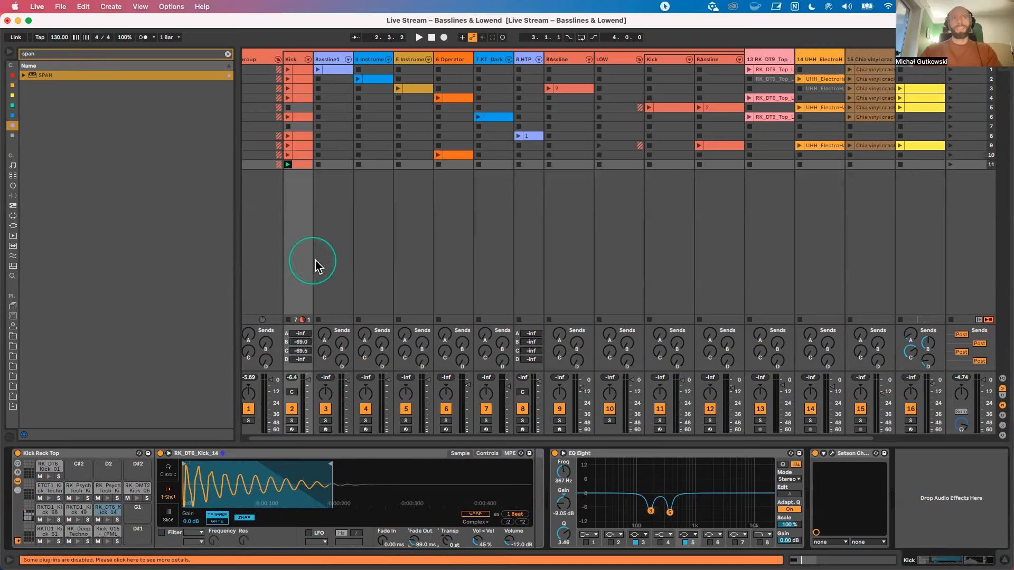
Step: Create an empty MIDI clip for the 6 Operator track in scene 11 and show its note range around C1
click(457, 164)
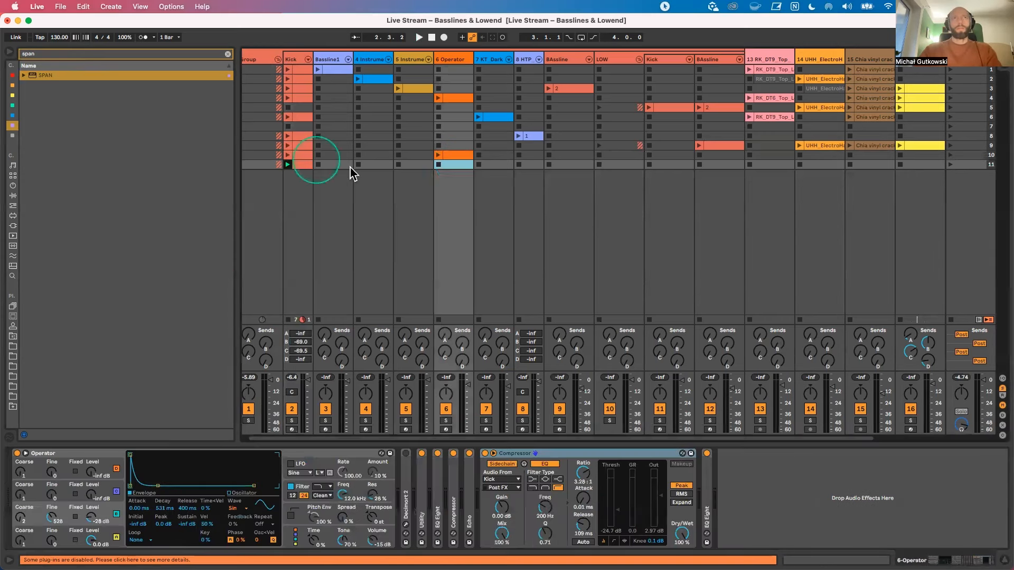
double_click(453, 166)
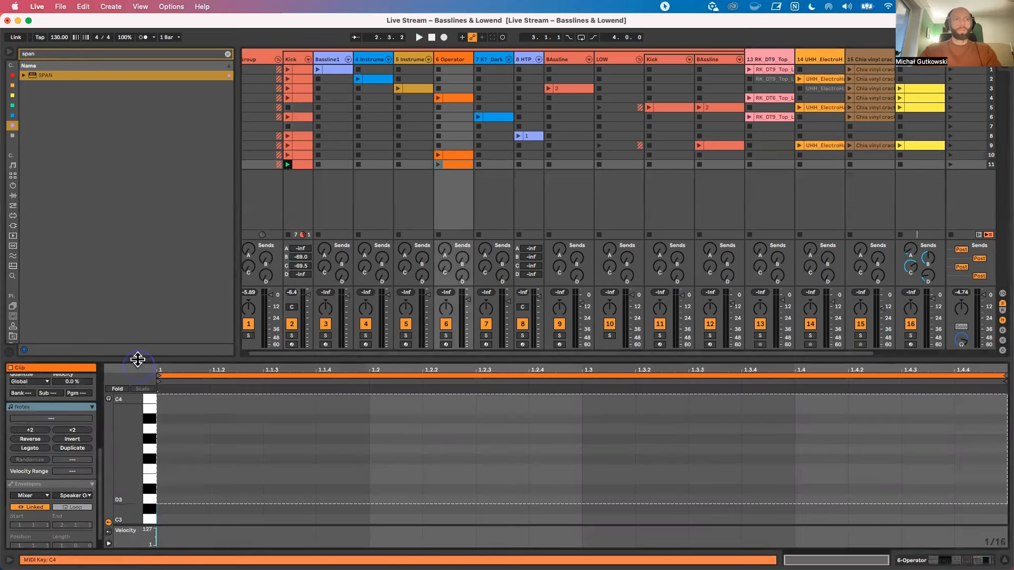
scroll(132, 473, down, 6)
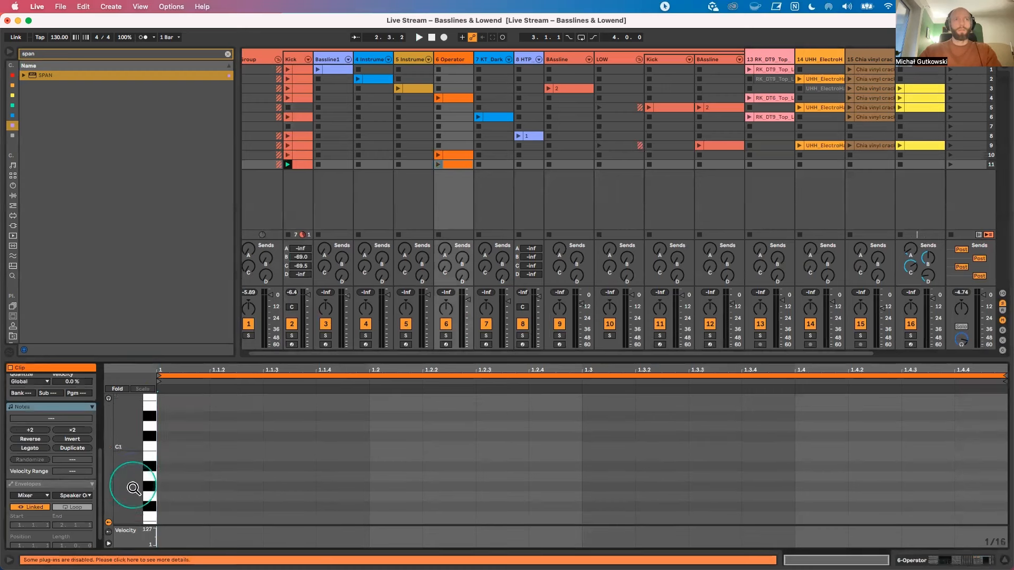
Step: Turn off bands 3 and 5 in the Kick track's EQ Eight and inspect the playing kick in its expanded spectrum display
click(302, 59)
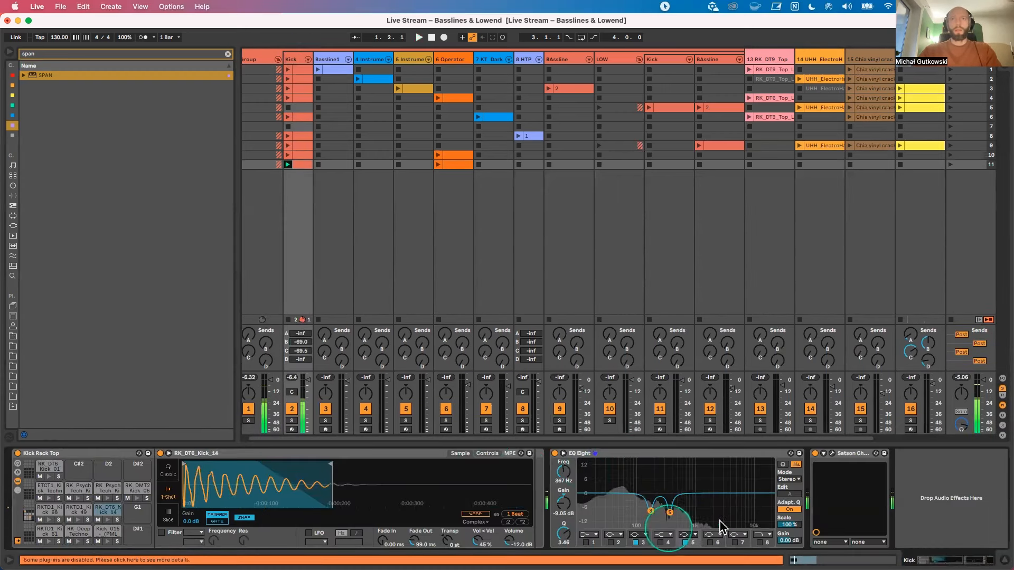
click(685, 542)
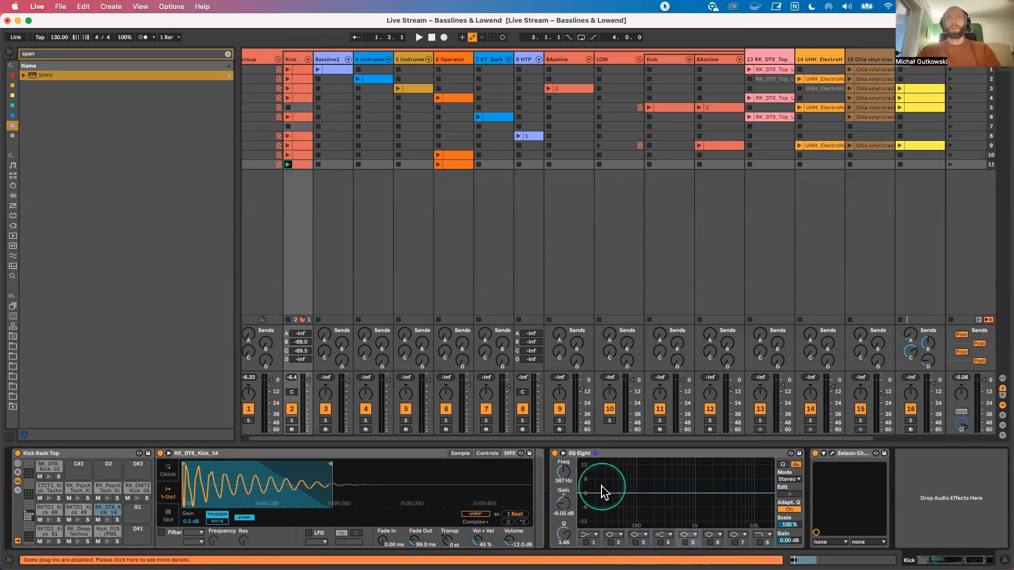
key(space)
click(562, 453)
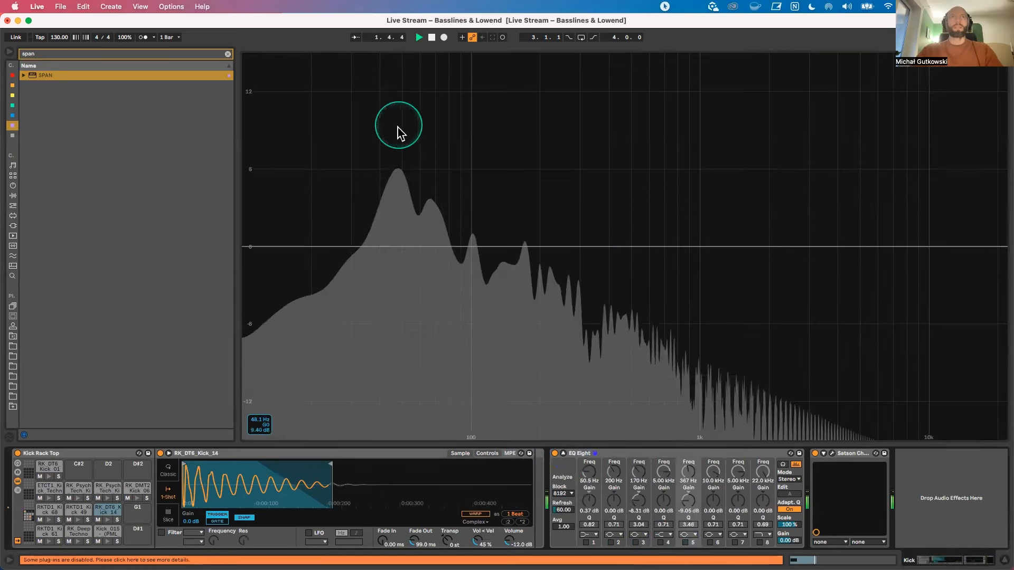
double_click(343, 453)
click(194, 453)
Step: Write D1, a two-sixteenth C1 and G0 in the scene 11 Operator clip and loop the clip over that one beat
double_click(446, 164)
click(277, 480)
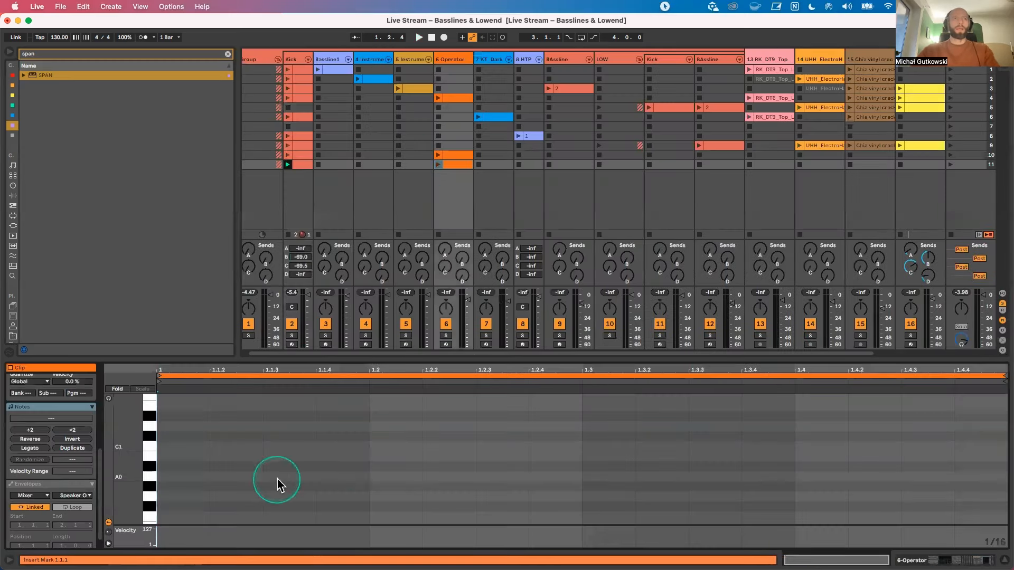
double_click(254, 446)
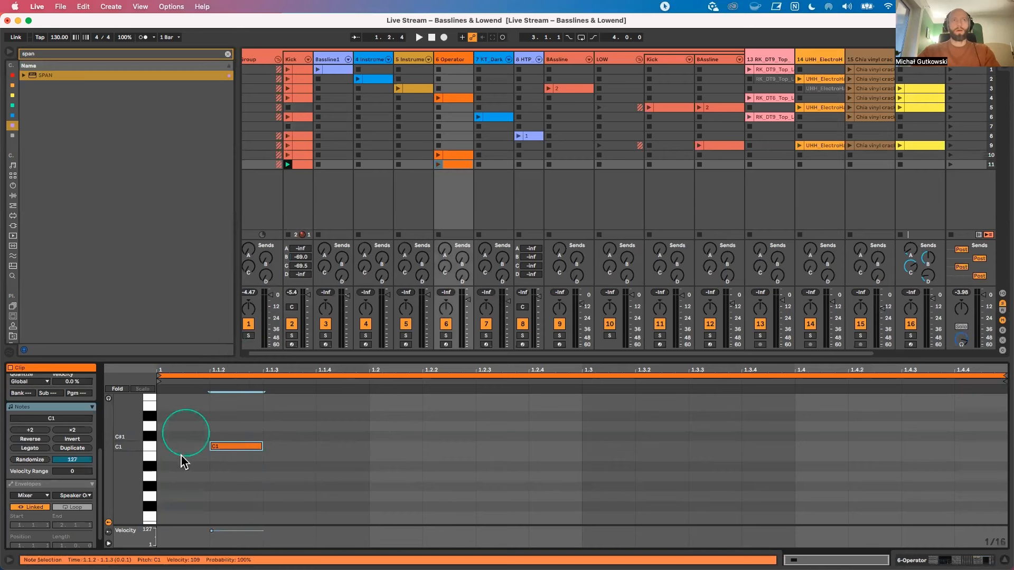
drag(246, 453, 199, 434)
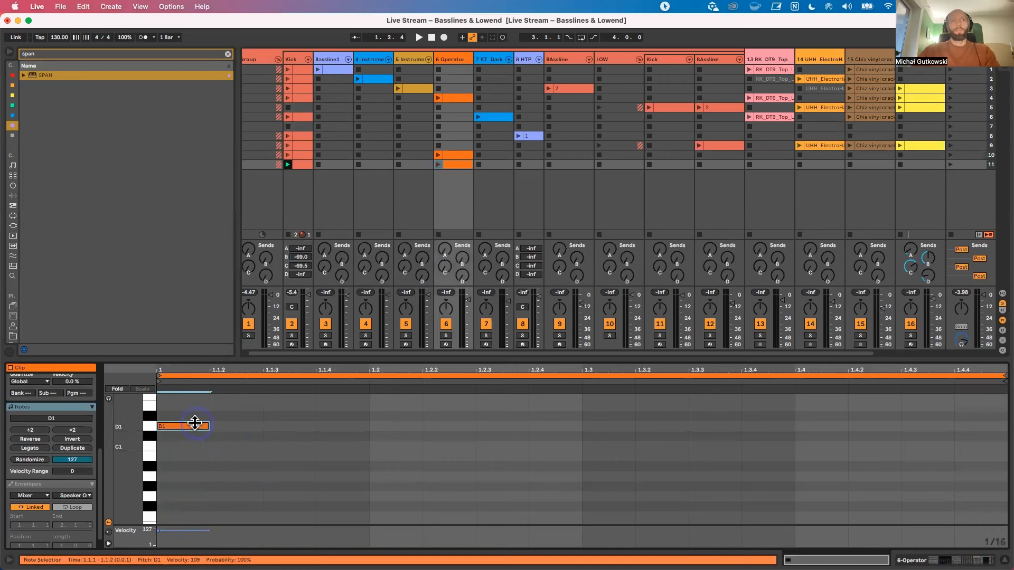
double_click(243, 446)
drag(260, 445, 309, 448)
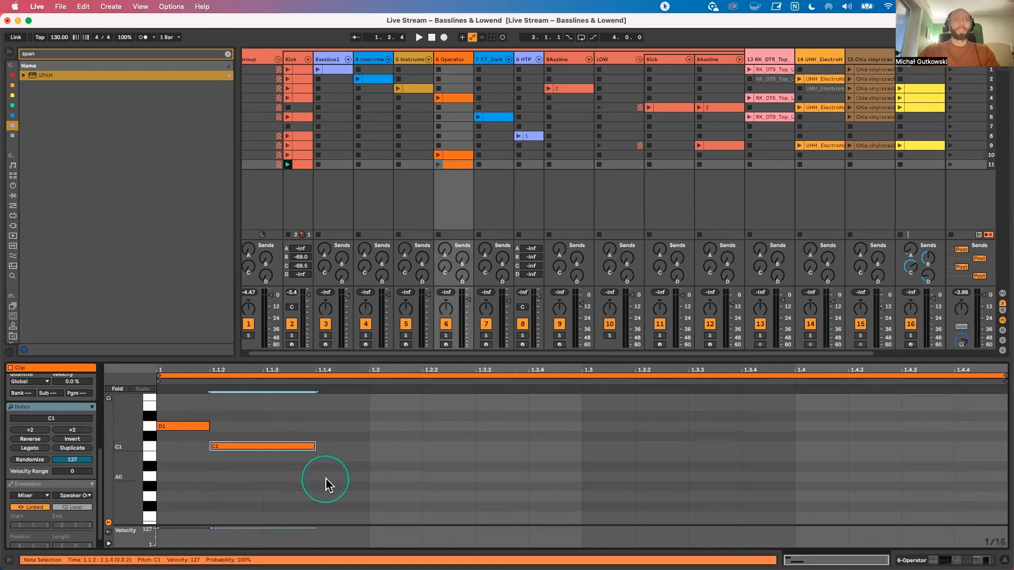
double_click(331, 496)
drag(366, 426, 151, 557)
key(super+l)
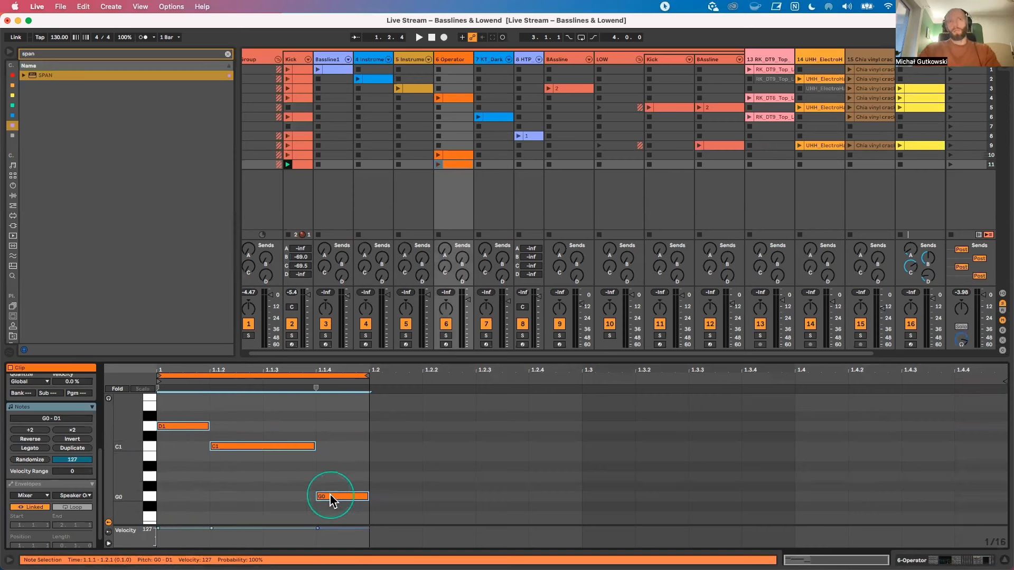
Step: Play the 6 Operator clip in scene 11 with the kick and move it to BAssline track 12
click(315, 409)
click(448, 161)
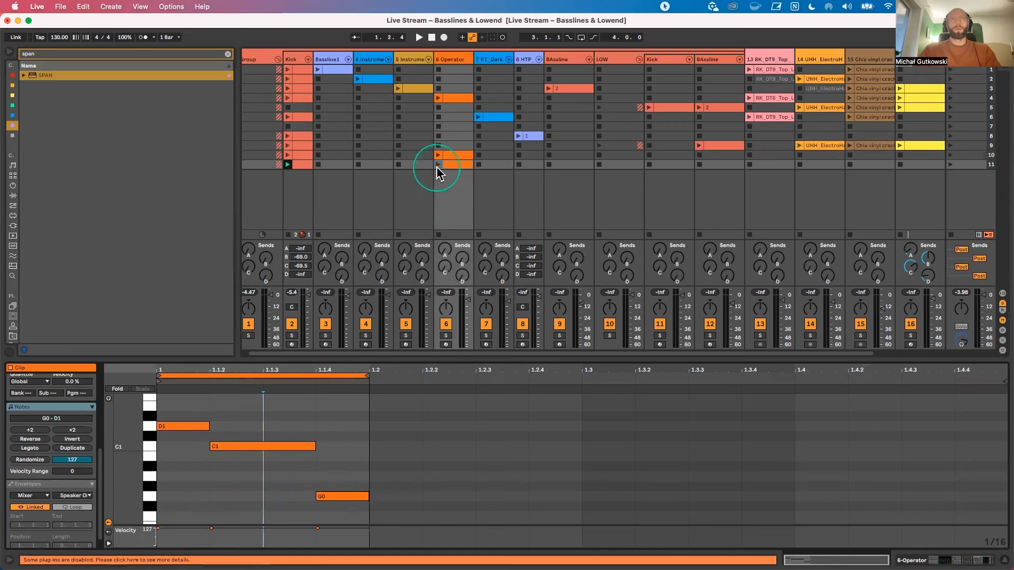
click(437, 165)
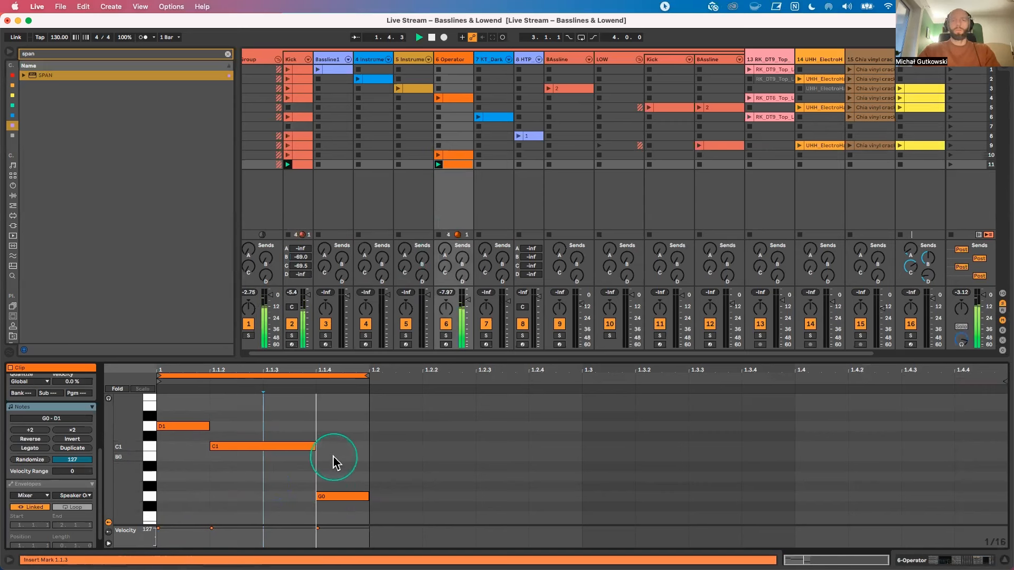
drag(459, 165, 707, 164)
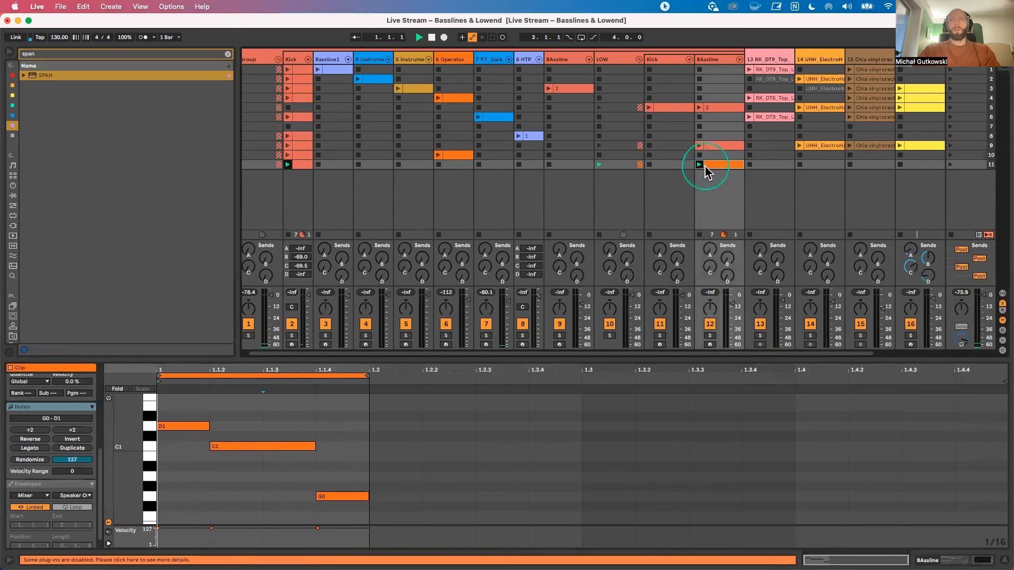
Step: Deactivate the D1 note in the BAssline clip, shorten C1 to start at 1.1.3, and add A#0 at 1.1.2
click(172, 449)
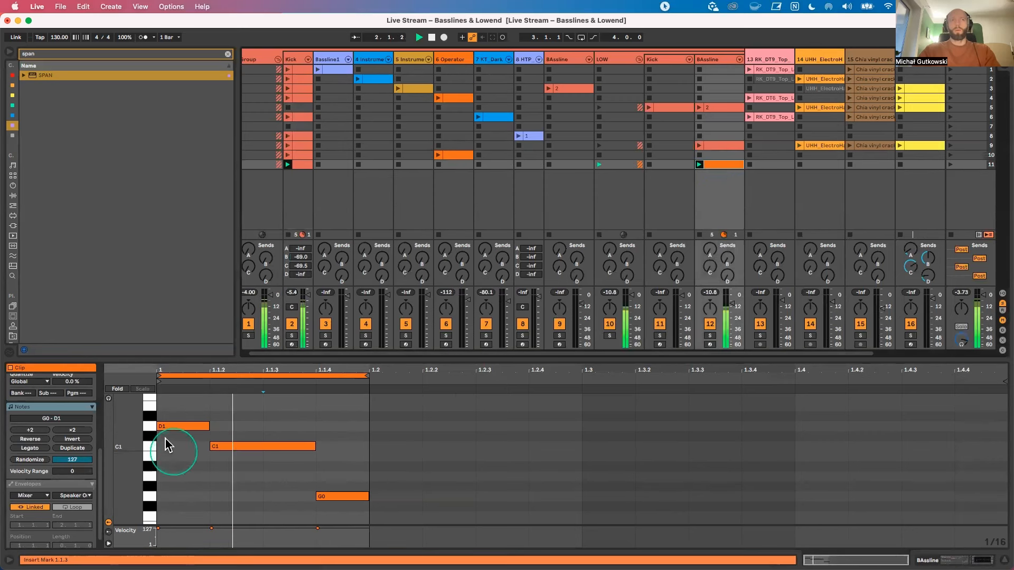
click(179, 426)
drag(259, 446, 308, 457)
click(237, 502)
double_click(237, 498)
drag(238, 497, 238, 470)
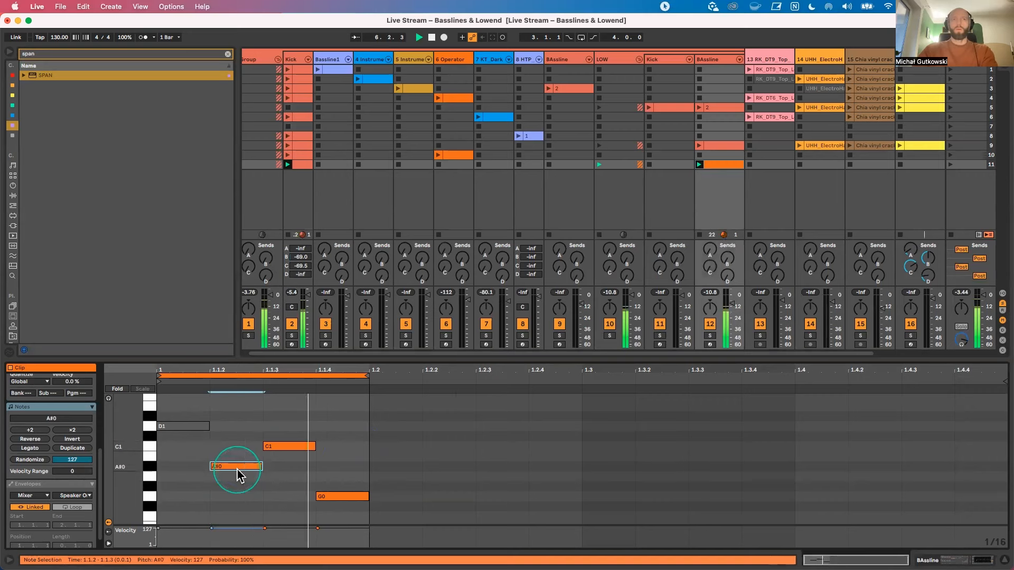
drag(345, 506, 199, 424)
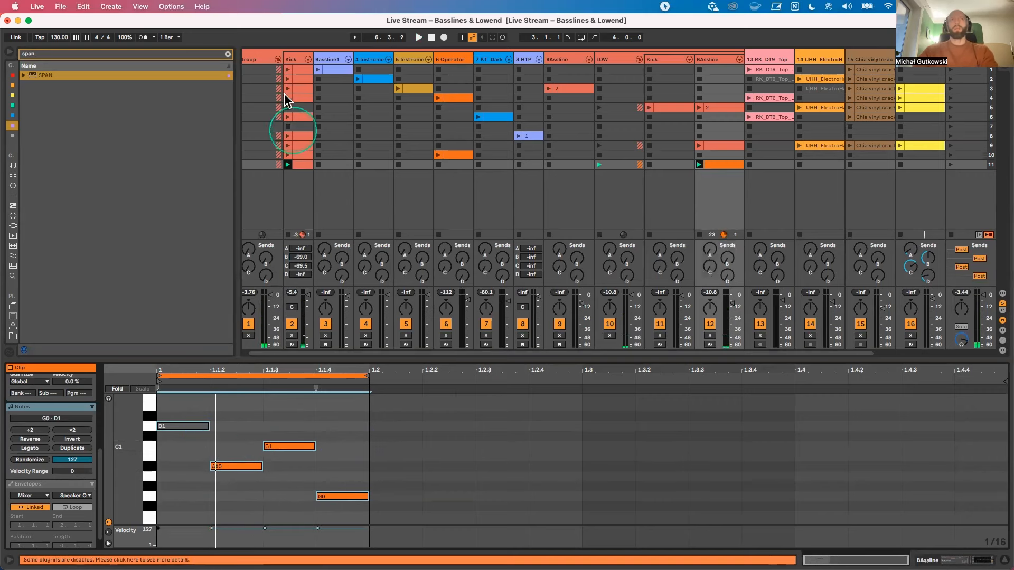
Step: Try a different transposition for the RK_DT6_Kick_14 sample on the Kick track and undo it
click(292, 59)
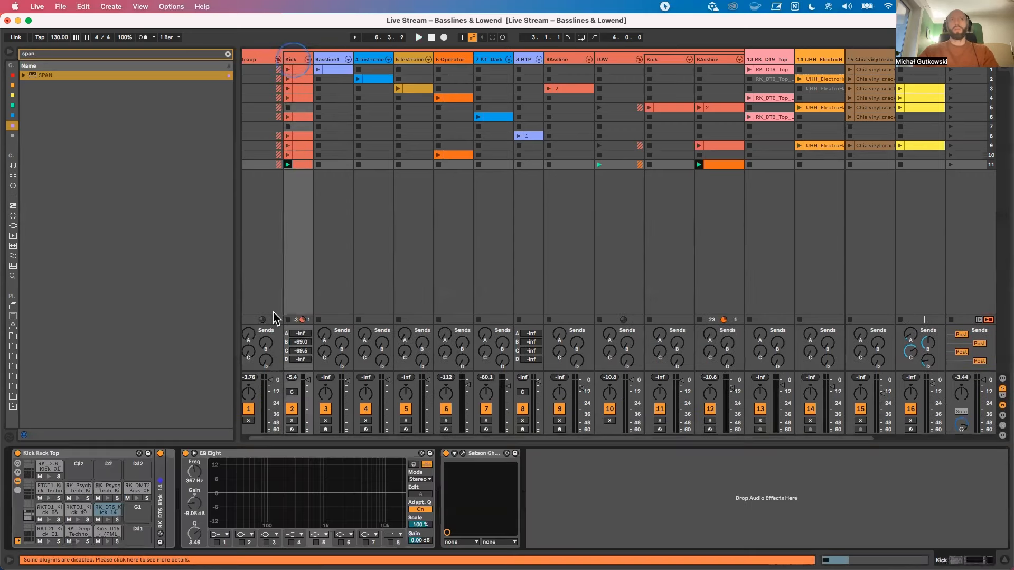
double_click(300, 164)
click(292, 59)
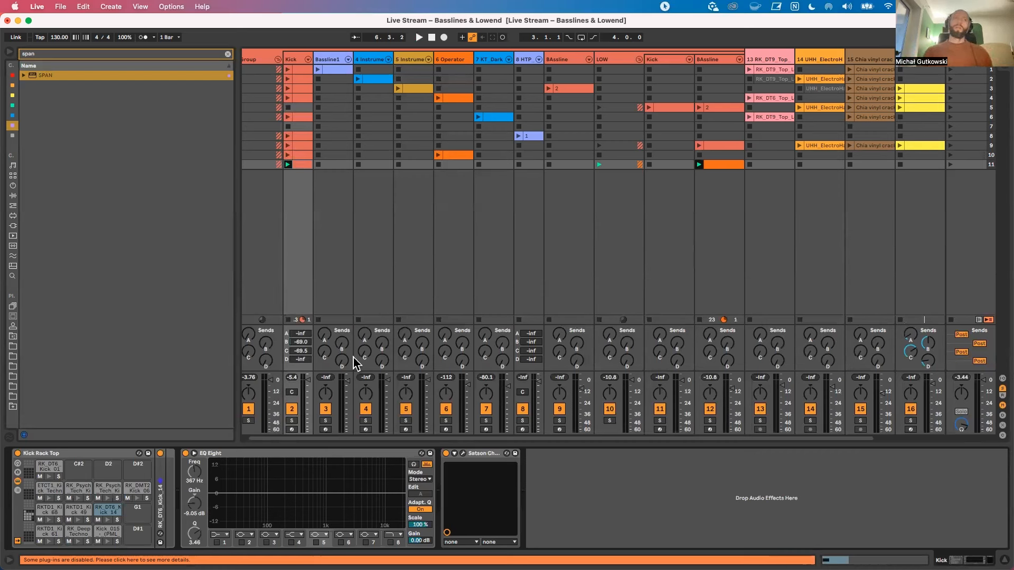
click(302, 164)
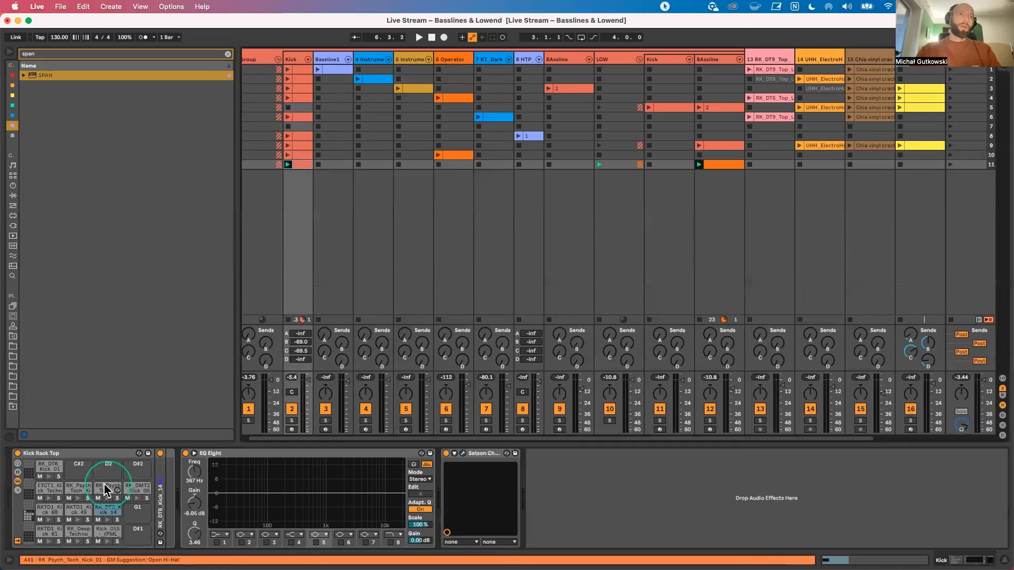
click(106, 511)
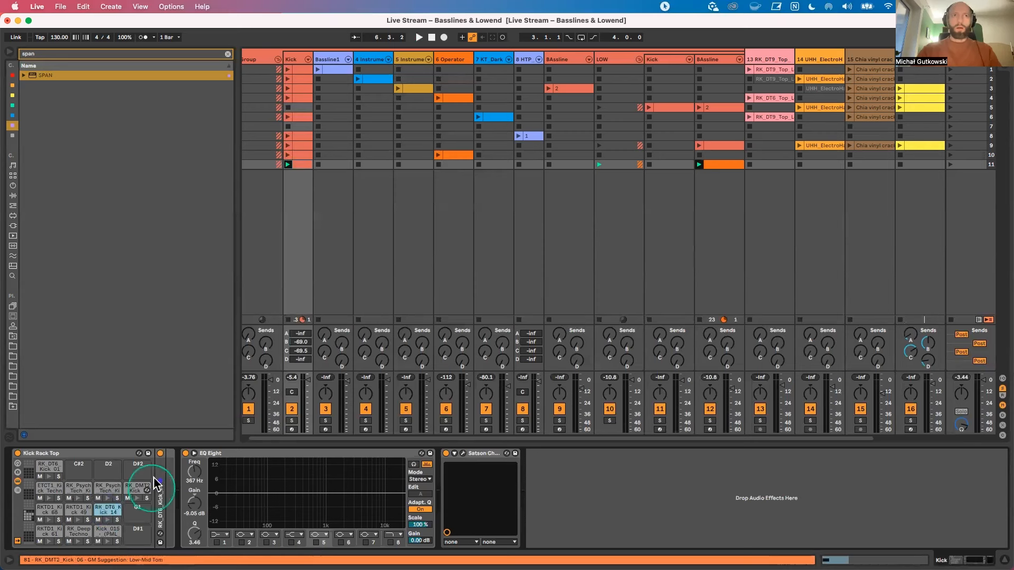
click(161, 475)
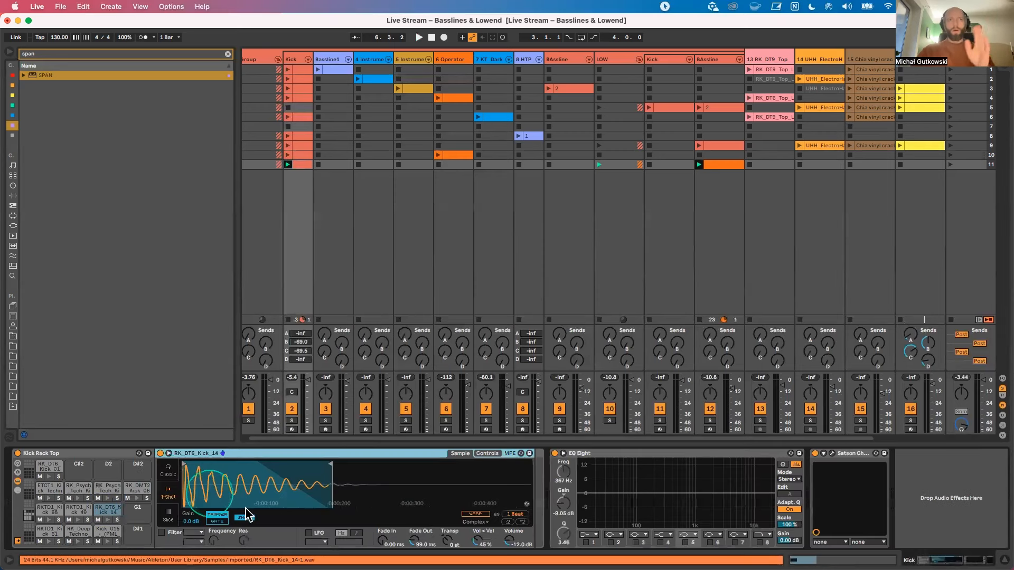
drag(448, 540, 448, 533)
key(super+z)
Step: Open the scene 11 BAssline clip, select its A#0, C1 and G0 notes, and play it with the kick
double_click(717, 164)
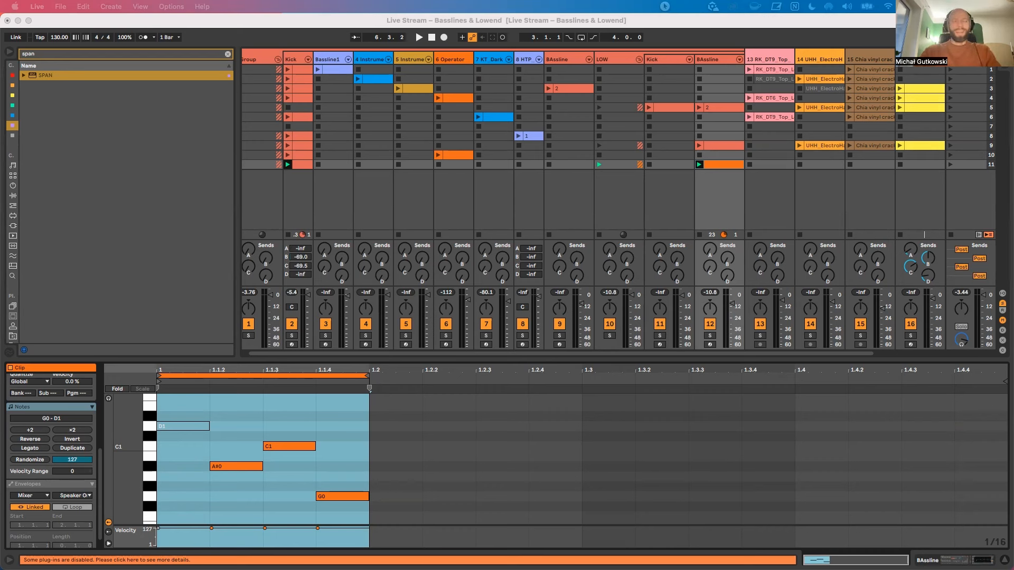
click(259, 478)
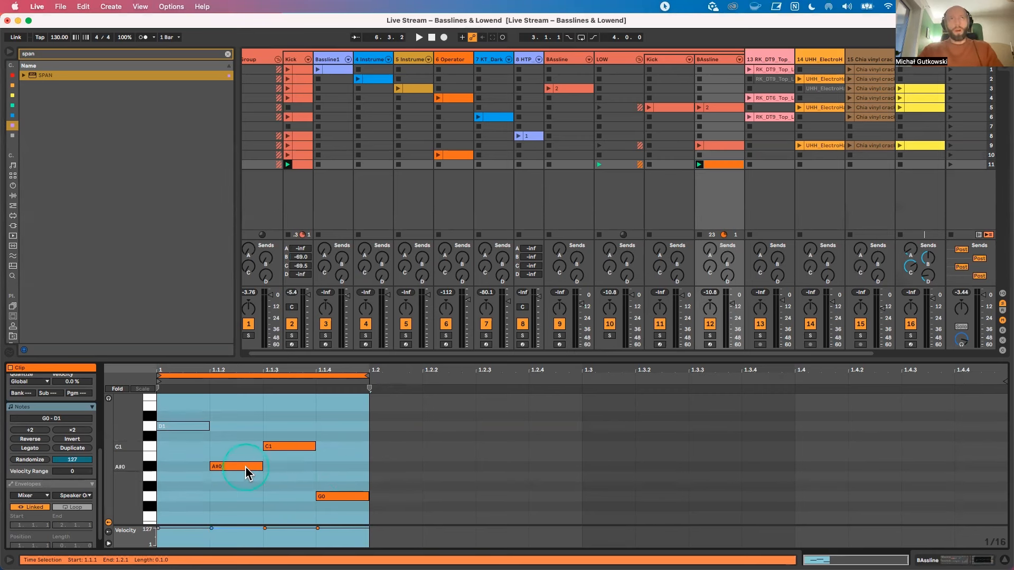
drag(235, 427, 335, 501)
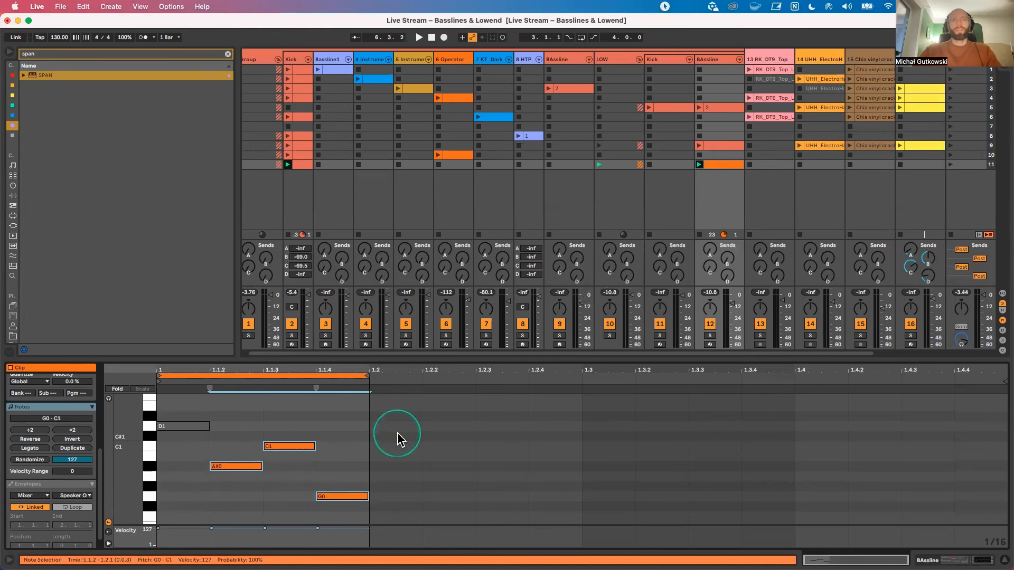
key(space)
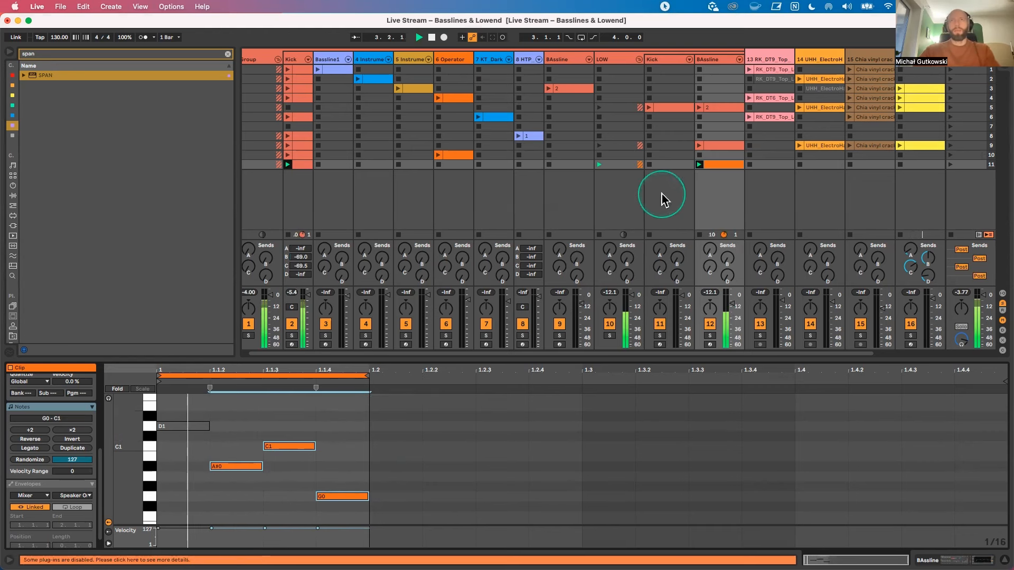
Step: Duplicate the scene 11 BAssline clip, rewrite the copy's active notes as A#0 from 1.1.2 to 1.1.4 plus C1 at 1.1.4, and play it
click(720, 166)
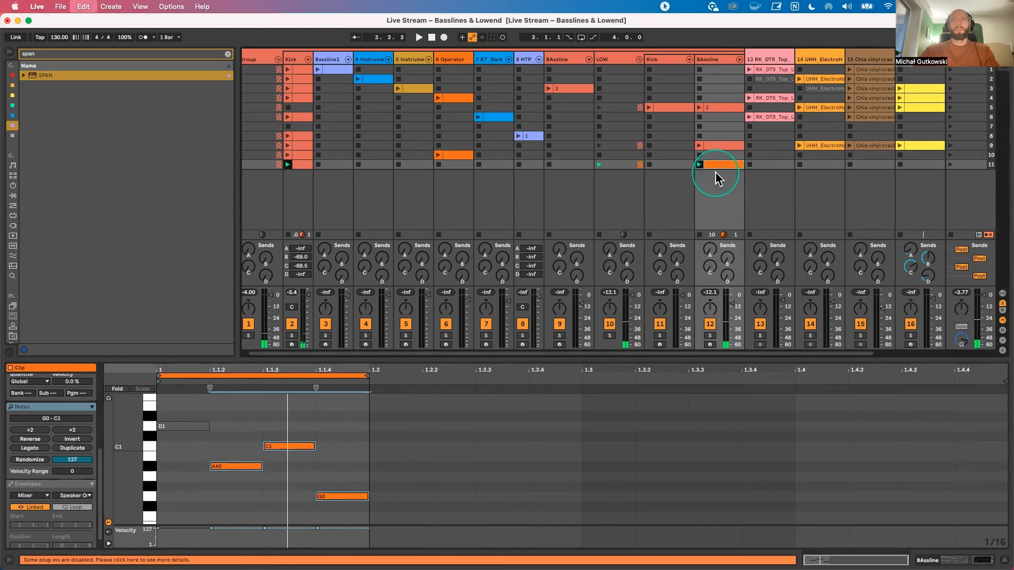
key(super+d)
click(250, 477)
drag(249, 468, 283, 468)
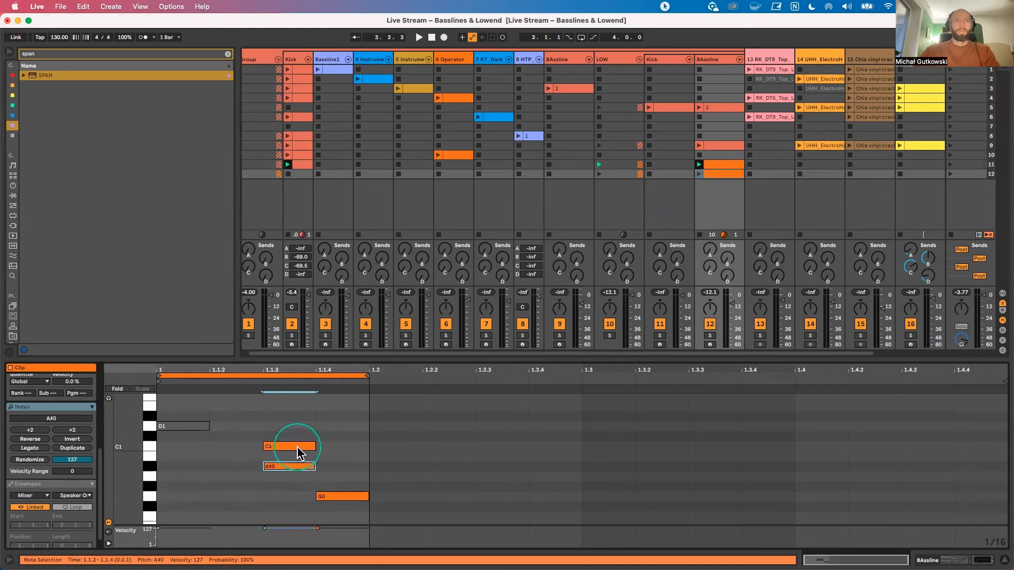
double_click(295, 446)
drag(341, 495, 311, 467)
double_click(338, 427)
drag(337, 436, 340, 456)
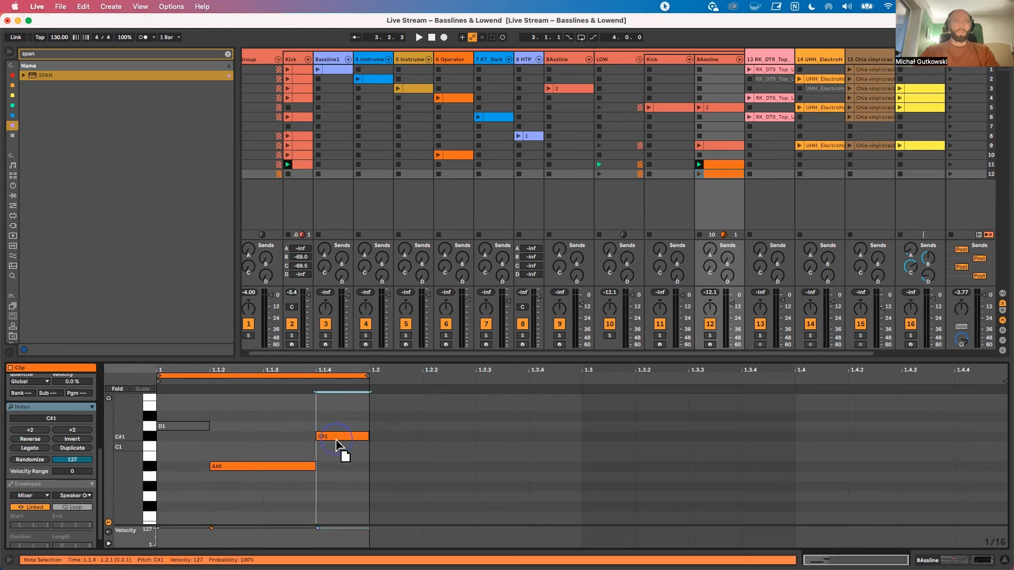
click(700, 173)
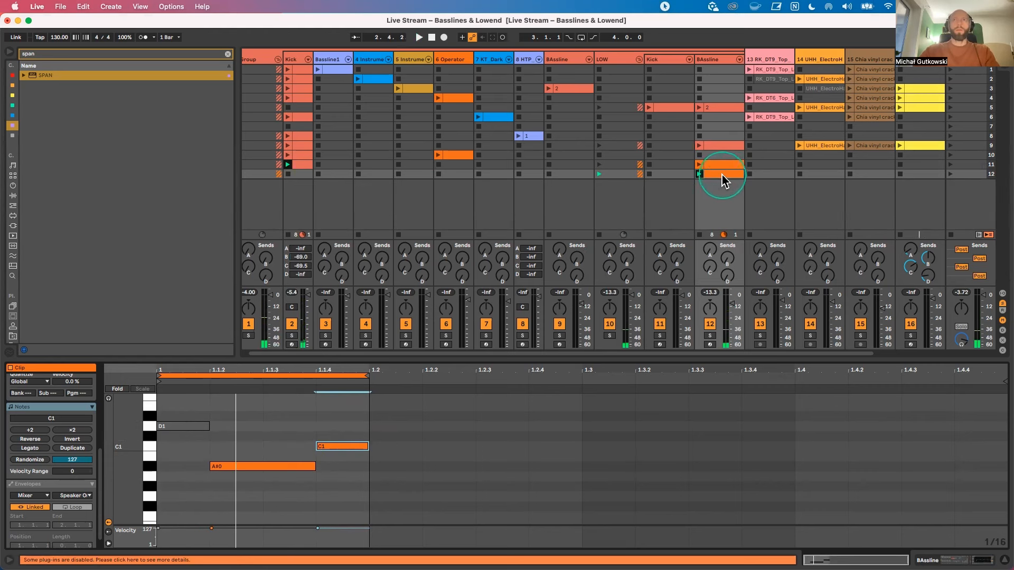
Step: Duplicate the scene 12 BAssline clip, replace the copy's C1 by extending A#0 to 1.2, and play it
key(super+d)
click(346, 447)
key(Delete)
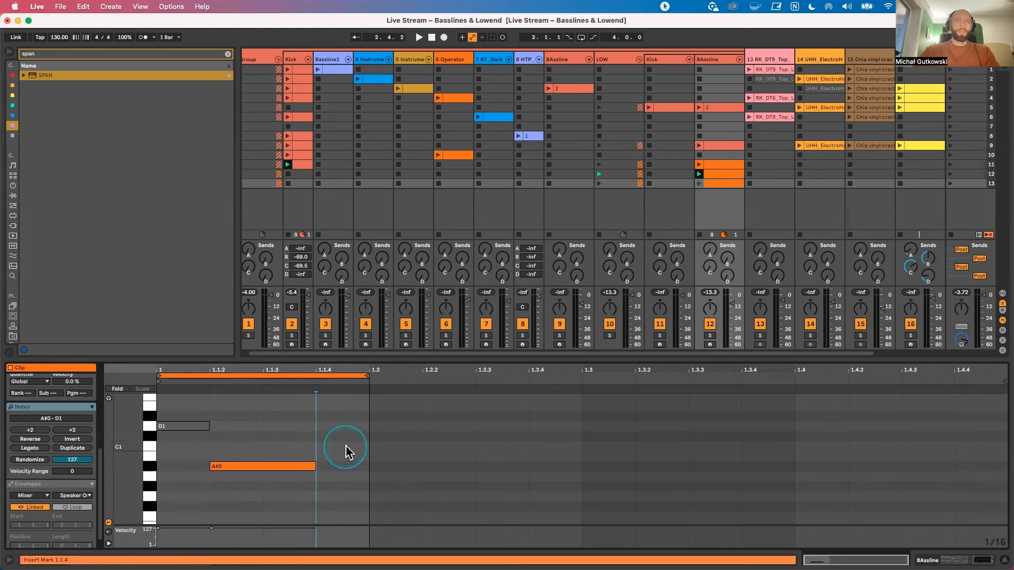
drag(312, 465, 368, 465)
click(696, 220)
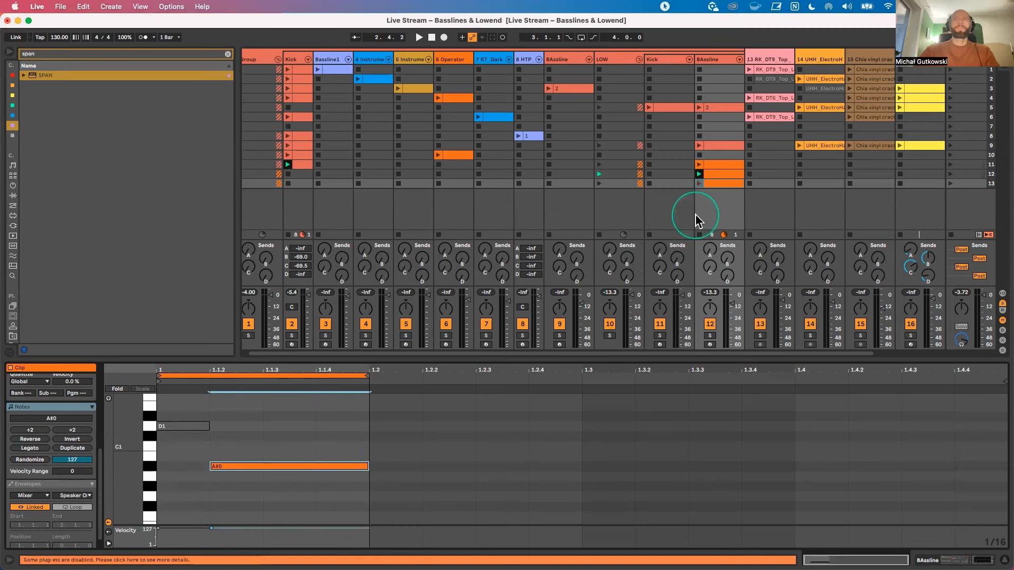
click(699, 182)
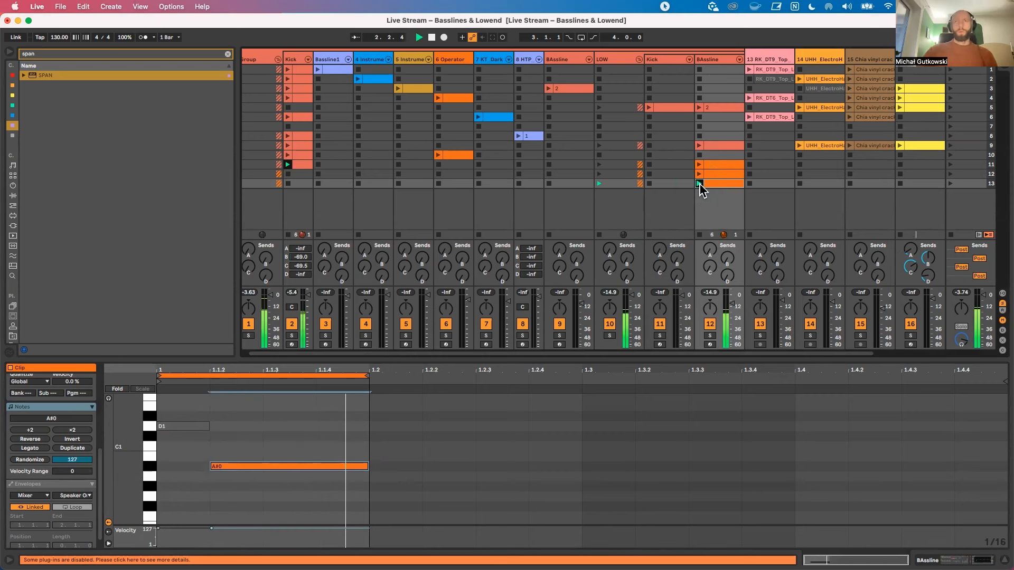
Step: Compare the BAssline variations in scenes 13, 12 and 11 by playing them against the kick
click(699, 183)
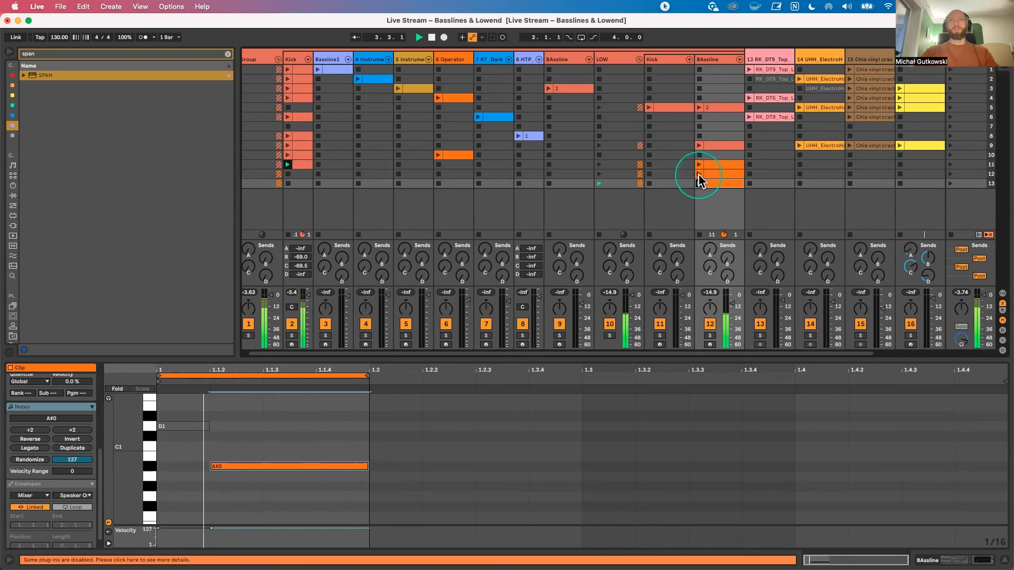
click(707, 174)
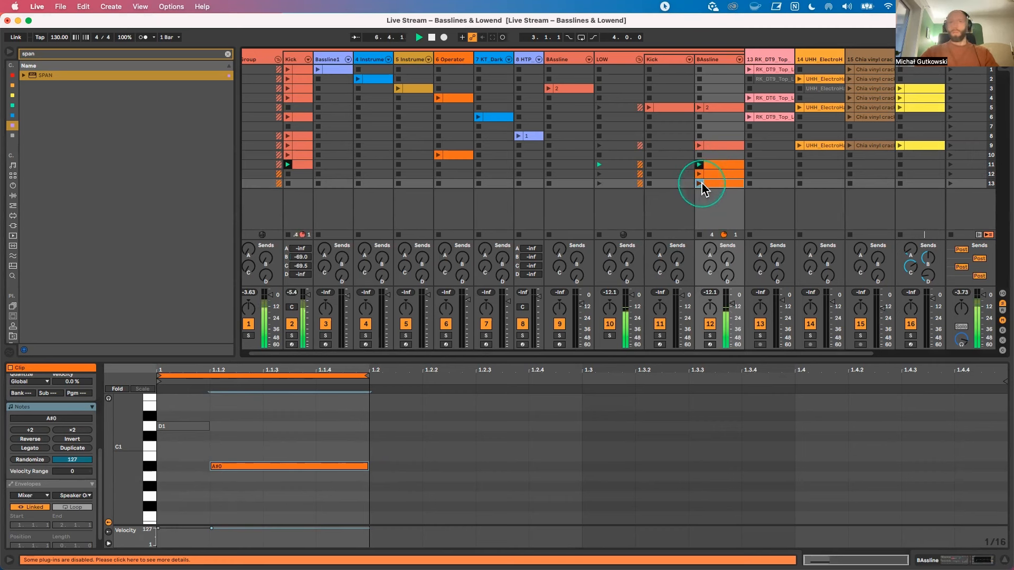
key(space)
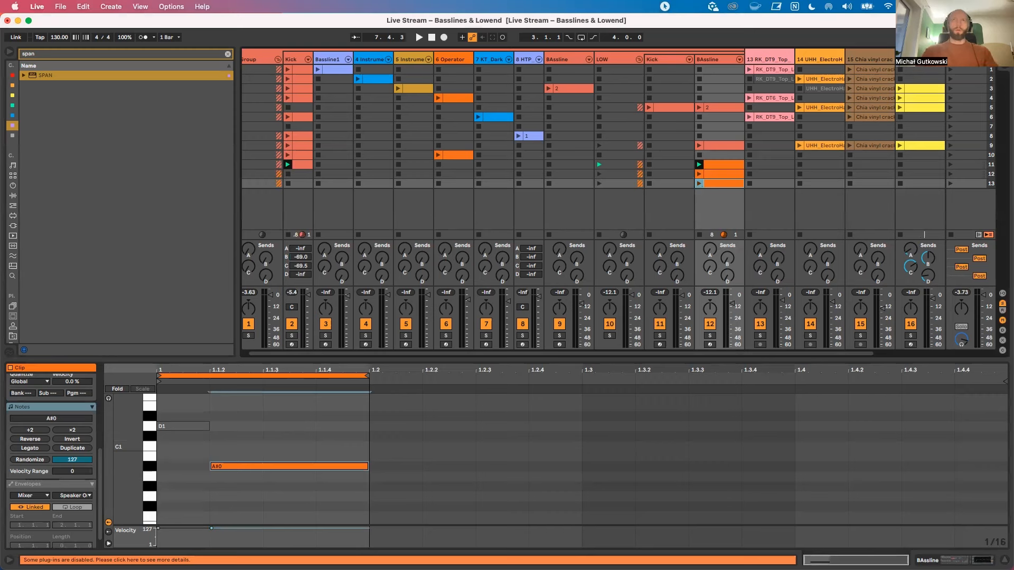
click(734, 155)
click(699, 166)
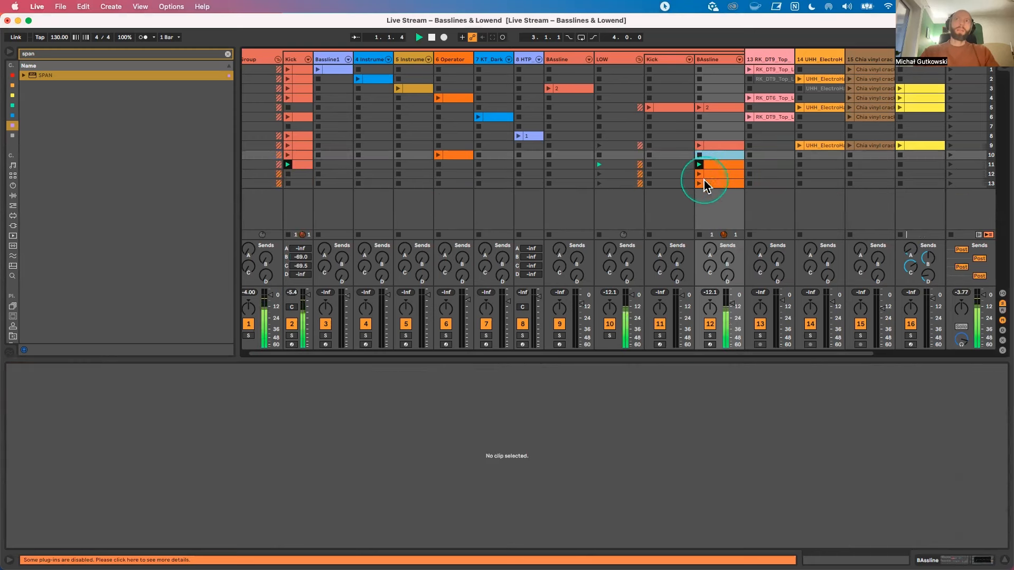
Step: Open the scene 11 BAssline clip and duplicate its loop to make it two beats long
click(707, 167)
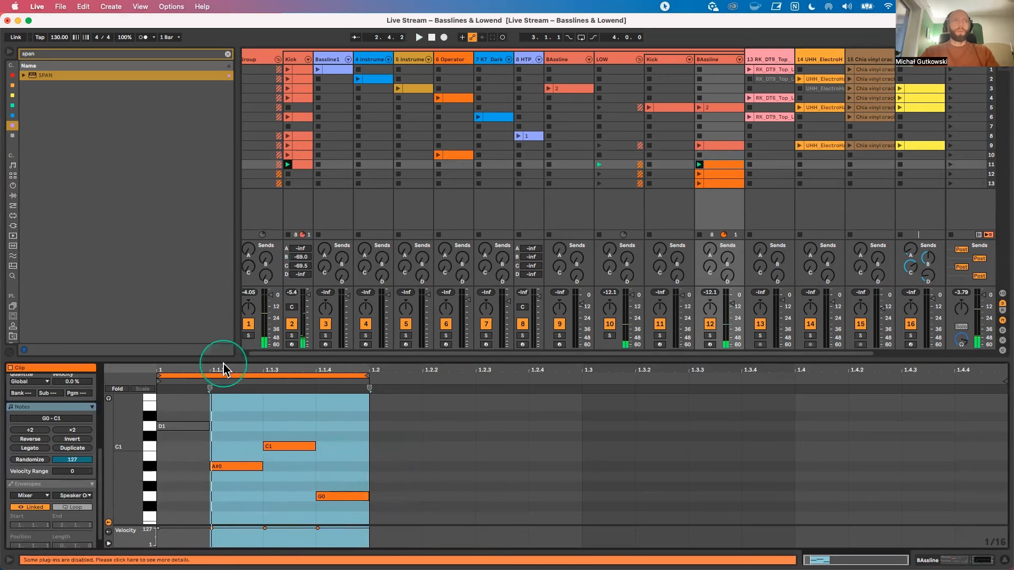
drag(222, 360, 220, 334)
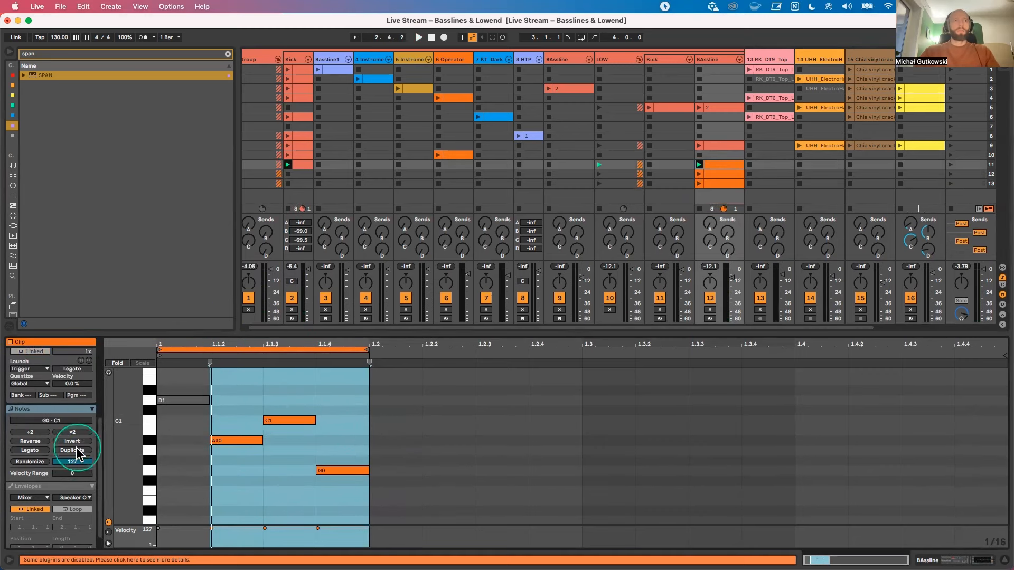
click(72, 449)
click(322, 452)
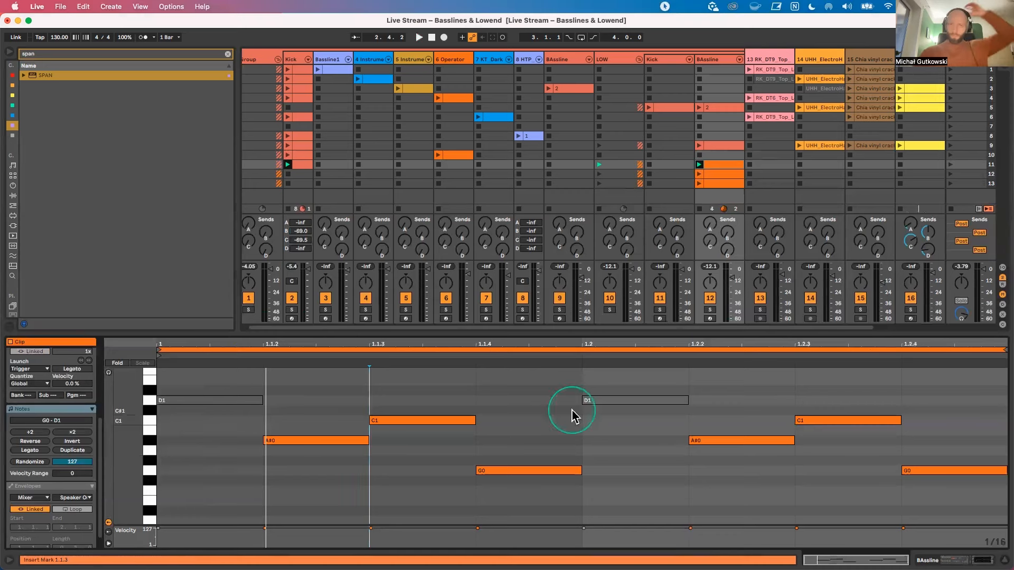
Step: Lower the velocities of A#0 and G0 in the first beat, G0 to 86, and of C1 and G0 in the second, G0 to 99
drag(385, 328, 389, 295)
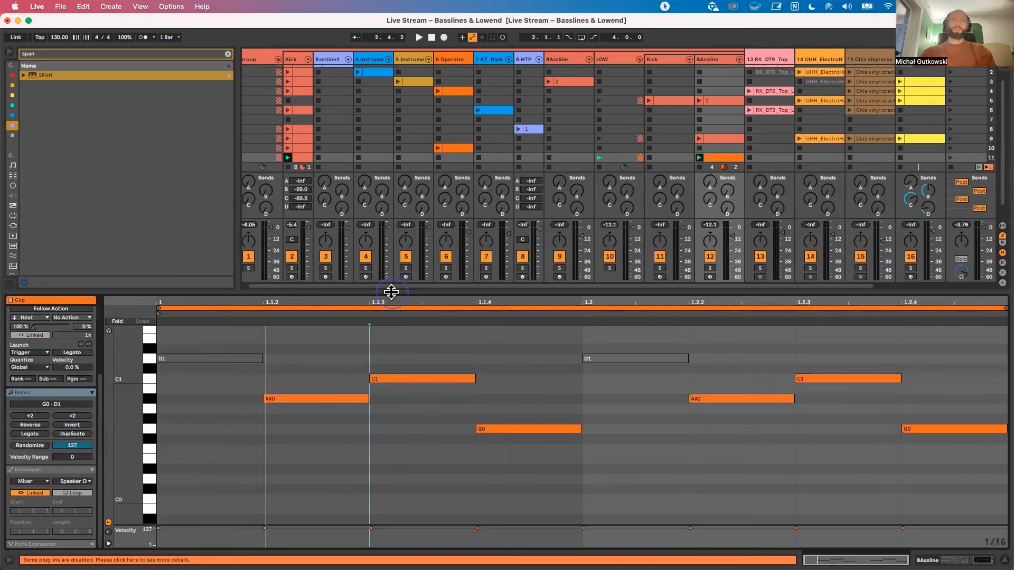
drag(149, 527, 195, 414)
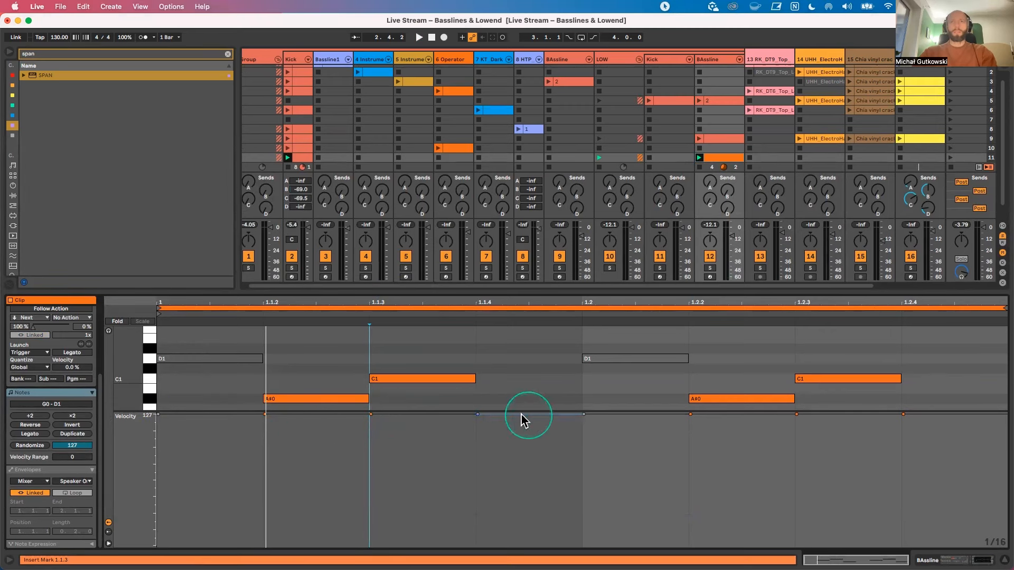
scroll(660, 385, down, 2)
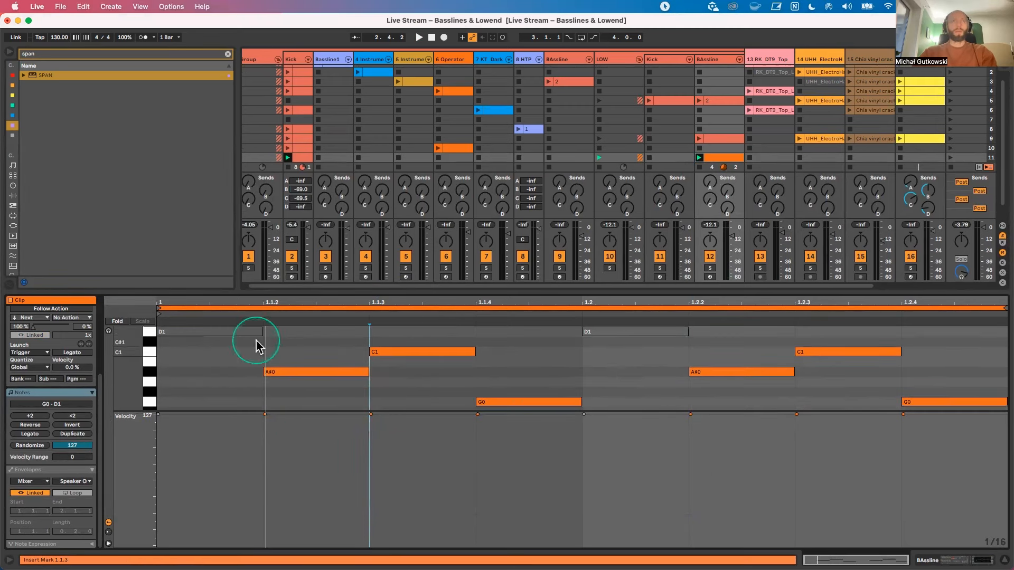
drag(143, 414, 145, 492)
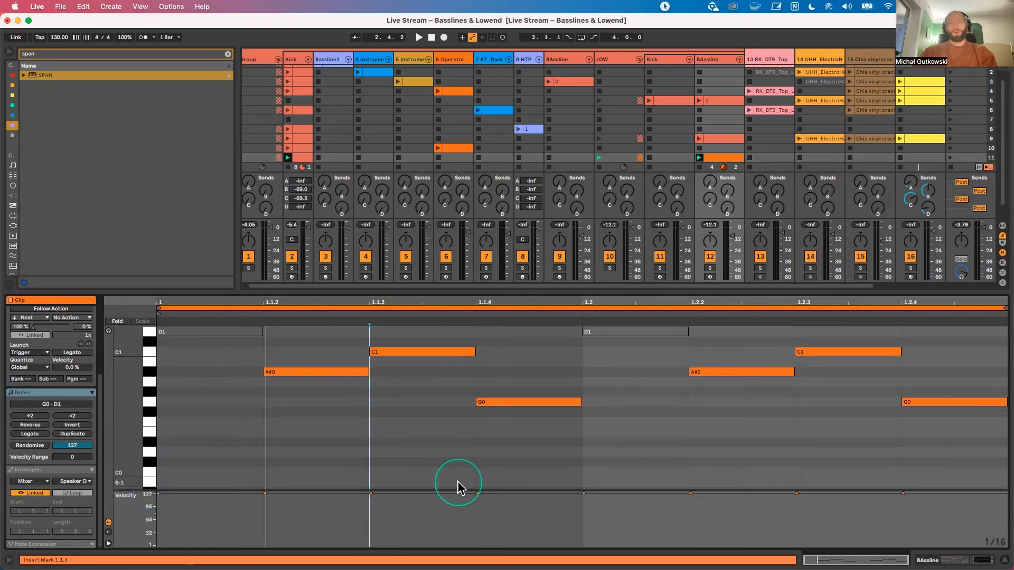
scroll(502, 465, up, 1)
click(323, 385)
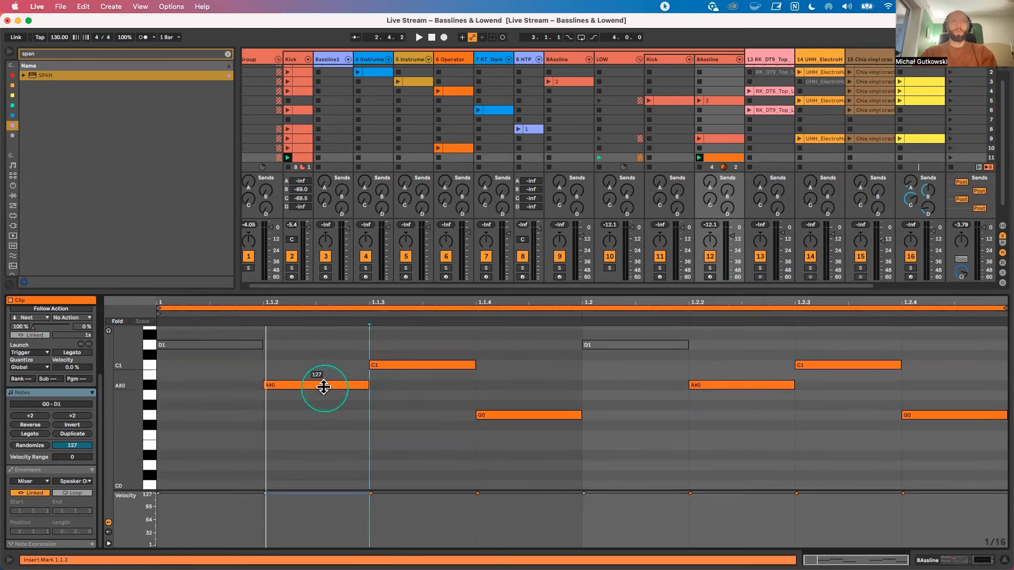
drag(516, 416, 515, 424)
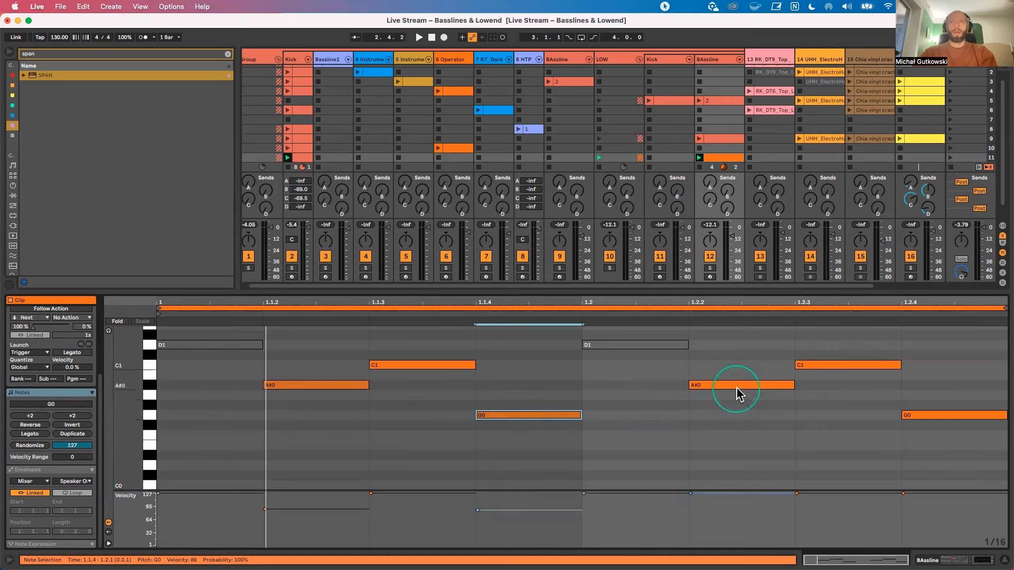
drag(736, 393, 736, 383)
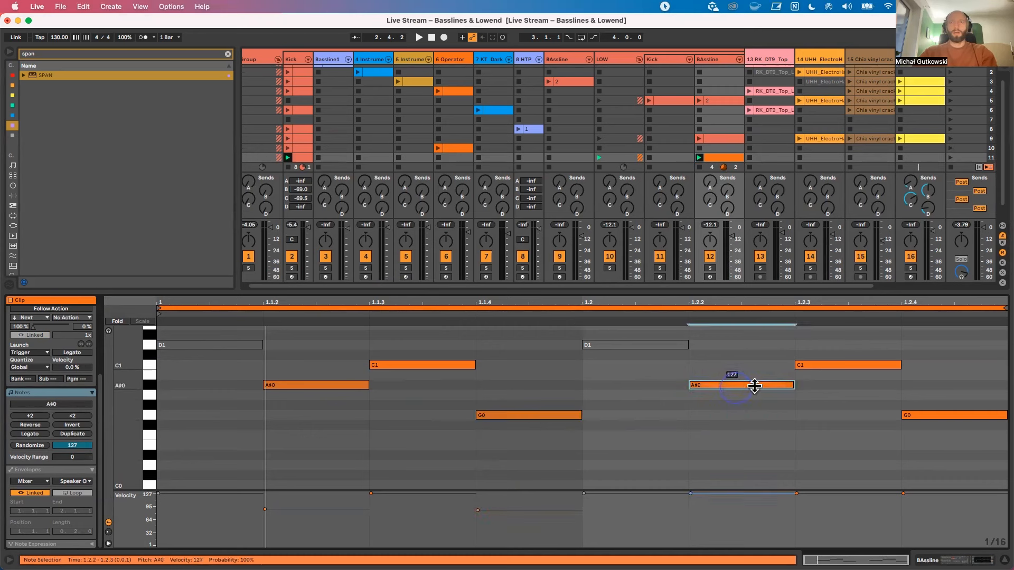
drag(828, 364, 827, 359)
drag(940, 415, 940, 410)
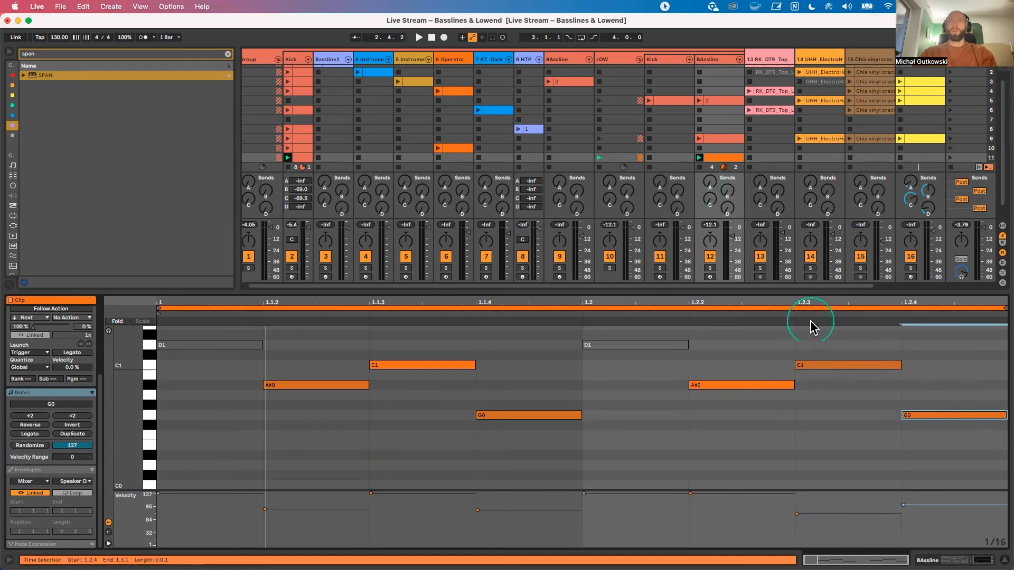
drag(769, 288, 767, 344)
click(979, 165)
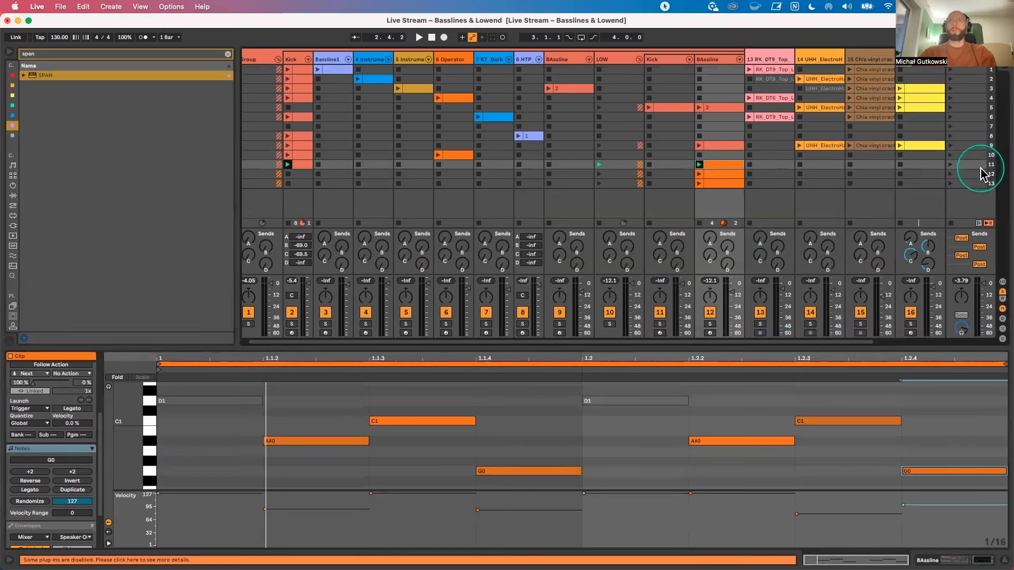
key(super+i)
key(super+z)
Step: Duplicate the scene 11 BAssline clip's loop until it spans two bars, and set all note velocities in its first two beats to 127
click(711, 165)
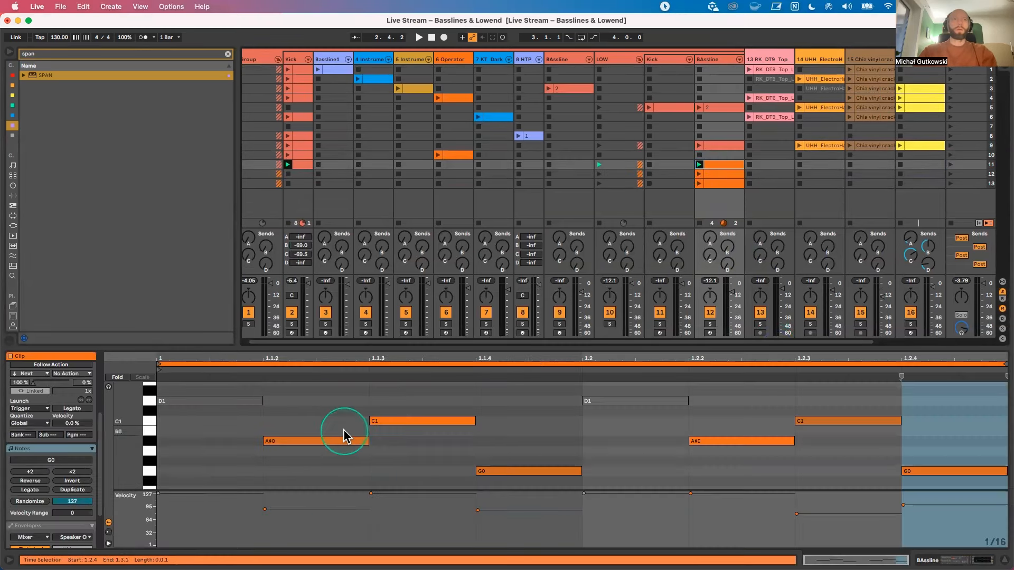
click(72, 489)
click(265, 454)
click(222, 422)
drag(222, 422, 356, 472)
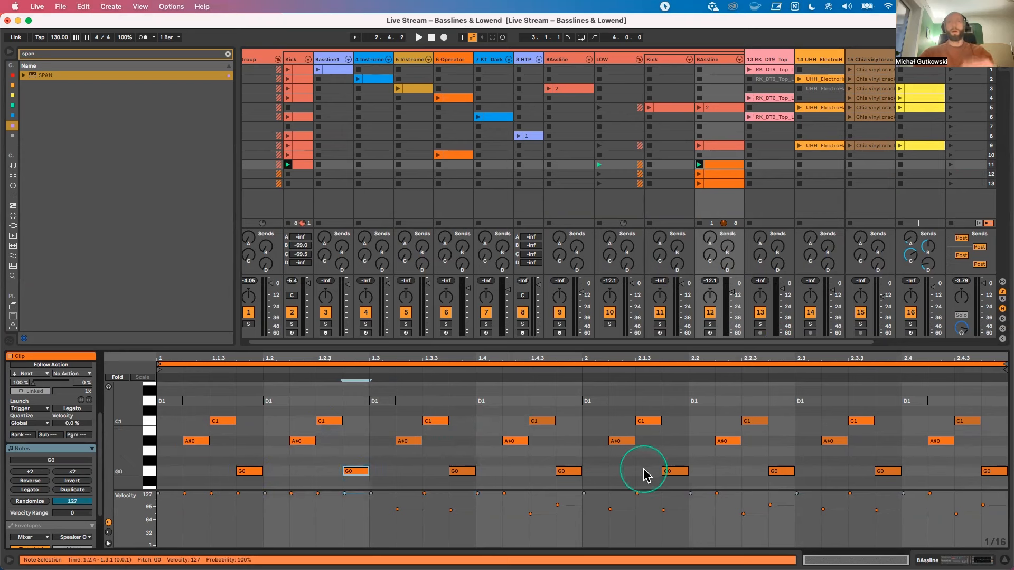
Step: Copy the full-velocity notes of the first two beats over 1.3 to 2.1 and play the clip
drag(369, 393, 177, 499)
key(super+d)
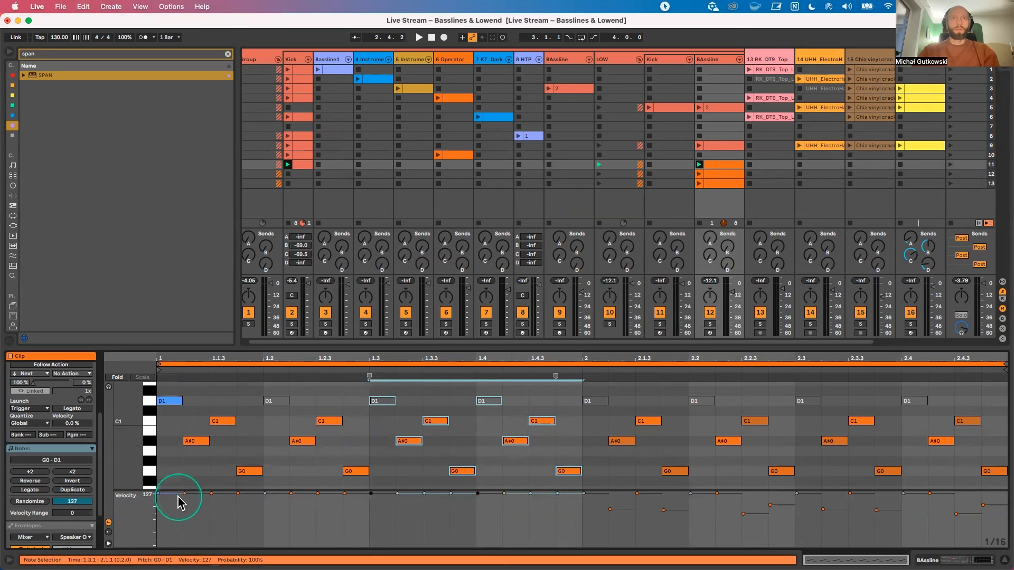
key(space)
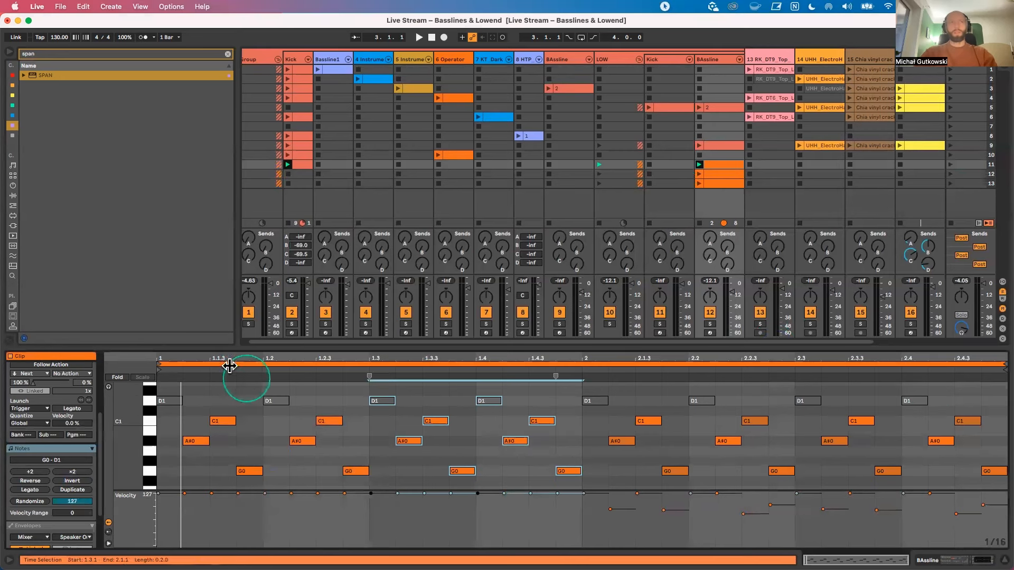
Step: Move the BAssline clip's loop to the second bar only and crop the clip to it
drag(157, 366, 583, 364)
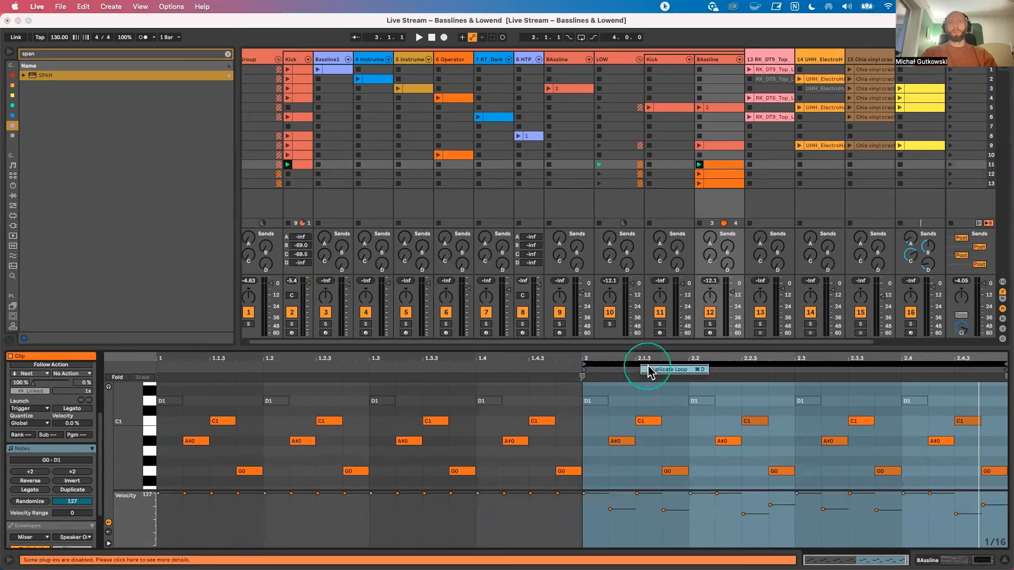
right_click(668, 407)
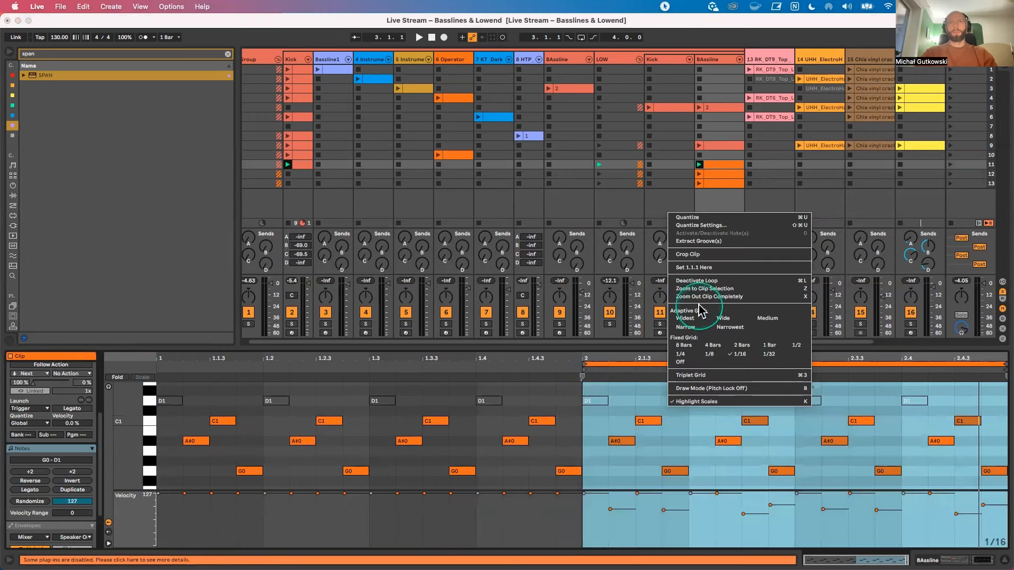
click(689, 254)
Step: Duplicate the cropped BAssline clip's loop to two bars and lengthen the G0 note at 2.2.4 to end at 2.3.2
click(428, 476)
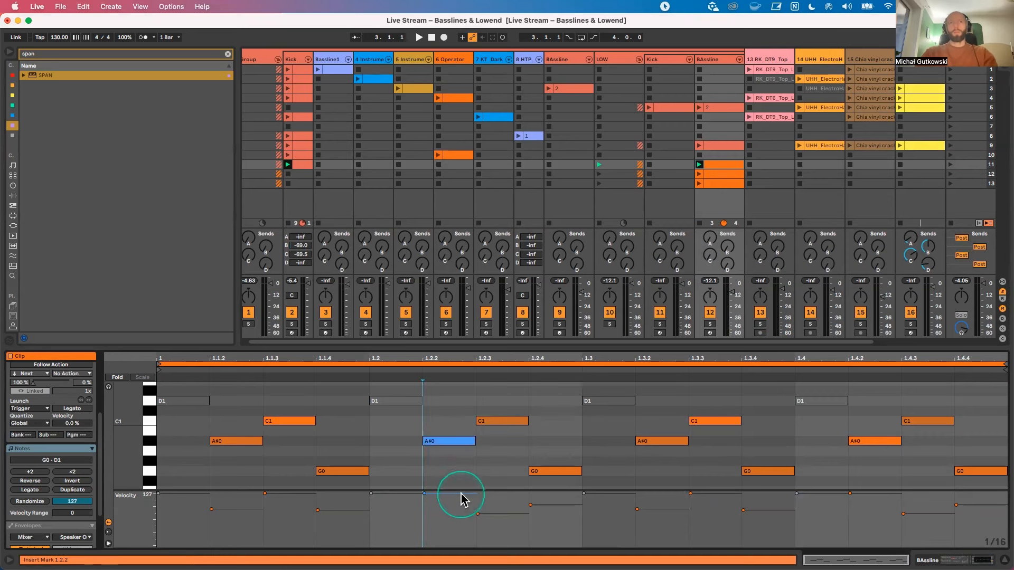
drag(465, 494, 465, 506)
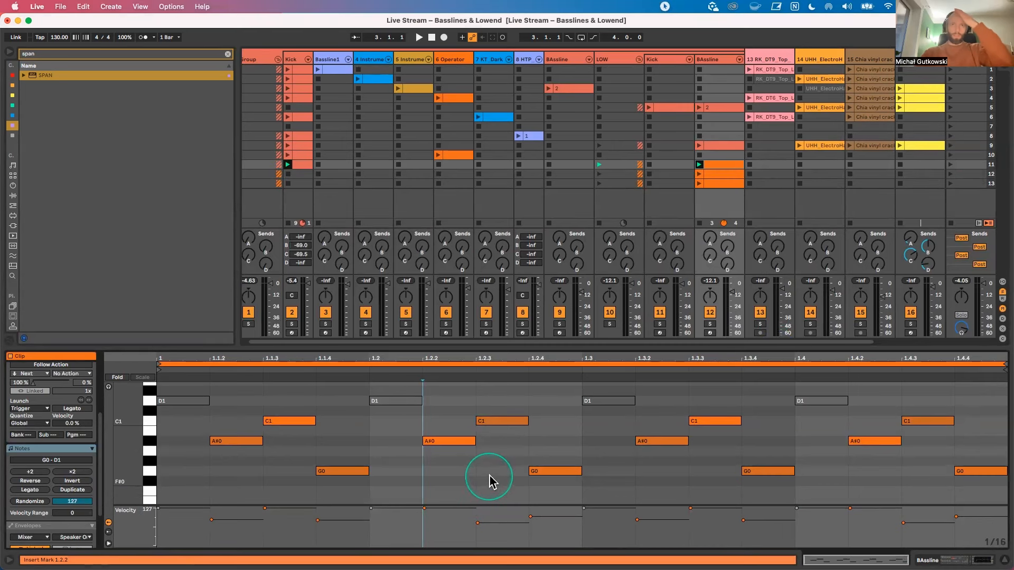
click(552, 469)
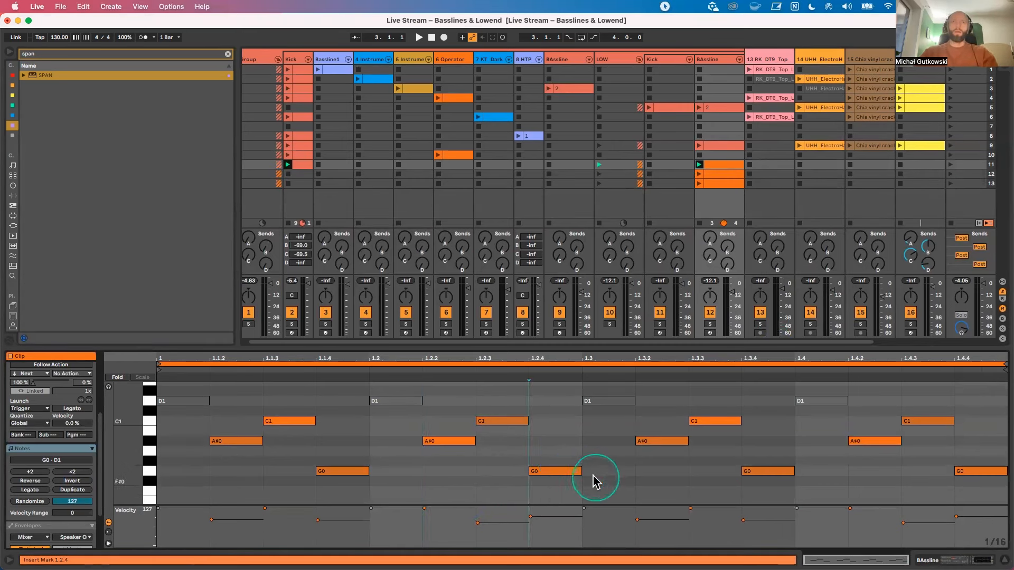
drag(579, 470, 645, 470)
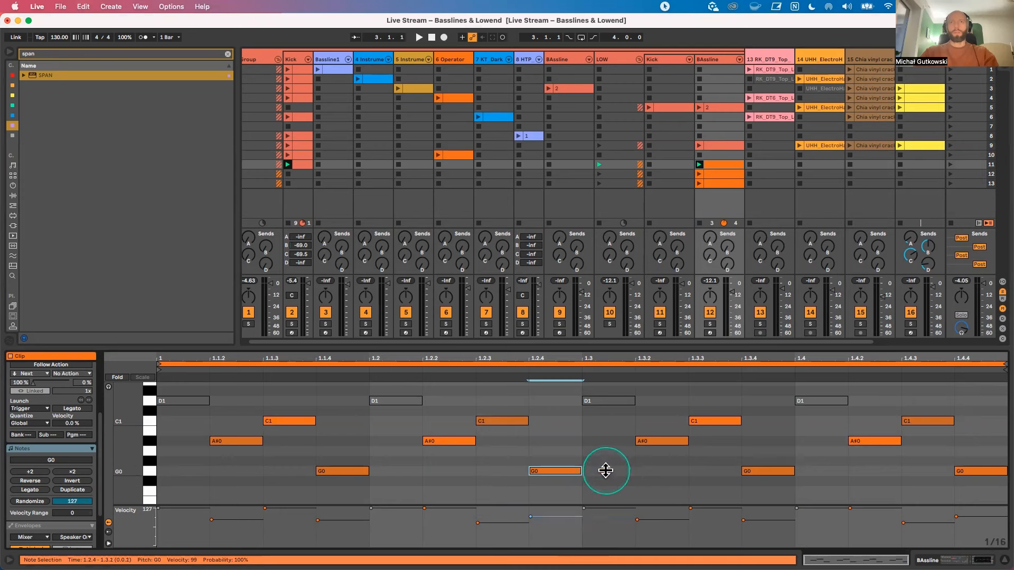
click(68, 489)
click(556, 488)
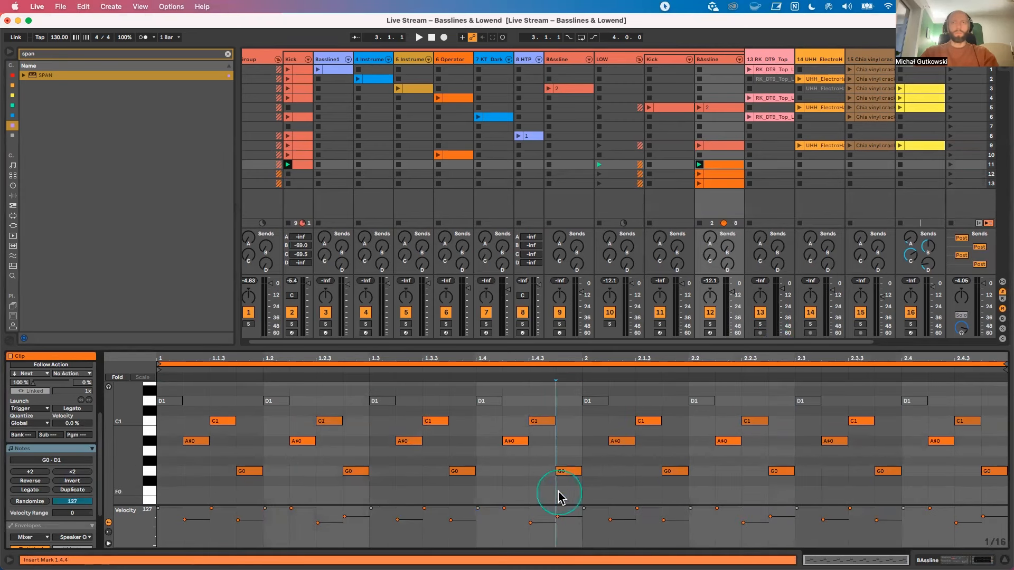
drag(793, 470, 821, 470)
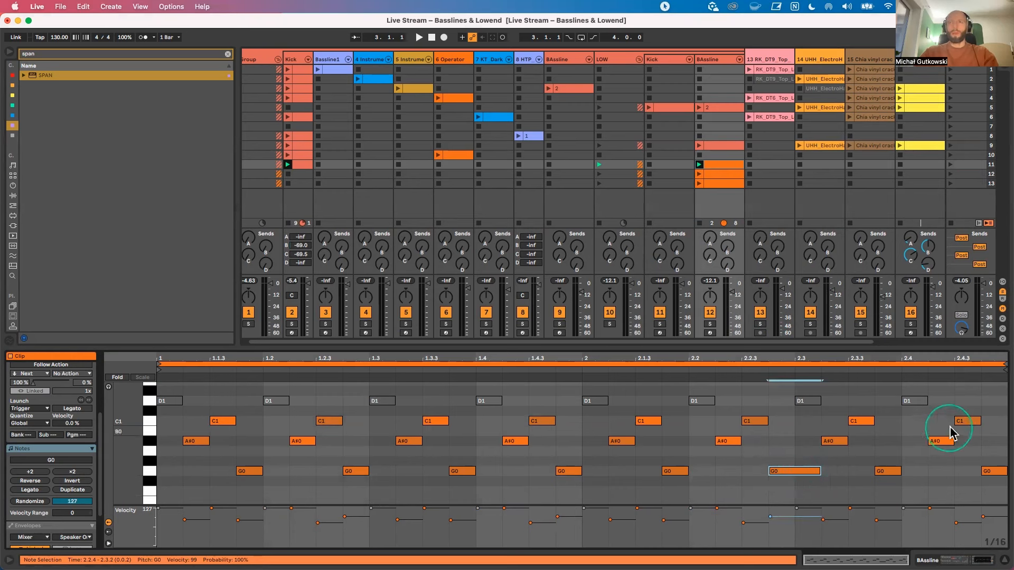
Step: Lengthen the A#0 note at 2.4.2 to end at 2.4.4 with the C1 at 2.4.3 deactivated, and play the clip
drag(950, 441, 980, 441)
click(971, 423)
key(0)
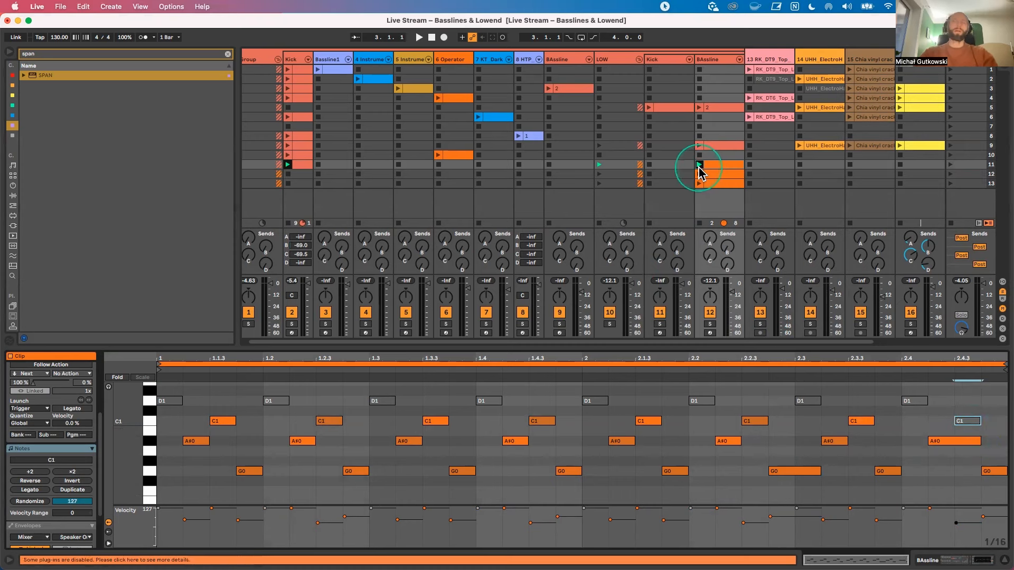
drag(565, 396, 174, 514)
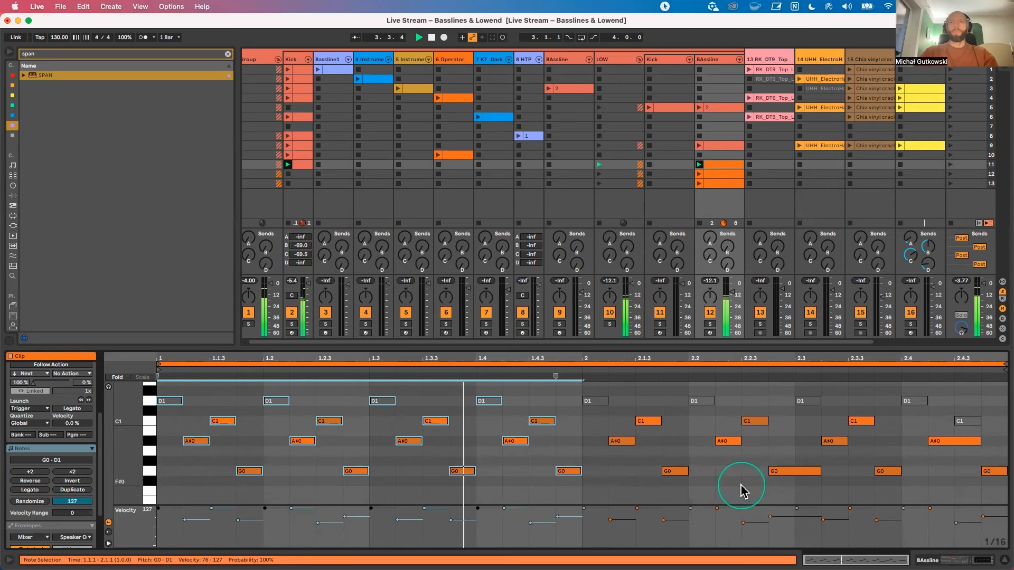
Step: Shorten the G0 note at 2.2.4 to one sixteenth so it ends at 2.3.1
click(796, 478)
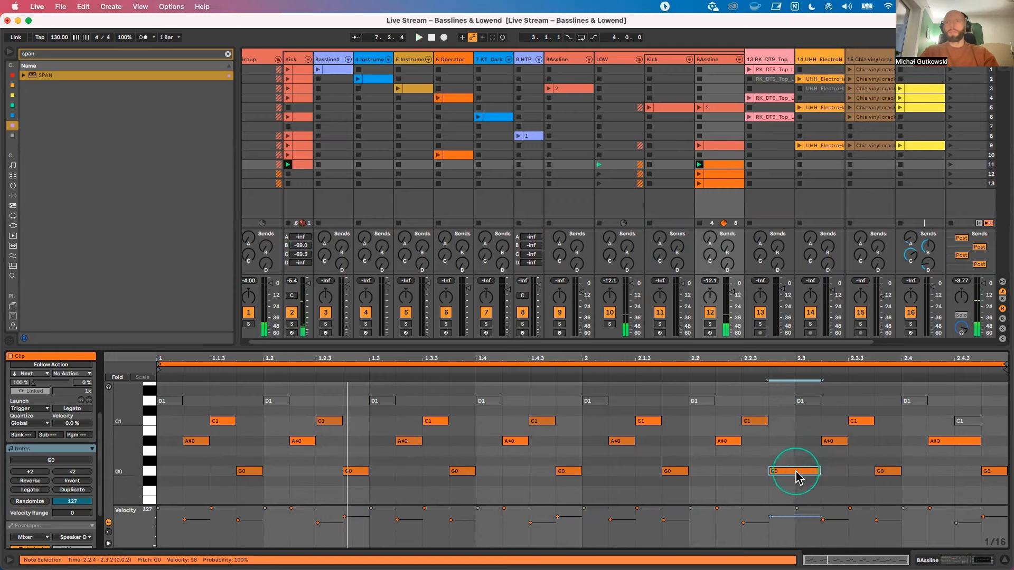
drag(819, 471, 774, 470)
Step: Lengthen the C1 note at 2.1.3 to end at 2.2.1 in place of the G0 at 2.1.4, and play the clip
click(652, 423)
drag(661, 422, 687, 424)
double_click(680, 470)
key(space)
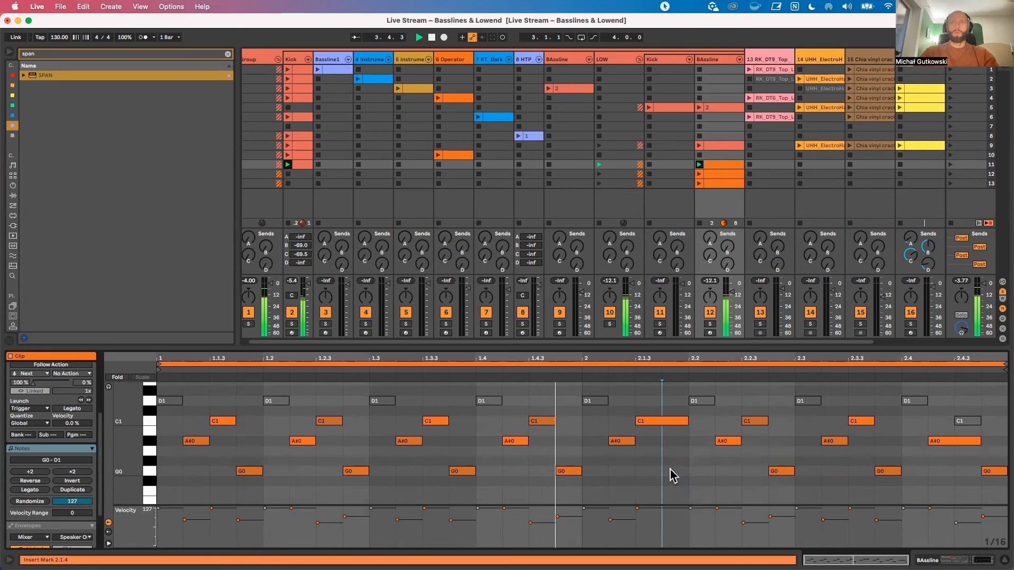
click(672, 475)
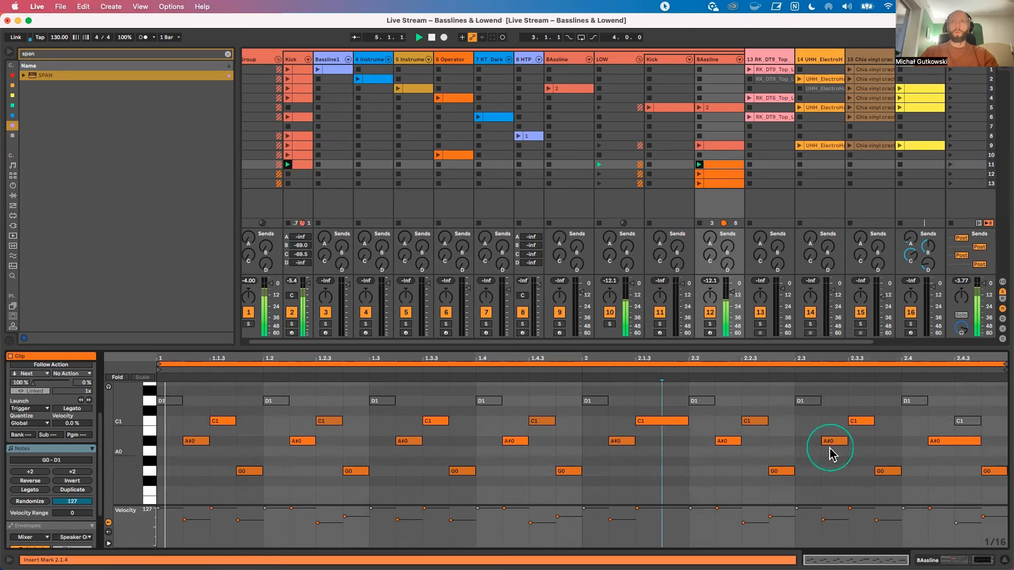
Step: Delete the C1 note at 2.3.3 and lengthen the A#0 at 2.3.2 to end at 2.3.4
click(869, 421)
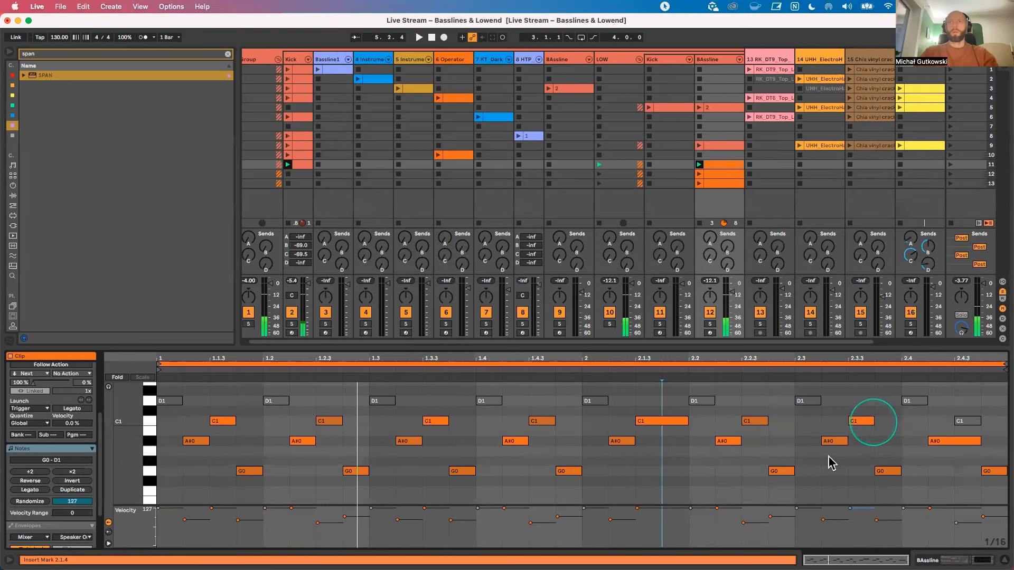
mouse_move(846, 441)
mouse_down()
mouse_move(874, 441)
mouse_move(856, 420)
mouse_up()
double_click(855, 421)
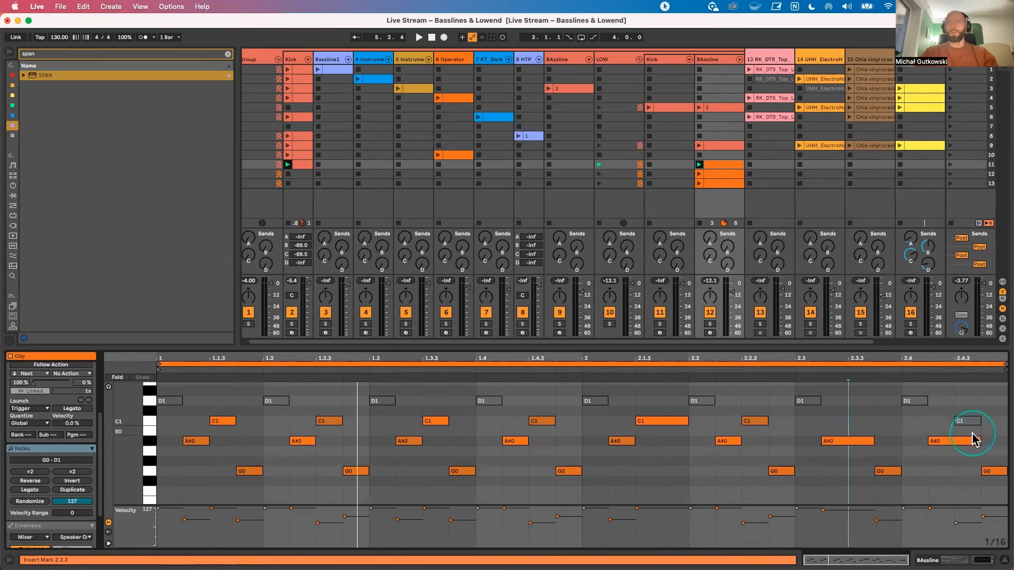
Step: Reactivate the C1 note at 2.4.3 and shorten the A#0 at 2.4.2 to end at 2.4.3
click(965, 420)
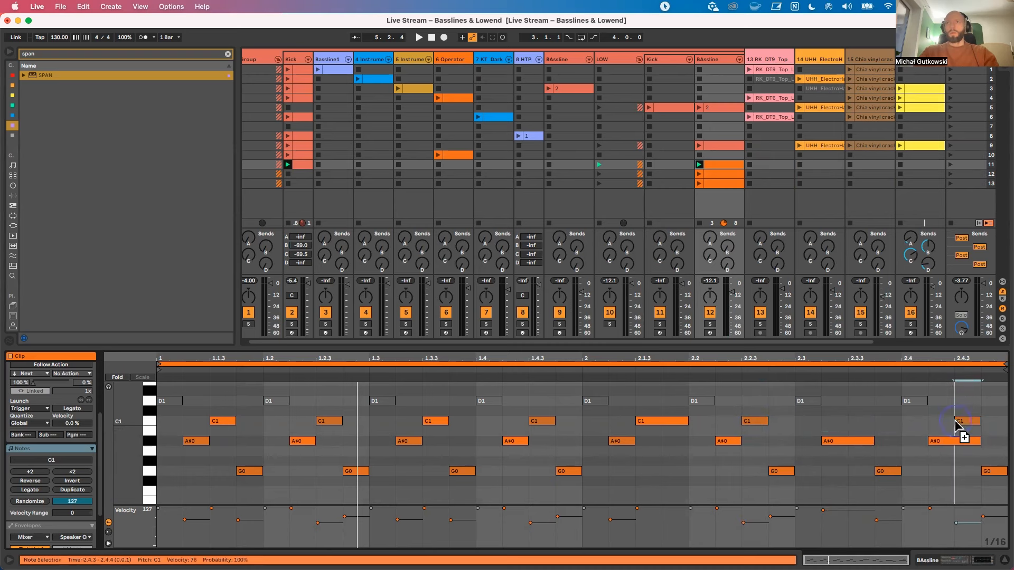
drag(978, 442, 957, 406)
click(936, 441)
Step: Play the clip and restrict its loop to the second bar only
key(space)
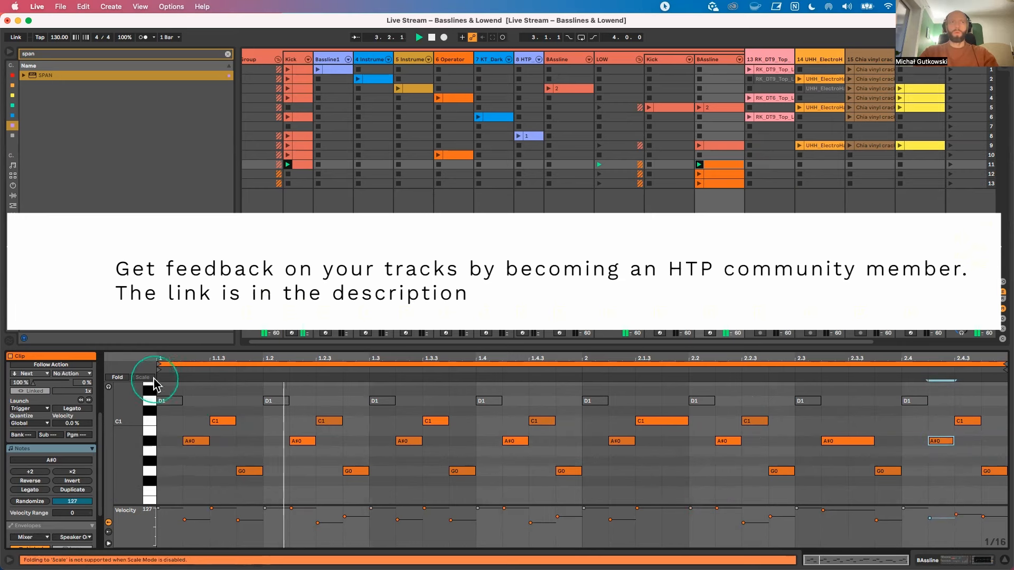
click(468, 376)
click(583, 376)
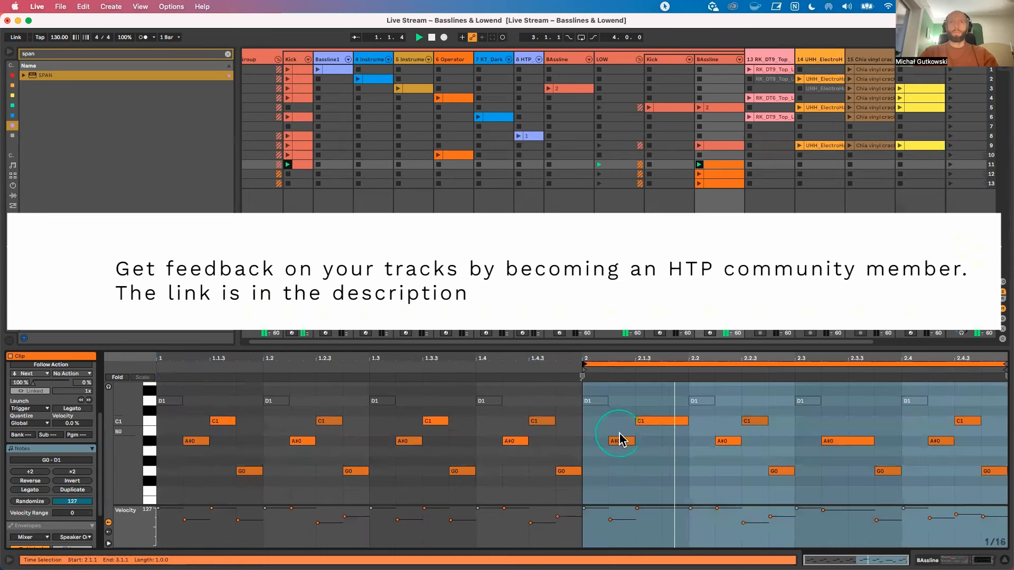
click(656, 444)
click(685, 451)
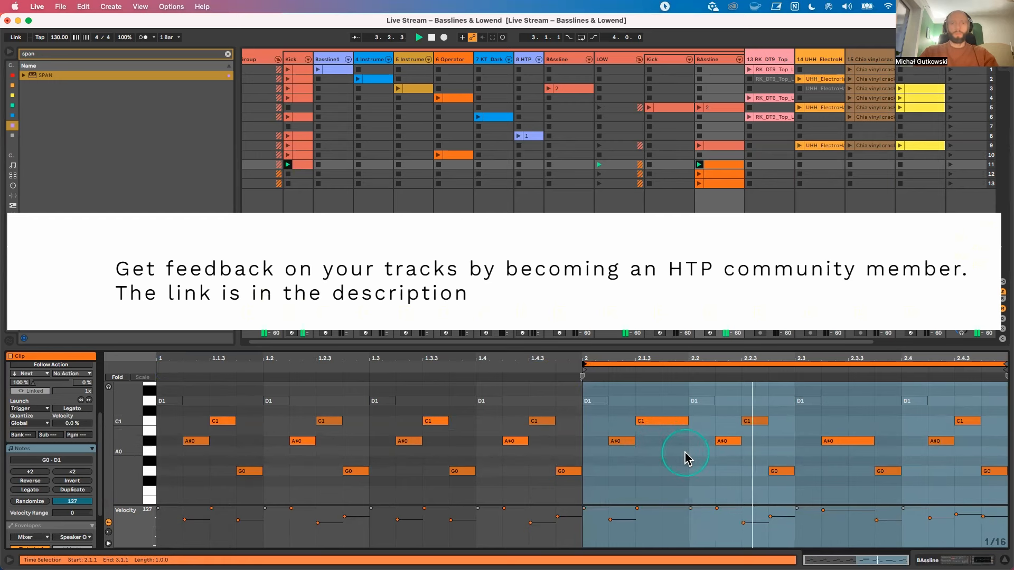
Step: Compare both bars during playback by moving the one-bar loop to the first bar and back to the second
click(630, 364)
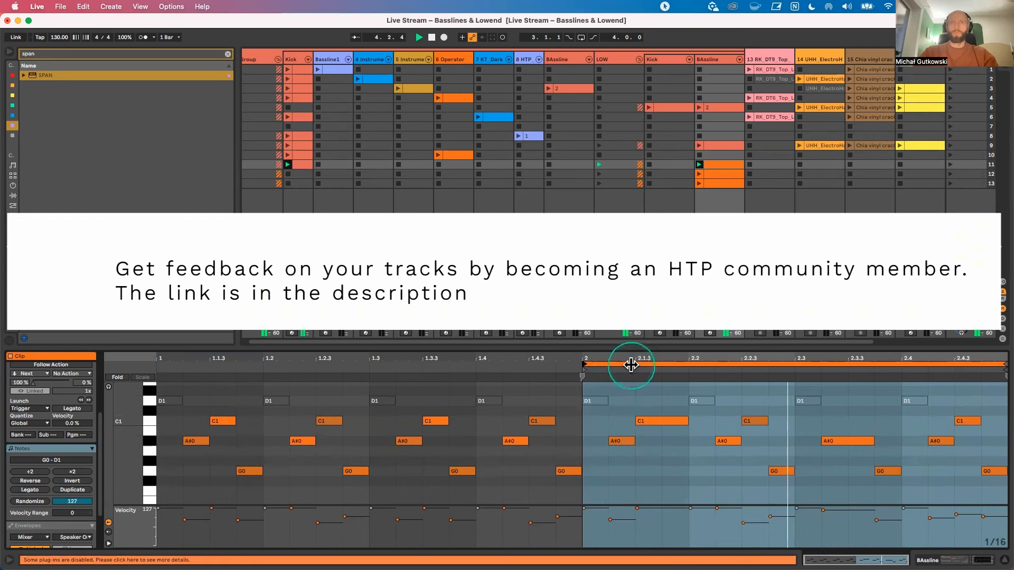
drag(638, 364, 229, 376)
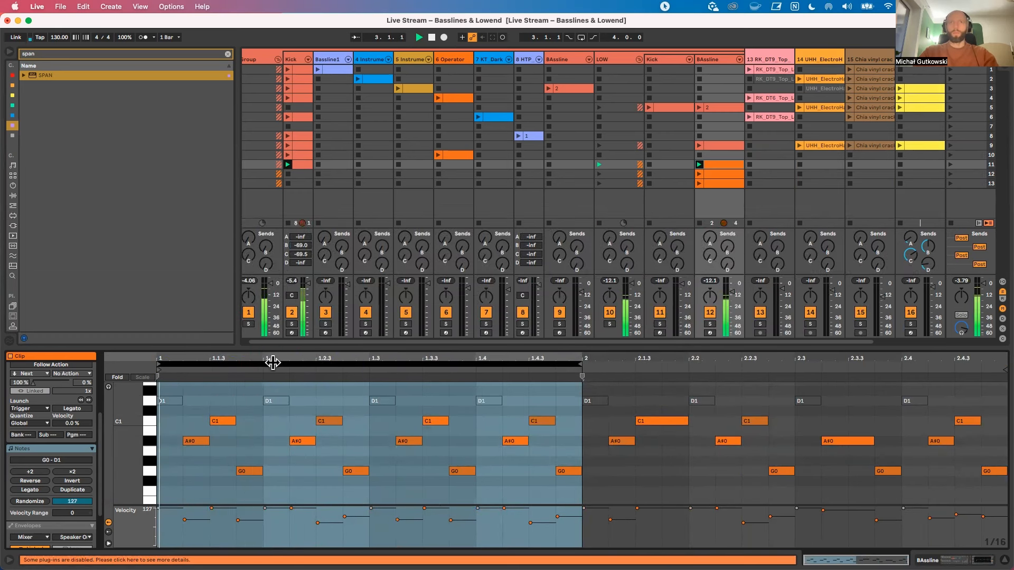
drag(309, 364, 702, 366)
click(634, 436)
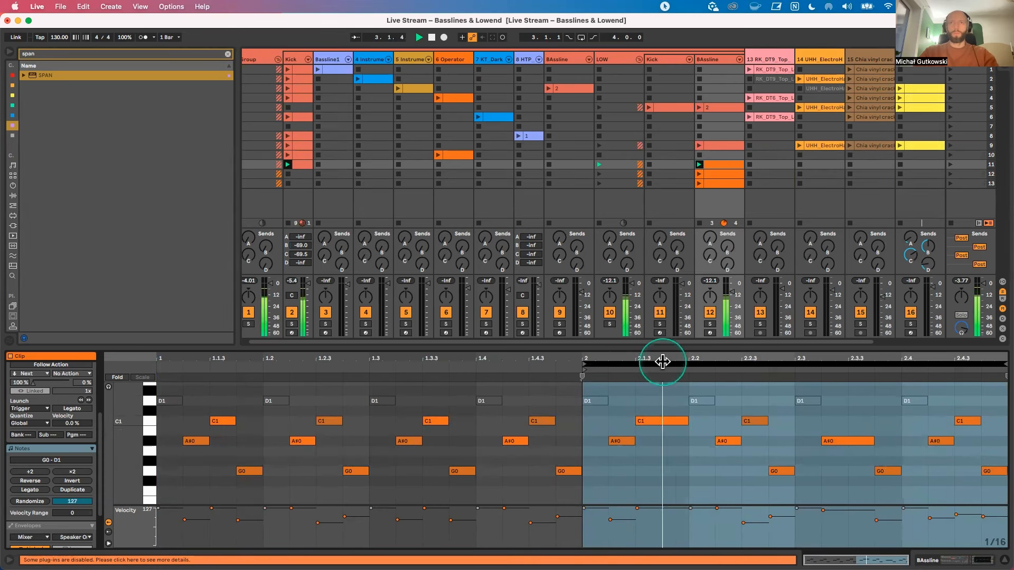
drag(662, 361, 699, 409)
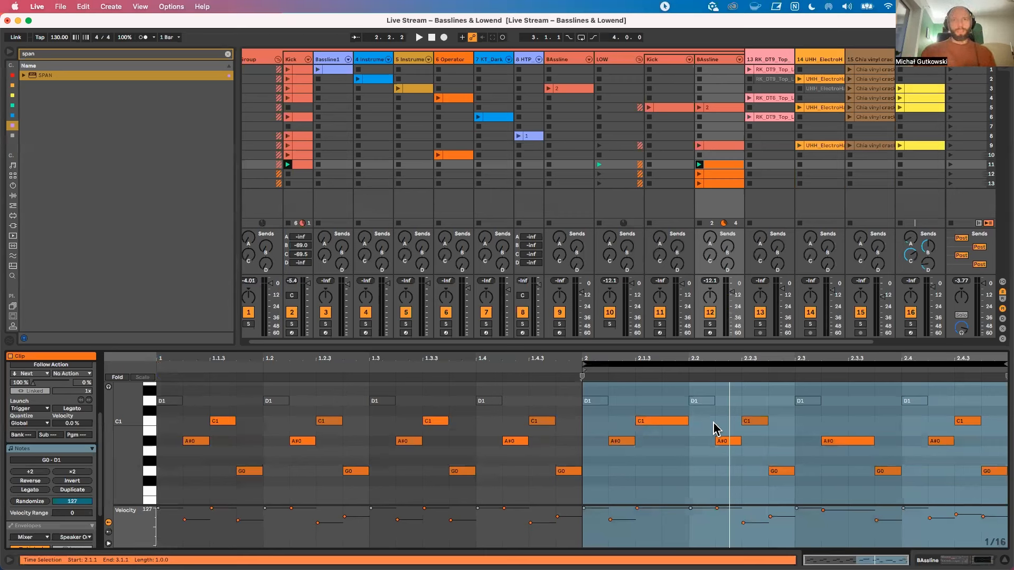
click(412, 442)
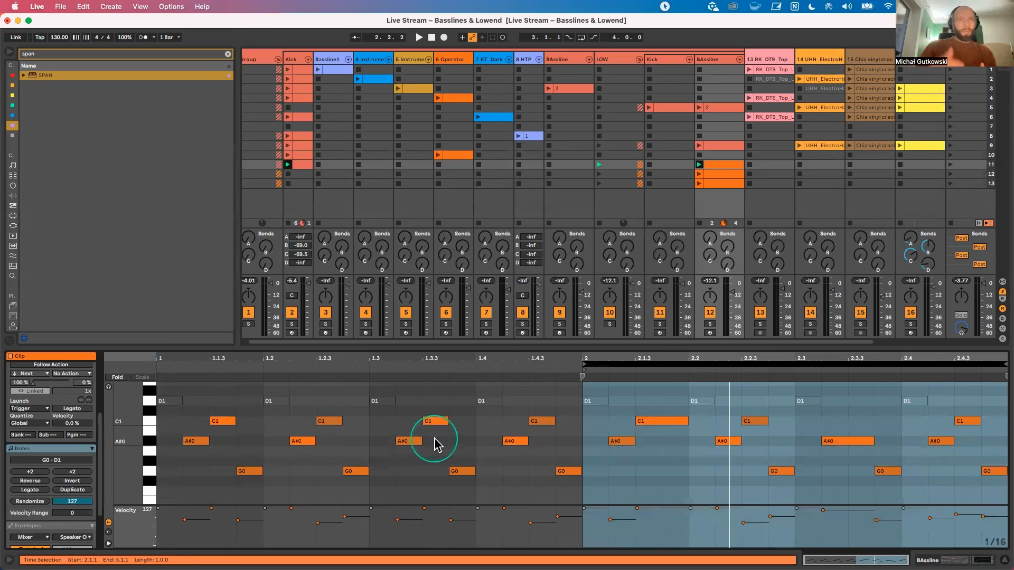
click(630, 448)
click(669, 424)
click(688, 418)
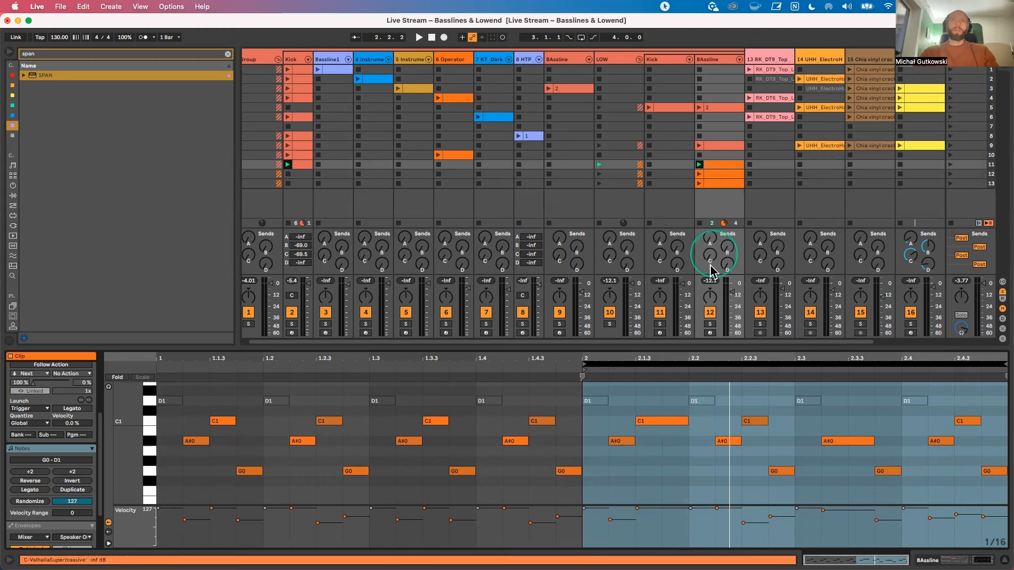
Step: Duplicate the one-bar loop at bar 2 so the clip's loop spans bars 2 and 3
click(82, 503)
click(78, 490)
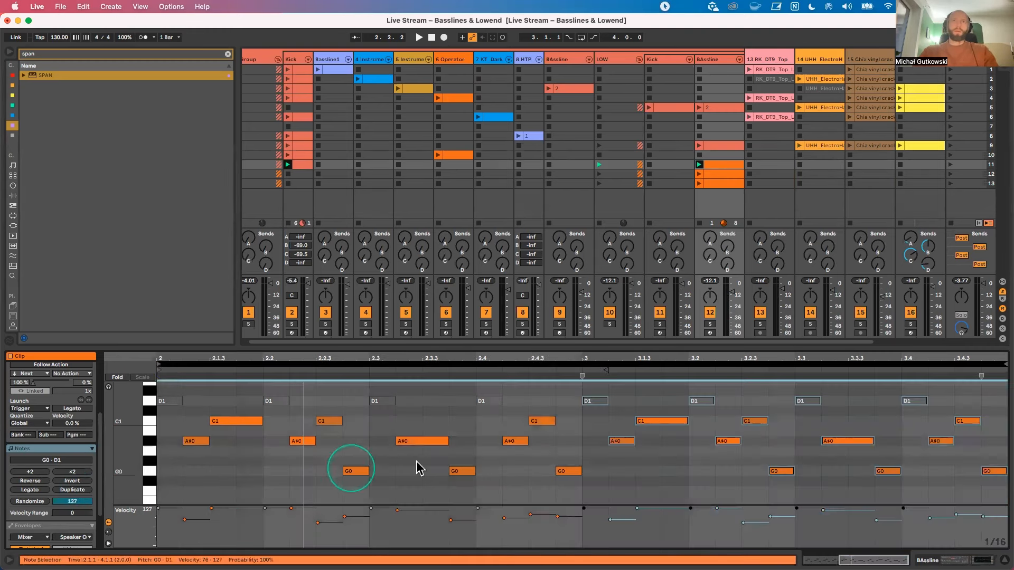
drag(299, 352, 300, 326)
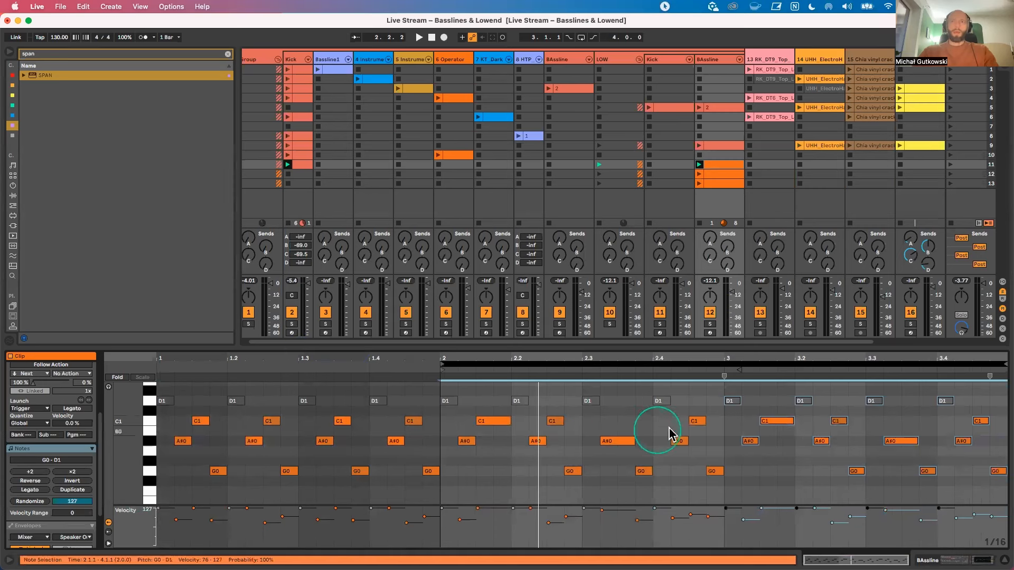
click(721, 431)
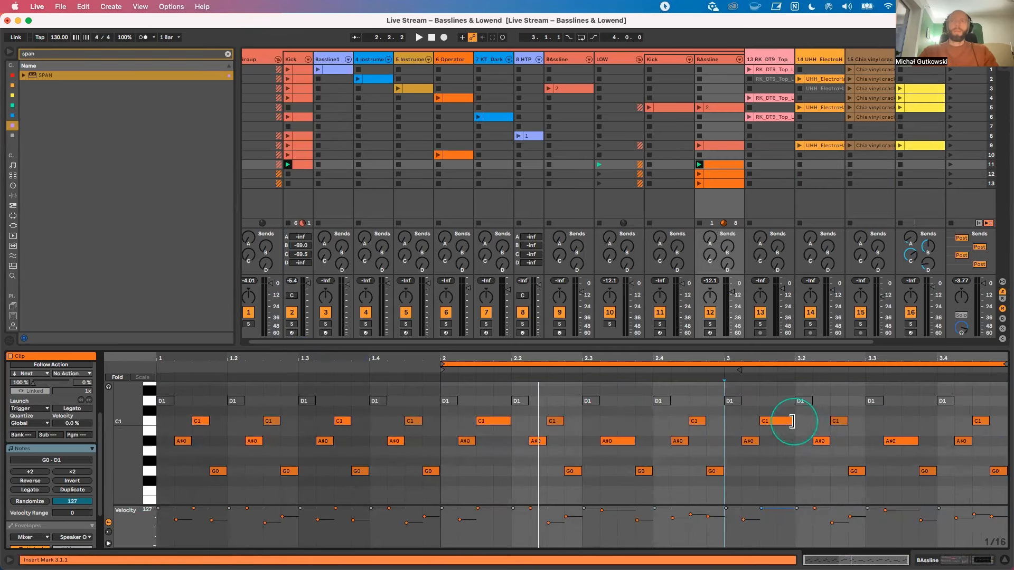
Step: Lengthen the A#0 note at 3.3.2 to end at 3.4.1 and delete the G0 note at 3.3.4
click(855, 460)
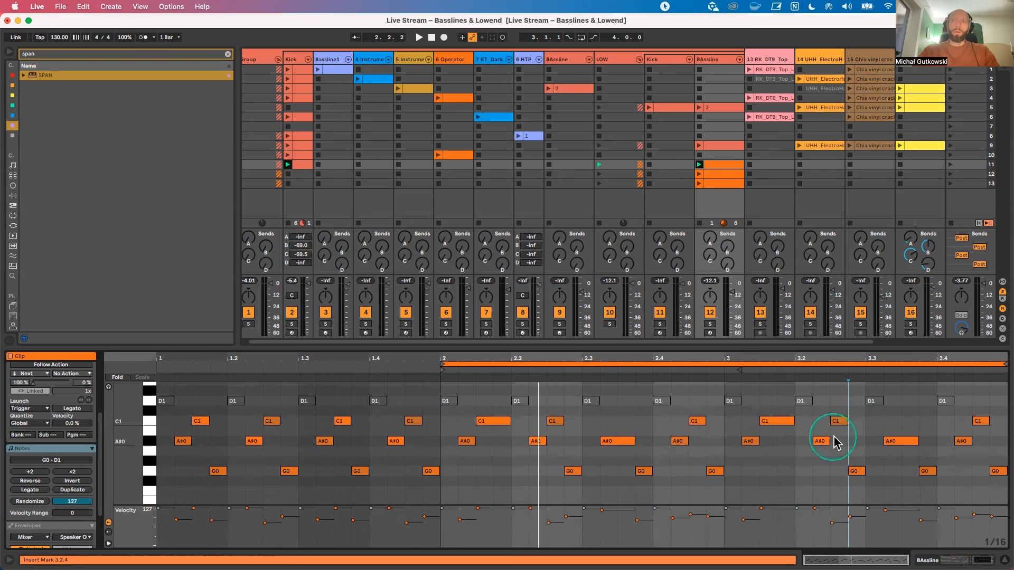
drag(917, 442, 943, 453)
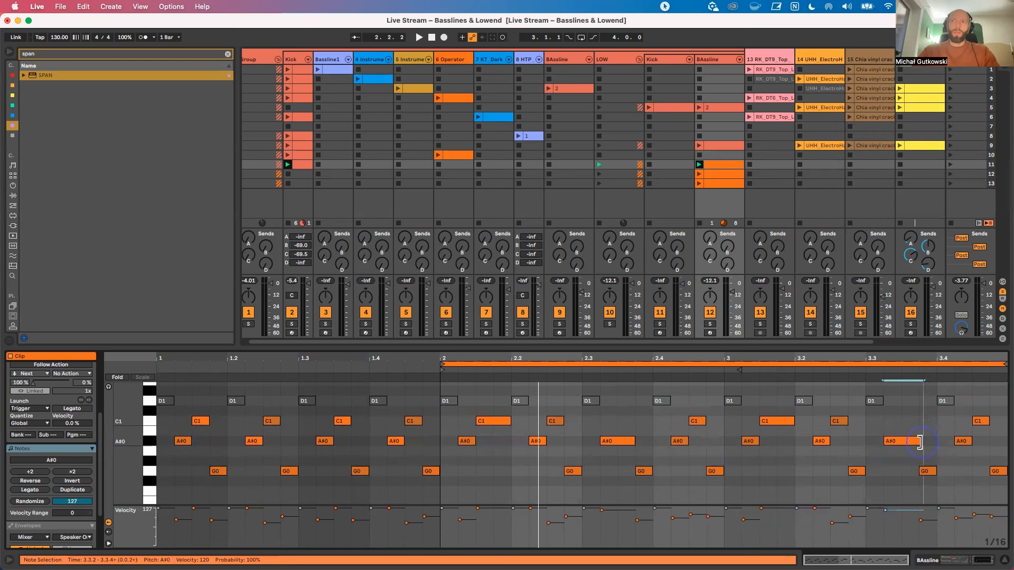
click(919, 458)
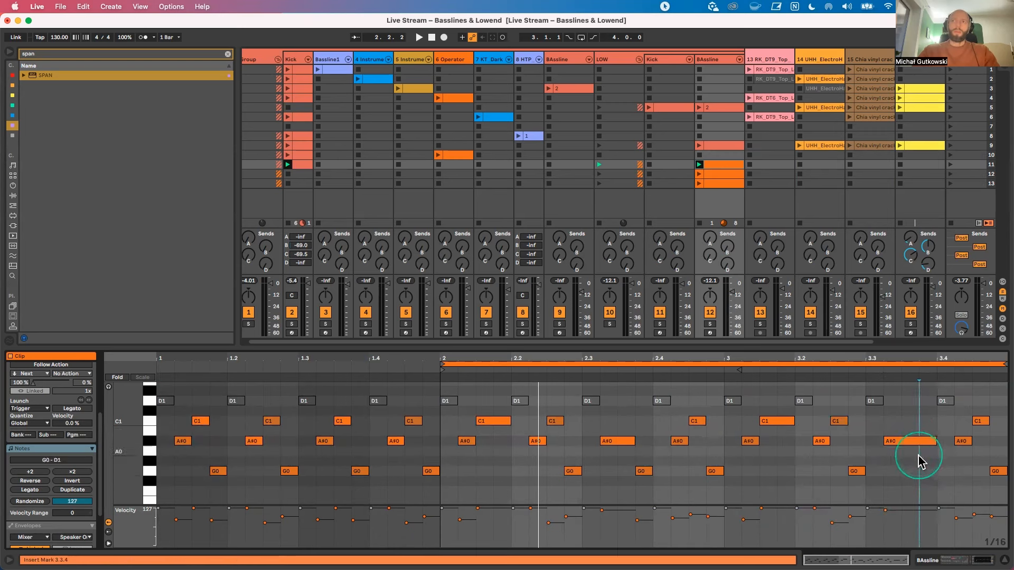
drag(919, 454, 887, 433)
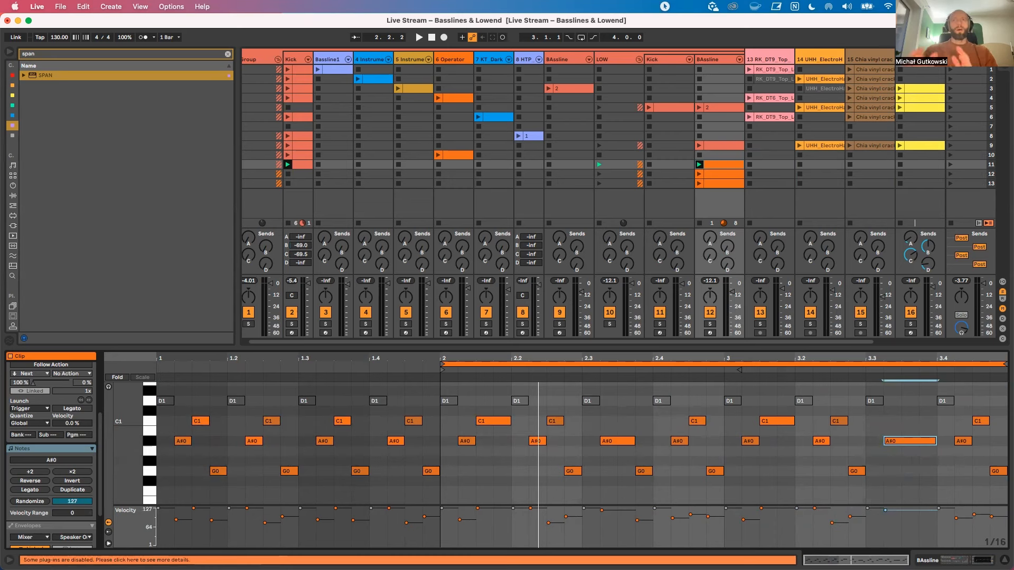
click(896, 453)
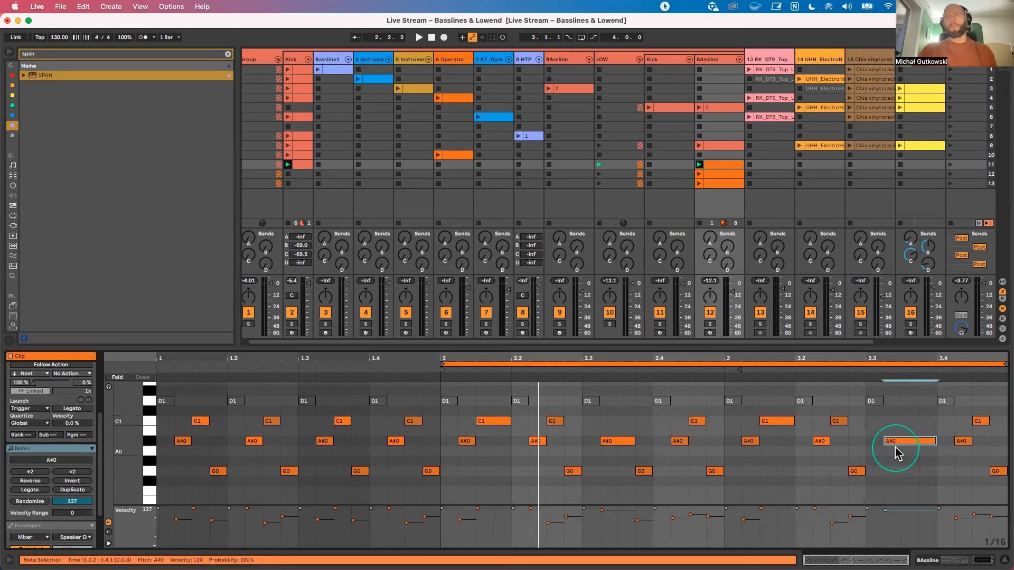
right_click(914, 457)
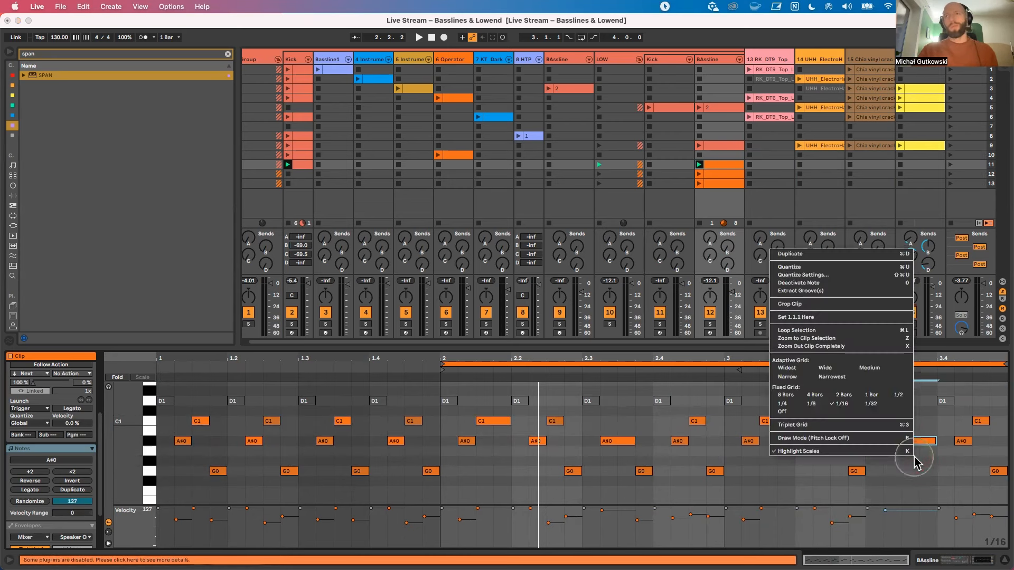
click(916, 456)
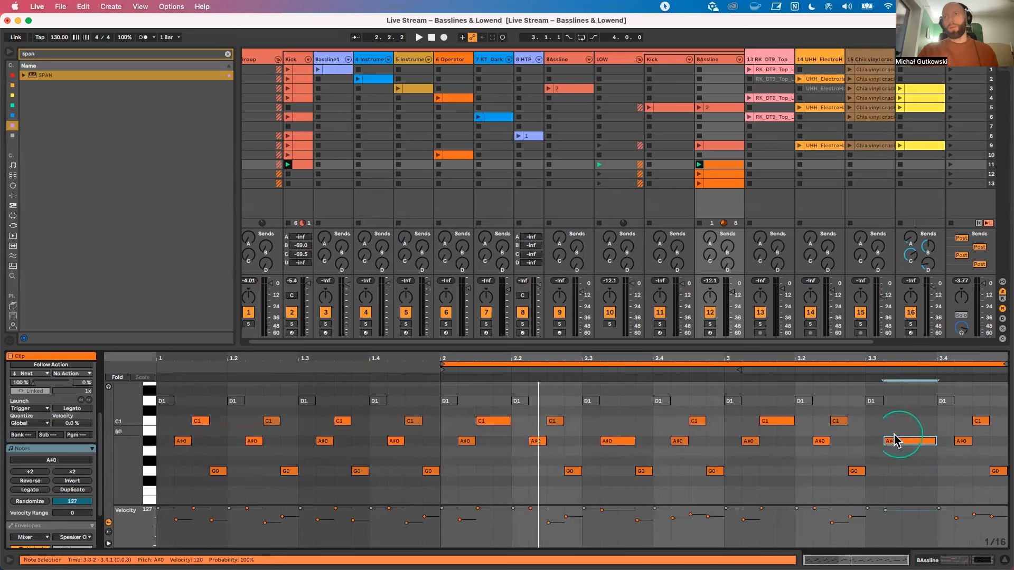
double_click(903, 421)
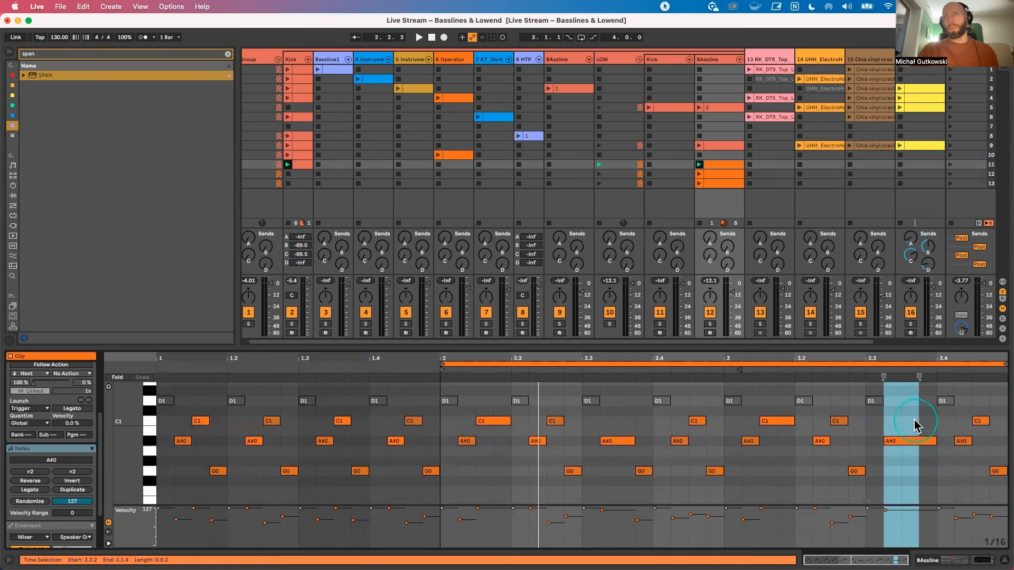
double_click(897, 421)
drag(898, 421, 916, 421)
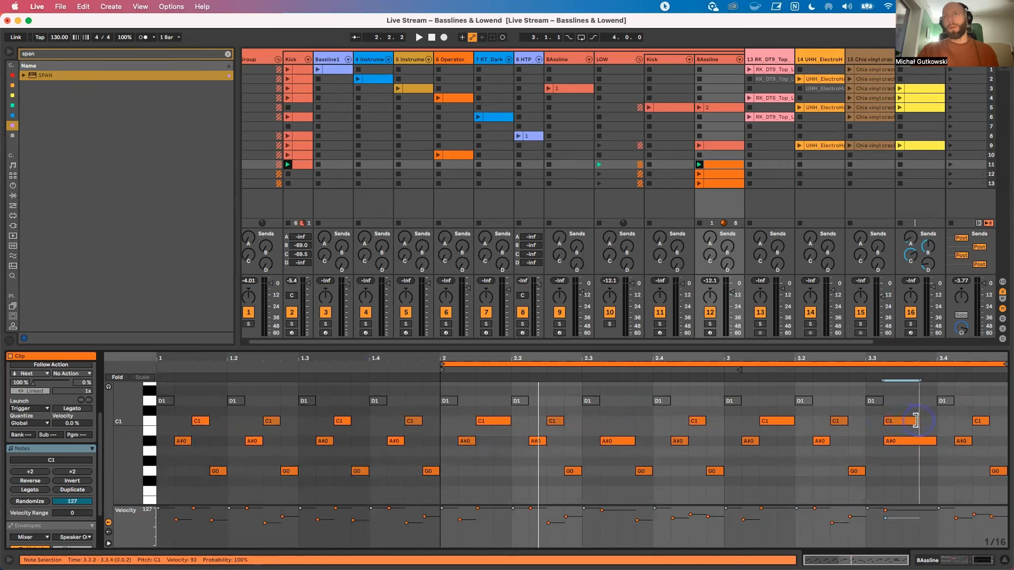
double_click(928, 421)
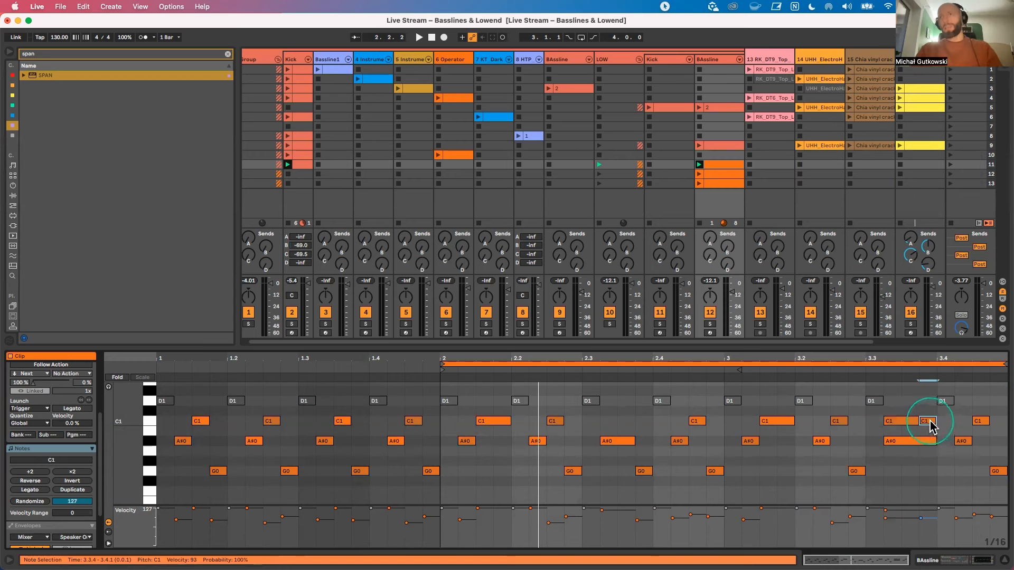
mouse_move(929, 425)
mouse_down()
mouse_move(878, 421)
mouse_move(945, 421)
mouse_up()
double_click(945, 421)
drag(945, 421, 866, 421)
key(Delete)
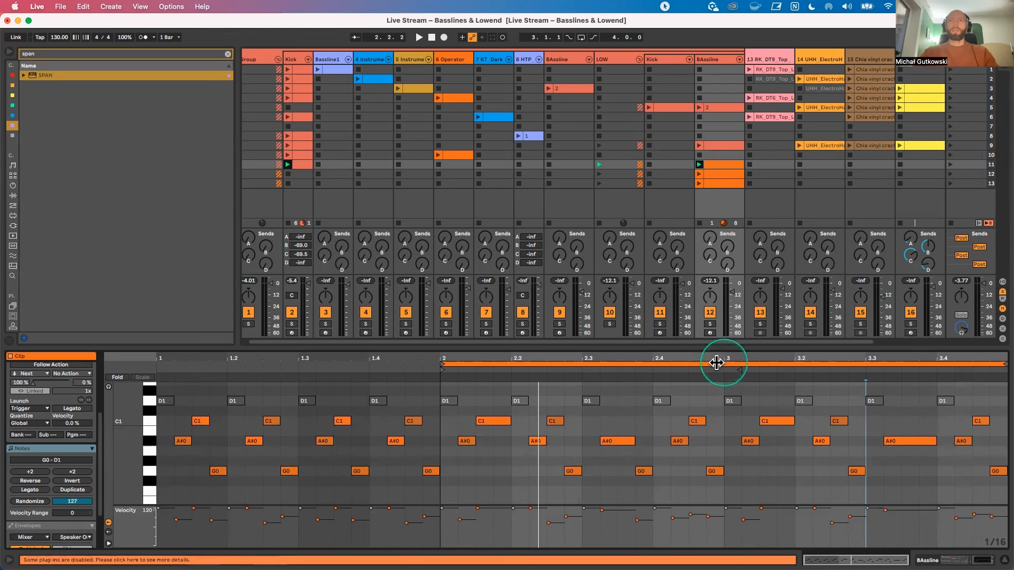
Step: Play the clip looping bar 3 alone, bar 2 alone, and finally bars 2 and 3 together
click(911, 439)
key(space)
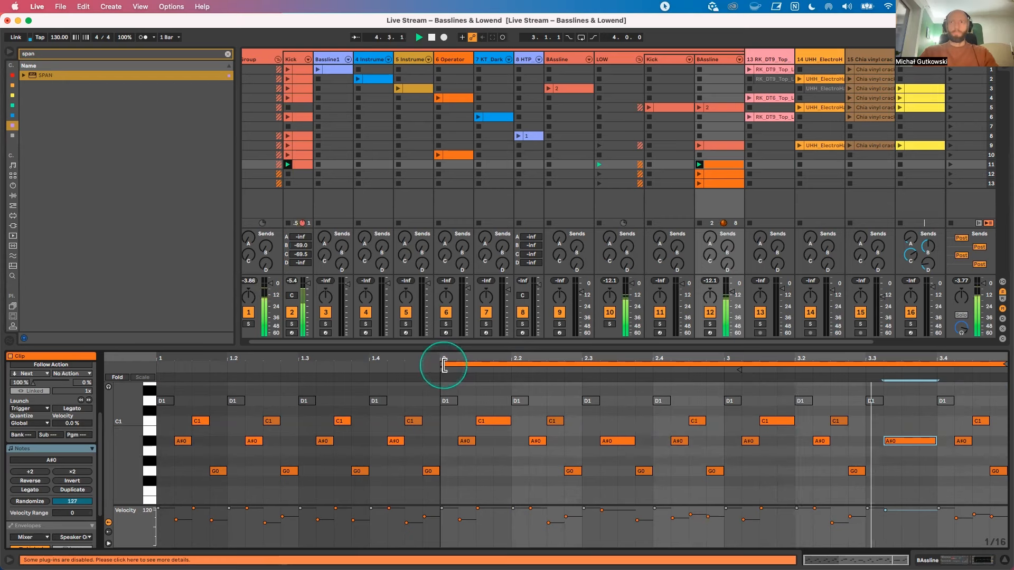
drag(444, 365, 725, 370)
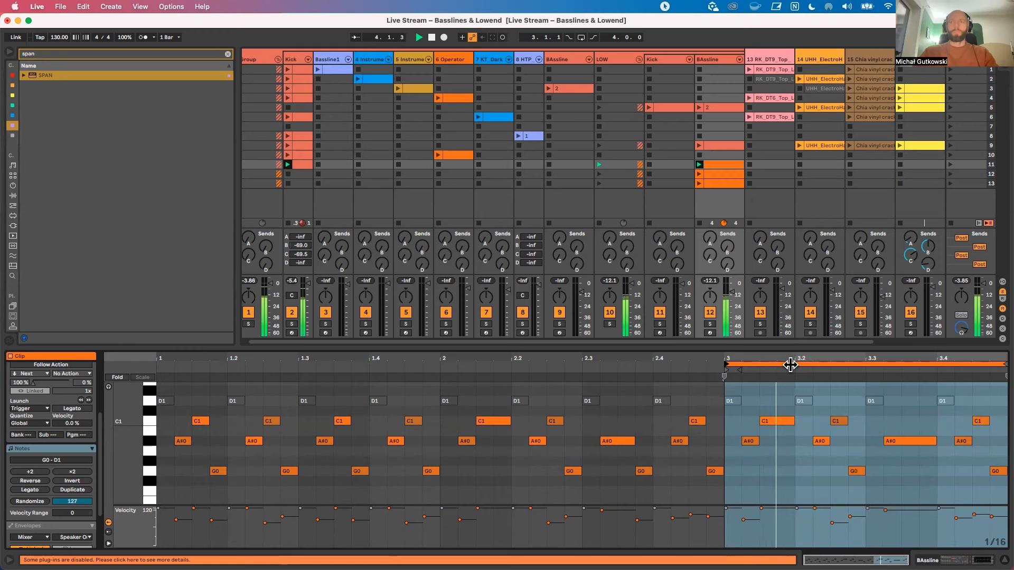
drag(790, 364, 508, 365)
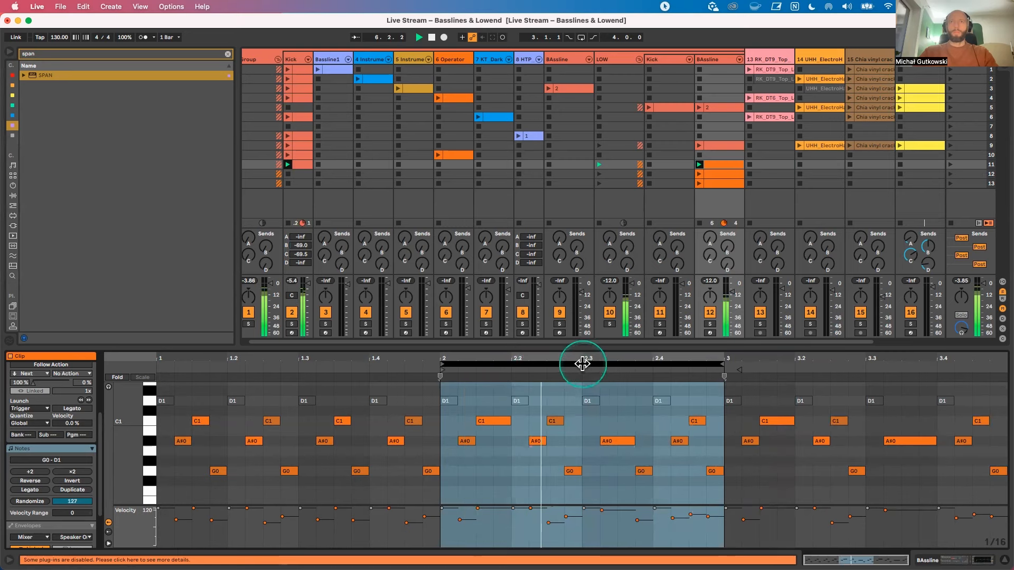
drag(723, 364, 1004, 371)
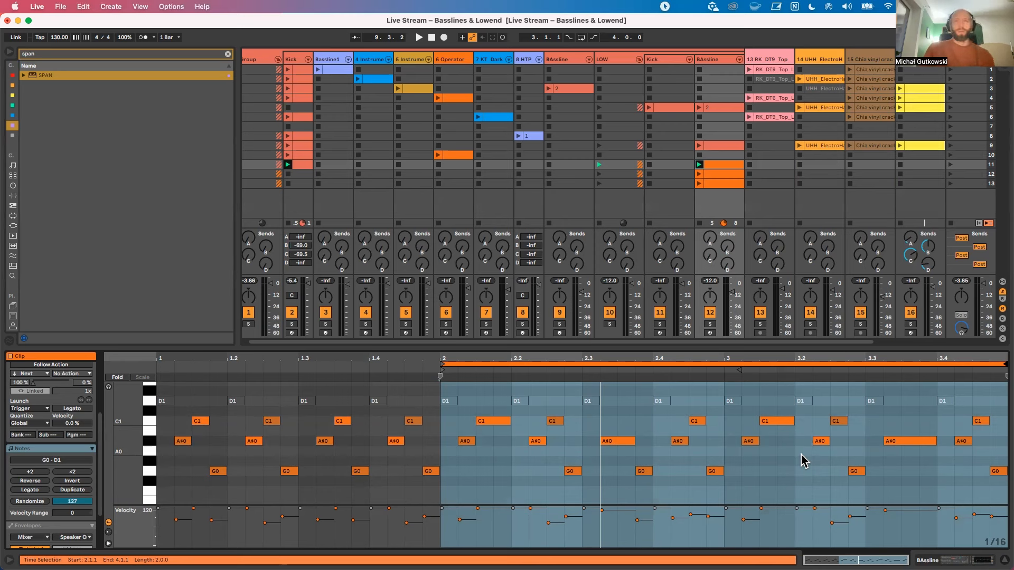
click(963, 442)
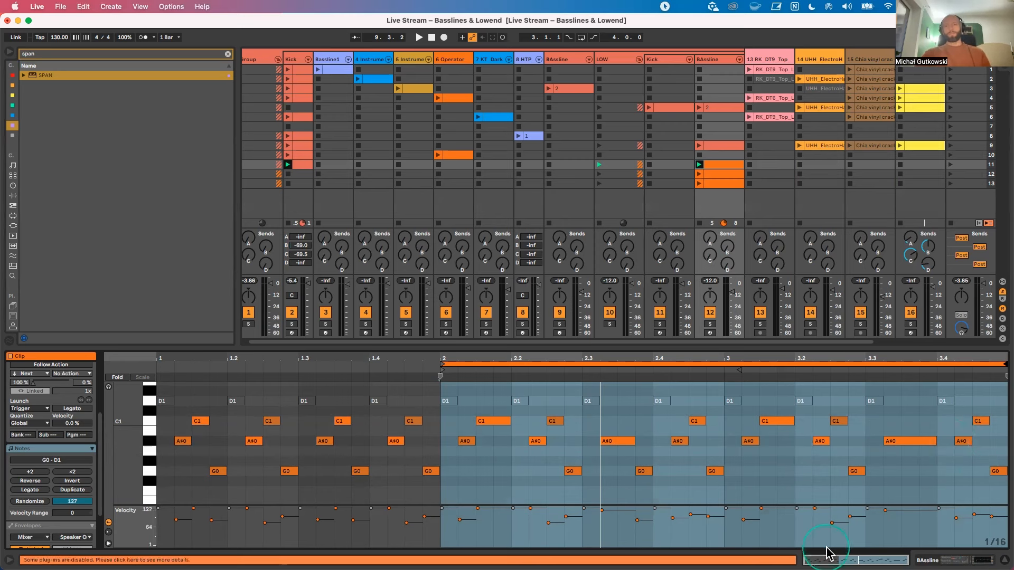
click(669, 445)
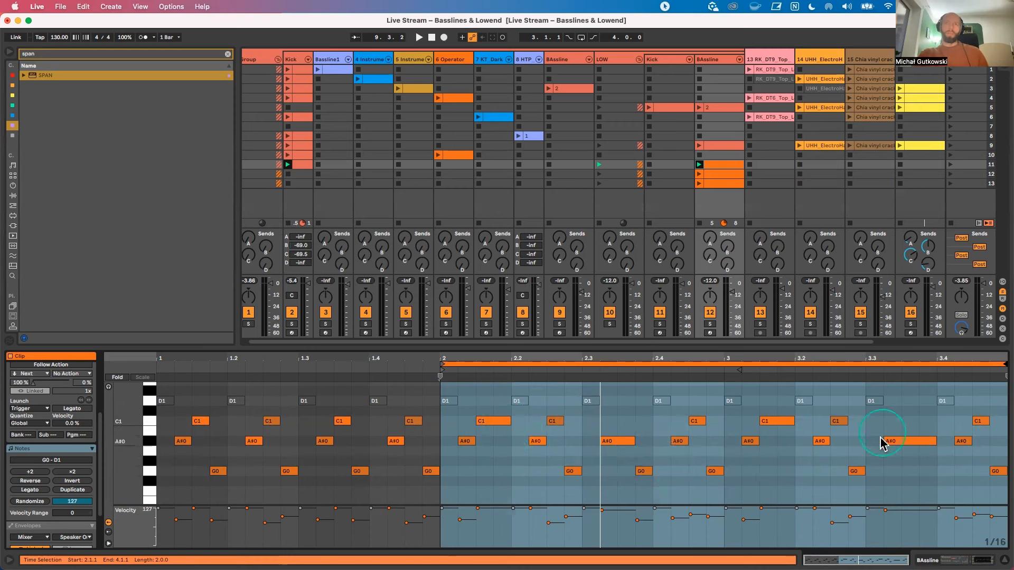
click(736, 101)
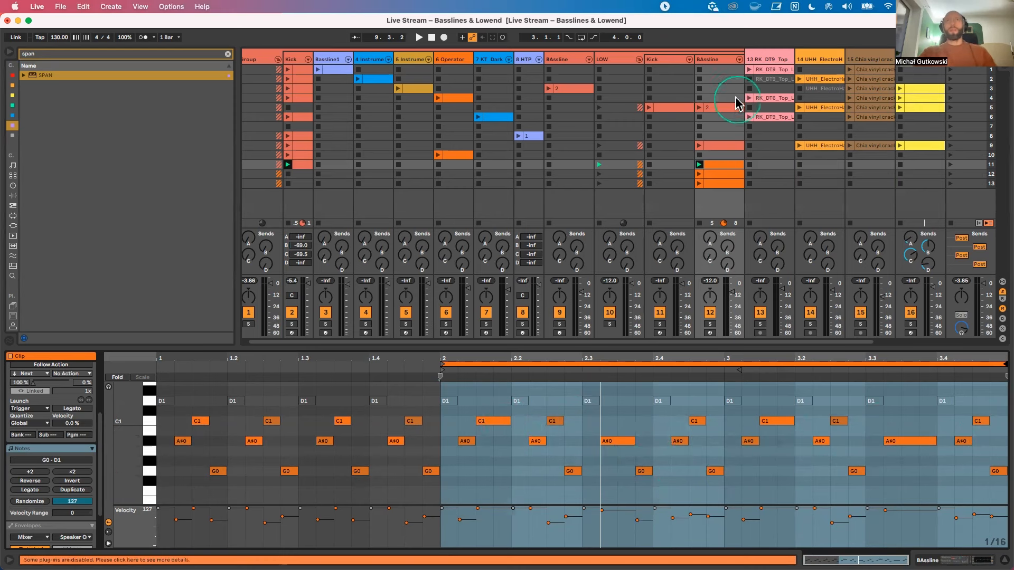
Step: Open the BAssline clip in scene 5, launch that scene, and mute track 17, Baseline
click(725, 106)
scroll(482, 414, down, 4)
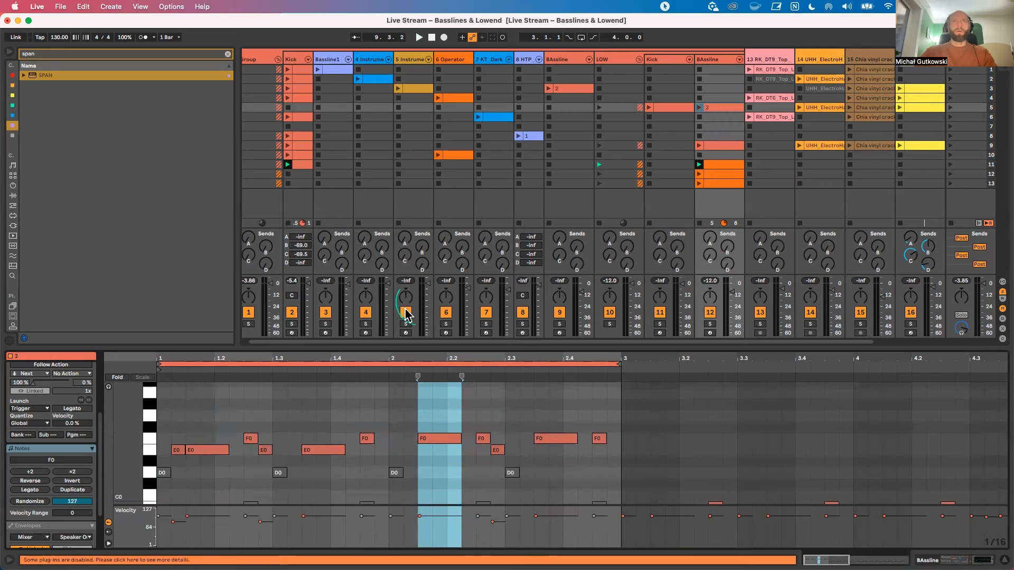
click(950, 107)
scroll(848, 163, right, 3)
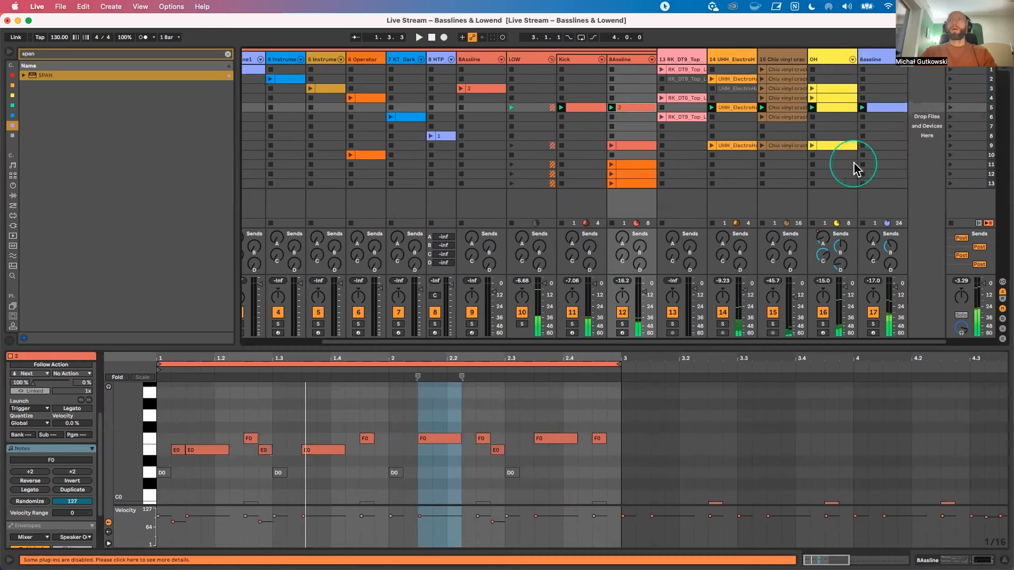
click(873, 312)
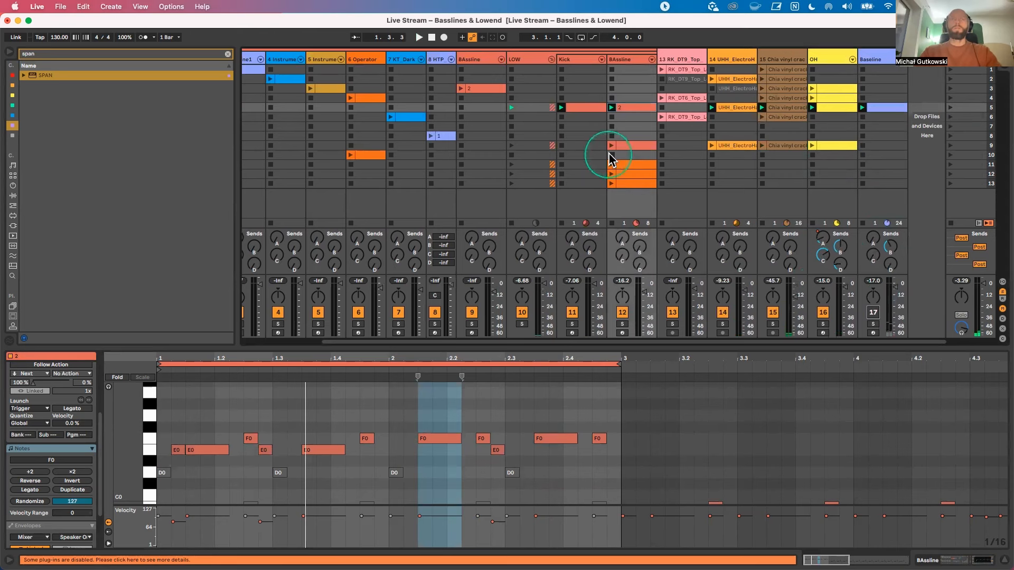
Step: Shorten the F0 note at 2.1.3 in the scene 5 bassline clip to end at 2.2.1
drag(132, 446, 135, 450)
click(218, 452)
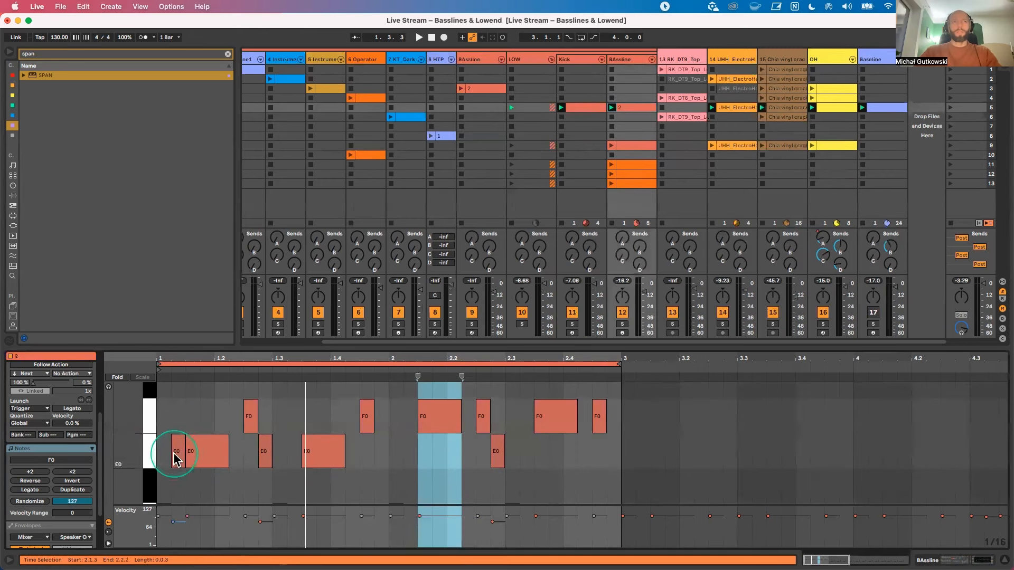
drag(210, 421, 209, 482)
drag(241, 401, 285, 481)
drag(319, 409, 324, 488)
drag(446, 458, 448, 402)
drag(553, 452, 562, 419)
shift+click(453, 417)
click(458, 414)
drag(458, 414, 446, 414)
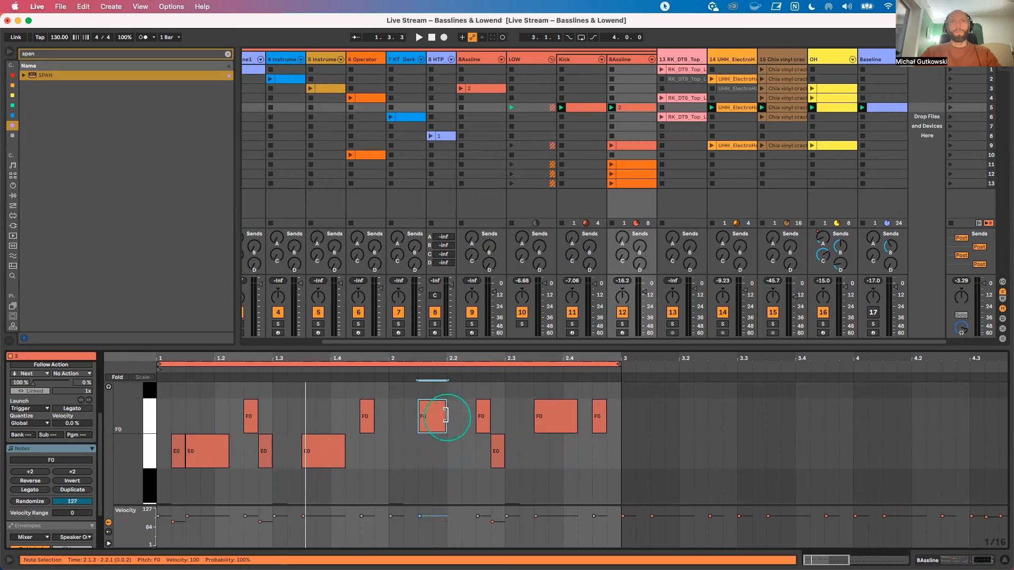
Step: Solo the LOW group, play its kick and bassline together, stop playback and turn the solo off
click(523, 324)
key(space)
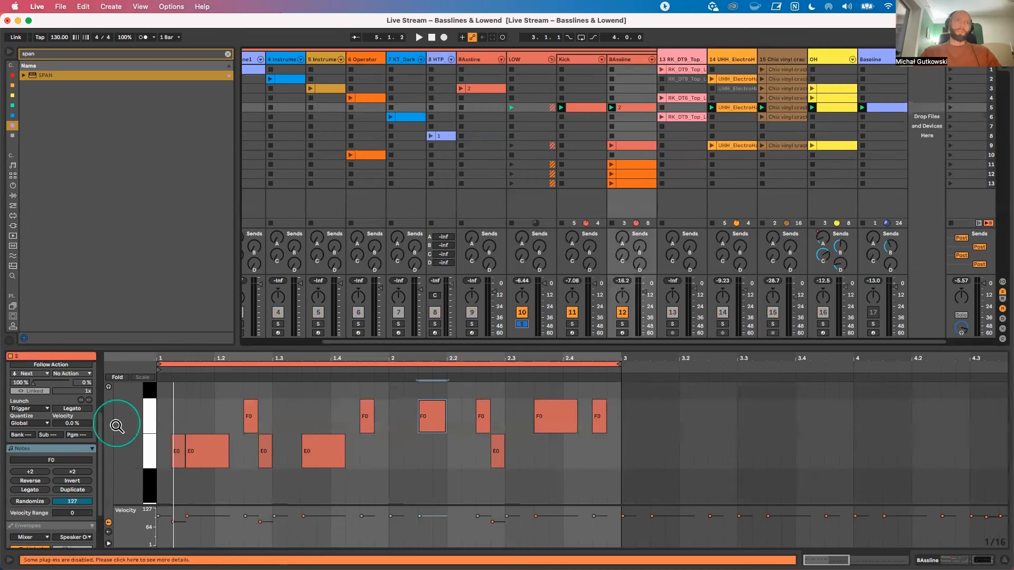
key(space)
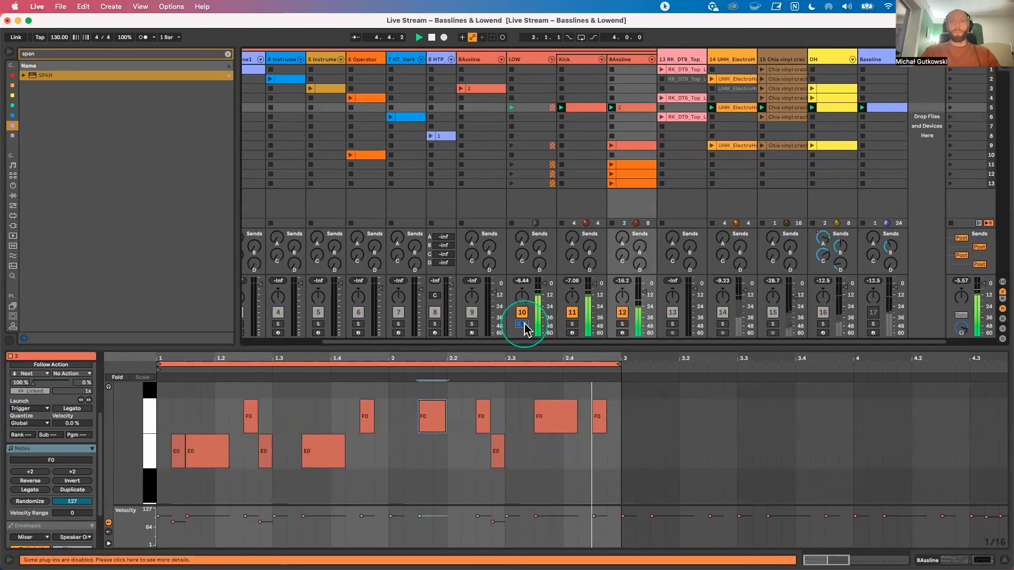
key(space)
drag(346, 356, 346, 342)
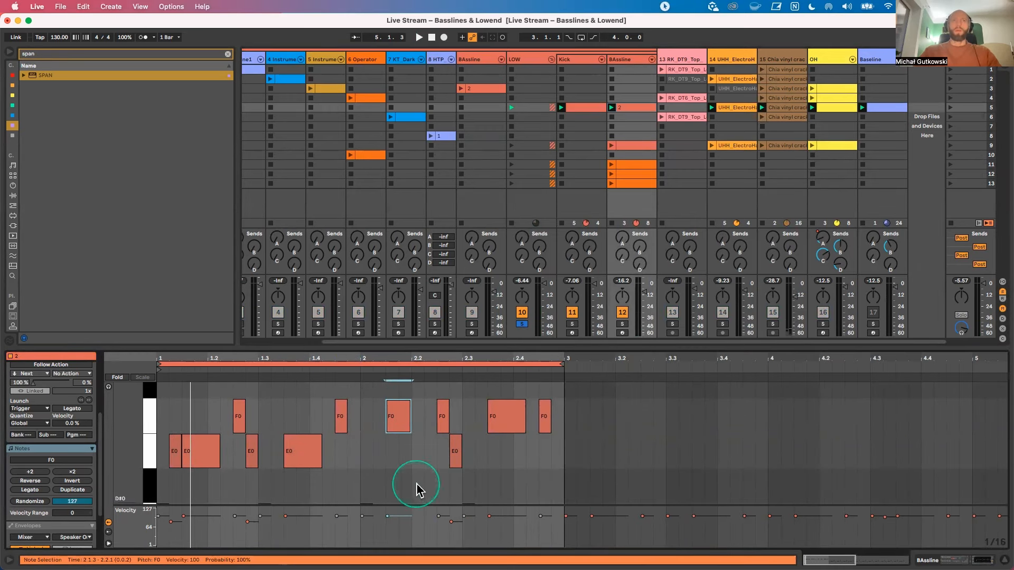
click(522, 324)
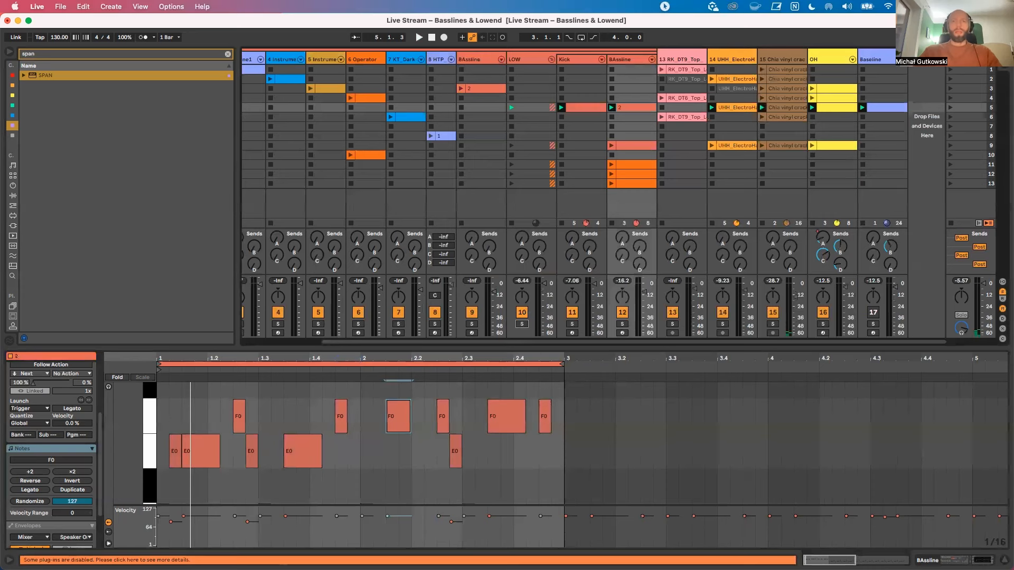
Step: Open the BAssline clip in scene 11, play the scene briefly and enlarge the note editor
click(623, 185)
click(614, 168)
click(614, 168)
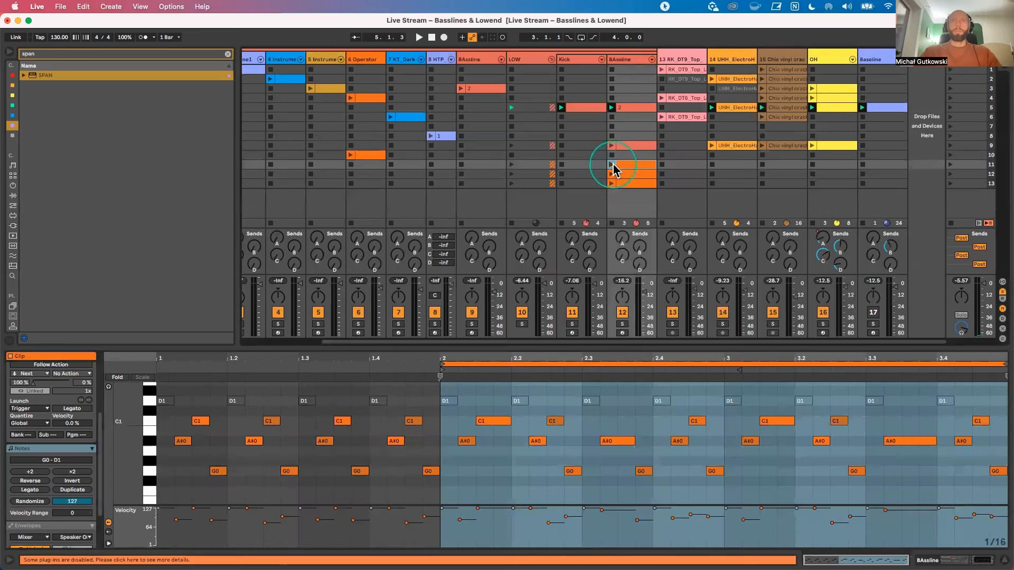
click(951, 165)
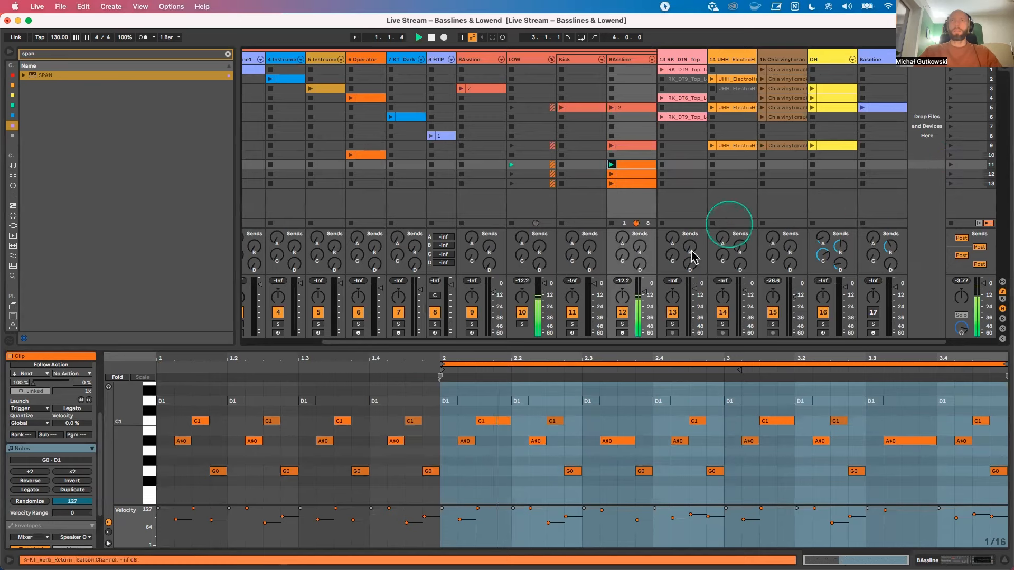
drag(598, 351, 607, 266)
click(554, 401)
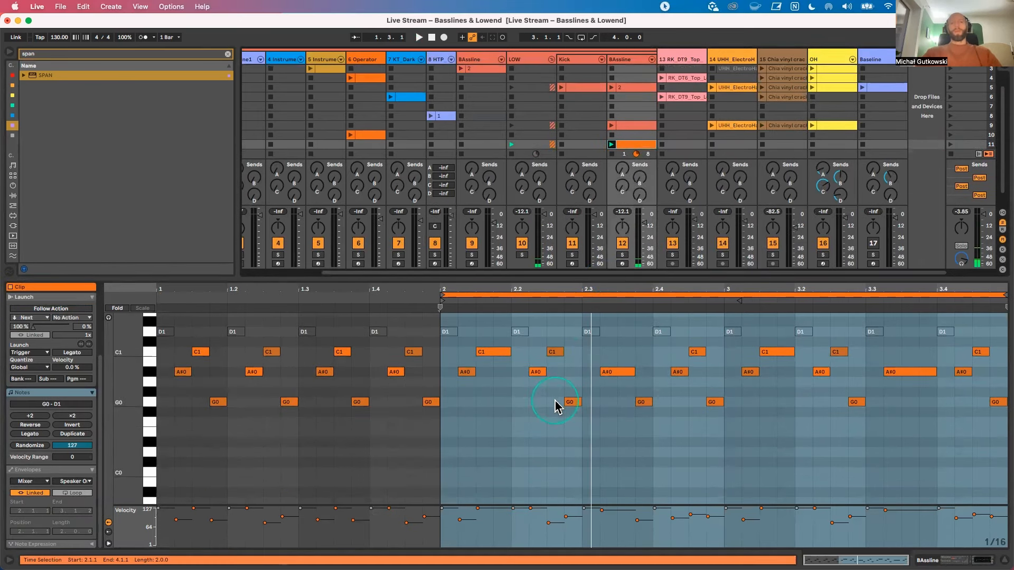
click(690, 392)
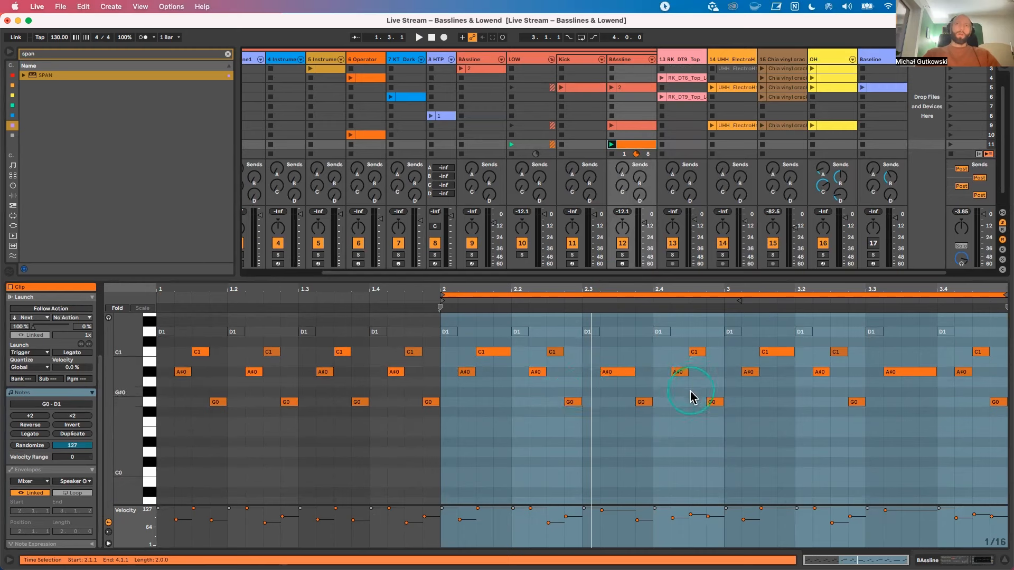
Step: Try raising the A#0 notes at 2.4.2 and 3.4.2 and the C1 note at 3.2.3 by an octave, and undo these changes
click(682, 372)
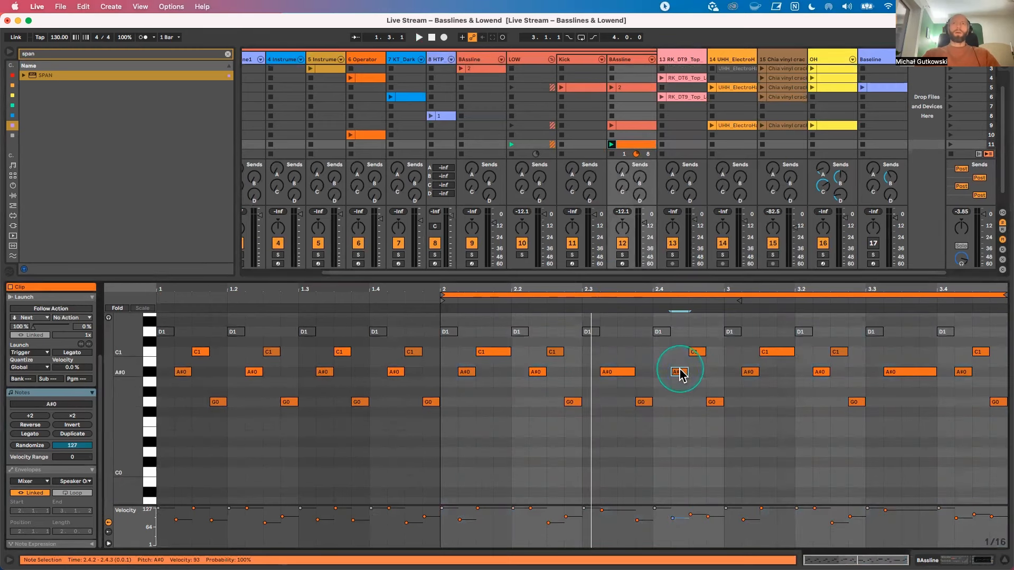
key(shift+Up)
mouse_move(129, 407)
mouse_down()
mouse_move(115, 406)
mouse_move(124, 406)
mouse_up()
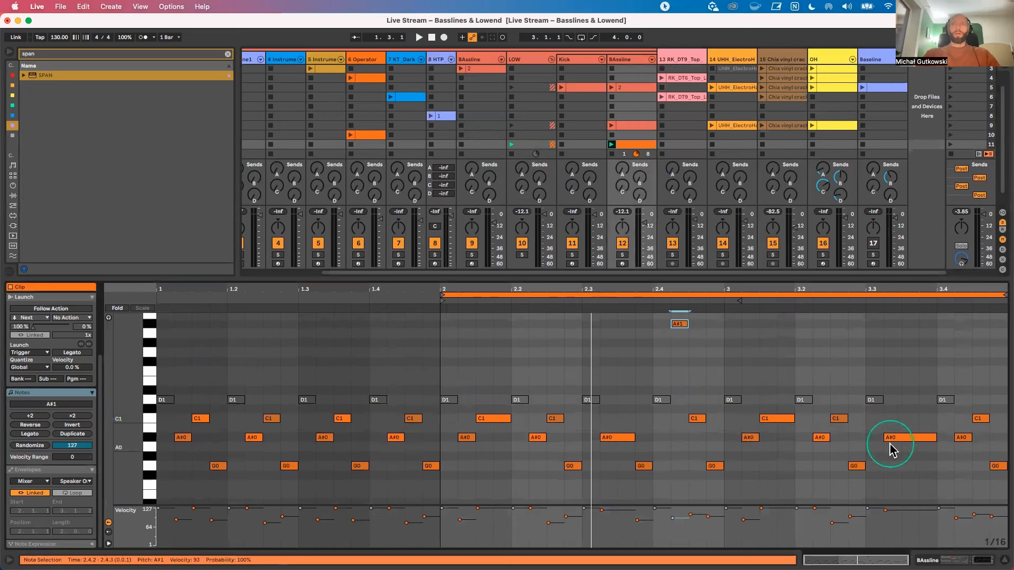
double_click(839, 418)
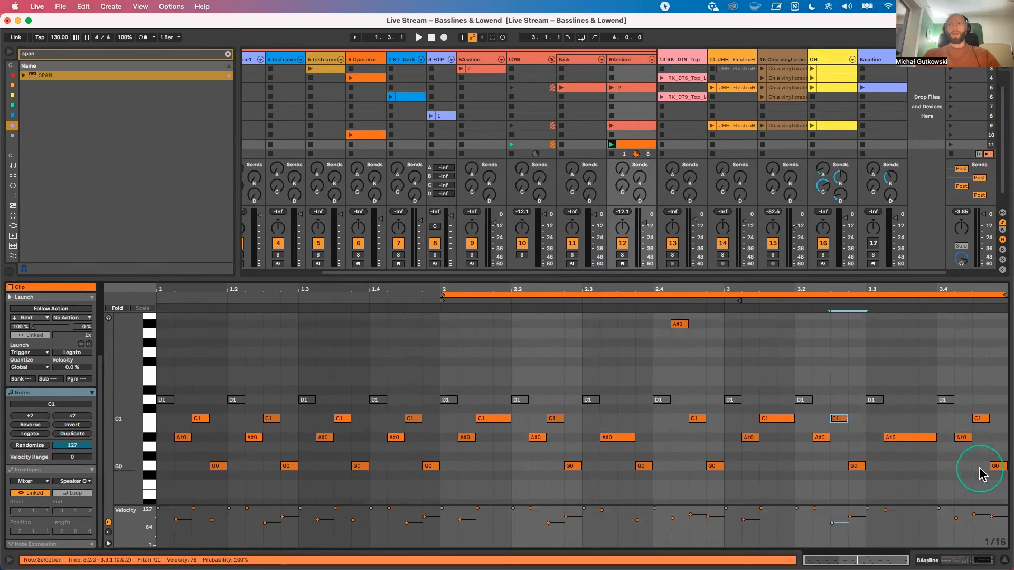
double_click(962, 437)
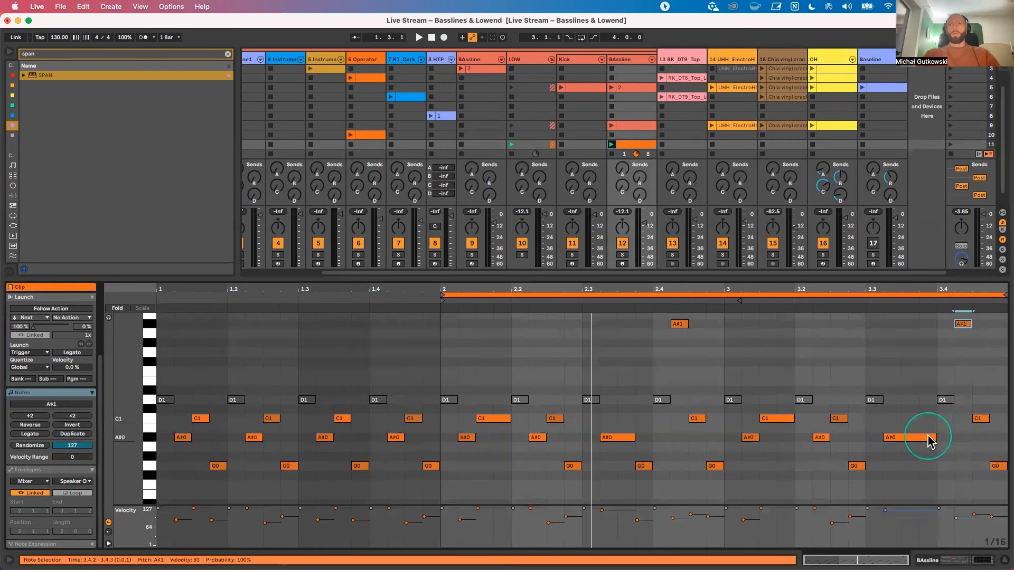
click(839, 419)
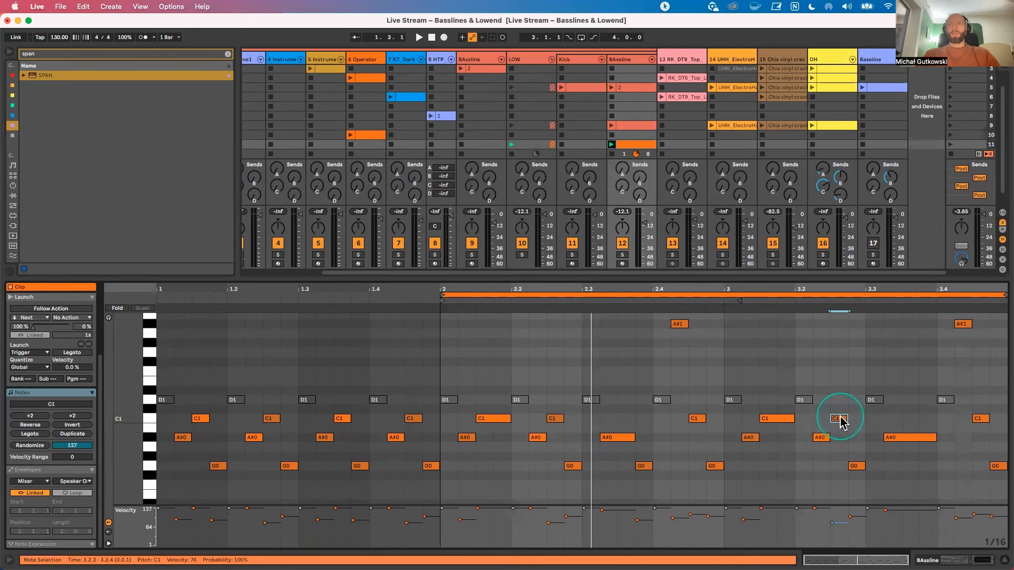
key(shift+Up)
drag(977, 361, 804, 333)
key(super+z)
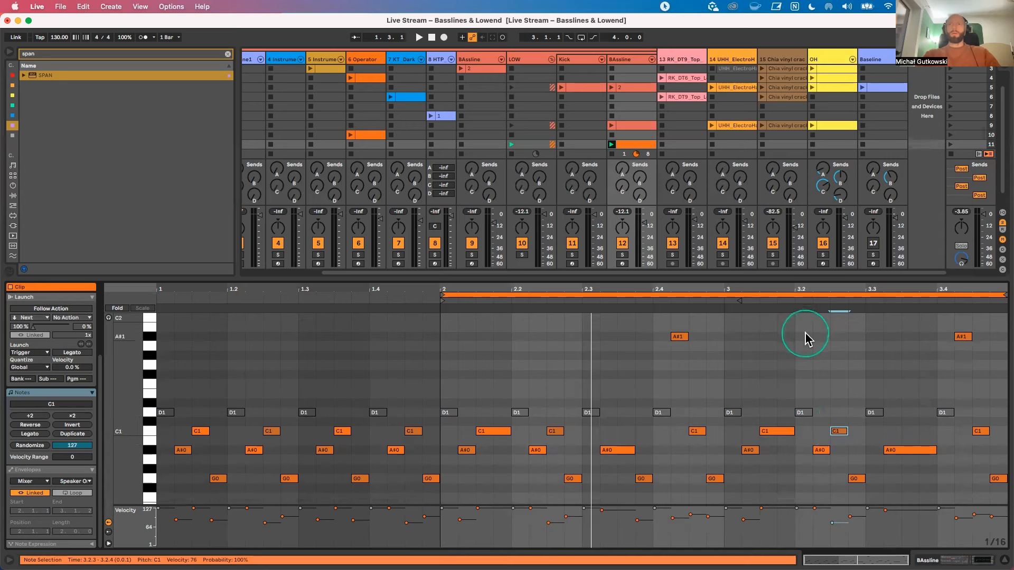
key(super+z)
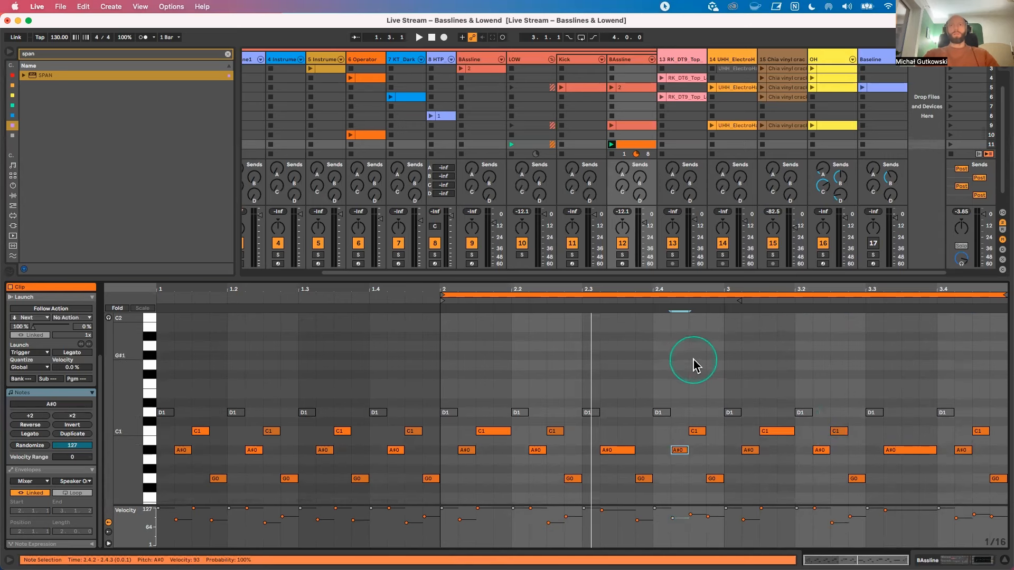
Step: During playback, transpose the A#0 notes at 2.4.2 and 3.4.2 to A#1 and the C1 note at 3.2.3 to C2
scroll(649, 390, down, 2)
key(space)
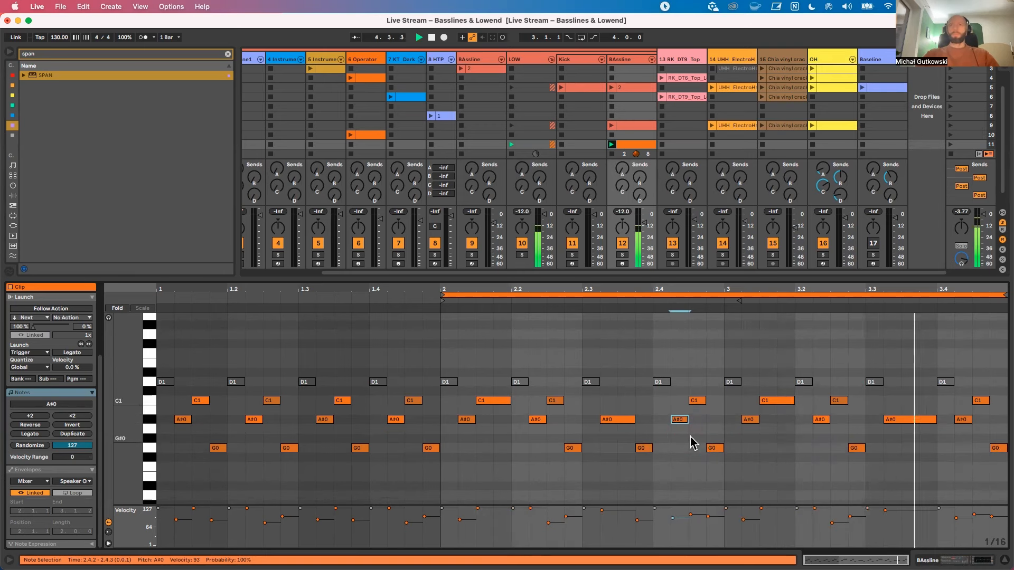
click(681, 421)
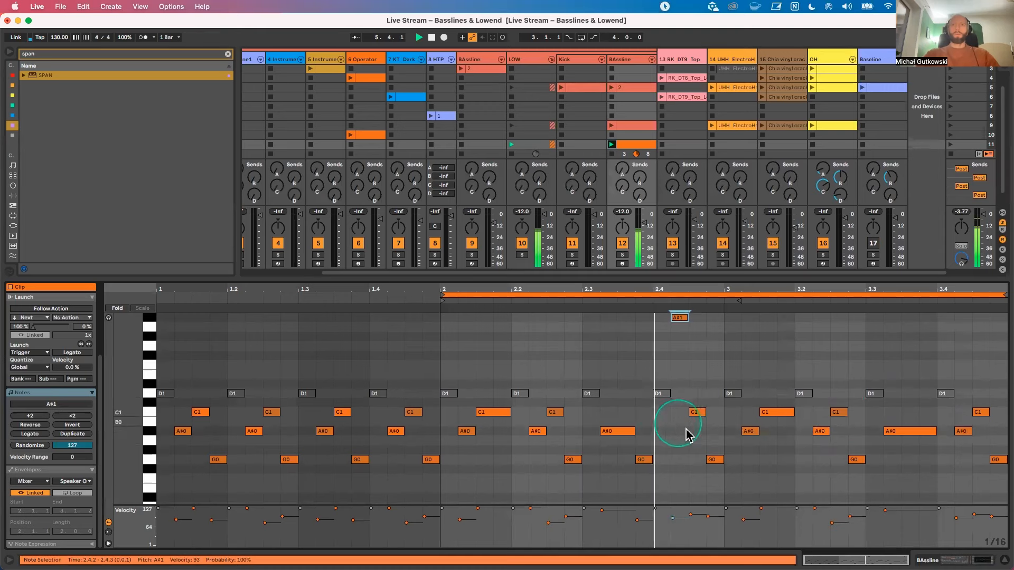
click(964, 433)
key(shift+Up)
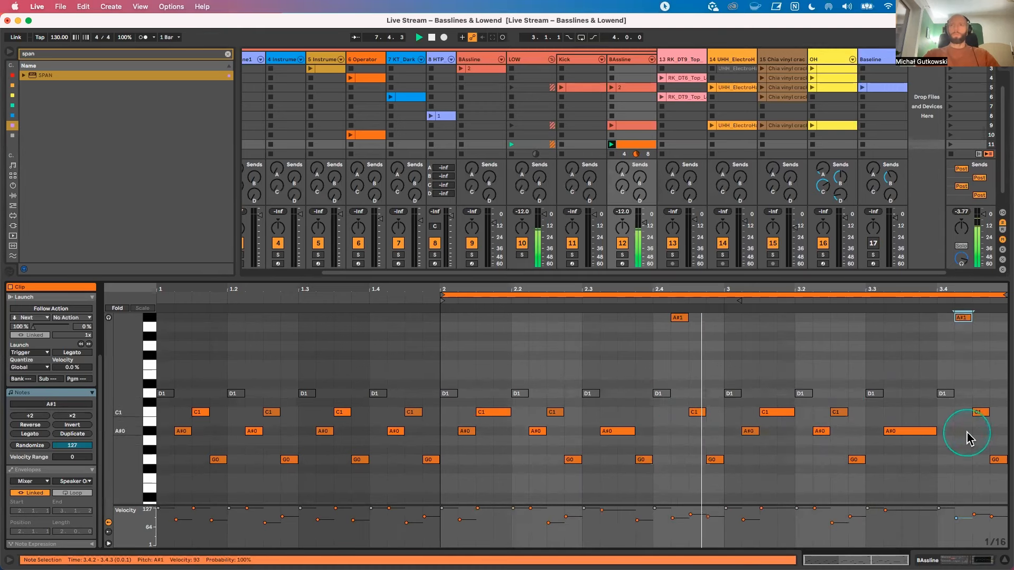
drag(862, 423, 843, 409)
key(shift+Up)
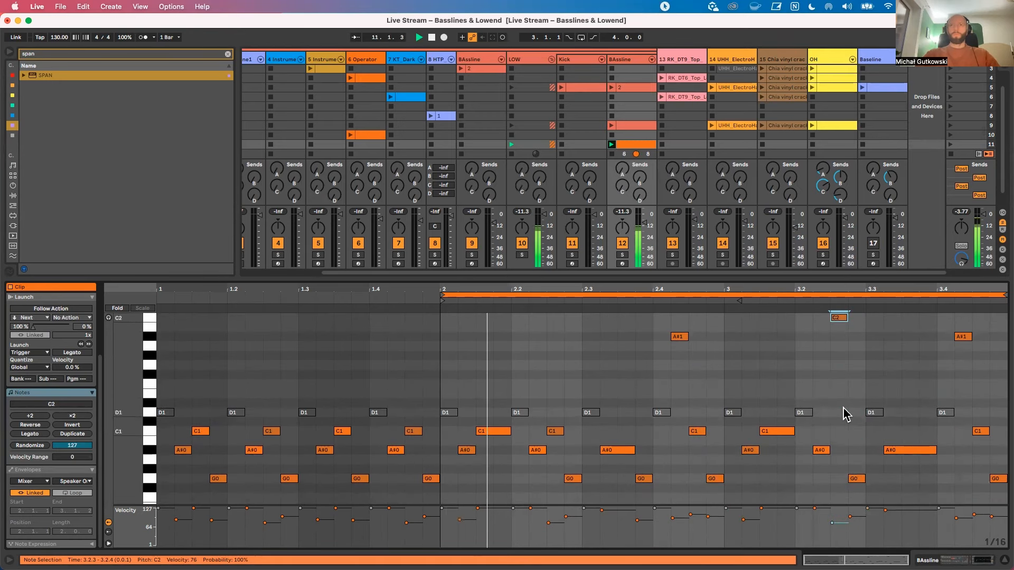
Step: Show the BAssline track's devices, unfold Operator and play the bassline while viewing its oscillator C settings
click(619, 58)
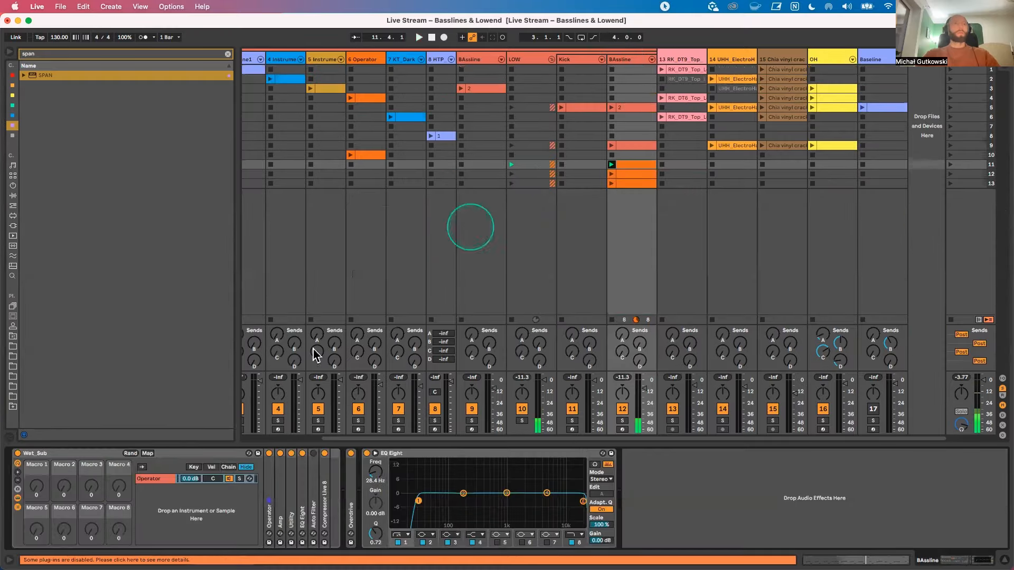
double_click(271, 507)
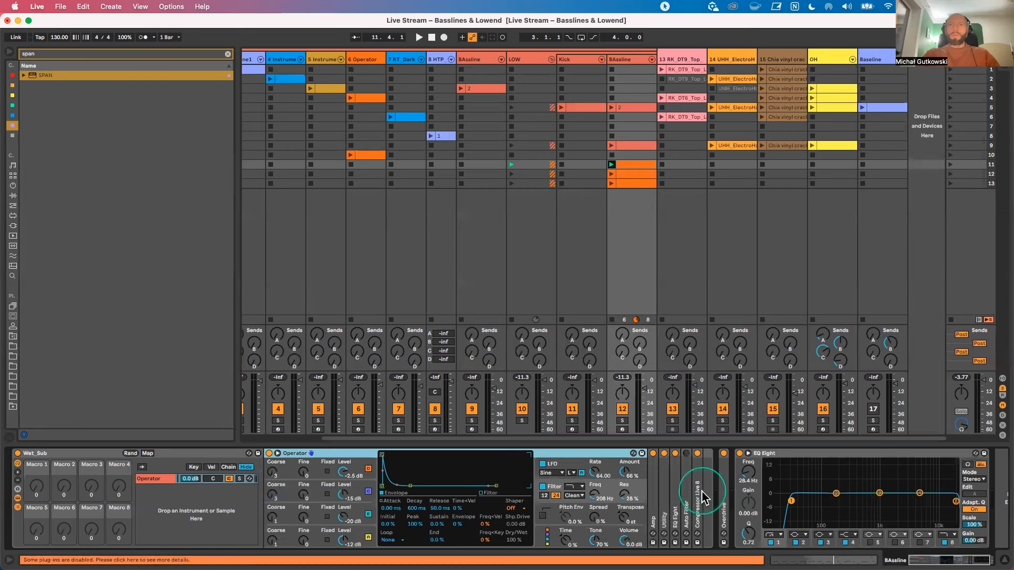
key(space)
click(275, 519)
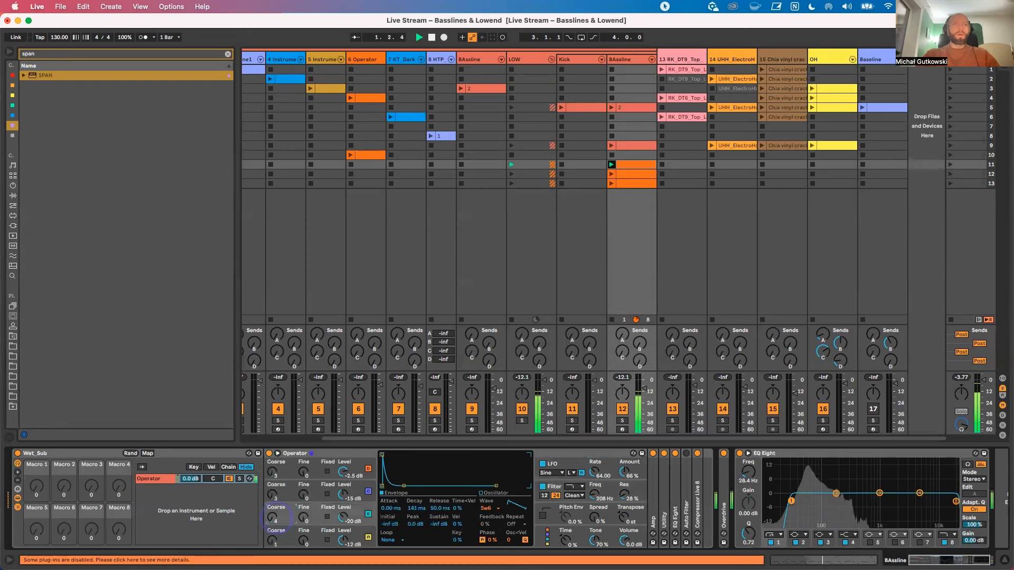
key(space)
key(space)
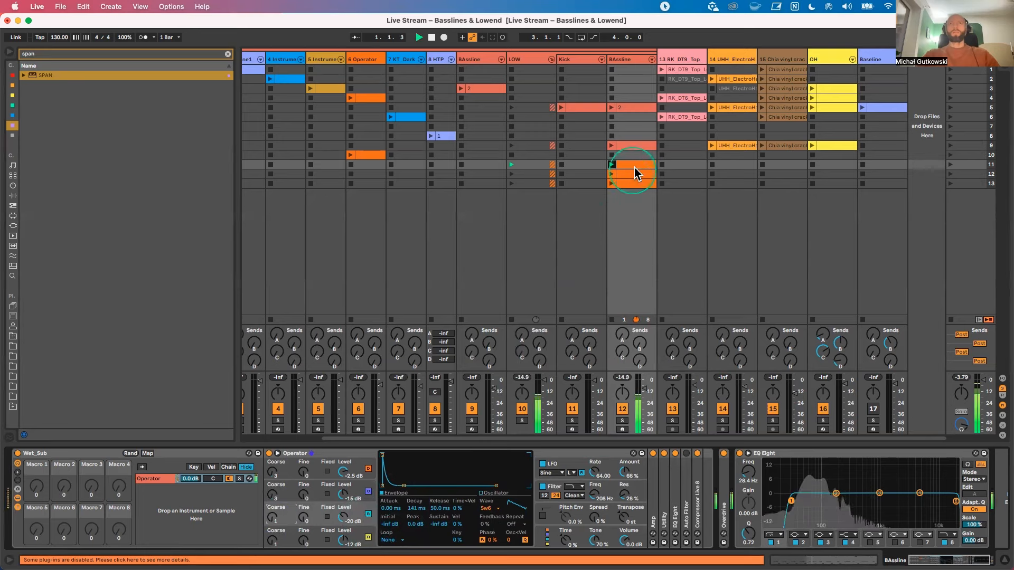
Step: Reopen the scene 11 BAssline clip, stop playback and reduce the note editor's height
double_click(634, 166)
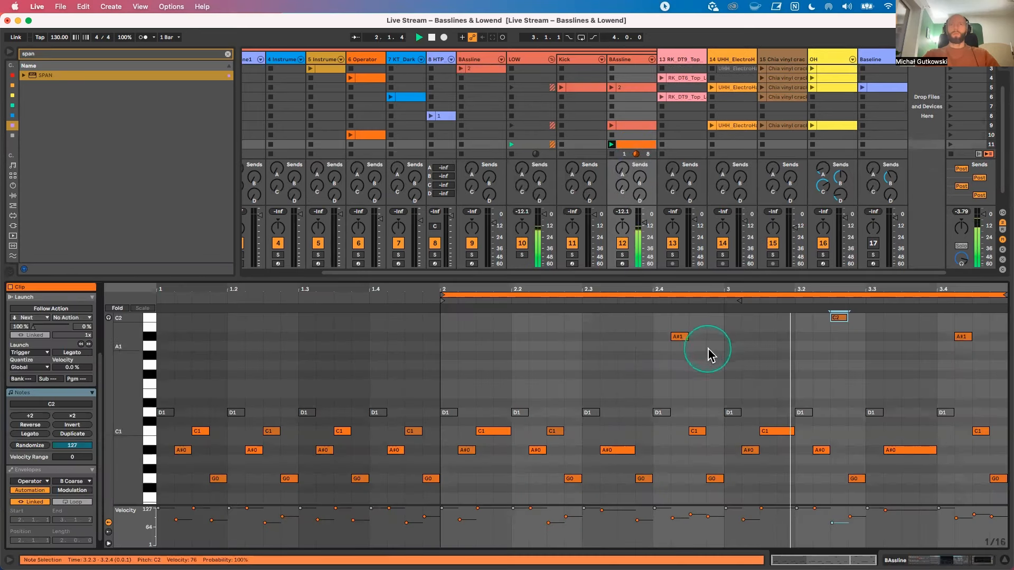
key(space)
drag(615, 277, 622, 356)
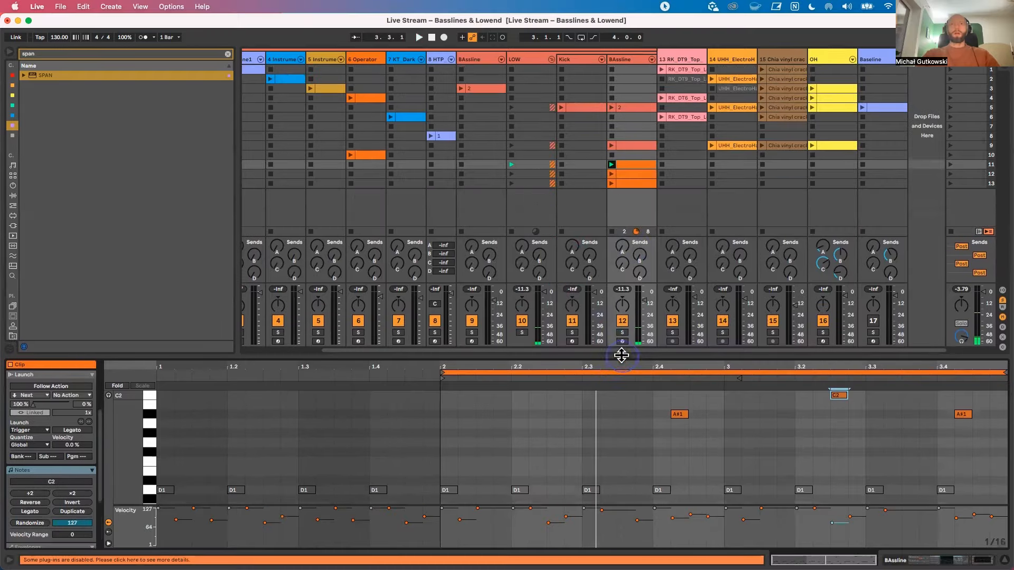
Step: Open the Bassline1 clip in scene 1 with its full note range in view
scroll(402, 150, left, 3)
click(342, 77)
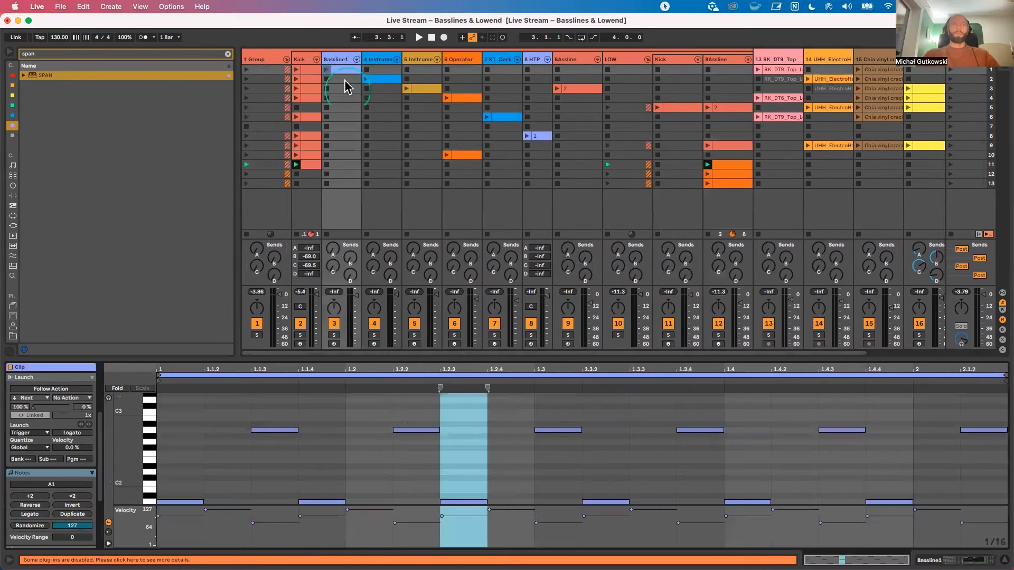
drag(140, 450, 138, 454)
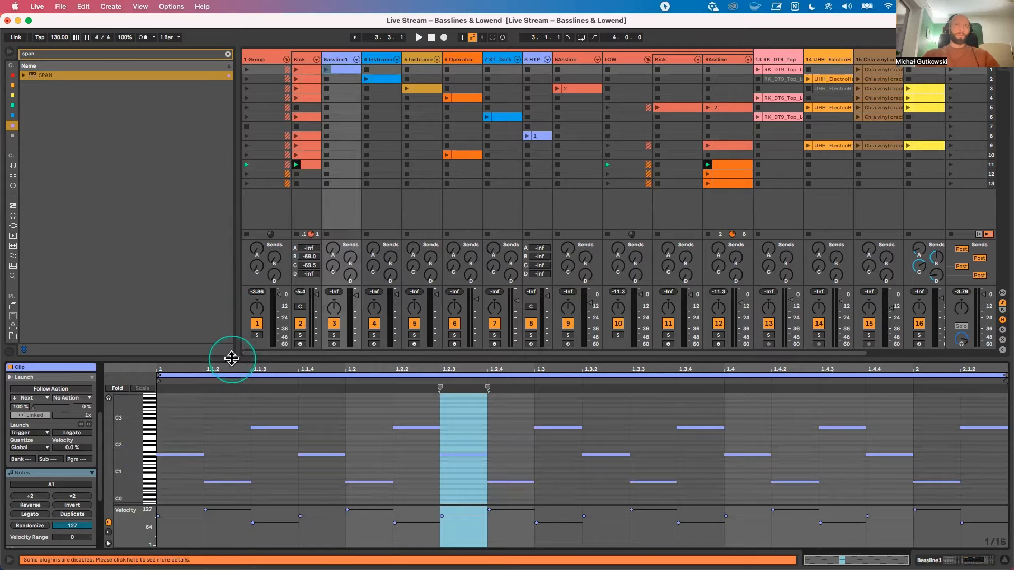
Step: Enlarge the Bassline1 clip's note editor and shorten its loop to length 0.0.3, covering the first three sixteenth notes
drag(232, 359, 232, 155)
drag(108, 402, 124, 359)
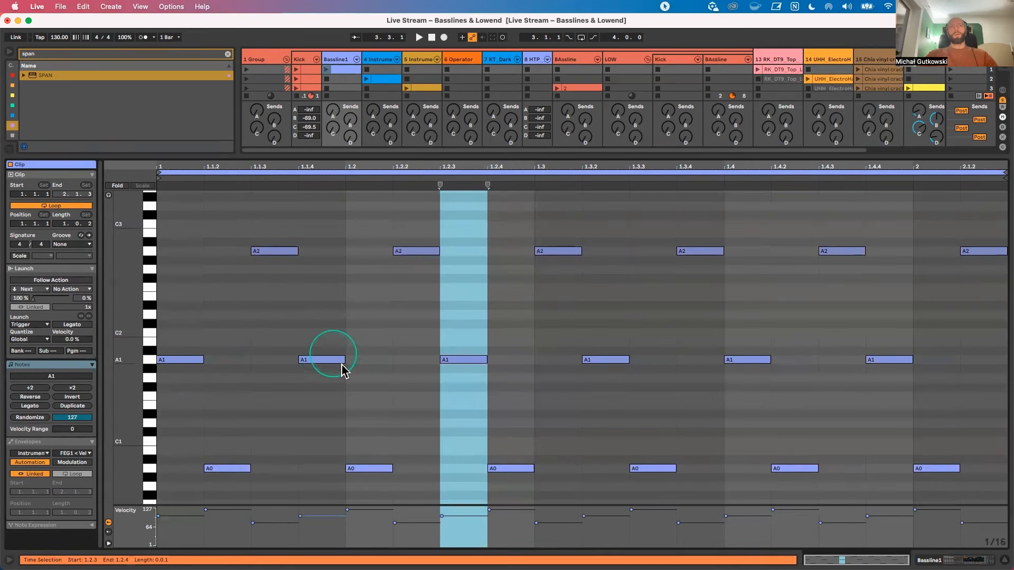
drag(304, 277, 158, 436)
click(285, 306)
drag(285, 307, 154, 473)
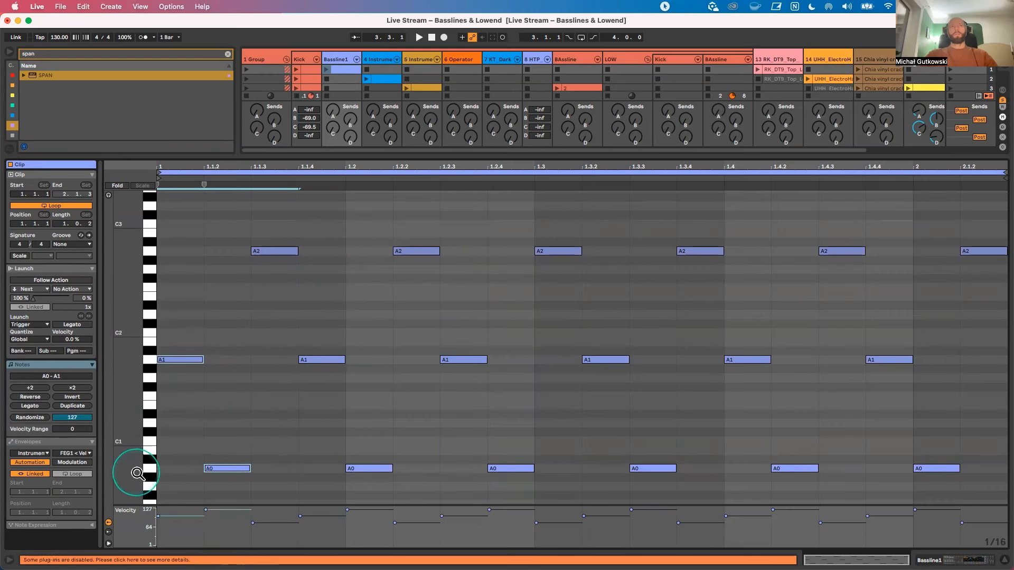
drag(1002, 176, 298, 211)
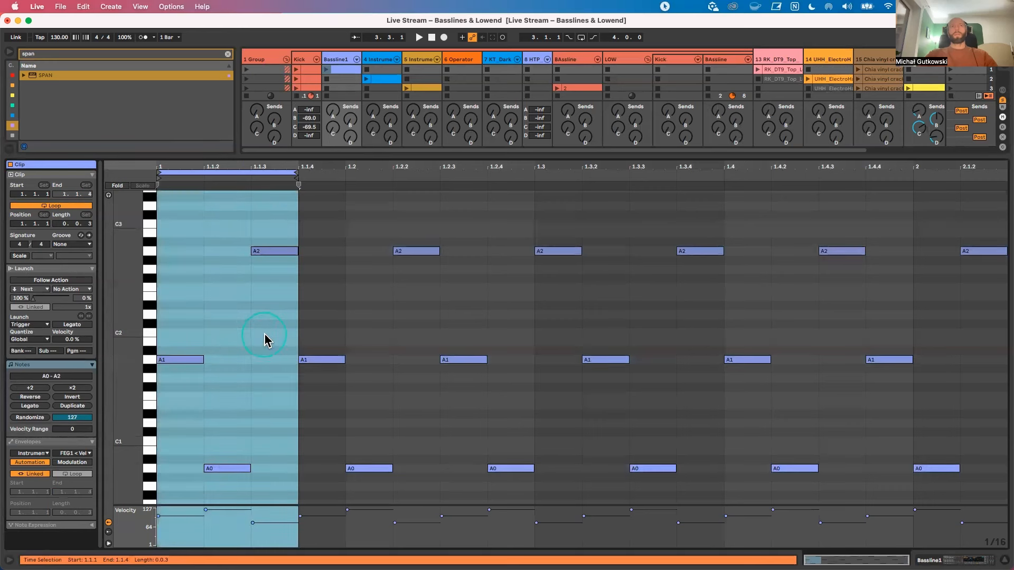
Step: Launch scene 1 and transpose the Bassline1 clip's A0 note at 1.1.2 and A2 note at 1.1.3 to A1
click(950, 70)
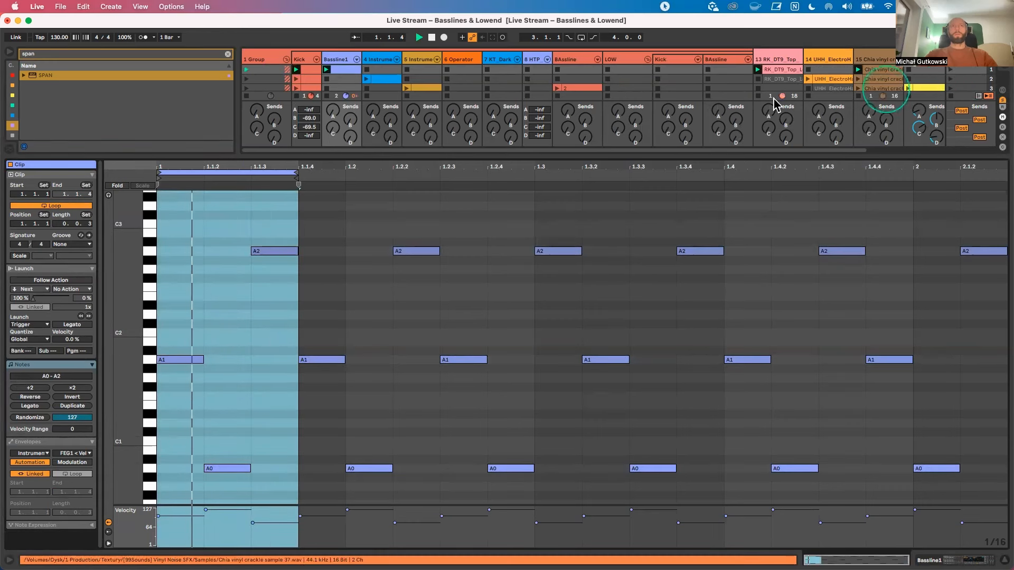
click(341, 61)
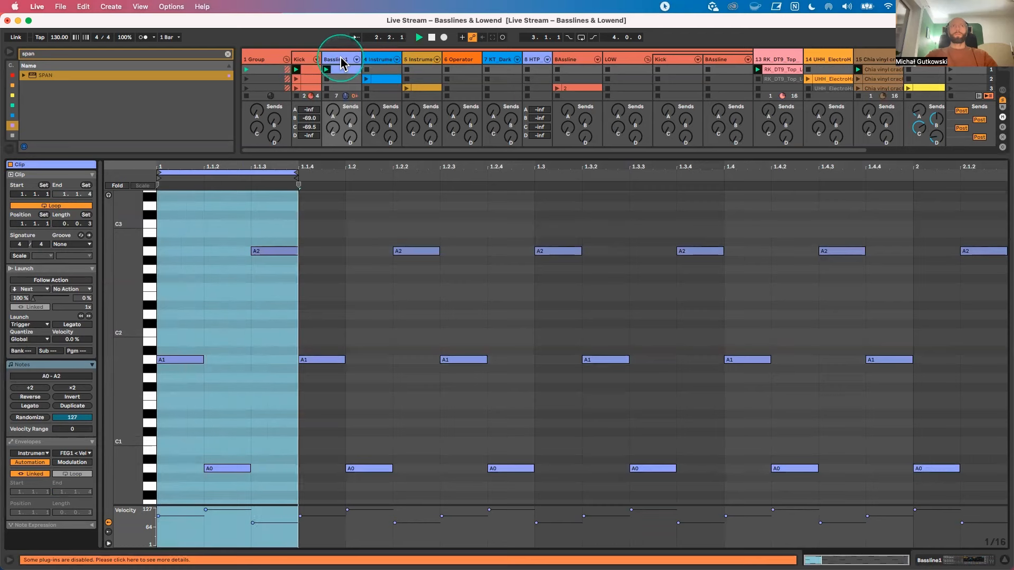
click(342, 69)
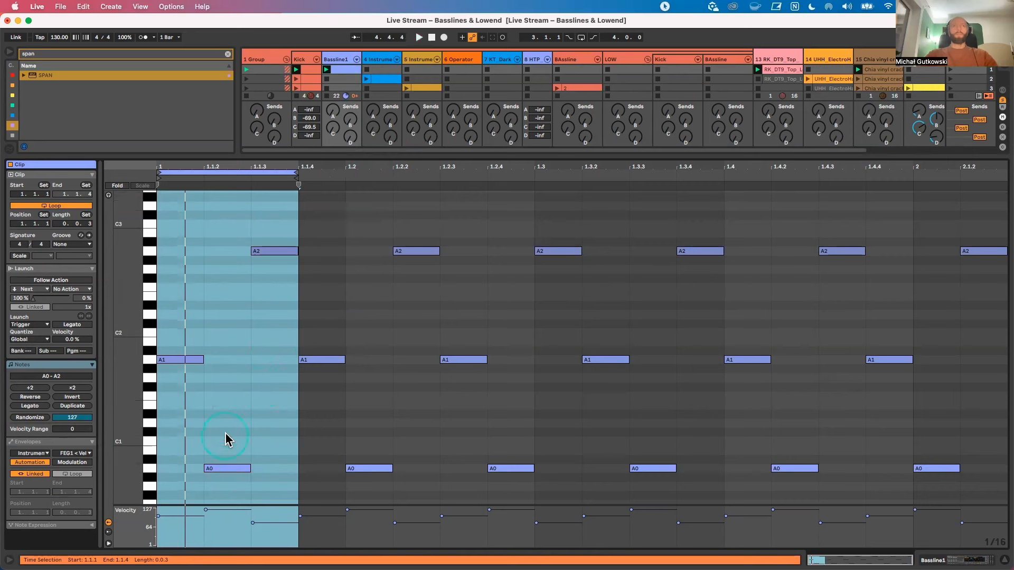
drag(231, 468, 233, 358)
drag(275, 252, 279, 365)
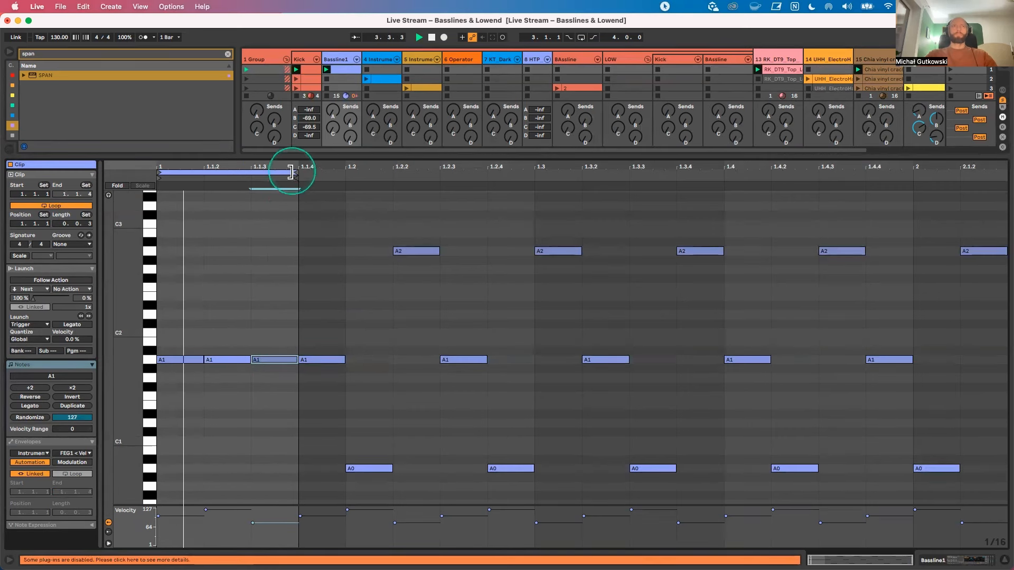
Step: Extend the clip's loop to length 0.1.2 and 0.2.1 during playback, then shorten it to 0.0.3
drag(295, 173, 429, 179)
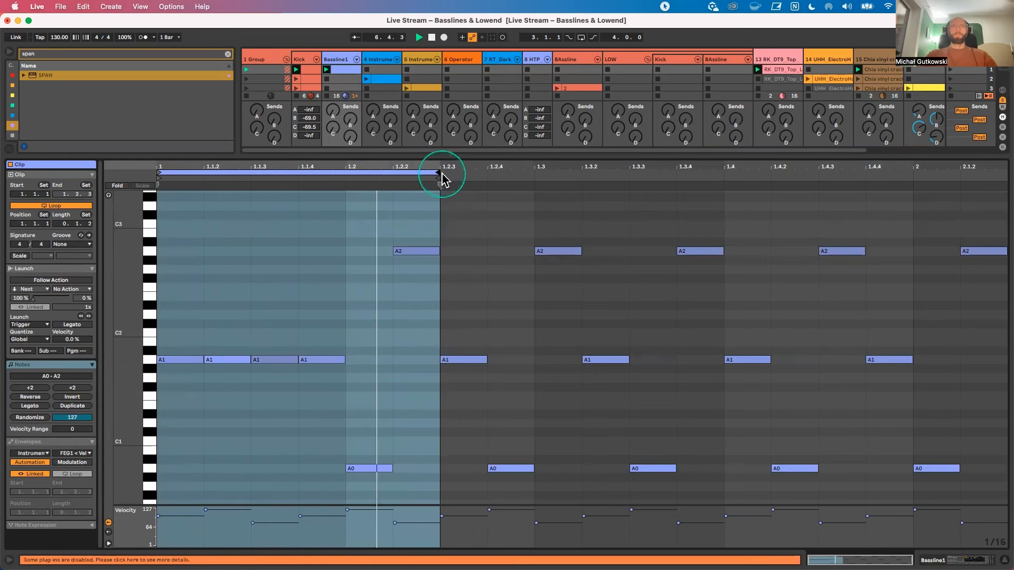
drag(436, 173, 565, 182)
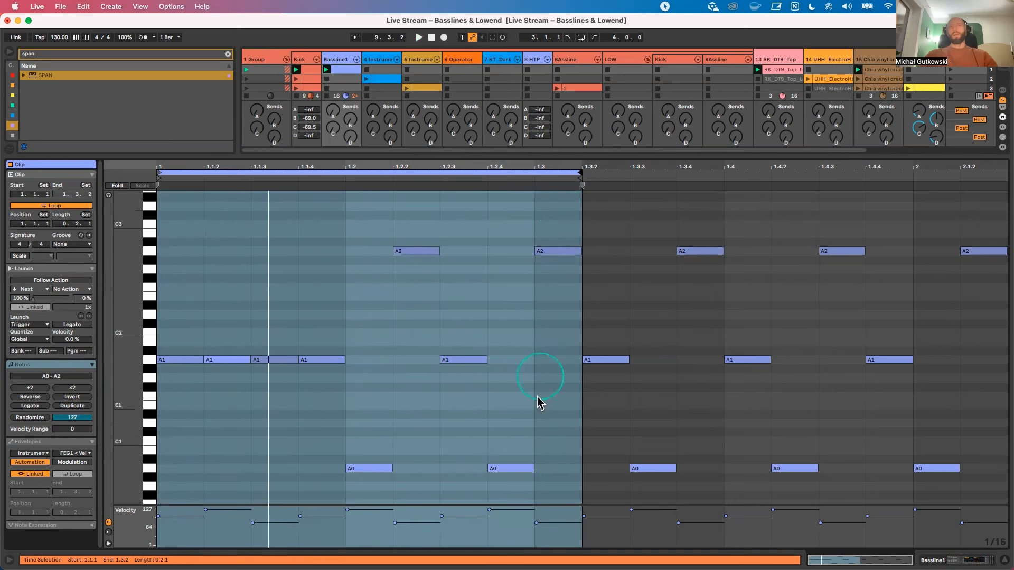
click(574, 180)
drag(577, 172, 310, 220)
click(340, 322)
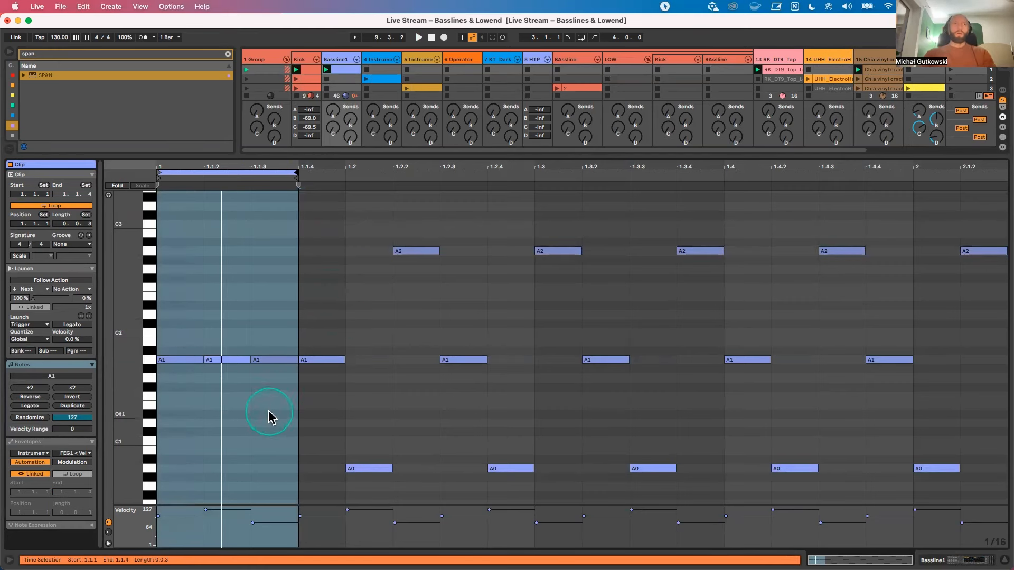
Step: Move the clip's 0.0.3 loop to start at 1.1.4 and select the three notes inside it
drag(208, 172, 349, 171)
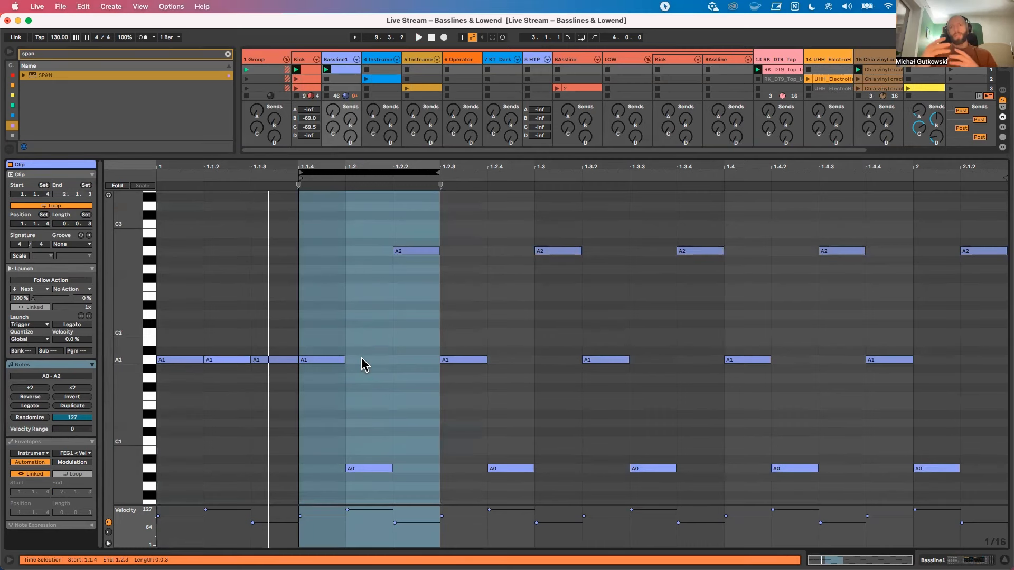
double_click(335, 60)
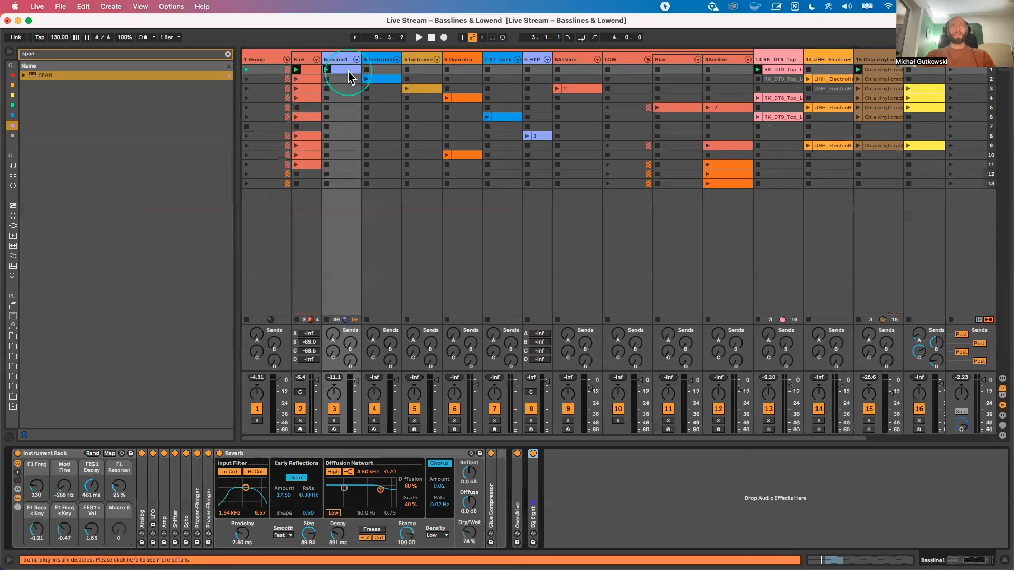
double_click(348, 71)
click(345, 301)
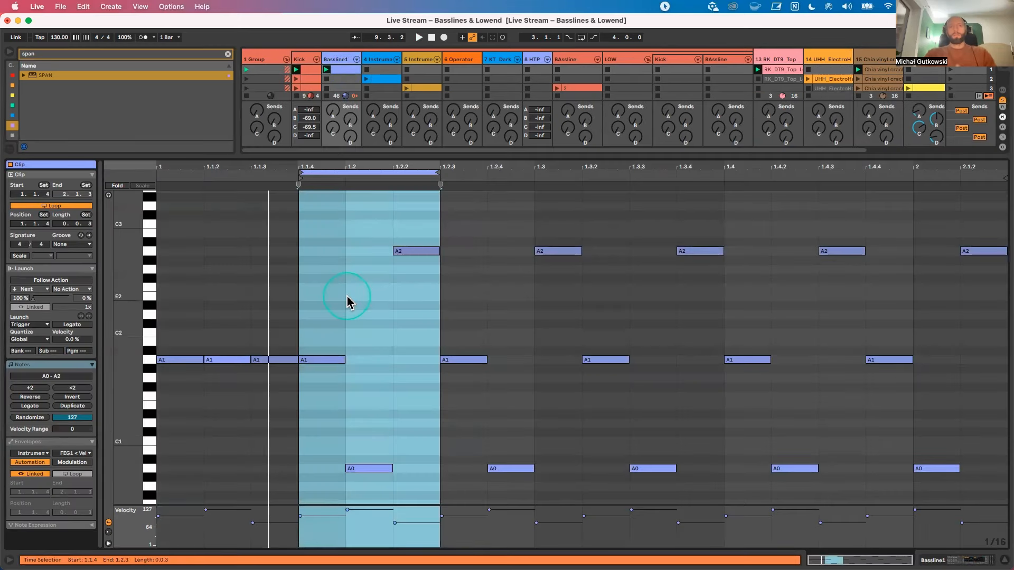
drag(409, 485, 319, 253)
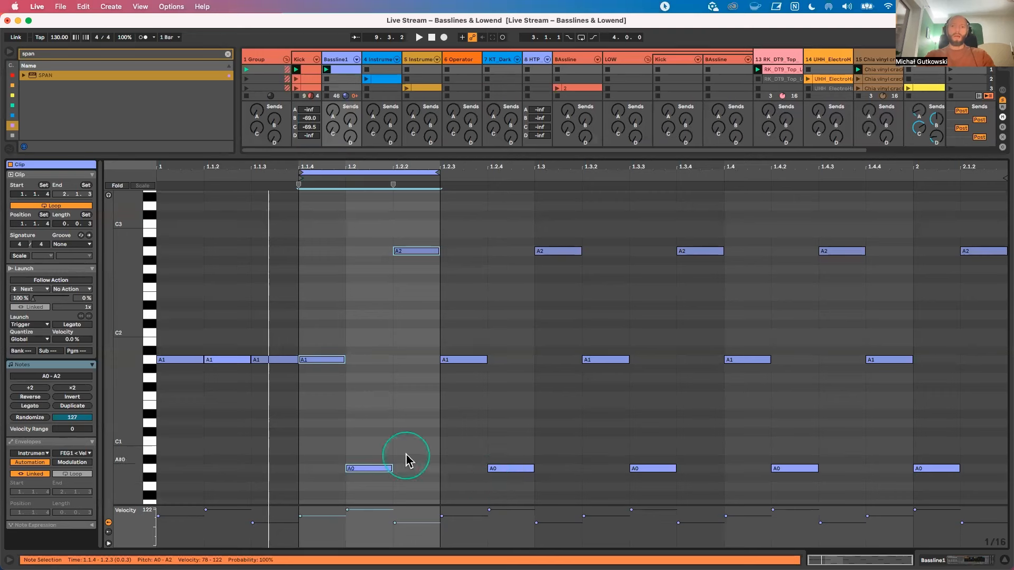
Step: Play scene 4 and examine the Operator track's clip in an enlarged note editor, then stop playback
drag(324, 154, 334, 385)
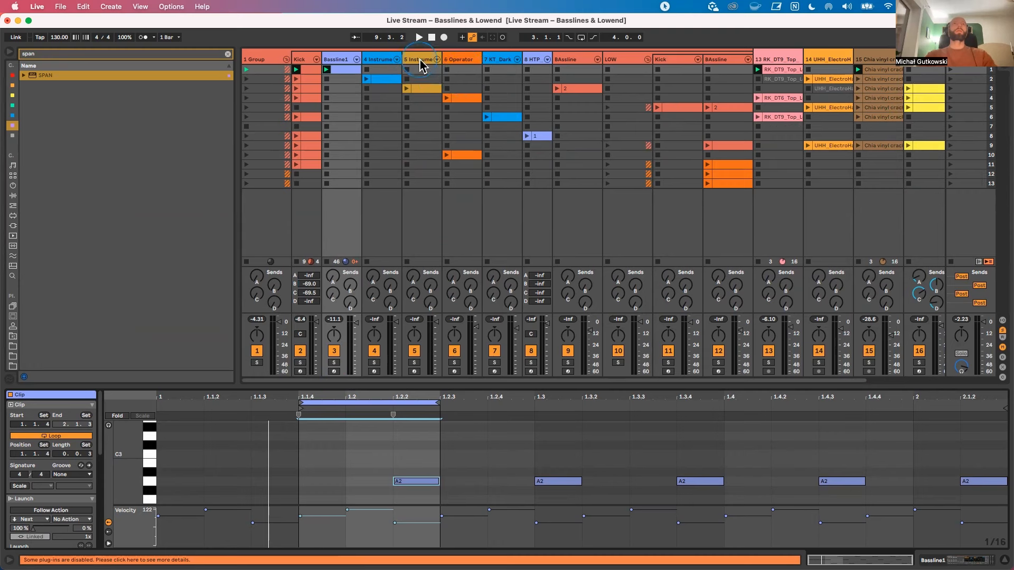
click(460, 61)
click(950, 97)
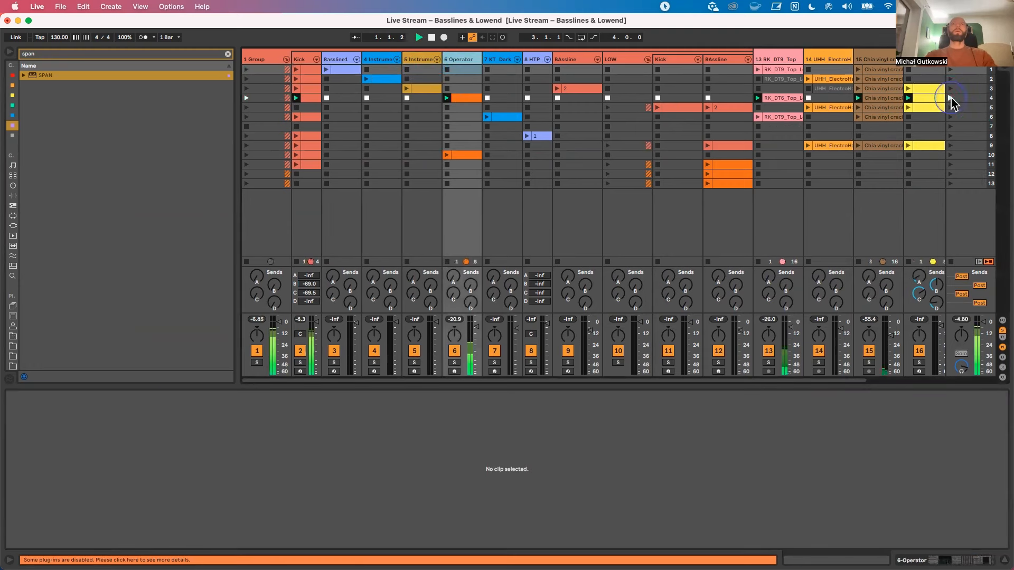
click(462, 98)
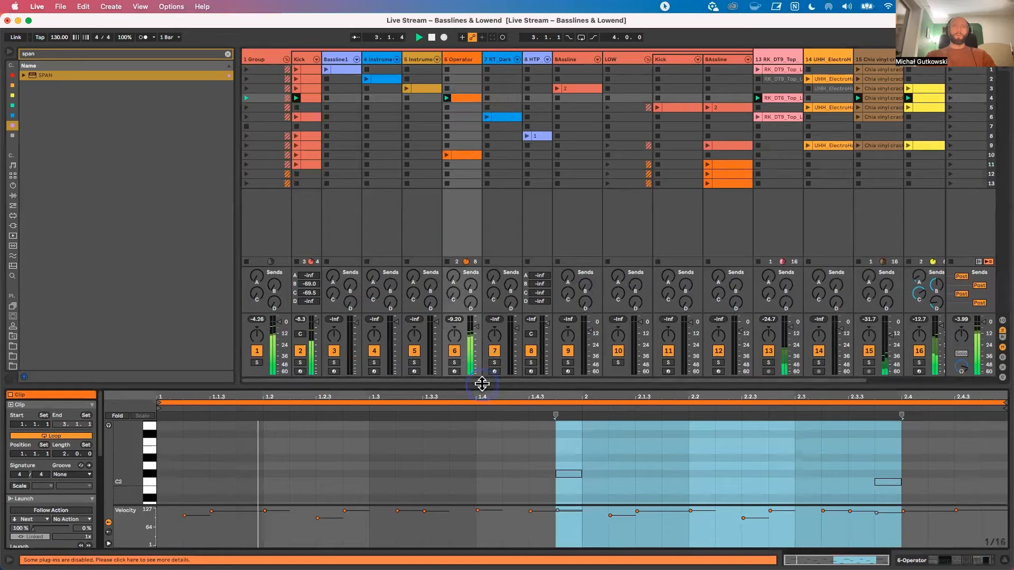
drag(483, 384, 509, 236)
key(space)
scroll(664, 101, down, 2)
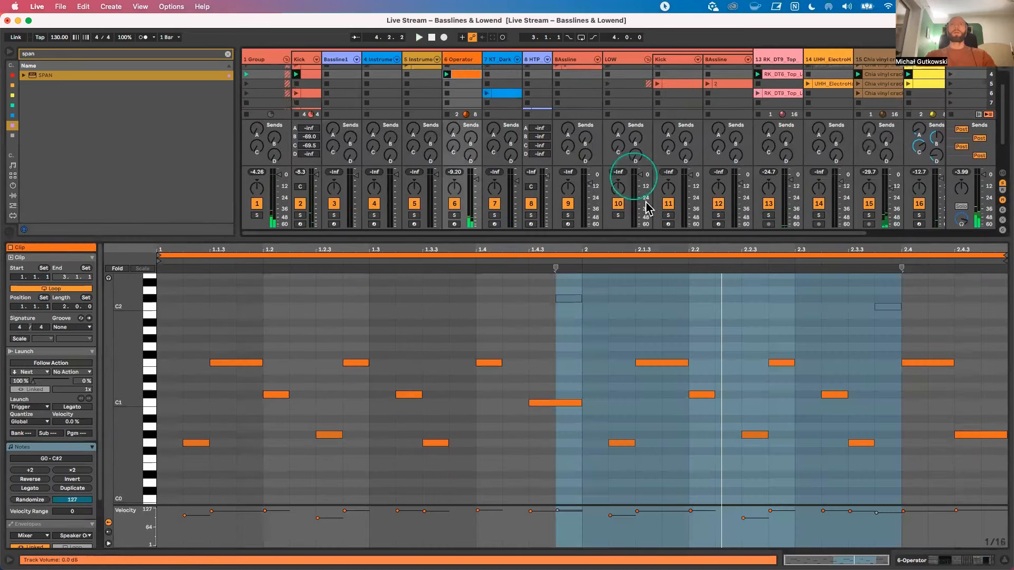
Step: Reduce the note editor, play scene 5 and open the scene 3 clip on the first BAssline track
drag(656, 242, 655, 365)
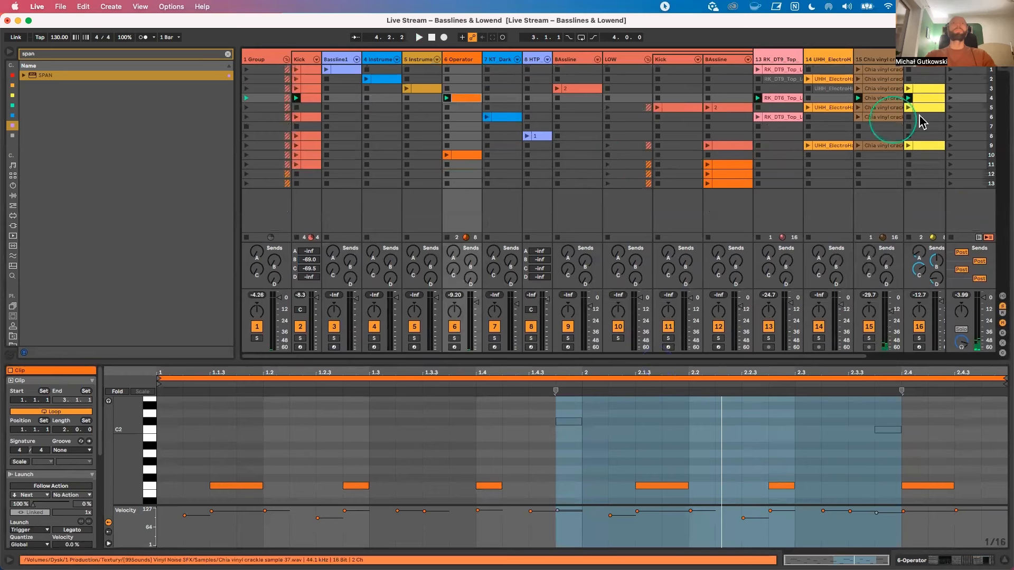
click(951, 108)
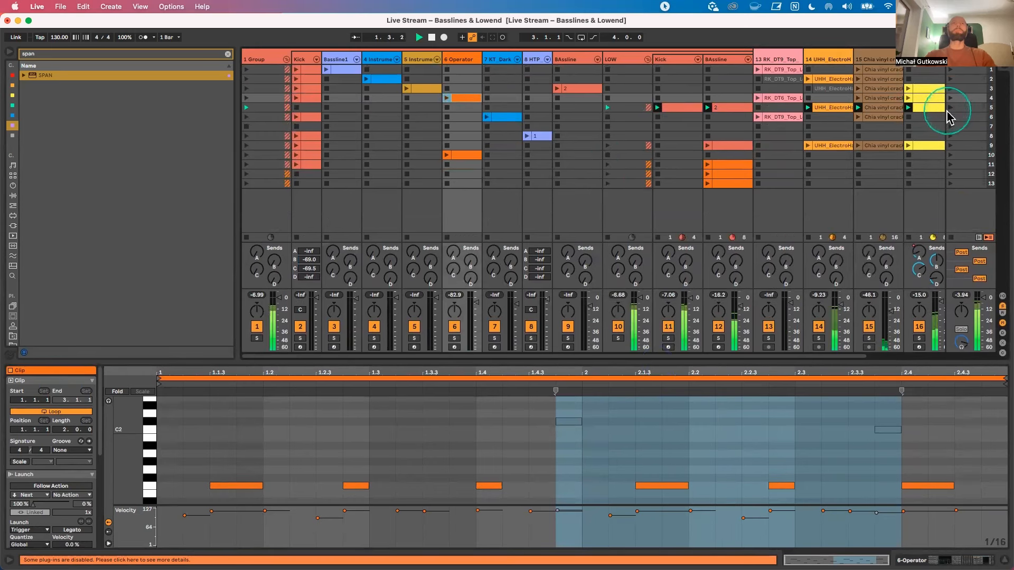
scroll(776, 154, right, 3)
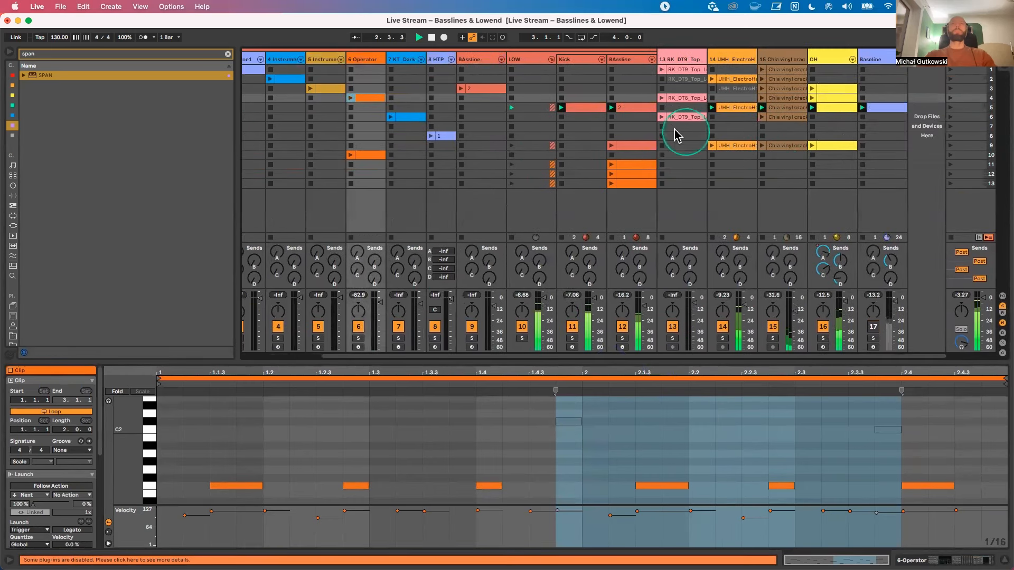
scroll(644, 131, left, 3)
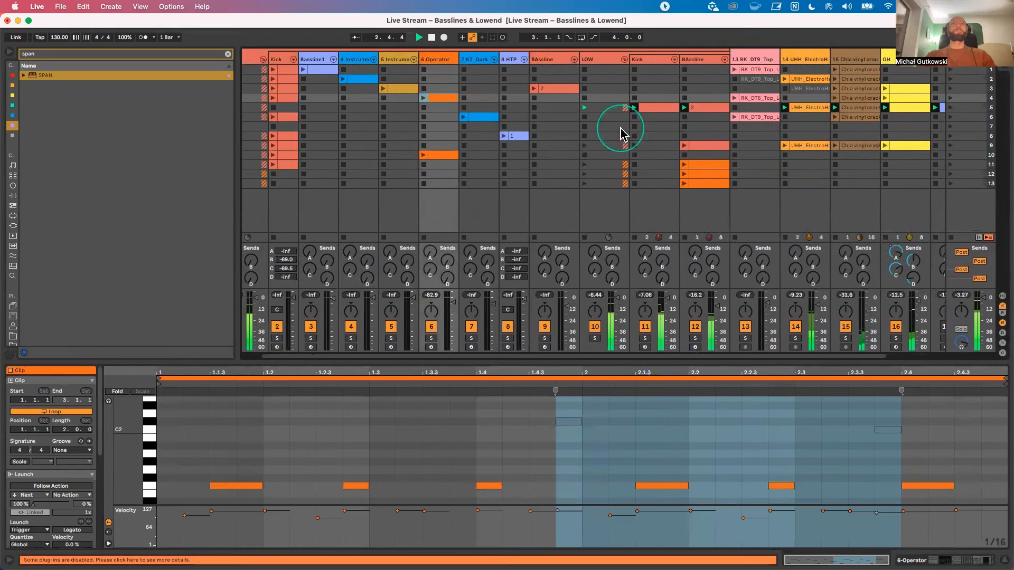
click(553, 92)
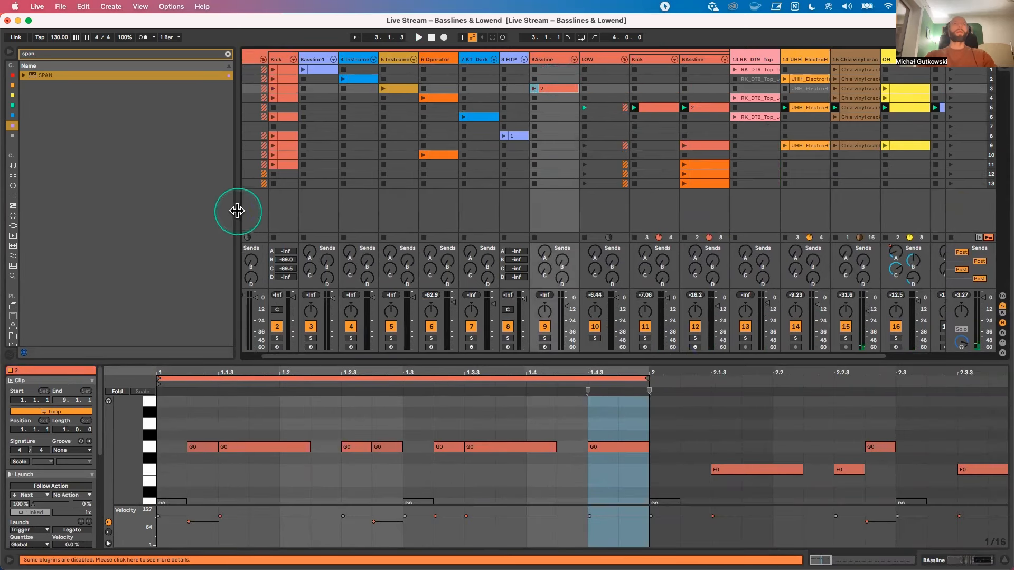
drag(234, 210, 214, 214)
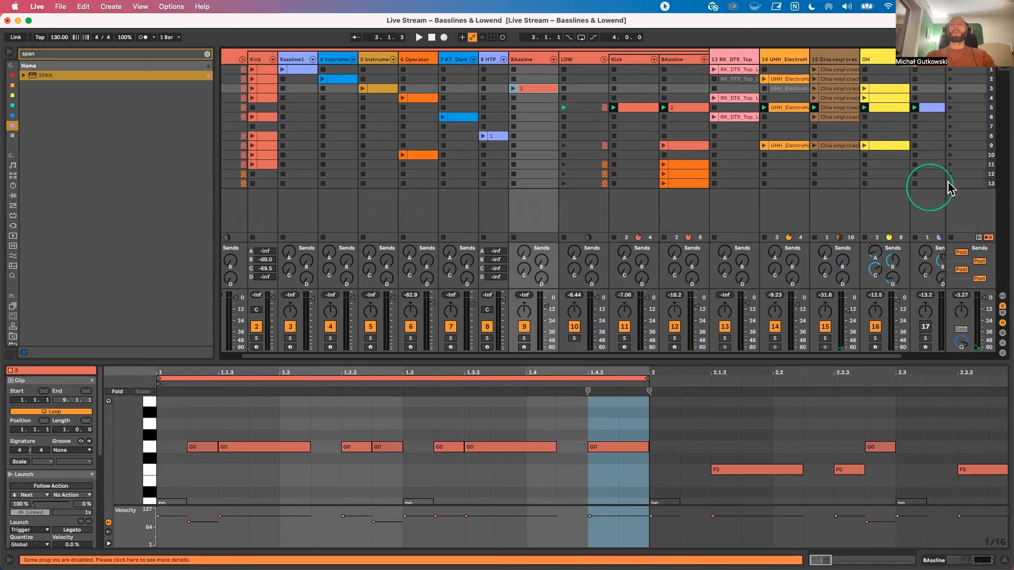
Step: Play scene 11 and view its BAssline clip, then launch and open the scene 13 clip on the same track
click(951, 165)
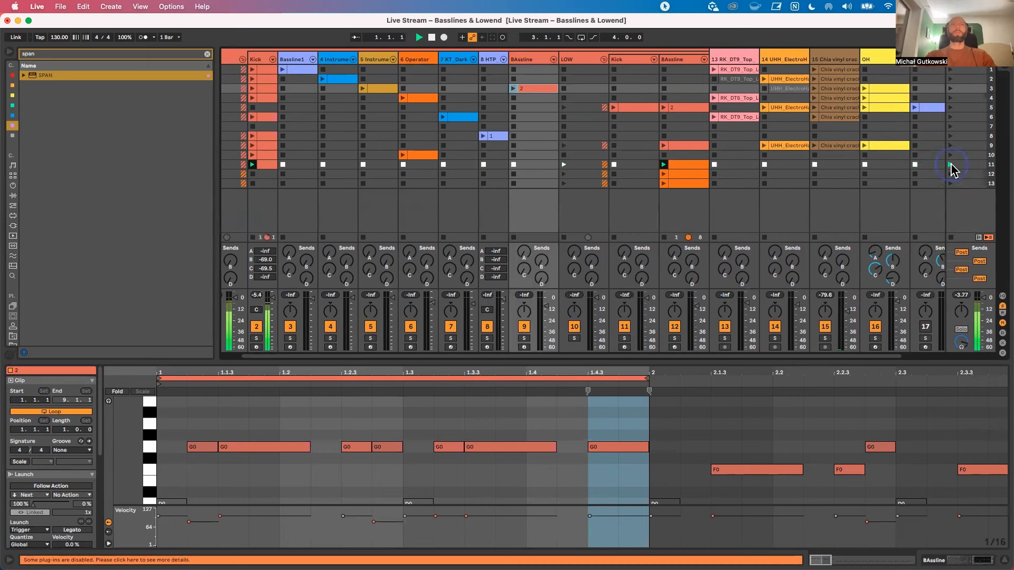
click(686, 164)
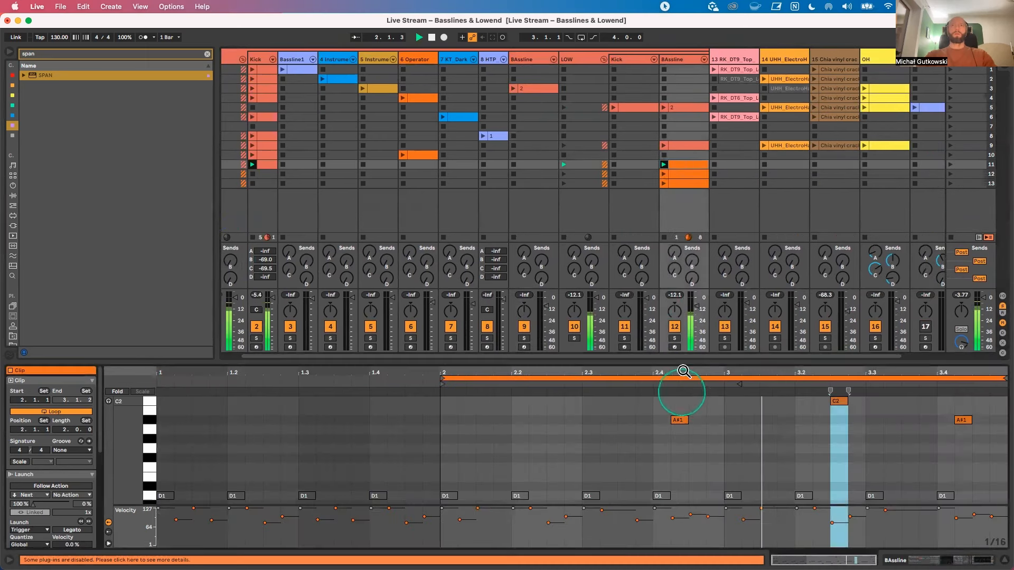
click(664, 183)
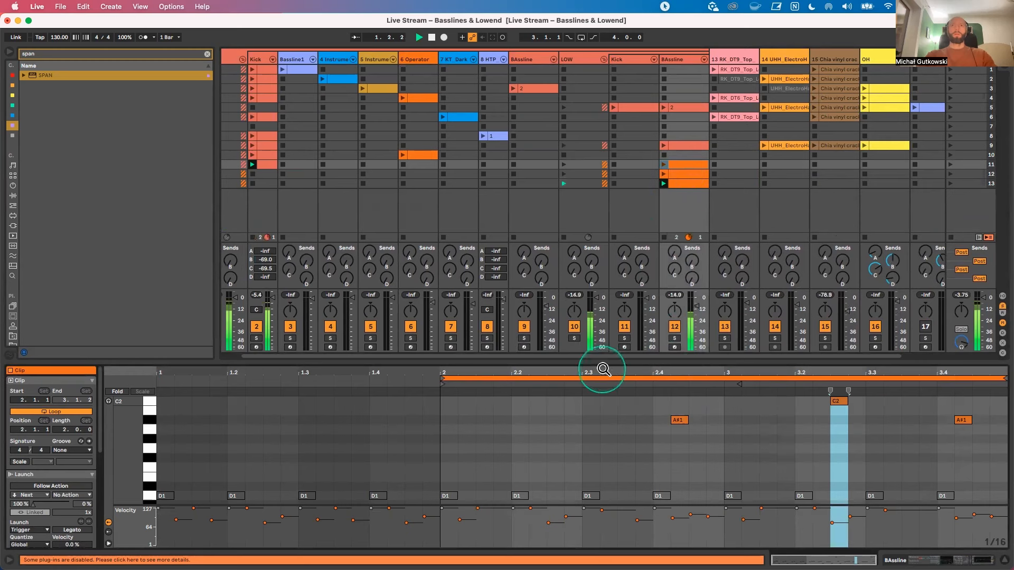
click(681, 184)
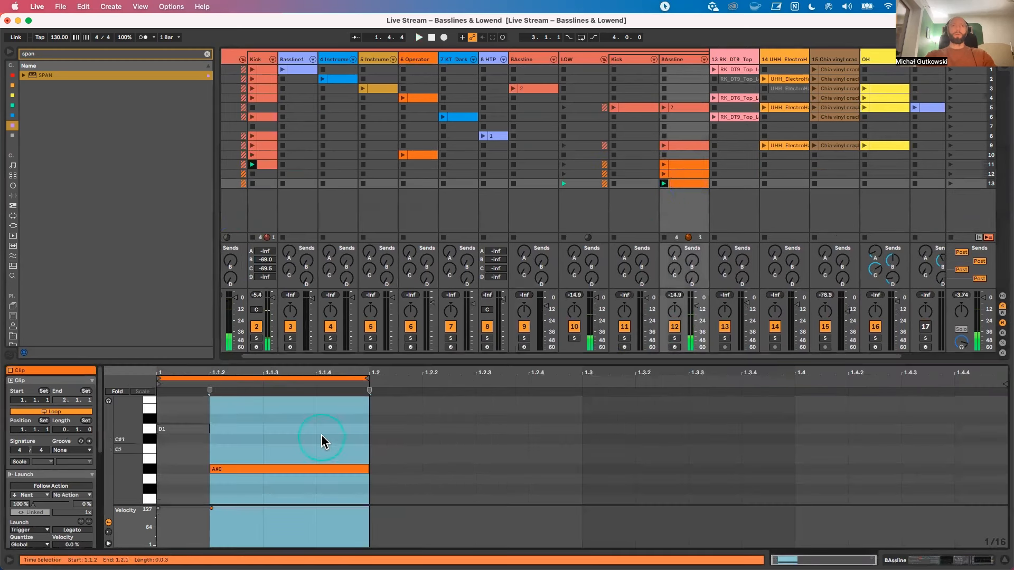
Step: Extend the scene 13 clip's loop to 0.2.0, add a three-sixteenth D1 note at 1.2.2 and start playback
drag(363, 377, 581, 378)
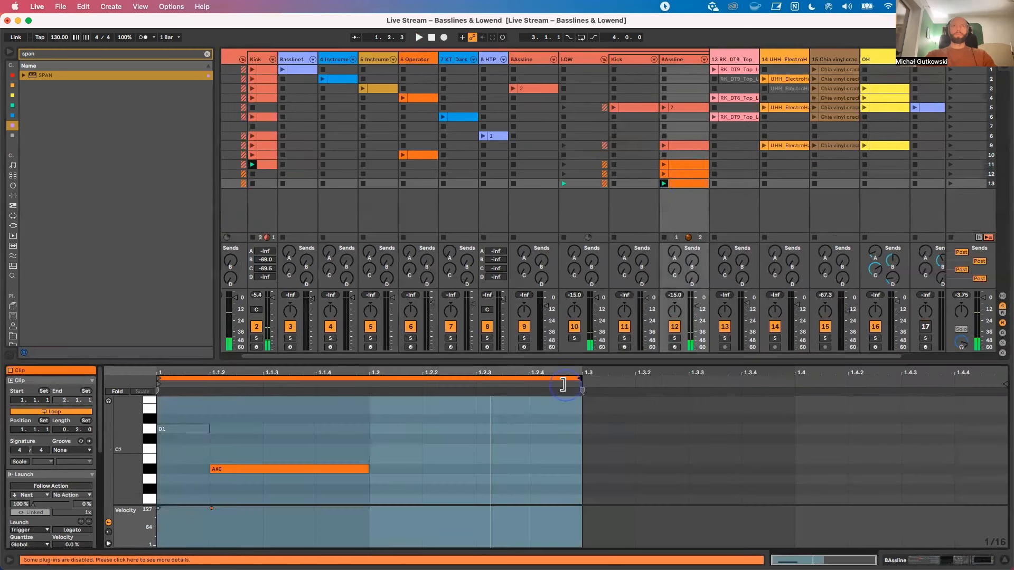
click(433, 462)
double_click(466, 422)
mouse_move(473, 422)
mouse_down()
mouse_move(580, 422)
mouse_move(542, 422)
mouse_up()
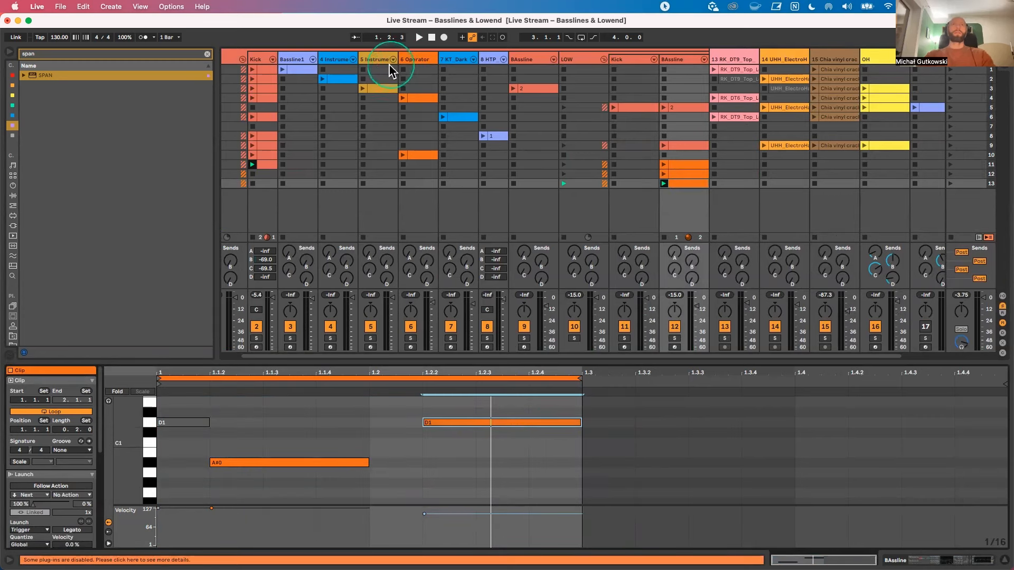
key(space)
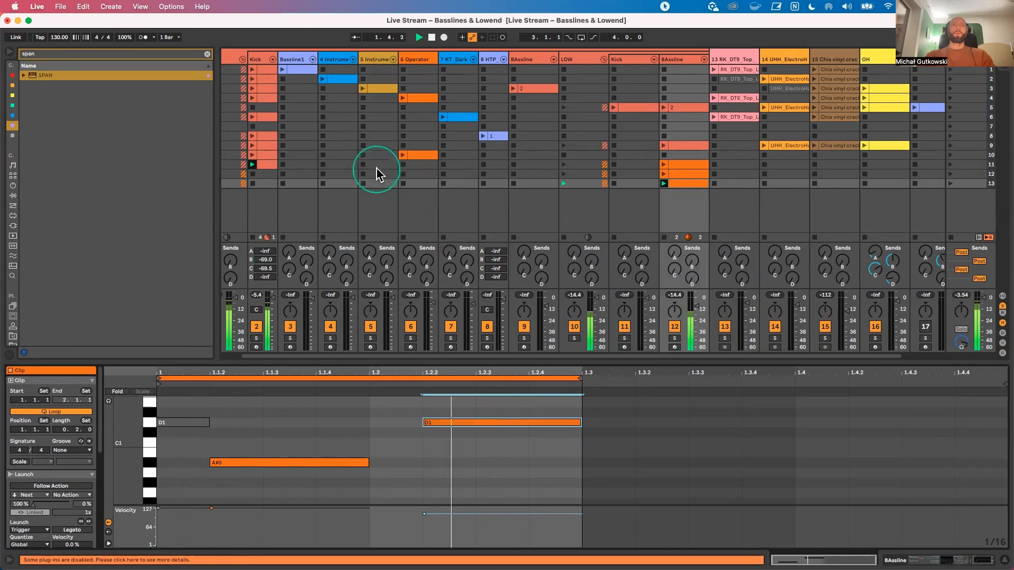
Step: Shorten the D1 note at 1.2.2 to two sixteenths, add an A#0 note at 1.2.4 and stop playback
click(475, 419)
drag(581, 422, 528, 423)
click(550, 464)
double_click(552, 464)
key(space)
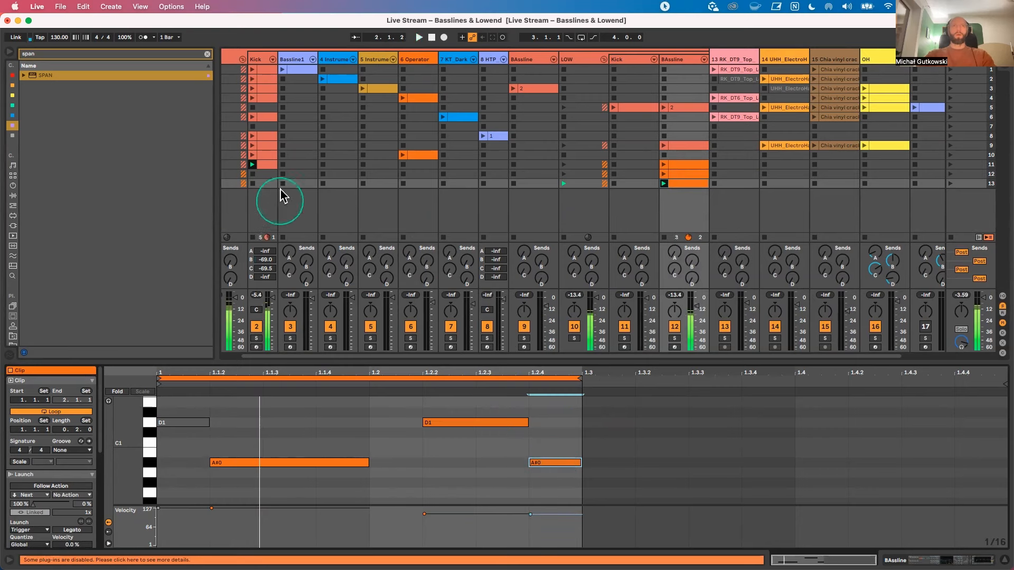
Step: Create an empty clip in scene 13 on the 5-Instrument Rack track and open it together with the BAssline clip
double_click(378, 183)
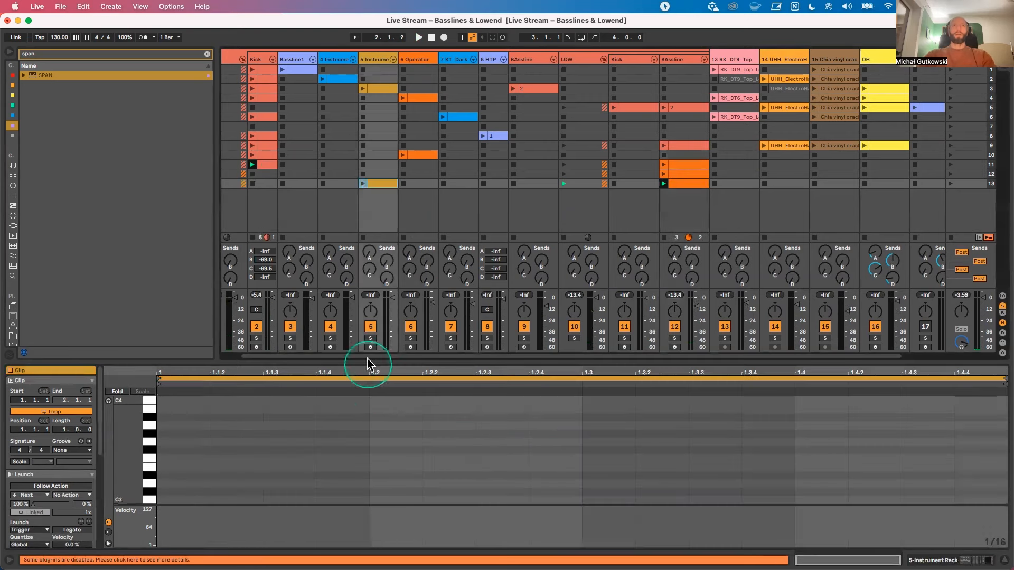
drag(367, 362, 368, 315)
click(686, 181)
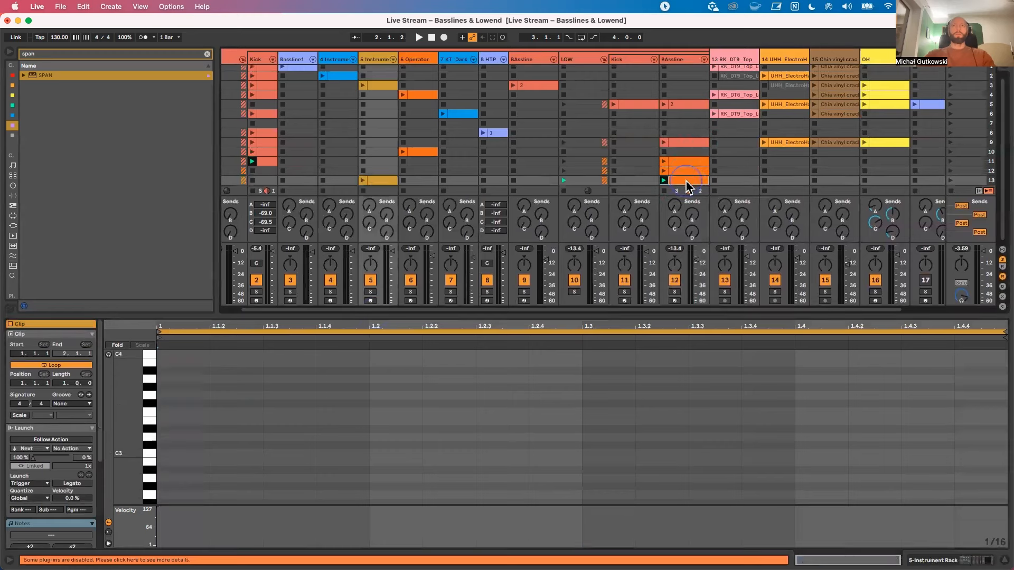
super+click(390, 179)
scroll(296, 410, up, 2)
click(240, 329)
click(442, 439)
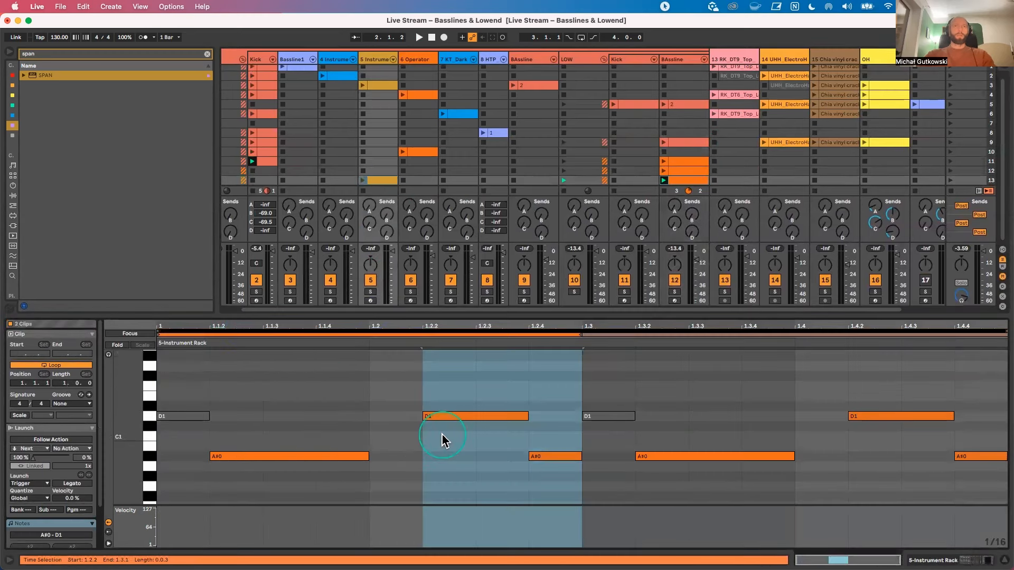
Step: Add a one-sixteenth G1 note at 1.1.4 in the Instrument Rack clip, launch it and move the clip to scene 13 of 6-Operator
double_click(327, 370)
click(363, 180)
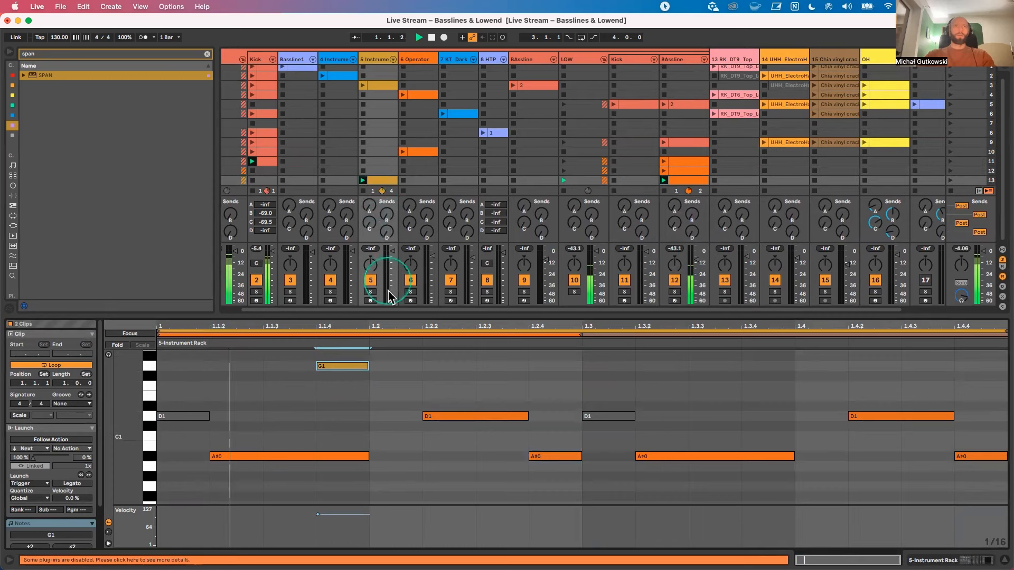
drag(340, 366, 340, 371)
drag(380, 180, 422, 180)
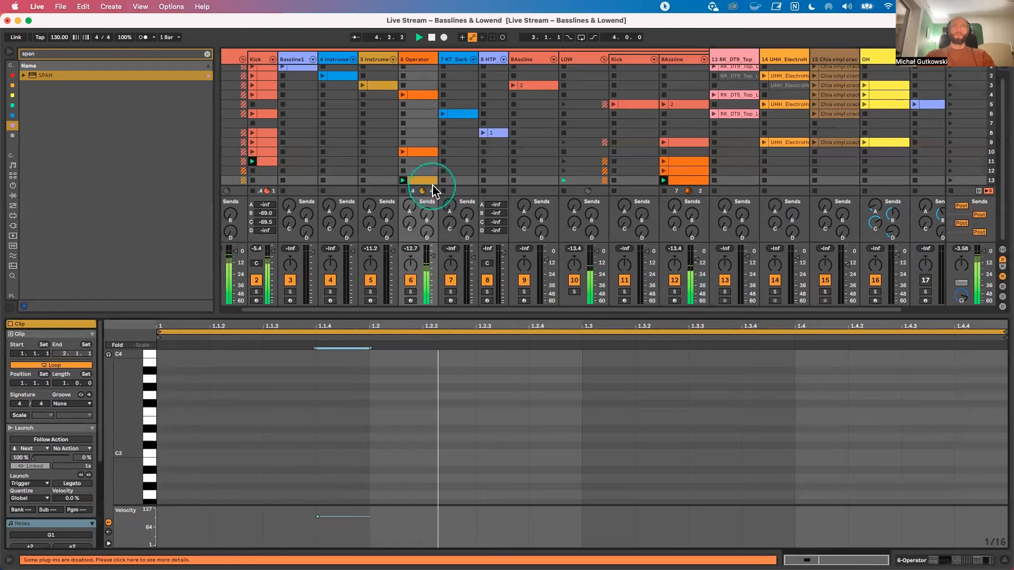
Step: Open the 6-Operator clip together with the BAssline clip and add one-sixteenth G1 notes at 1.2.3, 1.3.3 and 1.4.3
click(692, 180)
shift+click(423, 180)
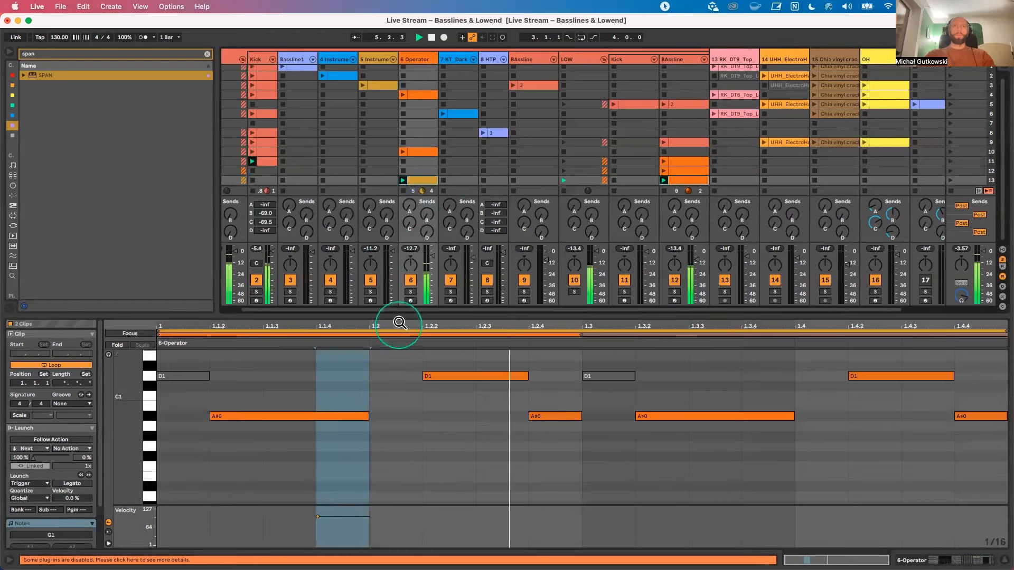
drag(400, 314, 400, 202)
scroll(375, 334, up, 6)
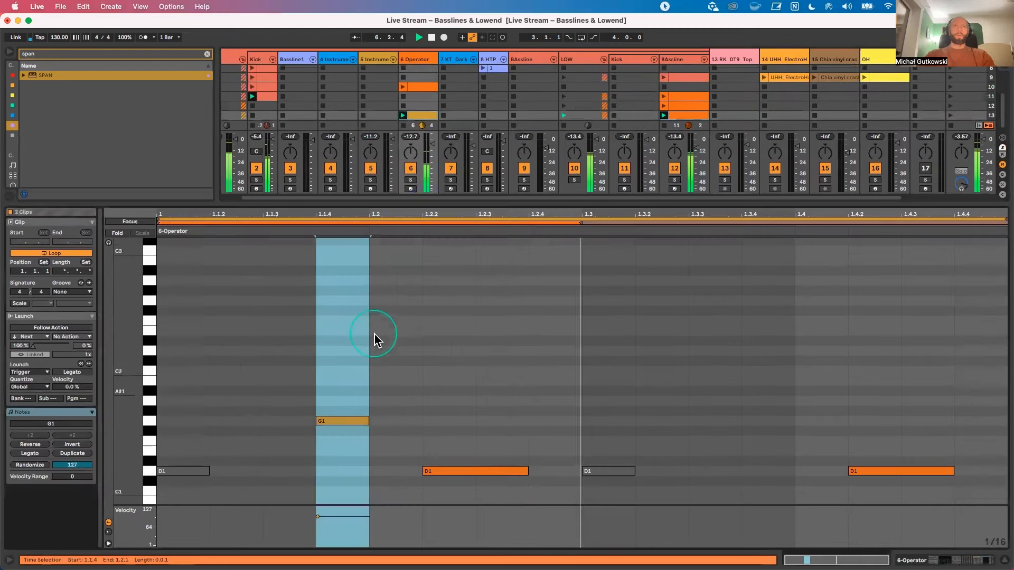
scroll(465, 364, down, 5)
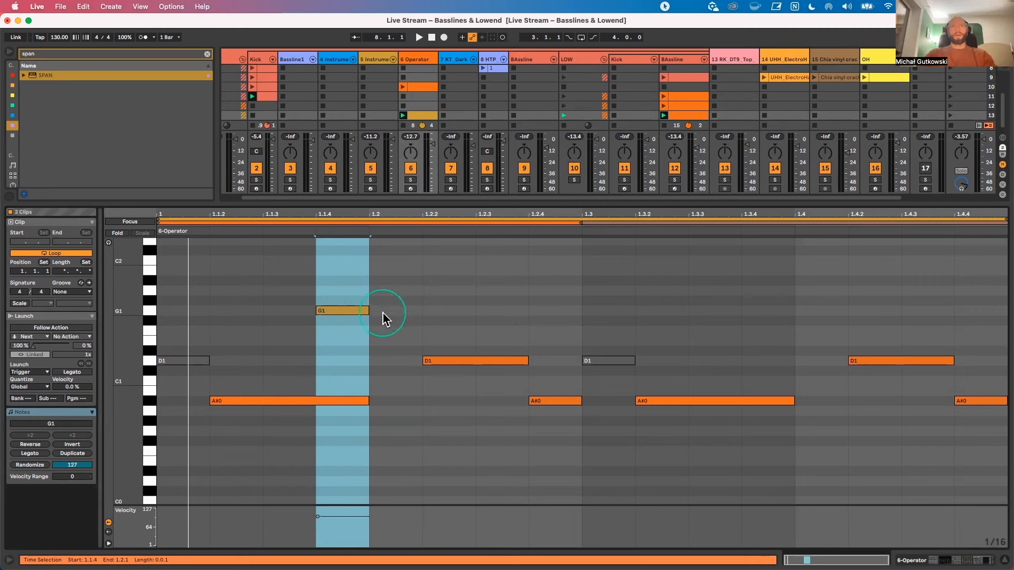
double_click(485, 311)
key(space)
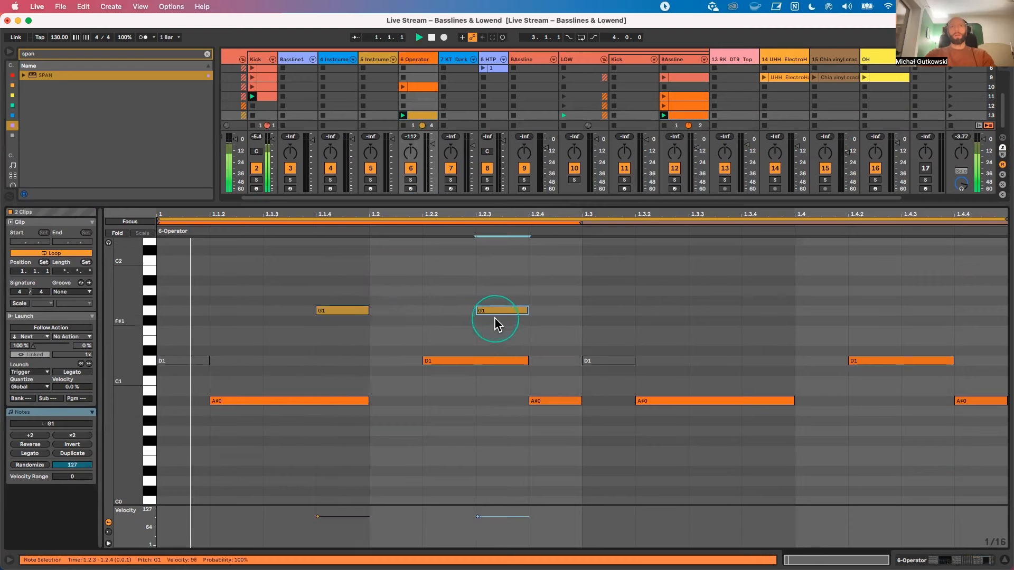
double_click(715, 311)
double_click(910, 311)
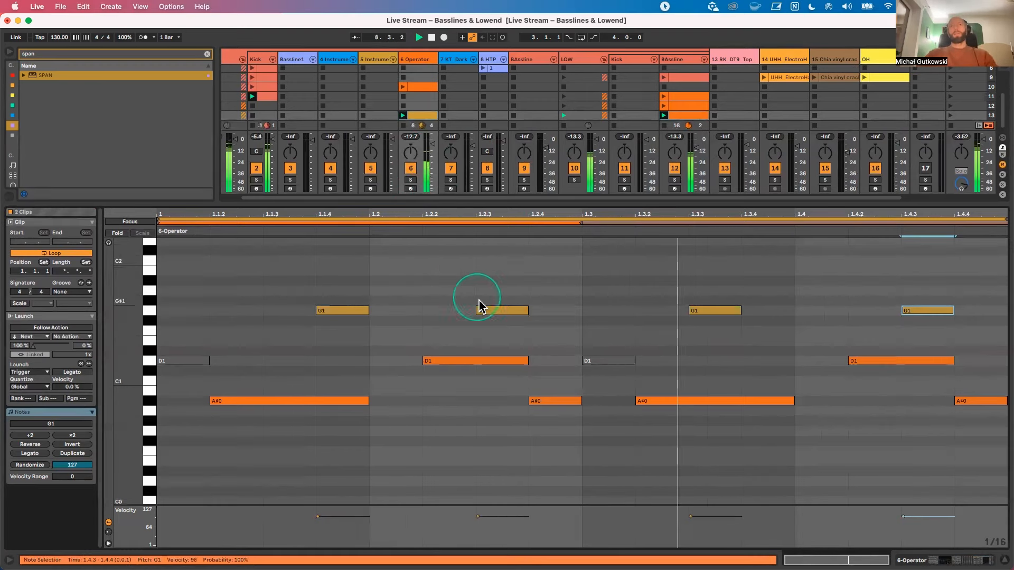
Step: With the BAssline track soloed, set its EQ Eight's second band to 174 Hz, -6.32 dB and Q 1.98, then unsolo the track
click(673, 61)
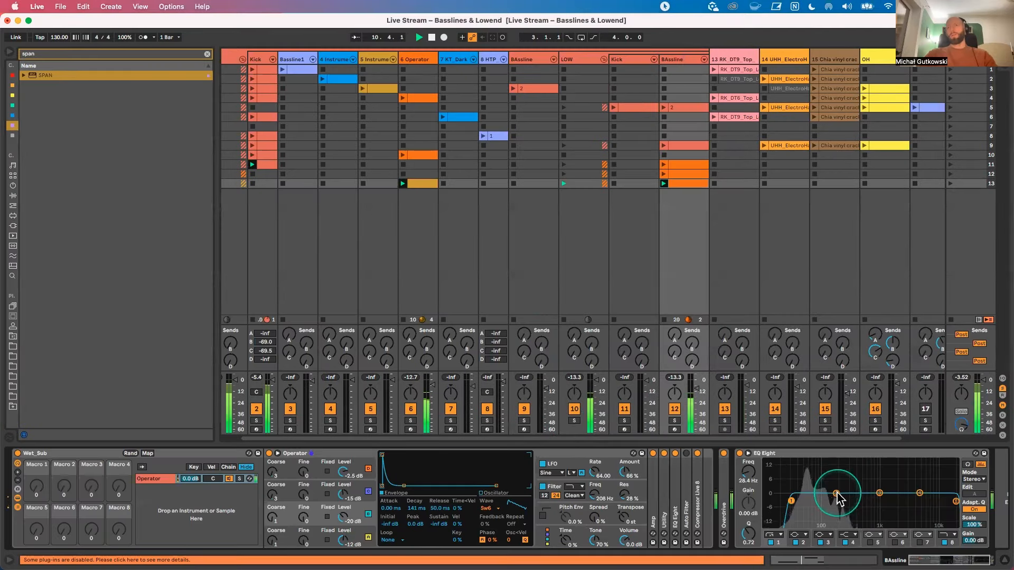
key(space)
click(672, 420)
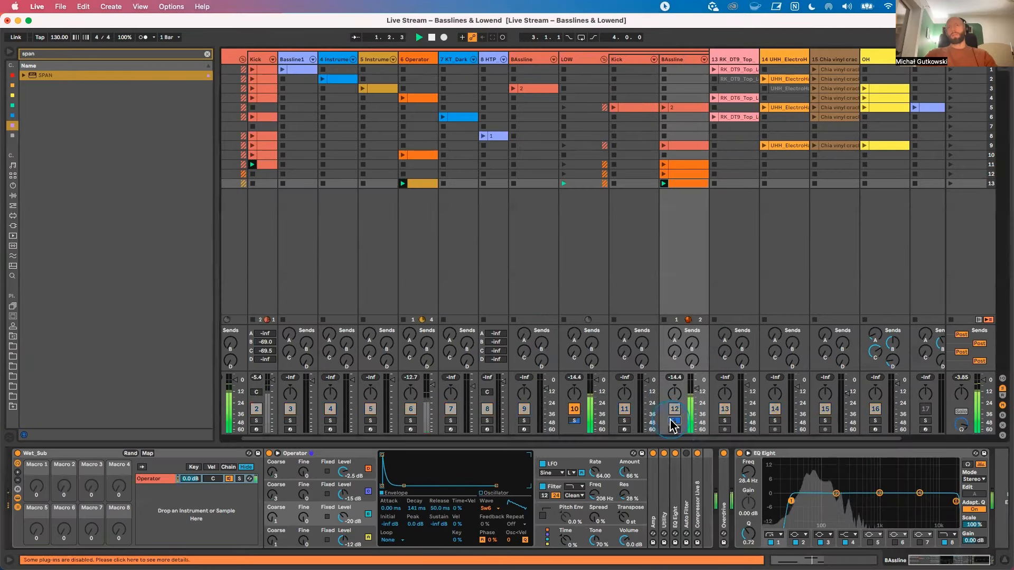
drag(837, 495, 845, 505)
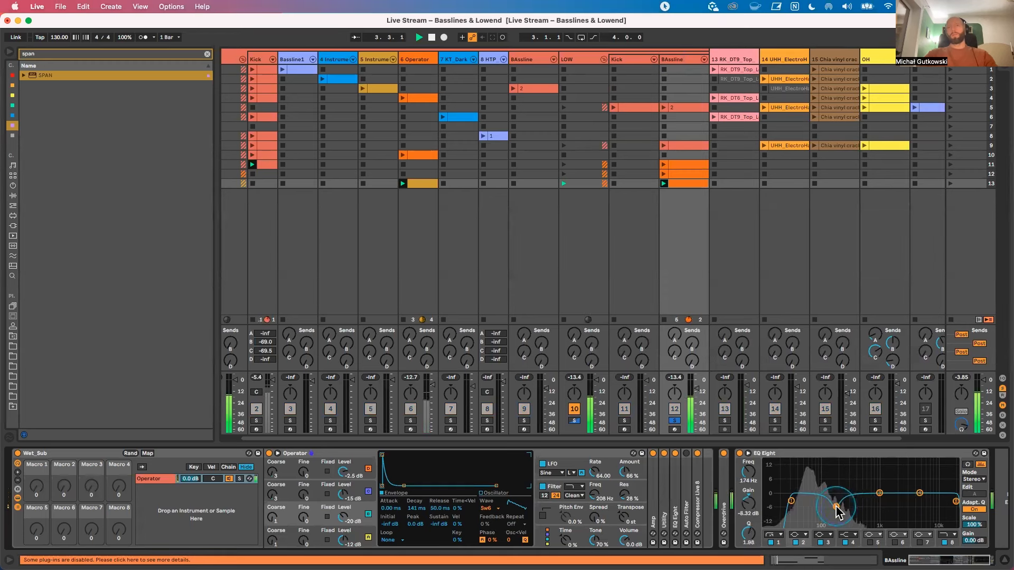
key(space)
key(space)
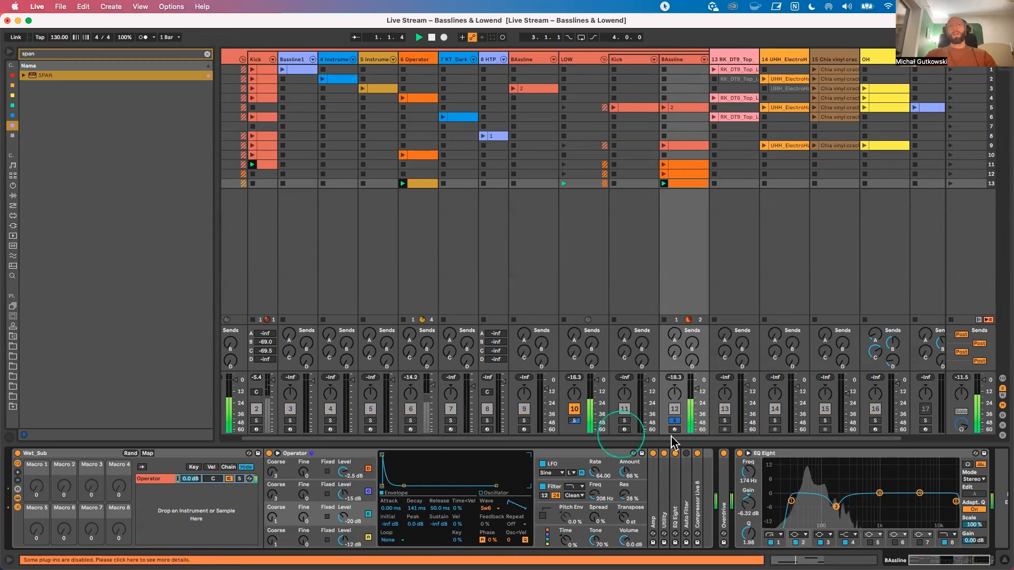
click(674, 420)
Step: Raise the low-cut frequency of the 6-Operator track's EQ Eight to 71.1 Hz
click(412, 62)
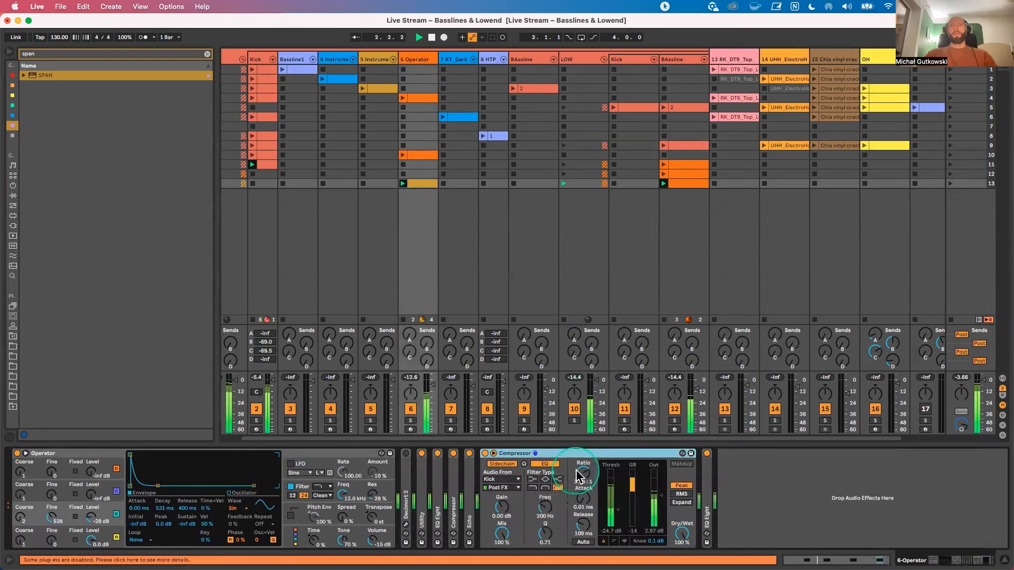
click(749, 497)
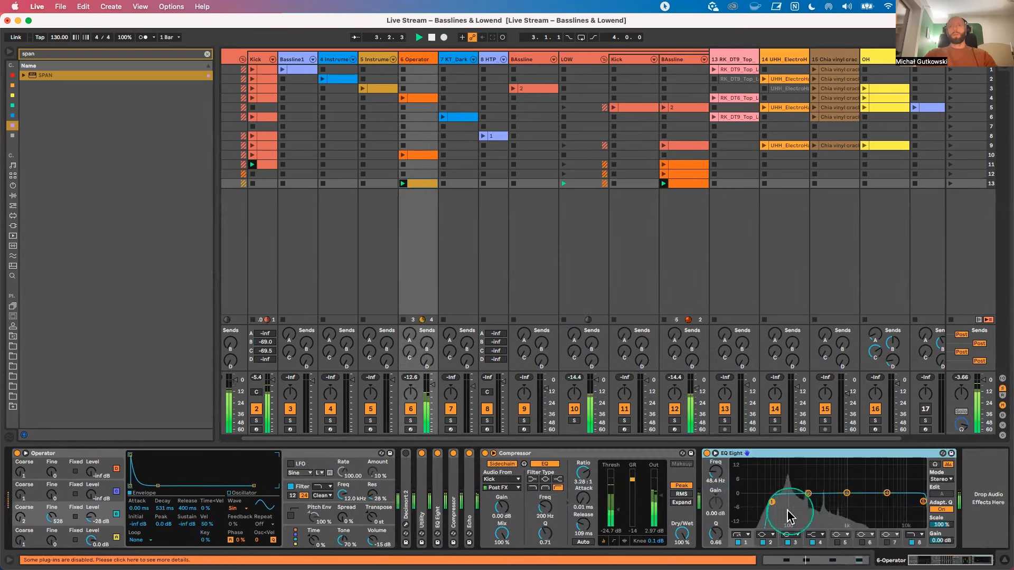
drag(767, 501, 775, 500)
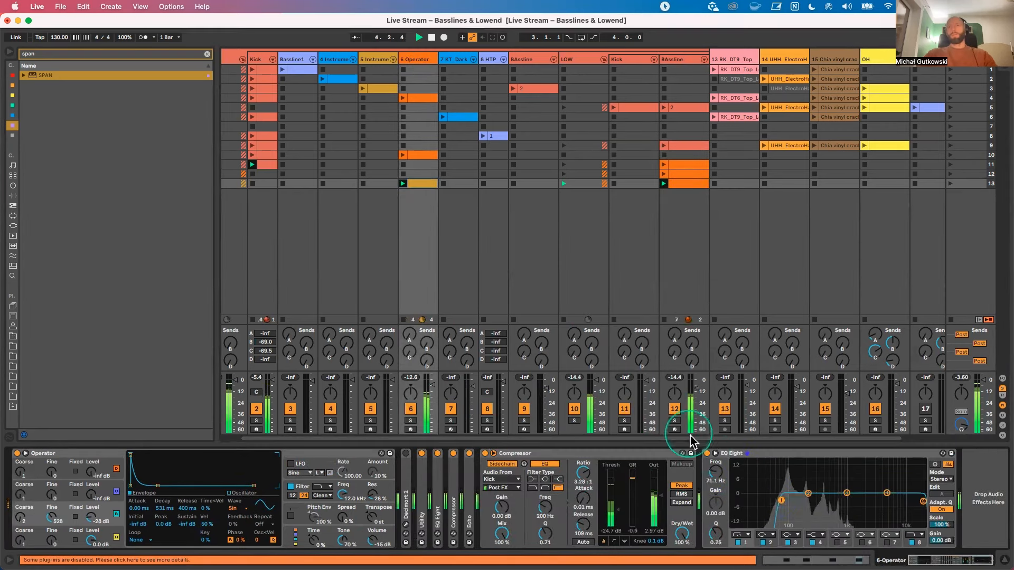
Step: Examine the 6-Operator signal's fundamental peak in the enlarged EQ Eight spectrum during playback
click(715, 454)
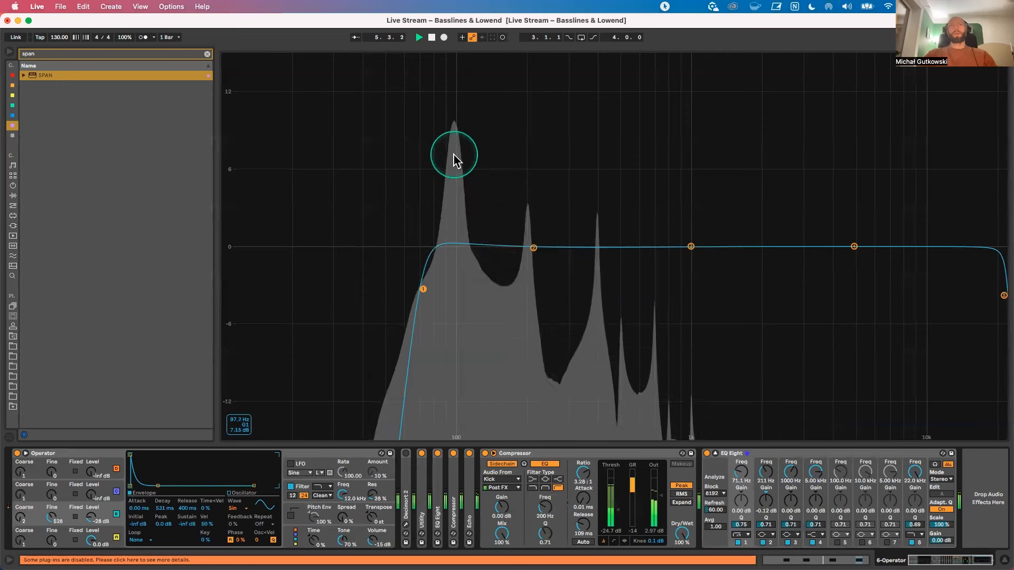
click(715, 453)
click(714, 454)
key(space)
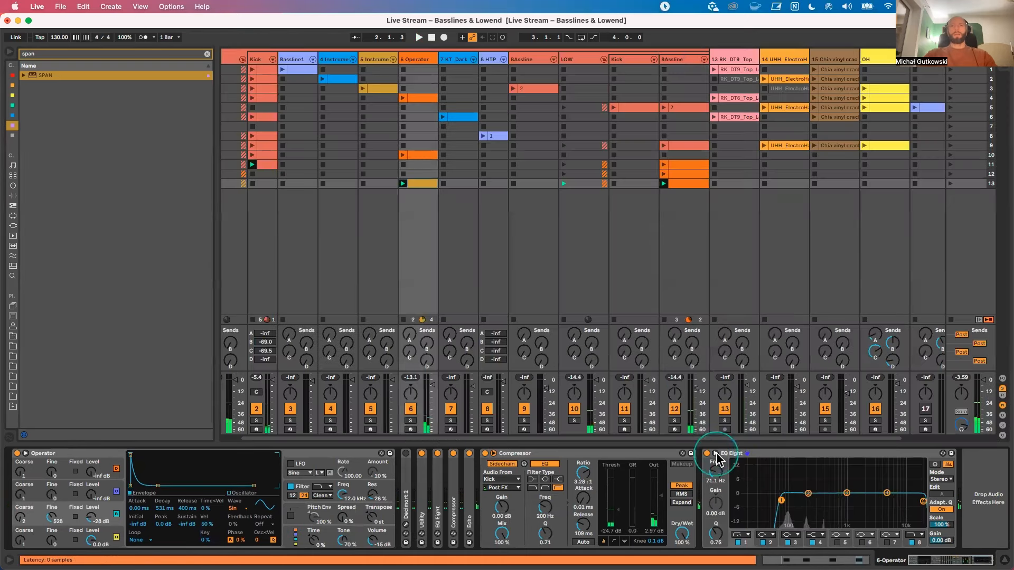
click(716, 453)
Step: Retune the second band of the BAssline track's EQ Eight to 97.9 Hz, -6.82 dB and Q 3.24 during playback
click(664, 182)
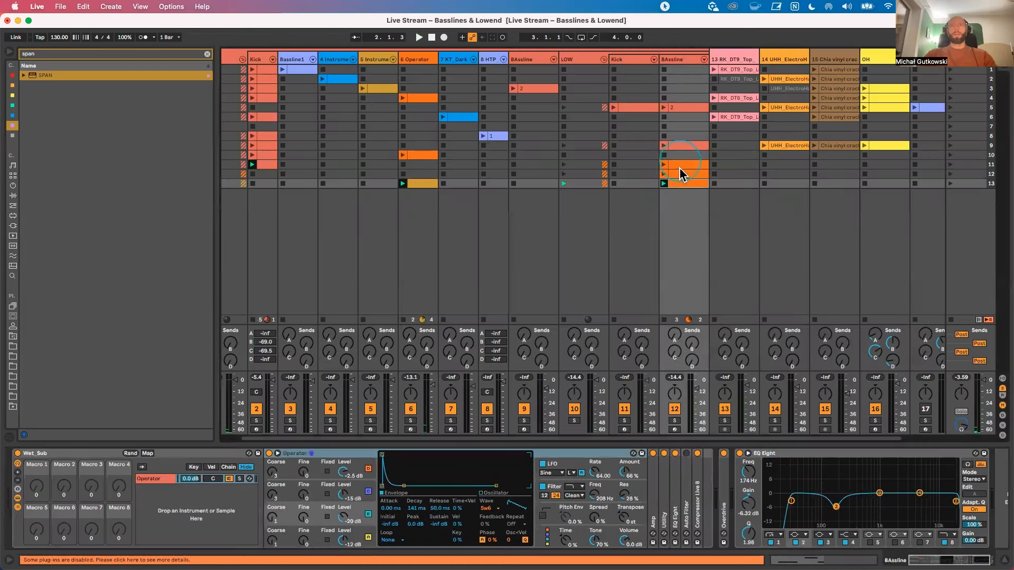
click(682, 59)
key(space)
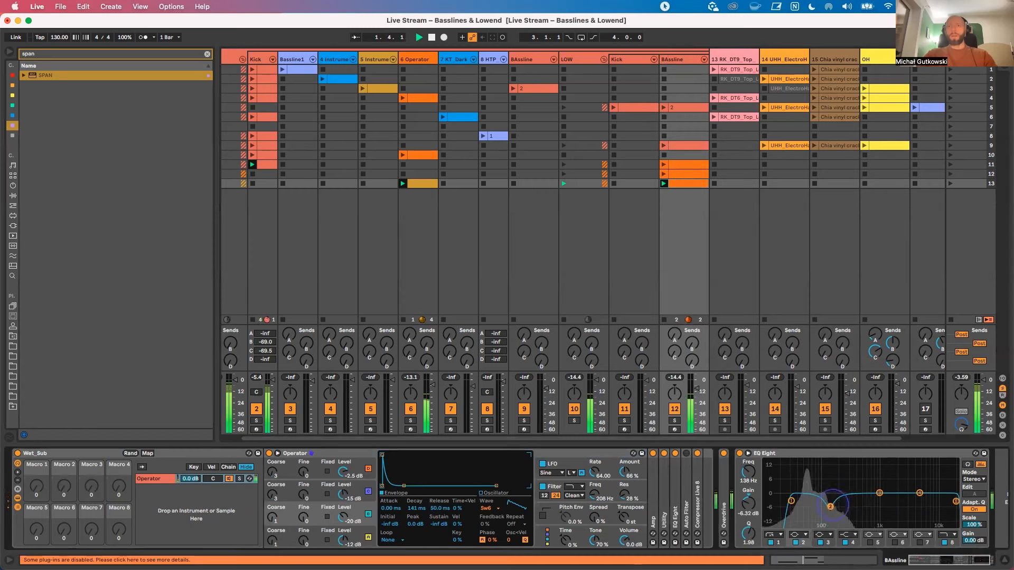
drag(828, 507, 822, 508)
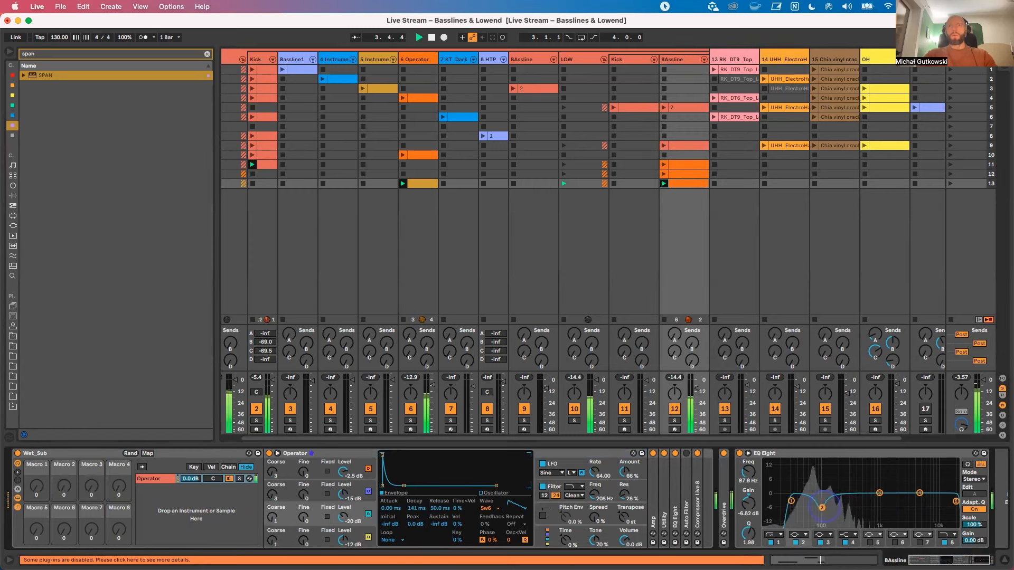
scroll(823, 512, up, 5)
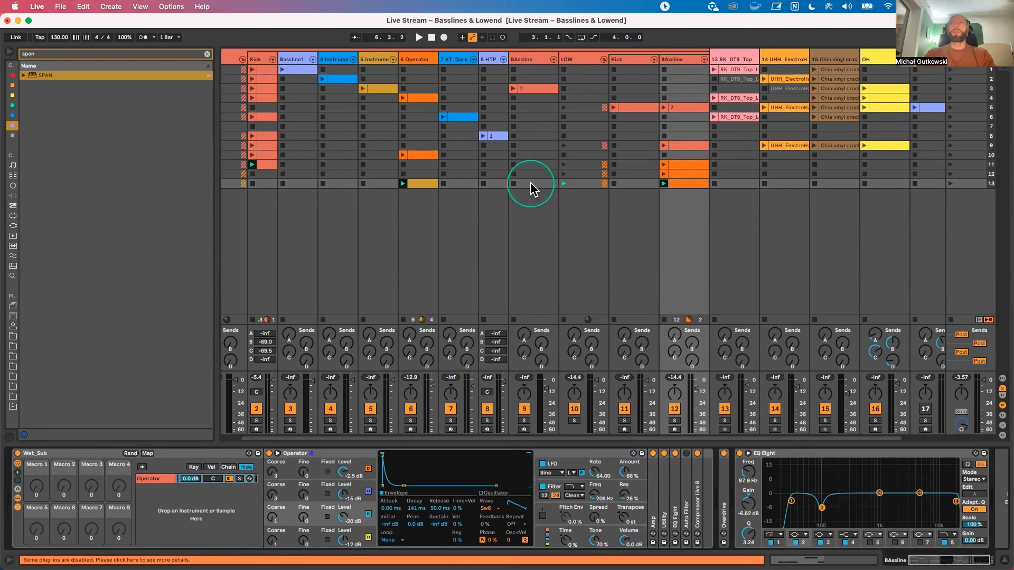
double_click(495, 184)
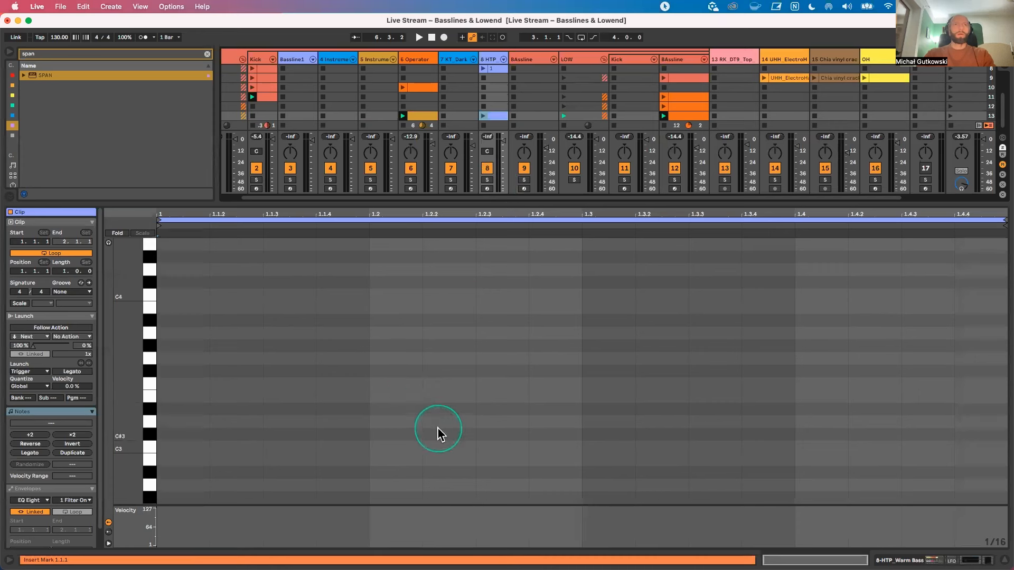
click(487, 189)
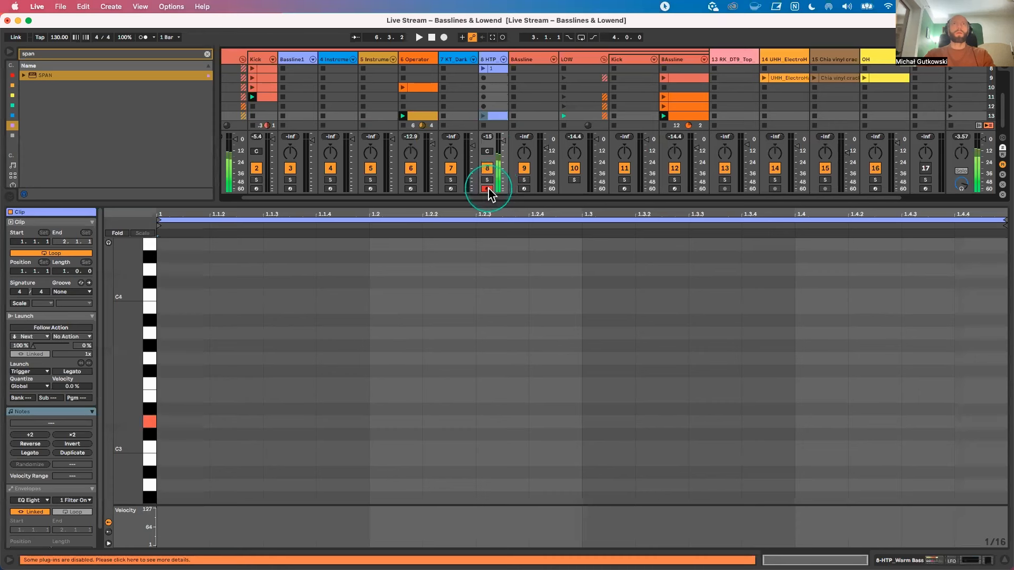
click(487, 189)
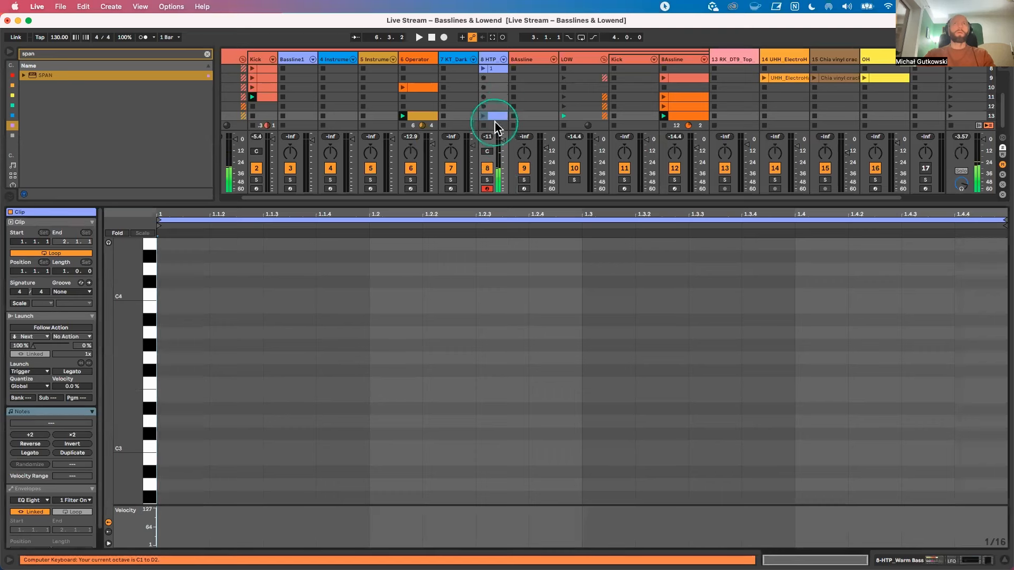
key(Delete)
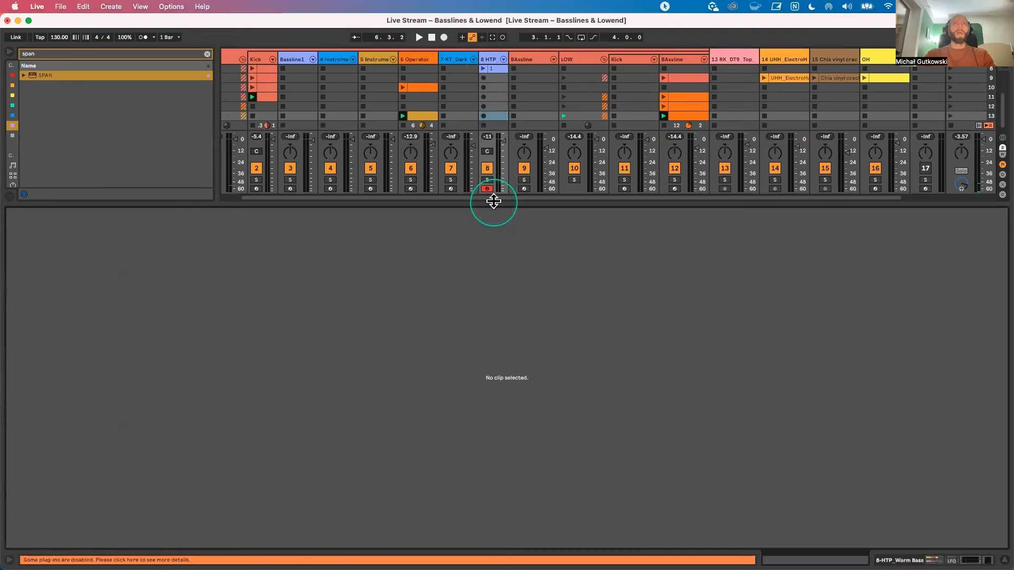
drag(493, 204, 502, 362)
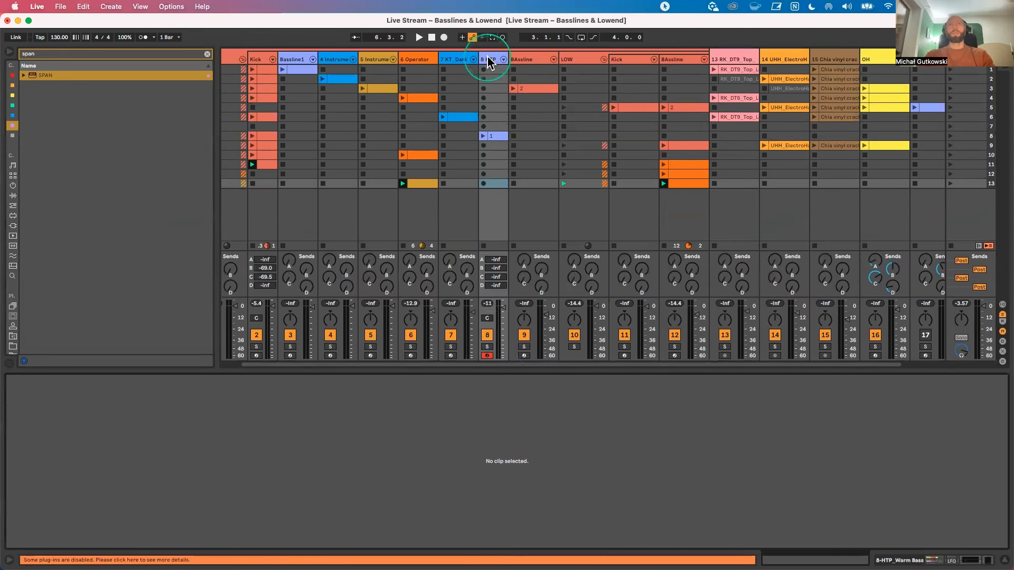
Step: Fold the LOW group and insert a MIDI track after track 13
click(605, 60)
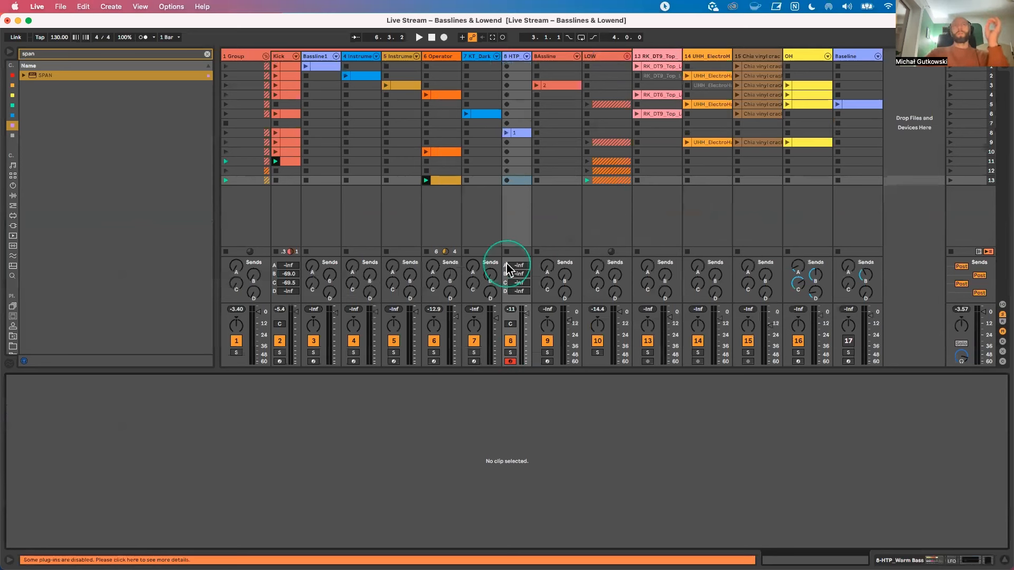
right_click(659, 56)
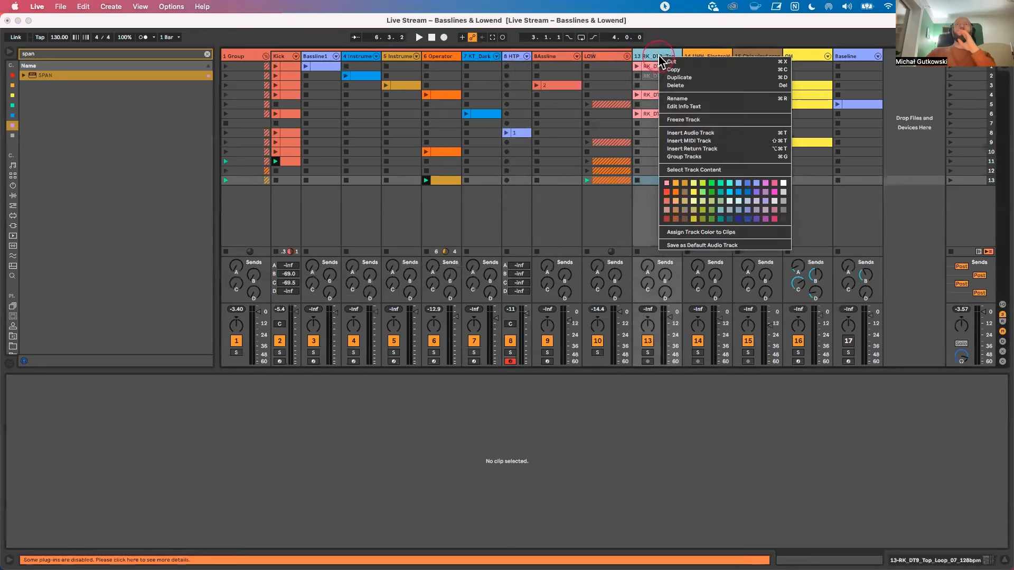
click(696, 141)
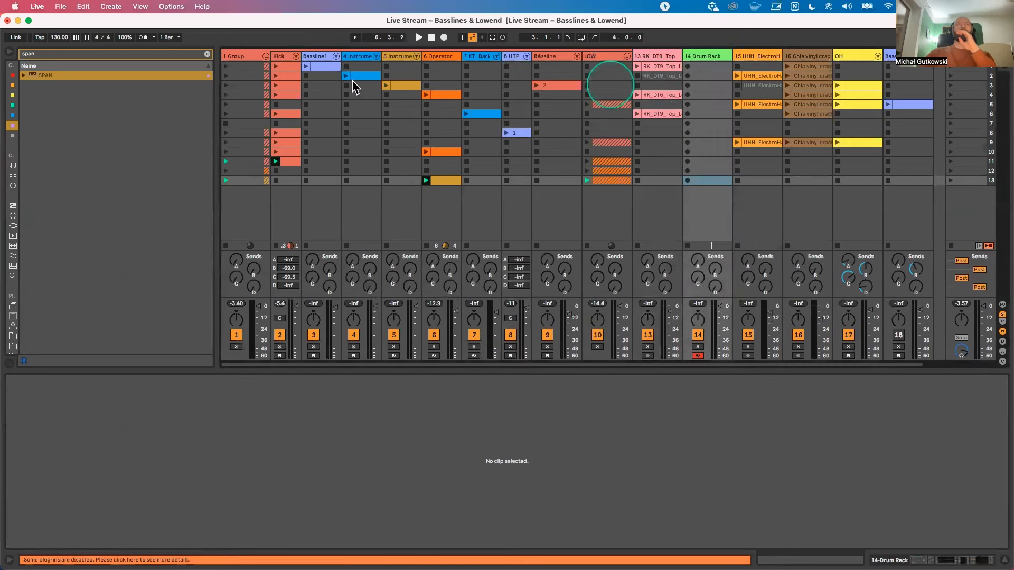
Step: Search the drum presets for "tom" and load Moje Tomy.adg onto the new MIDI track
click(206, 54)
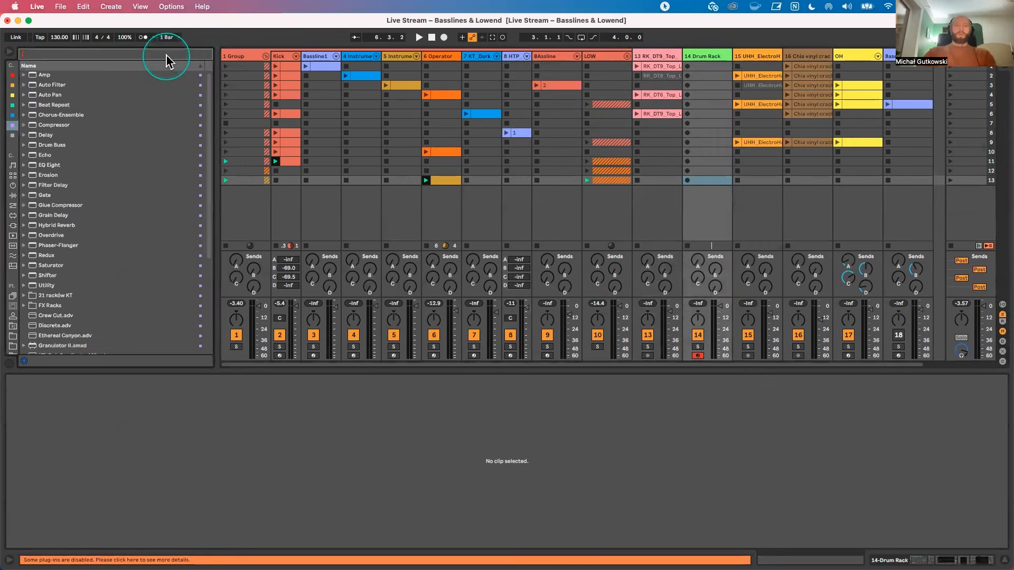
text(tom)
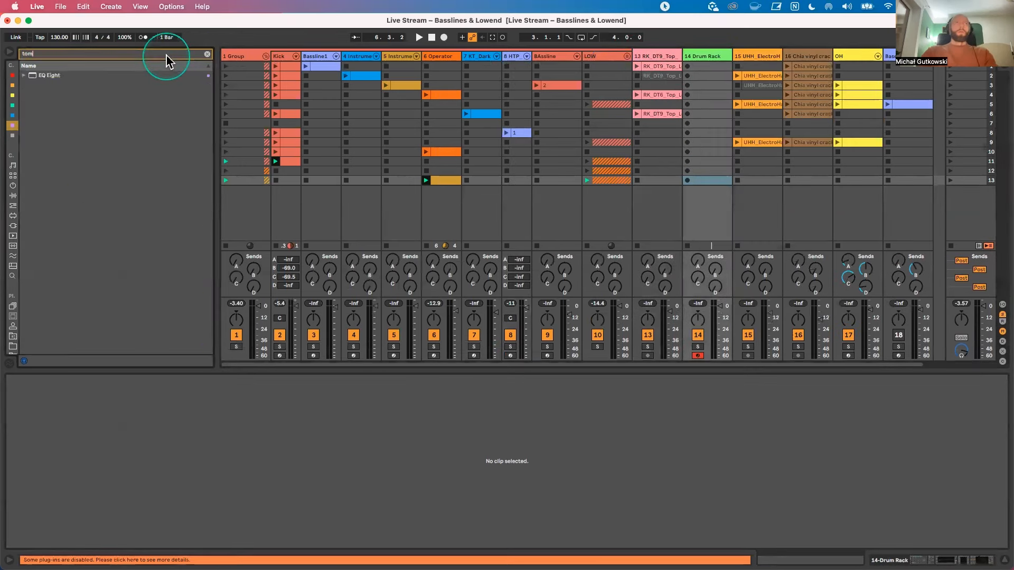
click(14, 178)
drag(48, 102, 686, 84)
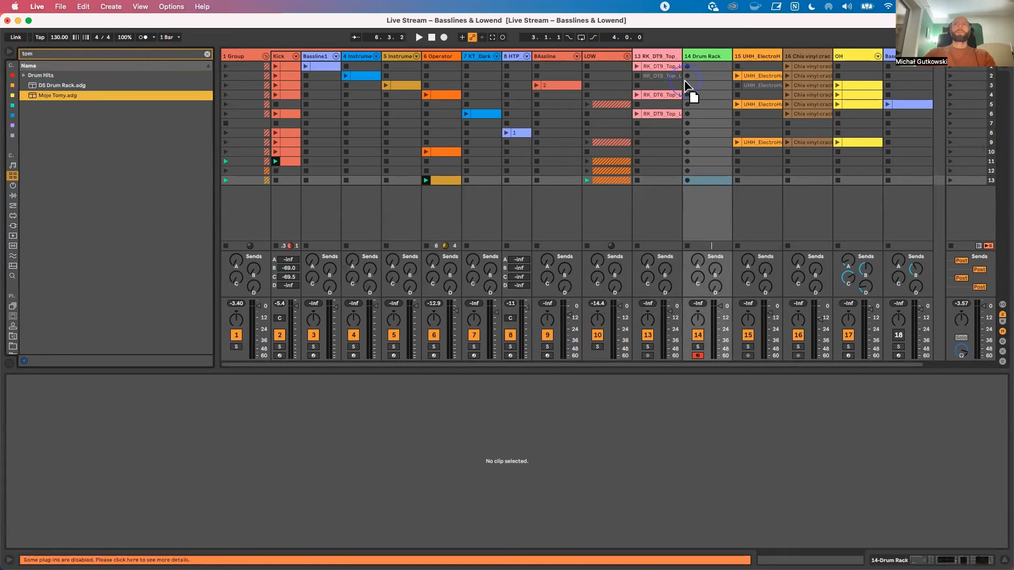
Step: Create a clip in scene 13 of the Moje Tomy track with a one-sixteenth tom note at 1.2.3, and launch it
double_click(707, 180)
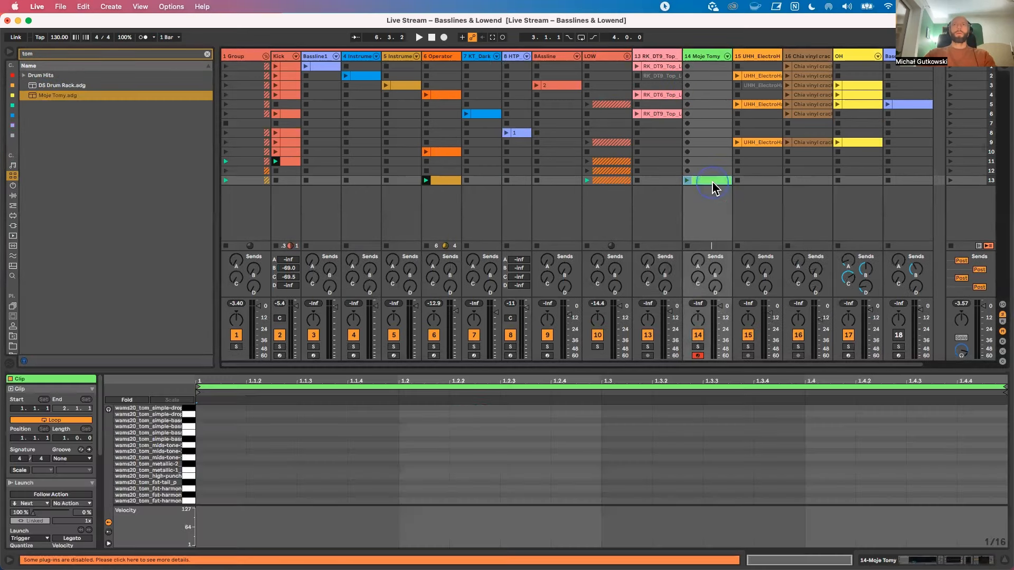
double_click(360, 427)
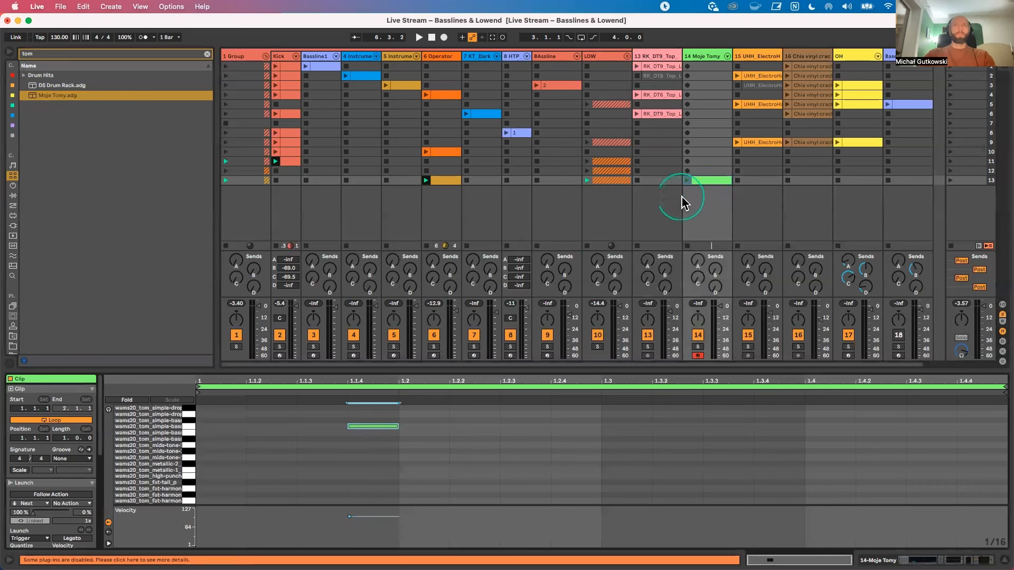
click(687, 180)
drag(373, 427, 526, 434)
click(524, 427)
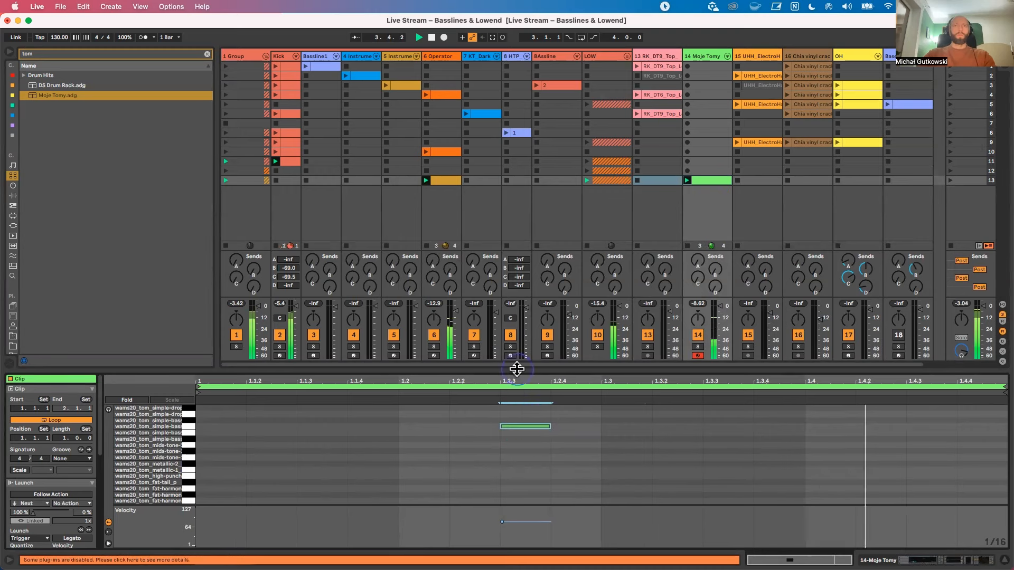
Step: Open the 6-Operator clip in scene 13 and check where its notes sit
click(447, 180)
scroll(492, 477, down, 2)
scroll(492, 478, down, 4)
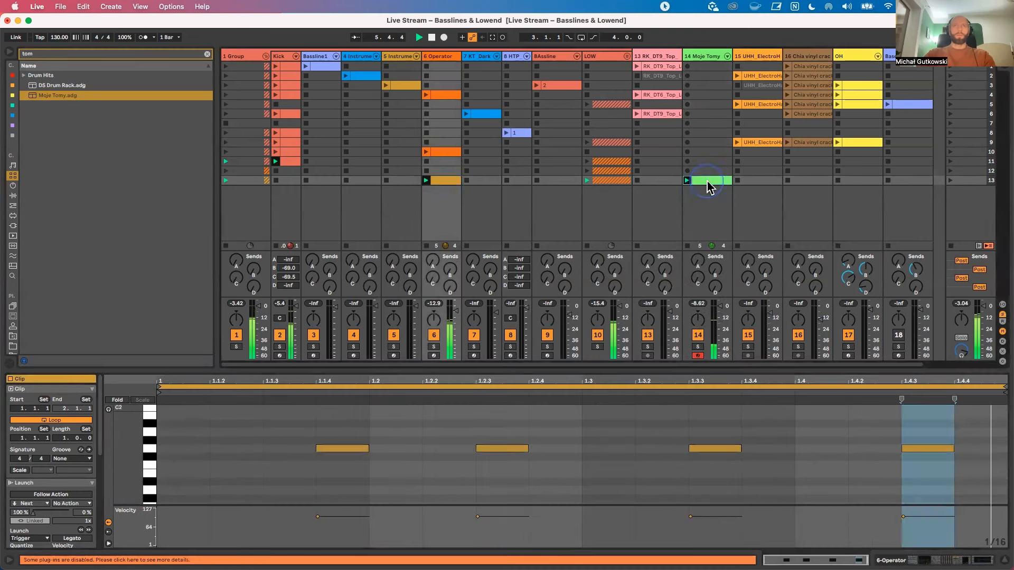
Step: In the scene 13 Moje Tomy clip, place the tom note at 1.2.4 on pitch A1 and set its velocity to 42
click(708, 182)
double_click(562, 427)
drag(567, 430, 581, 426)
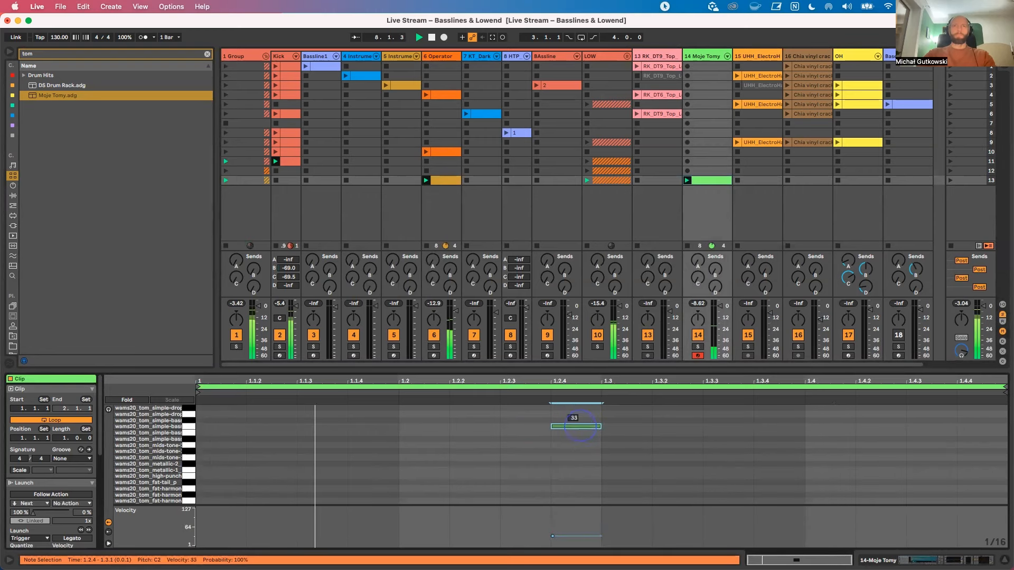
click(578, 446)
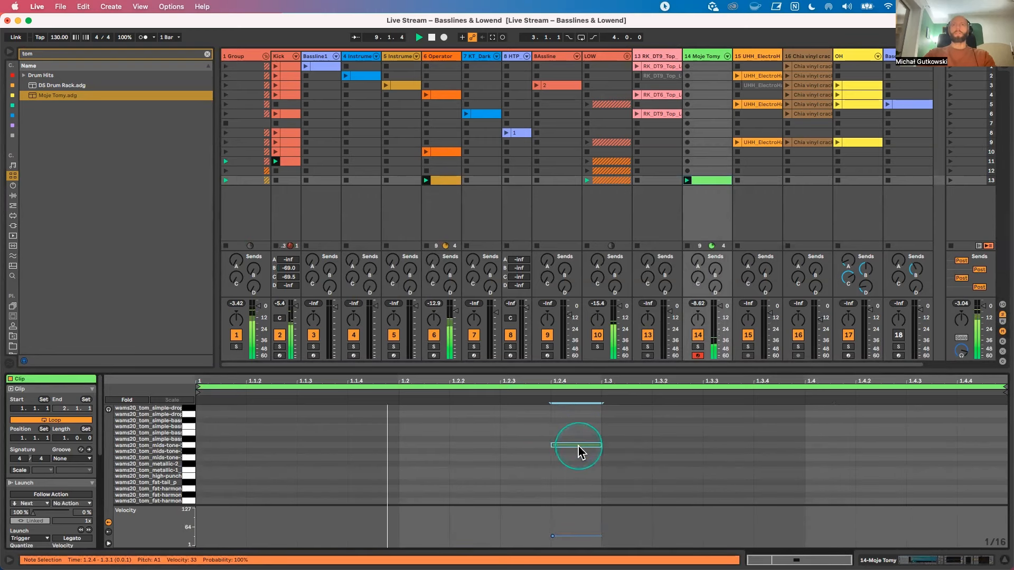
drag(579, 450, 580, 443)
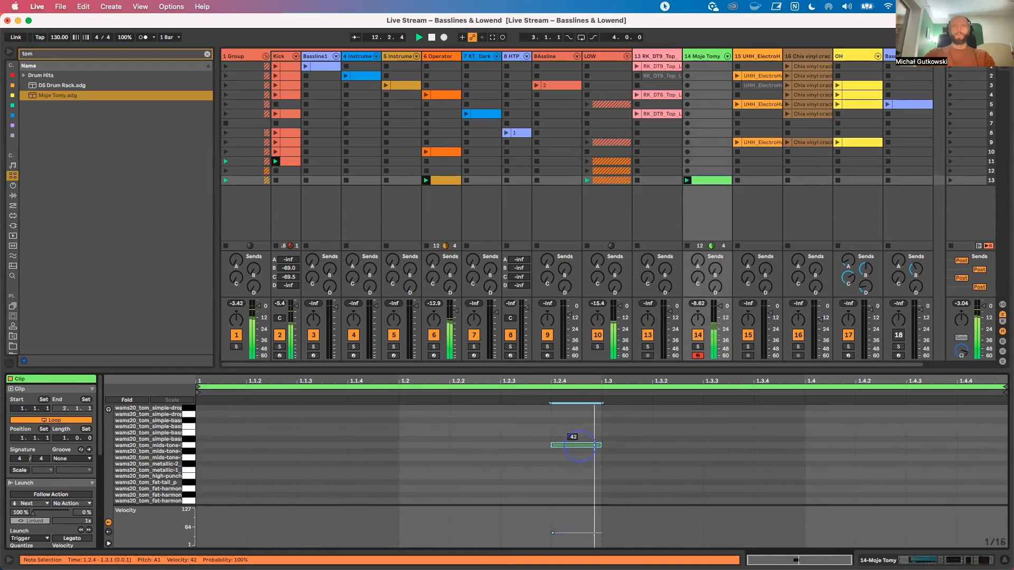
Step: Try extra tom notes in beat 4 and at 1.1.2 of the Moje Tomy clip, deleting each one again
drag(580, 446, 917, 451)
double_click(918, 445)
double_click(272, 445)
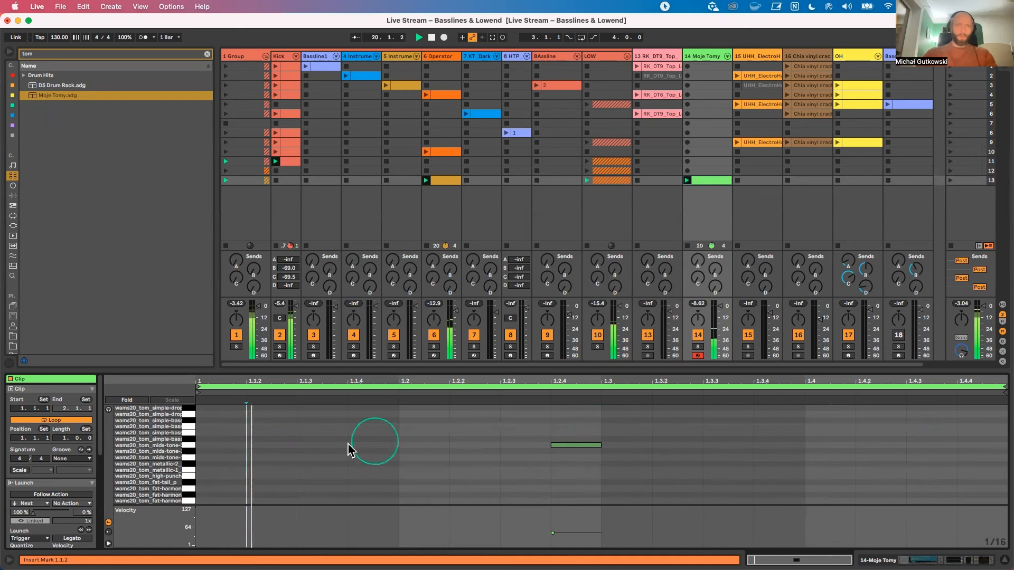
double_click(264, 451)
drag(266, 451, 275, 442)
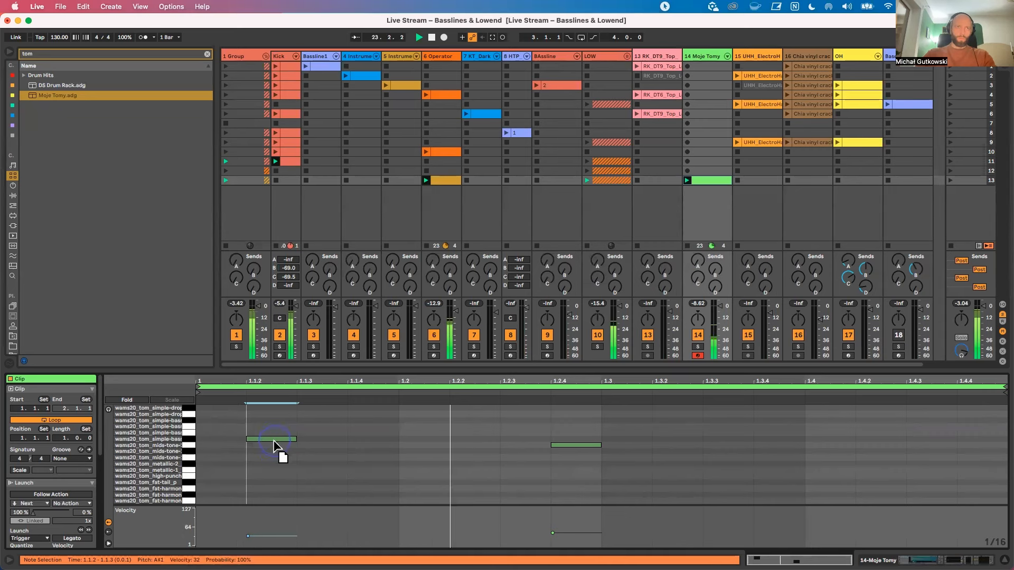
double_click(273, 447)
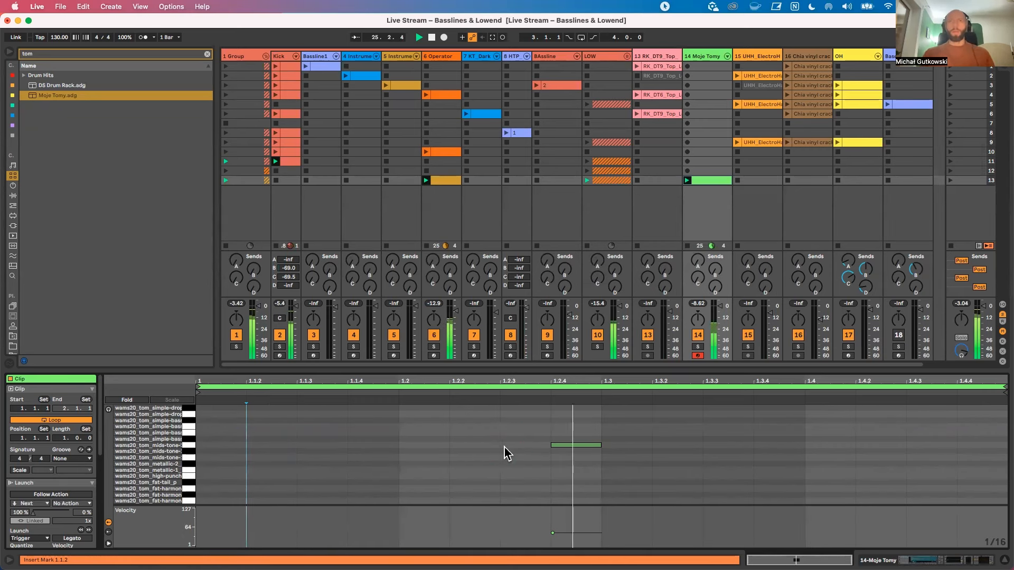
Step: Capture the currently playing clips into a new scene inserted below scene 13
click(964, 180)
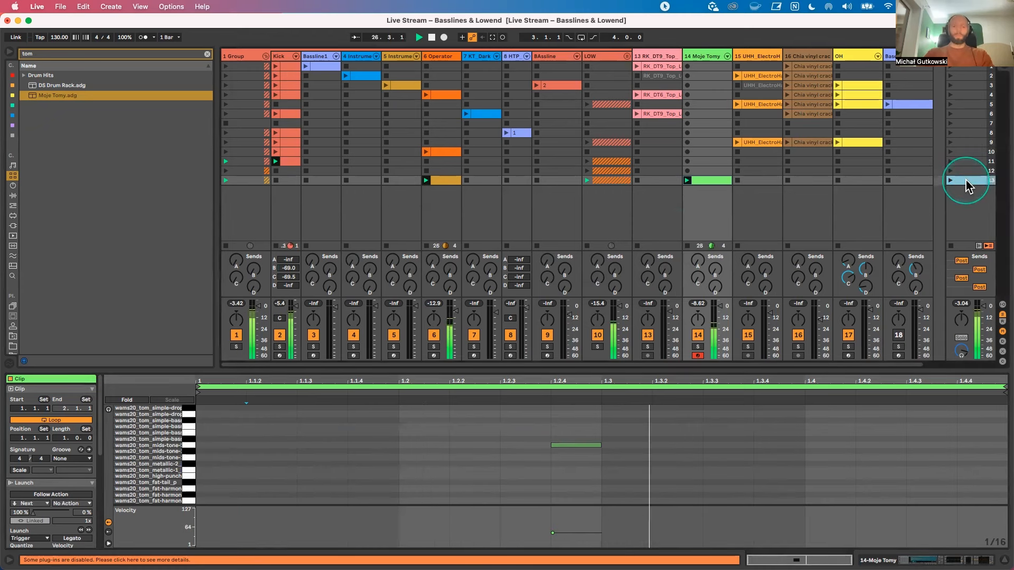
key(super+shift+i)
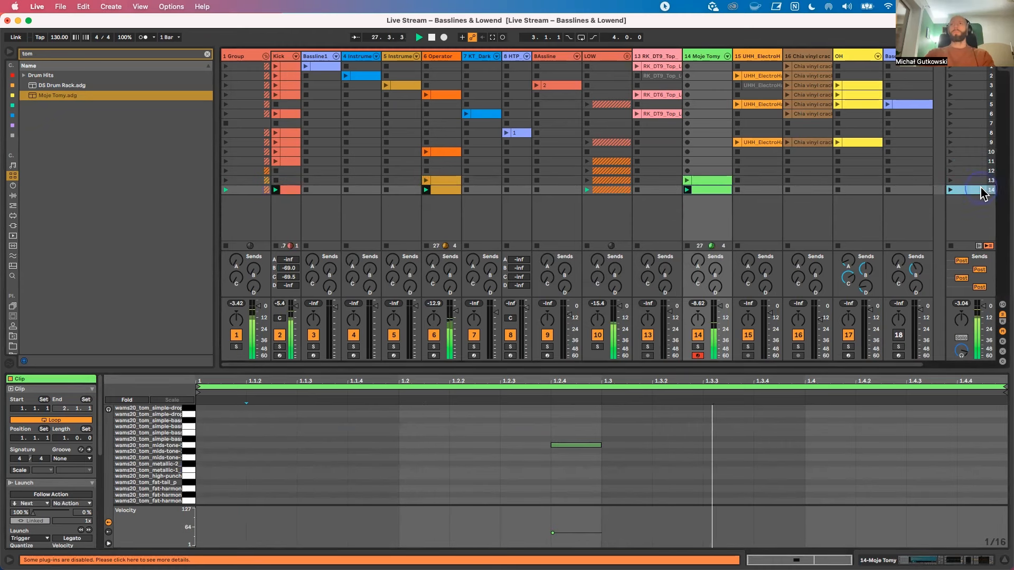
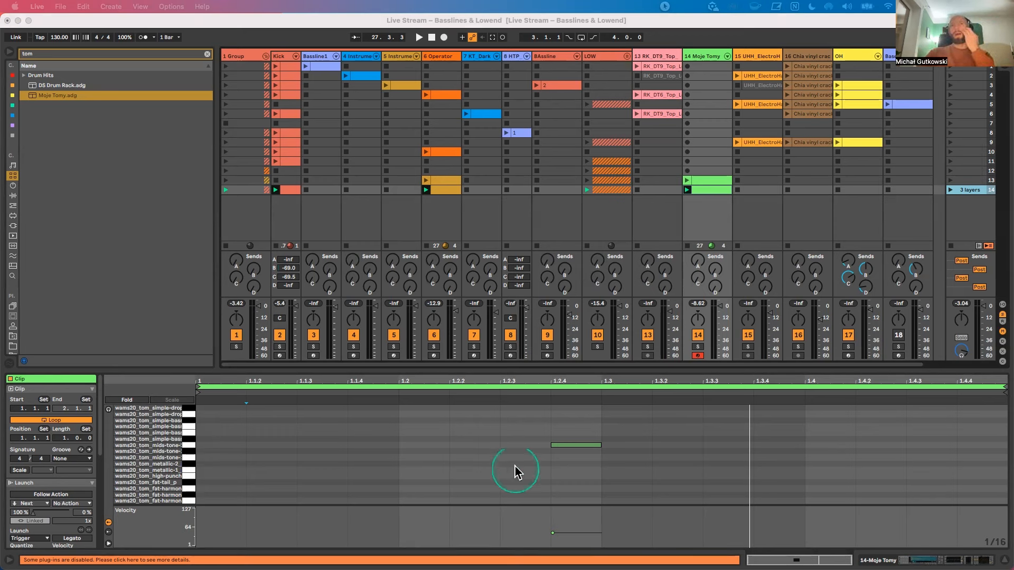
Step: Select the tom note at 1.2.4 in the Moje Tomy clip and unfold the LOW group track
click(552, 446)
click(555, 445)
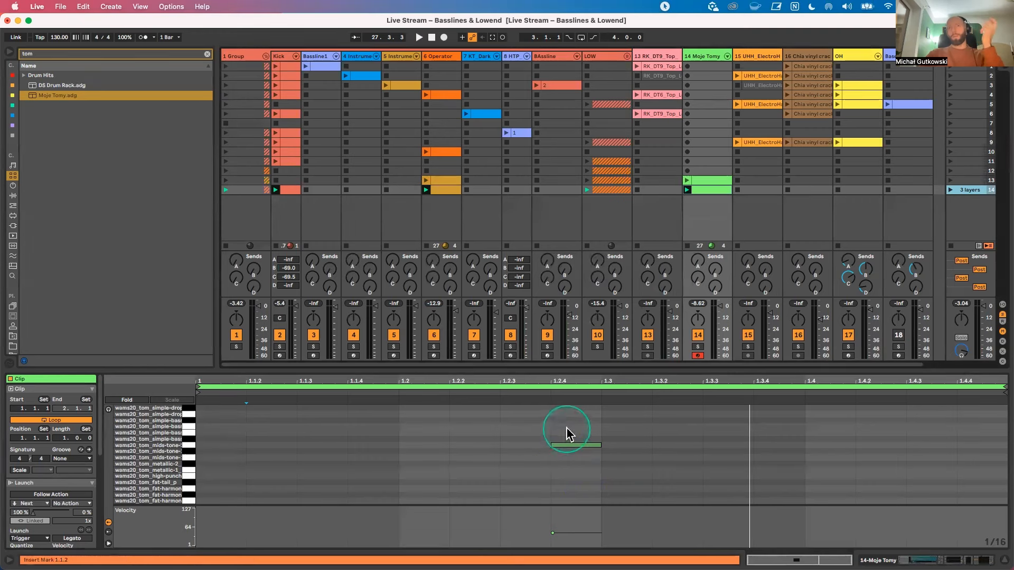
click(627, 56)
click(700, 200)
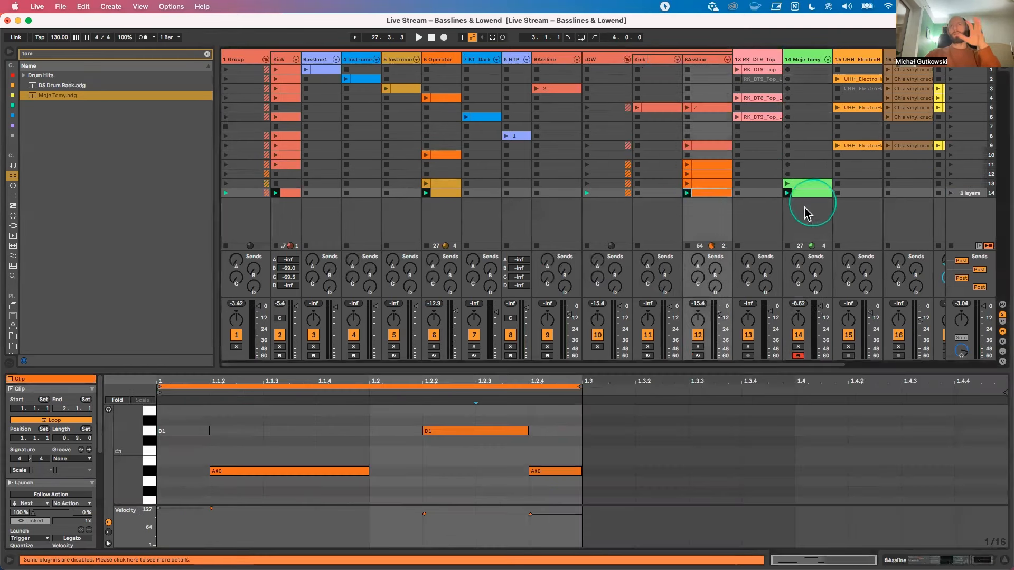
Step: Show the 6-Operator track's device chain and collapse its sidechained Compressor
click(451, 192)
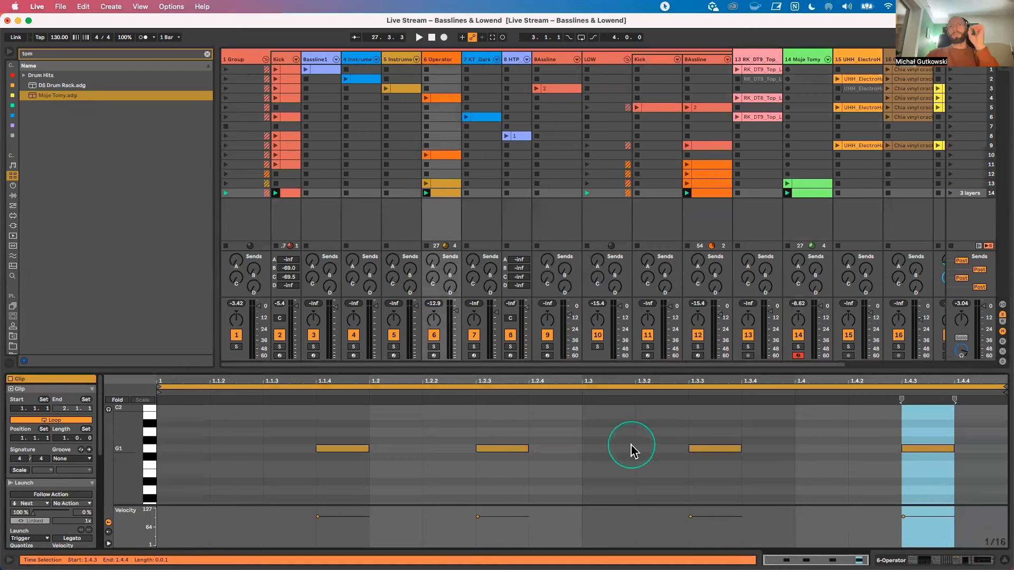
double_click(437, 59)
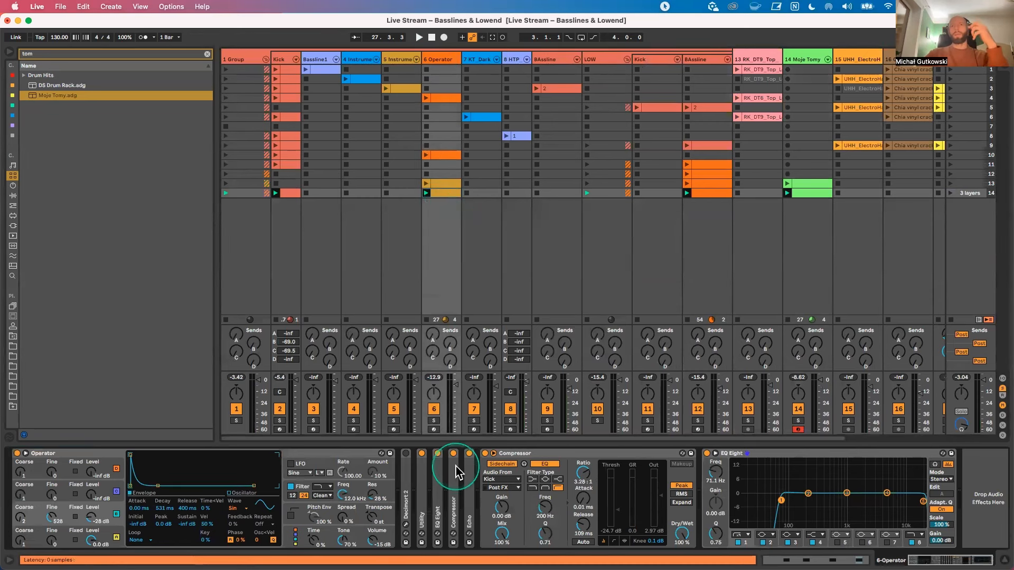
double_click(520, 453)
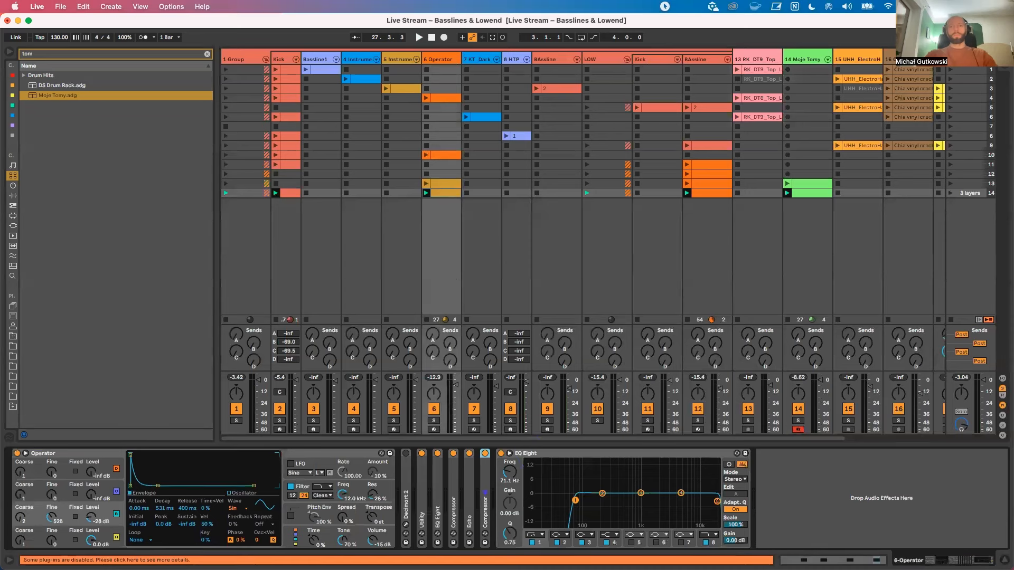
Step: Show the scene 14 6-Operator and BAssline clips together in an enlarged note editor to compare their pitches
double_click(446, 191)
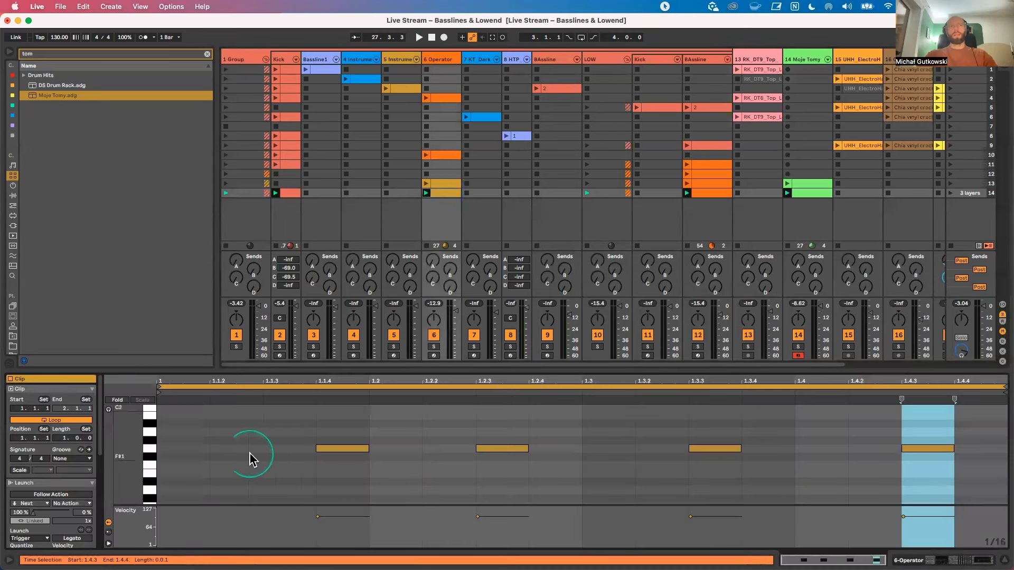
drag(132, 442, 136, 436)
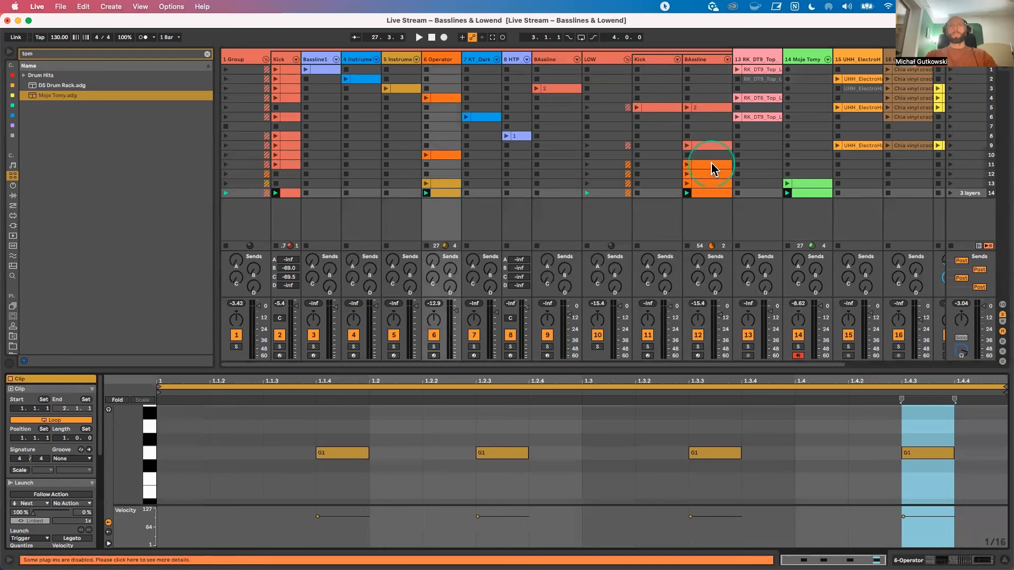
click(707, 192)
shift+click(446, 192)
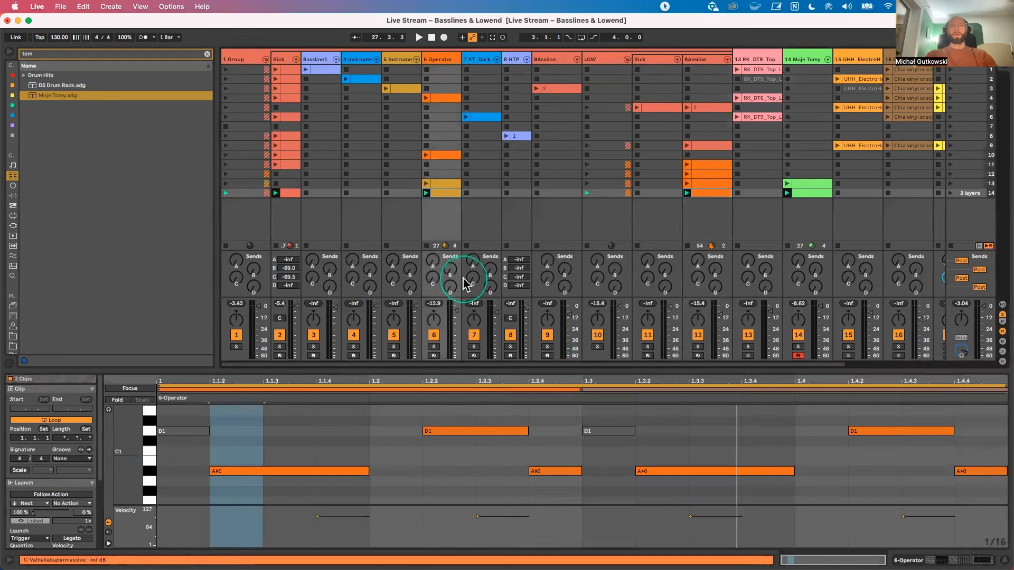
drag(448, 369, 419, 324)
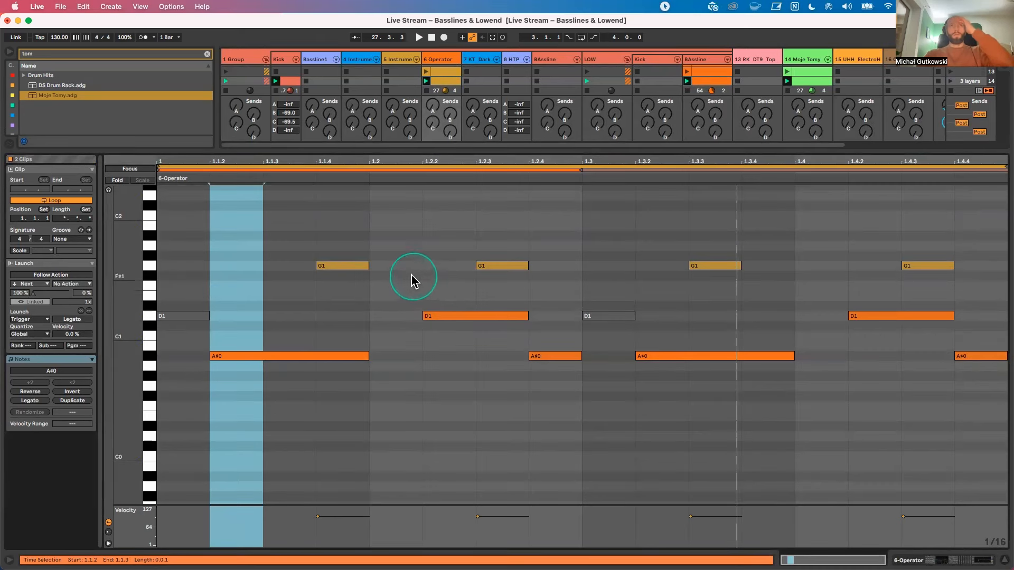
Step: Transpose the four 6-Operator notes down to D1, play the loop, and raise them back to G1
drag(333, 242, 977, 296)
key(Down)
key(Down)
key(Down)
key(Down)
key(Down)
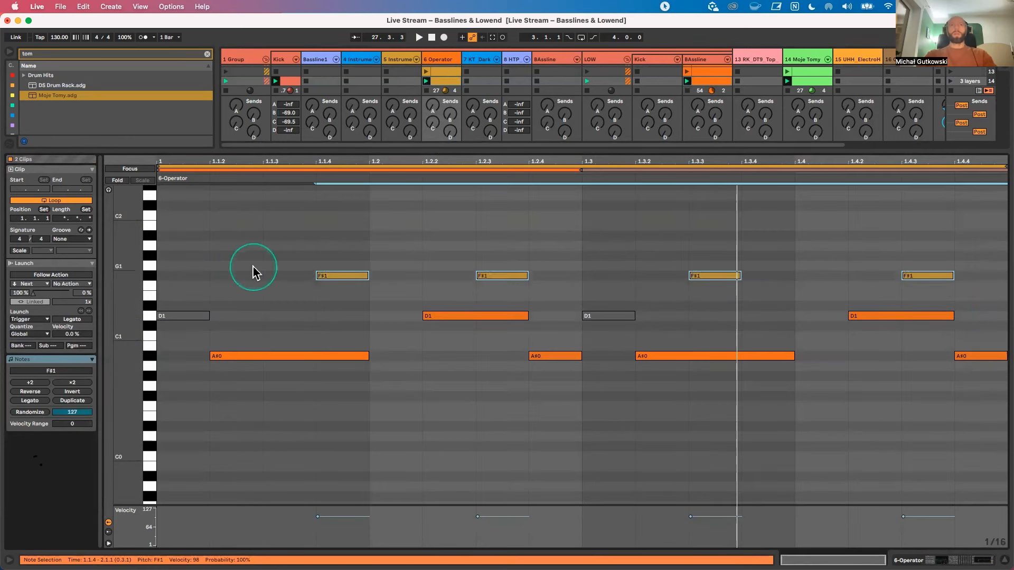
key(space)
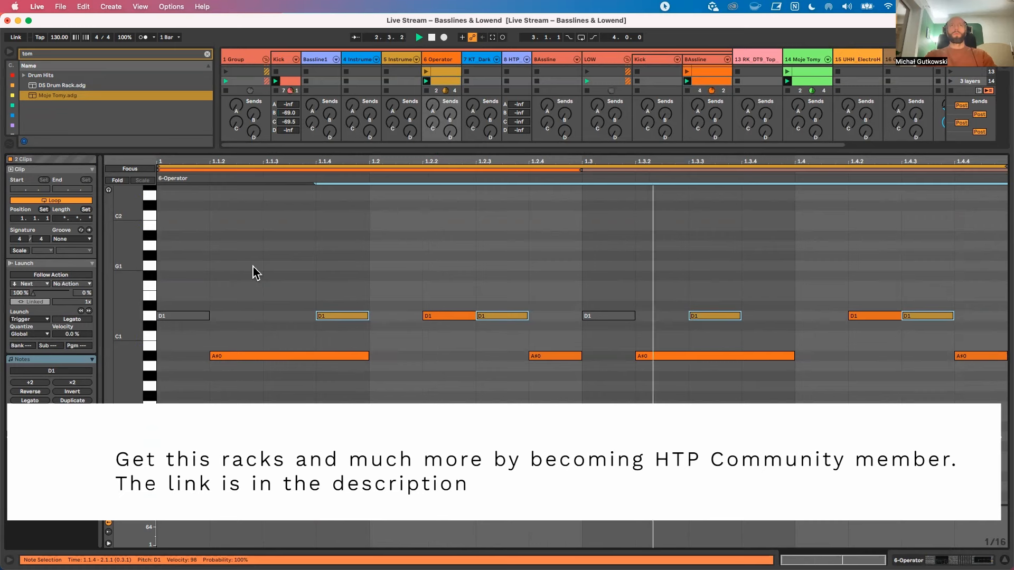
key(Up)
key(Up)
key(Up)
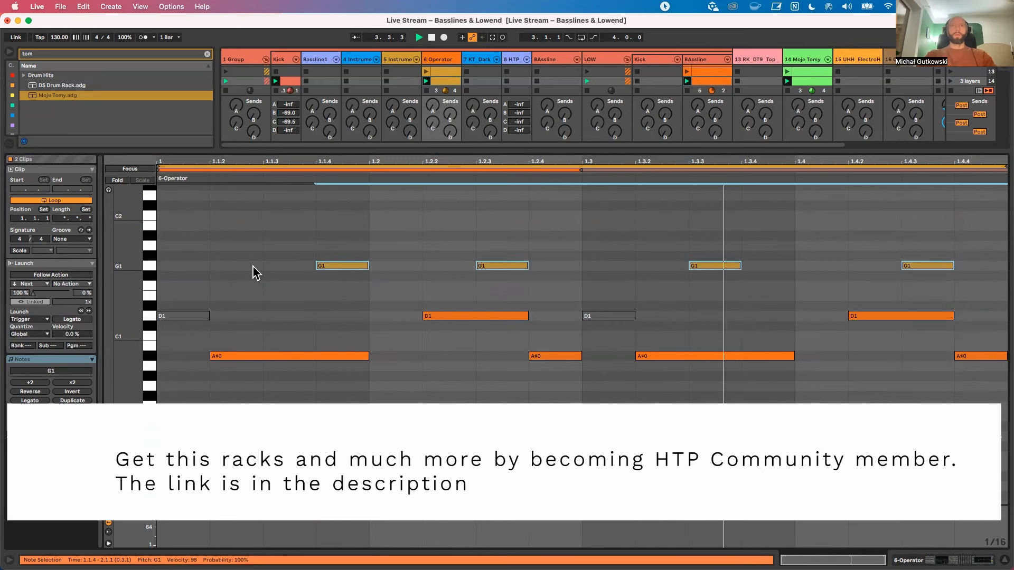
Step: Compare the four 6-Operator notes on D1 once more against the bassline, moving them back up to G1
key(Down)
key(Down)
key(Down)
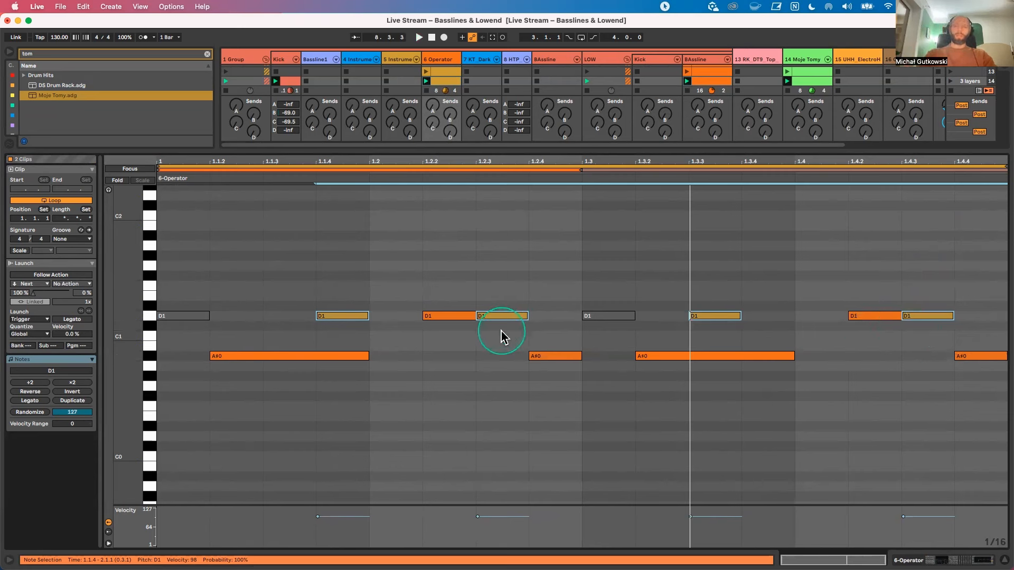
key(Up)
key(Up)
key(Up)
key(Up)
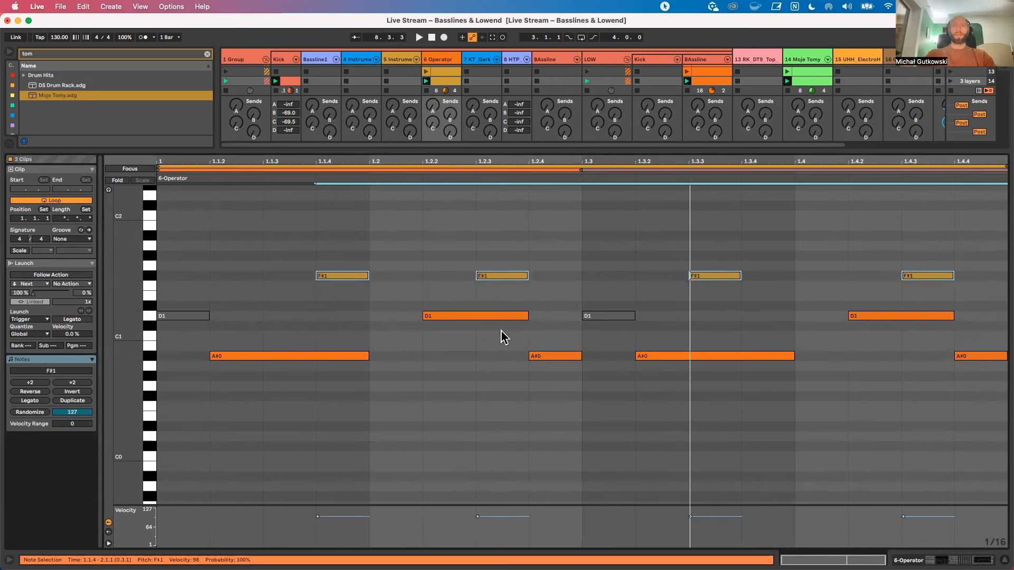
key(Up)
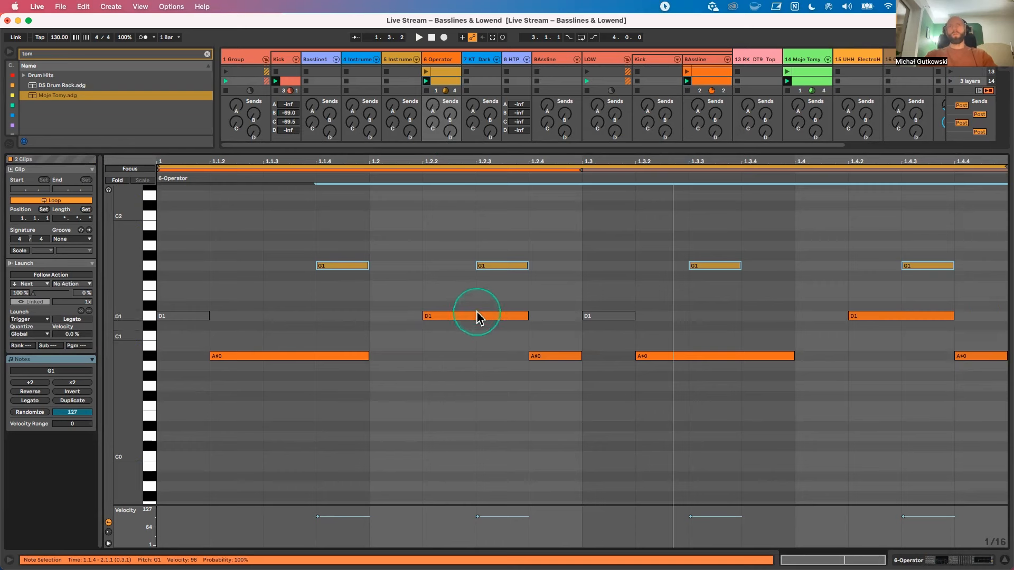
click(410, 315)
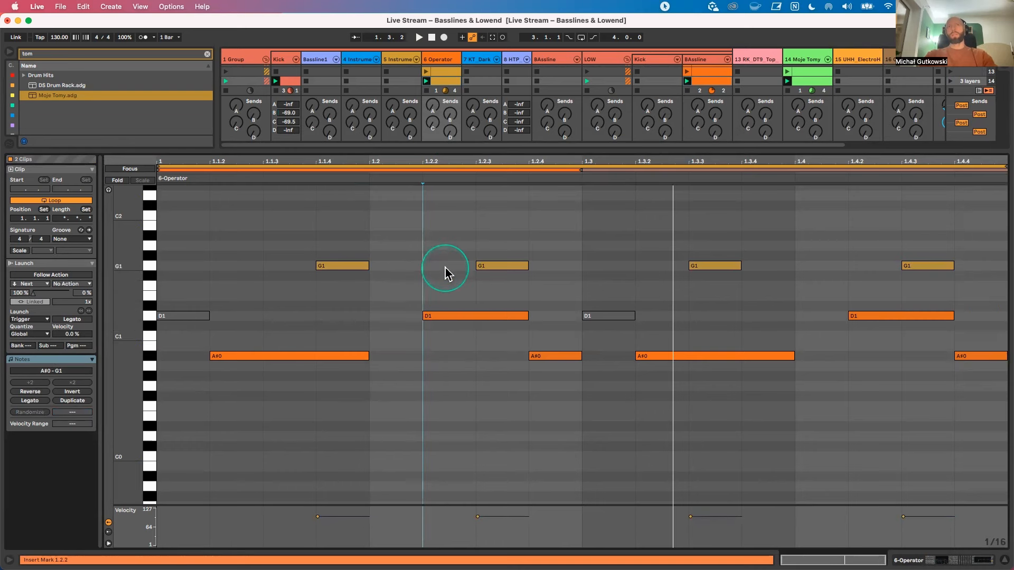
Step: Switch between the scene 14 Moje Tomy, 6-Operator and BAssline clips to check where their notes sit
click(808, 81)
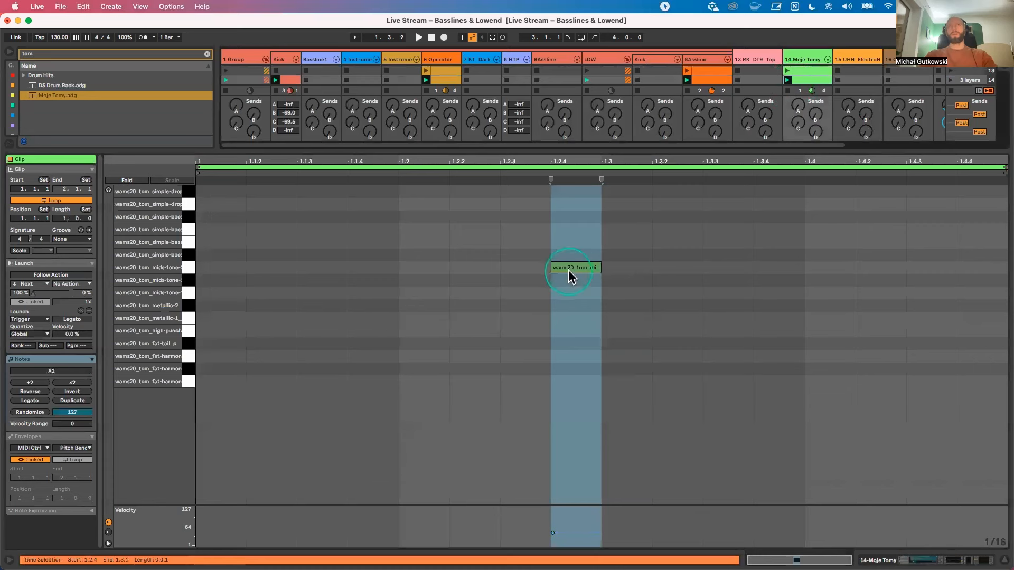
click(569, 268)
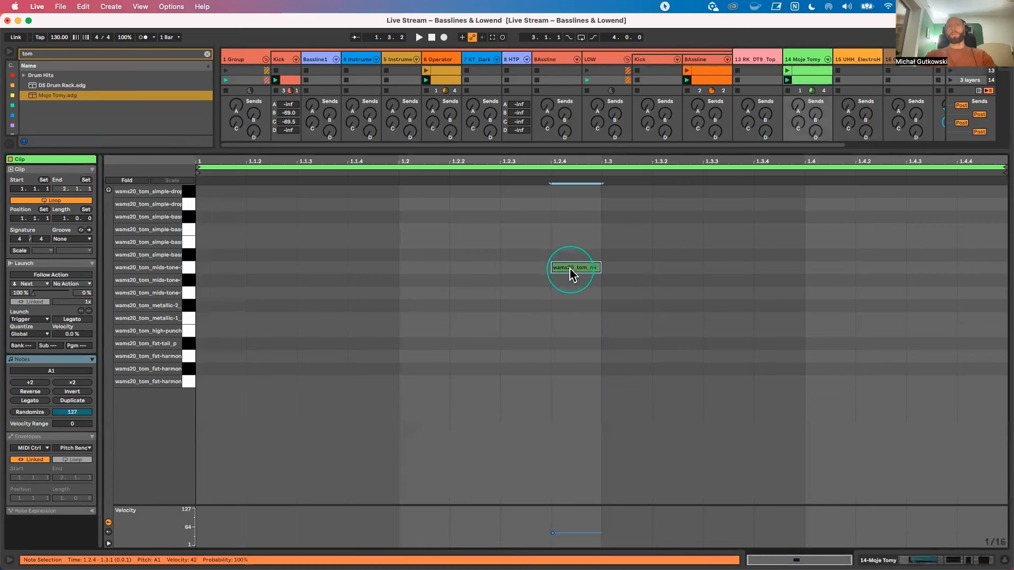
click(447, 81)
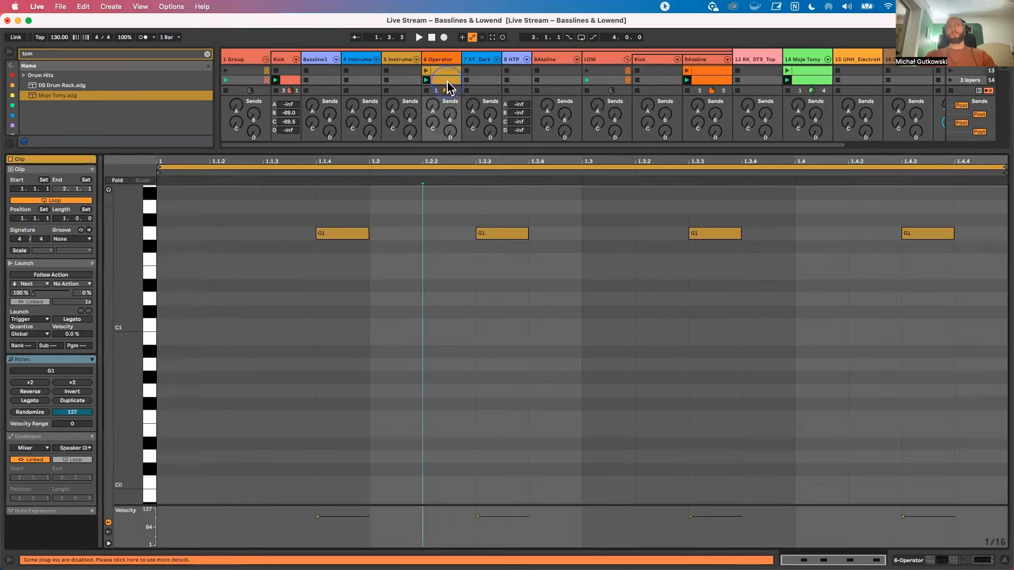
shift+click(805, 79)
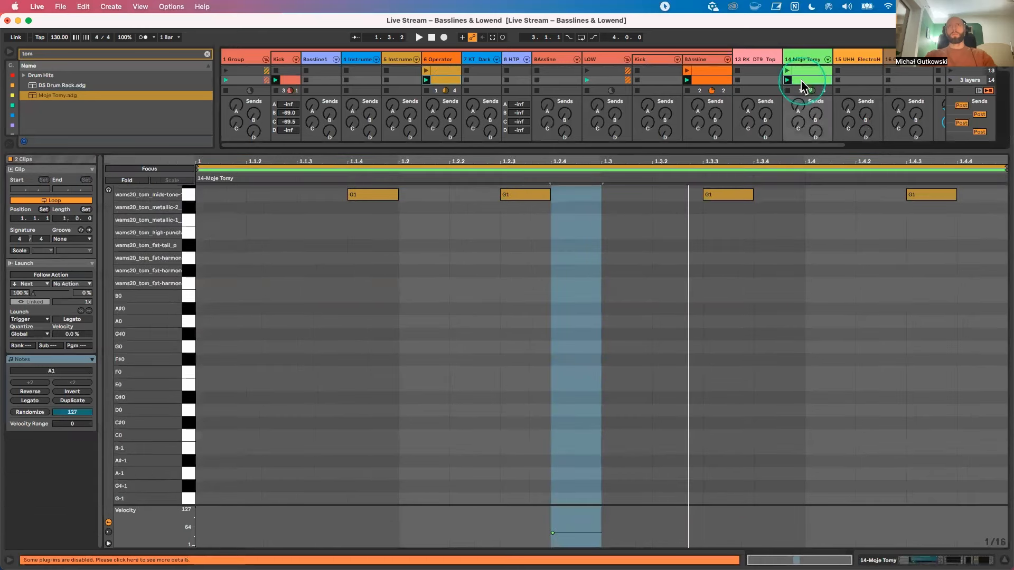
shift+click(710, 80)
click(449, 79)
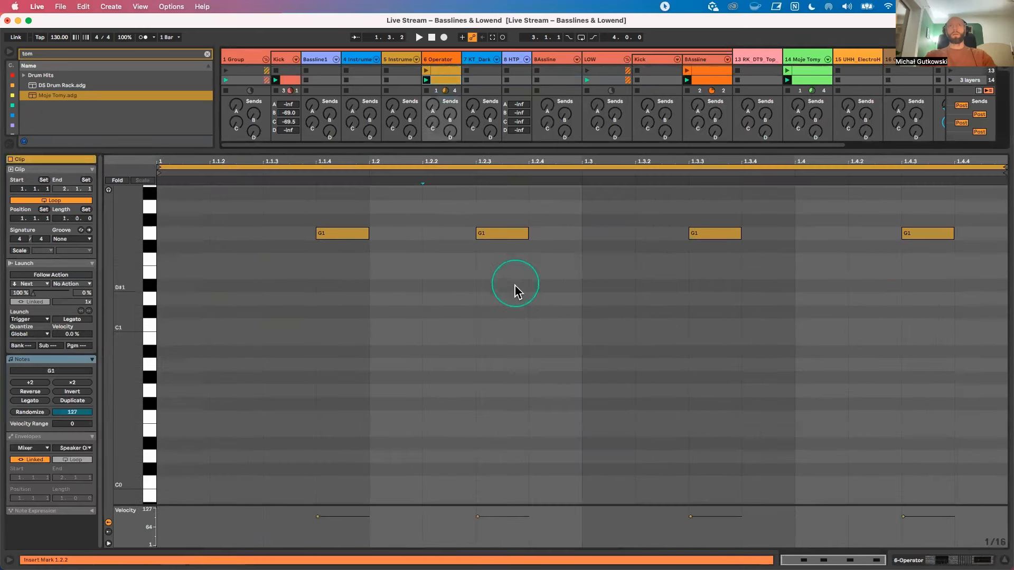
scroll(513, 288, up, 3)
drag(136, 335, 165, 306)
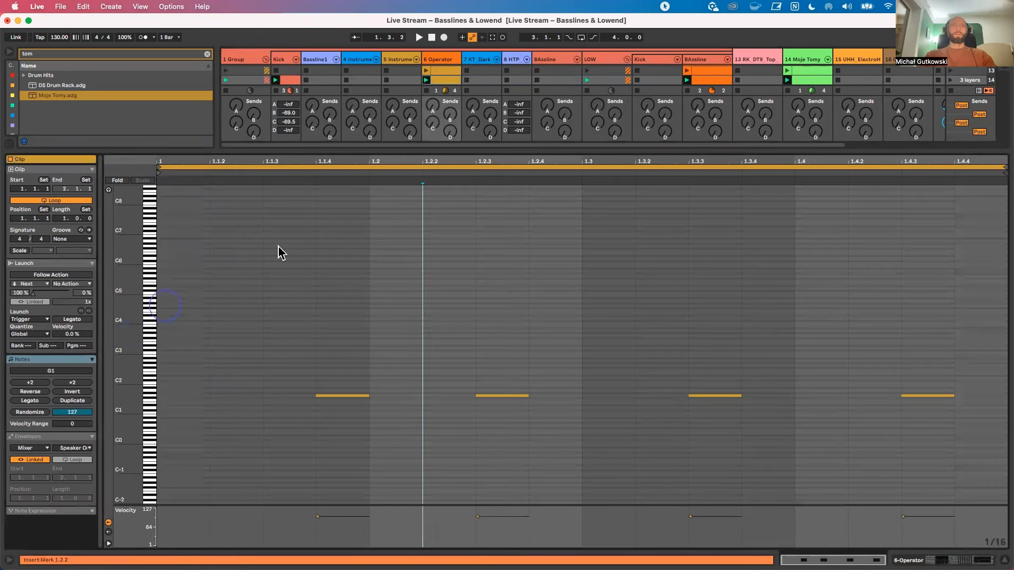
Step: Show the scene 14 6-Operator, BAssline and Moje Tomy clips in one editor and compare their notes at 1.2.4
click(451, 81)
shift+click(705, 82)
shift+click(821, 81)
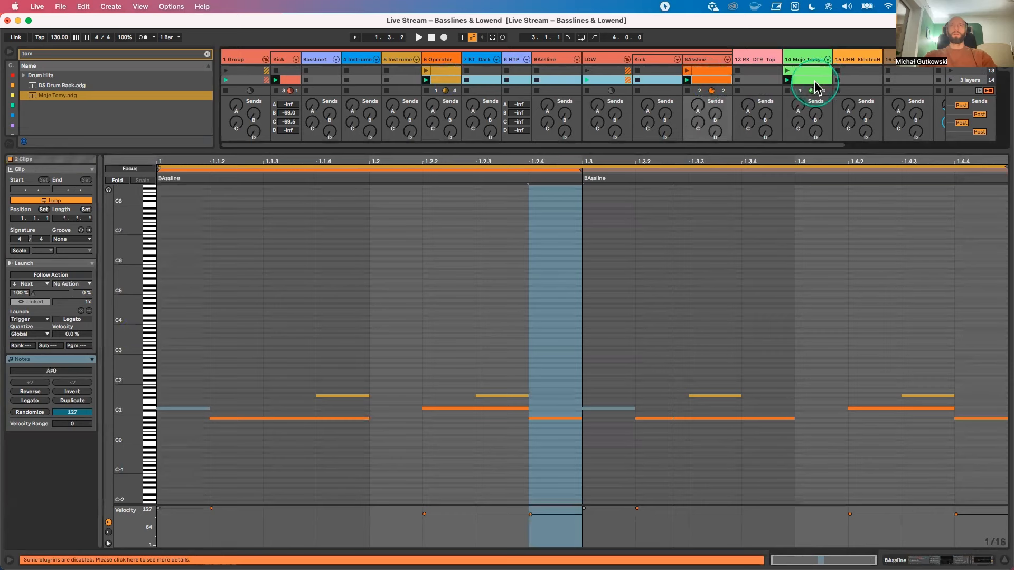
click(805, 82)
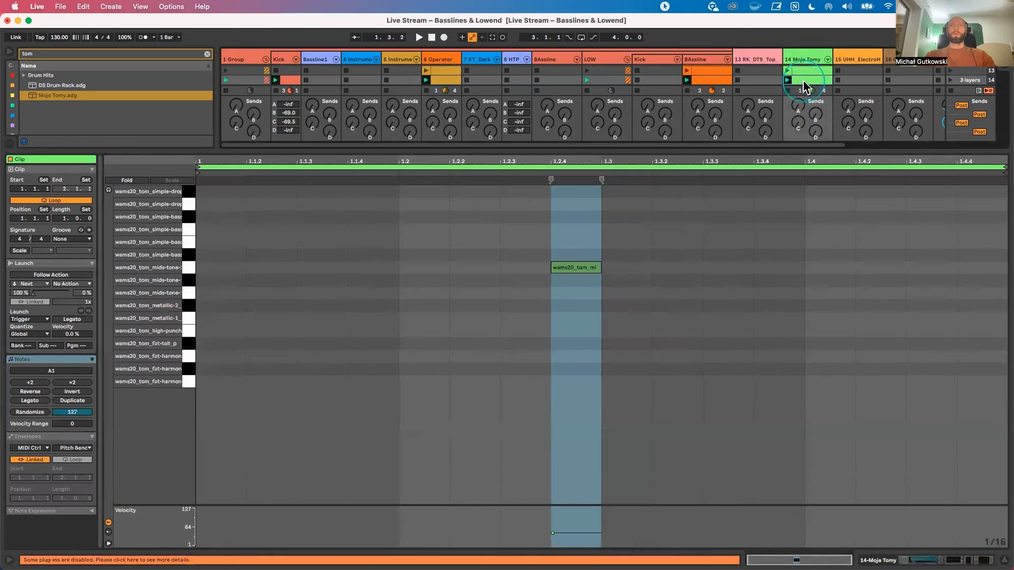
shift+click(694, 82)
shift+click(458, 81)
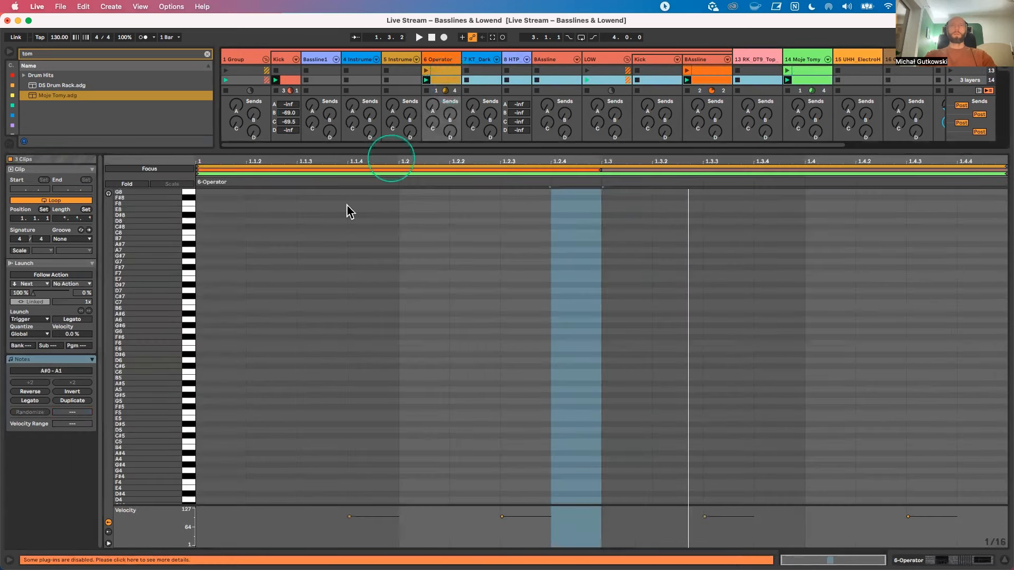
drag(147, 294, 215, 350)
drag(570, 170, 576, 430)
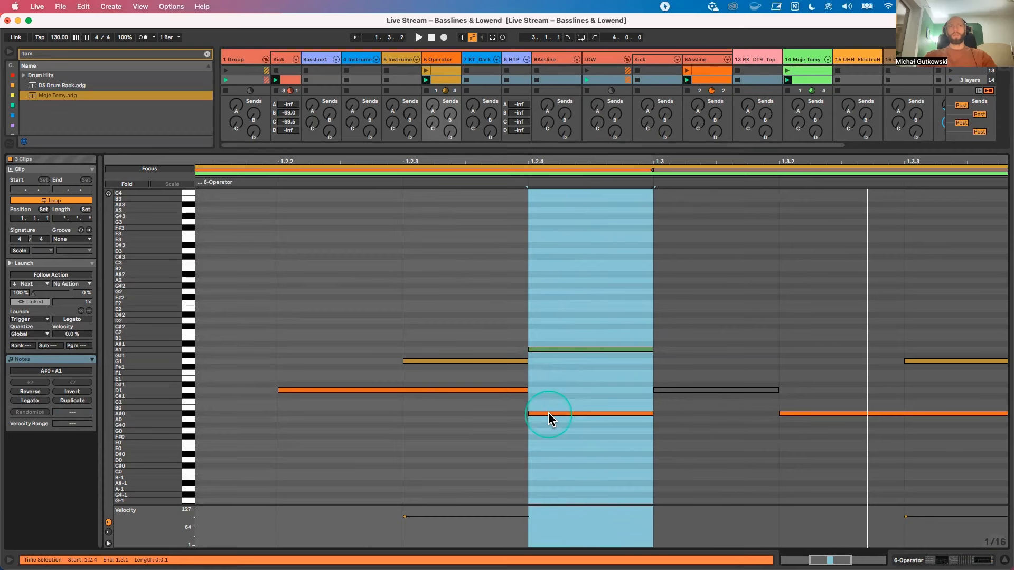
drag(181, 418, 181, 419)
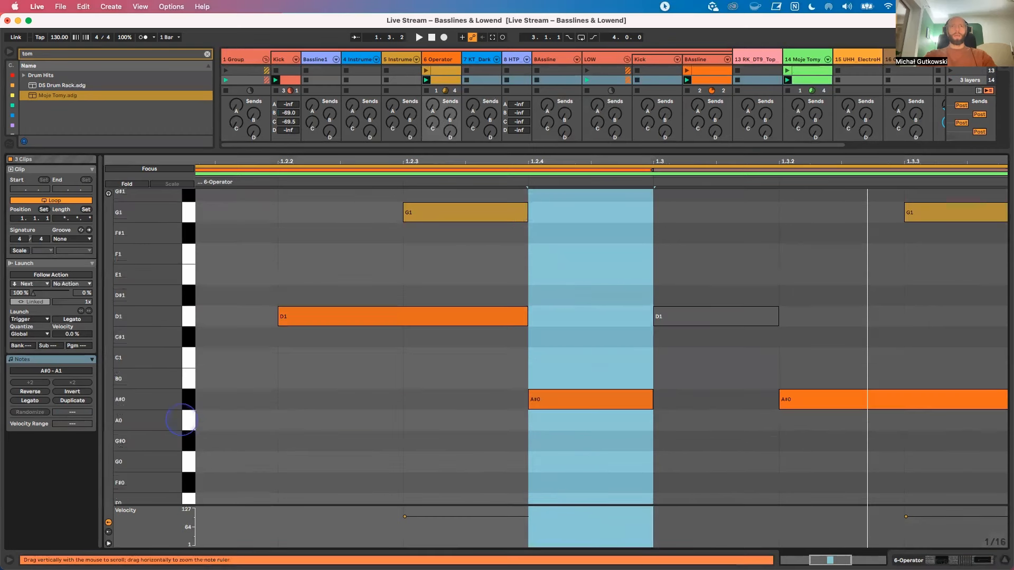
click(558, 400)
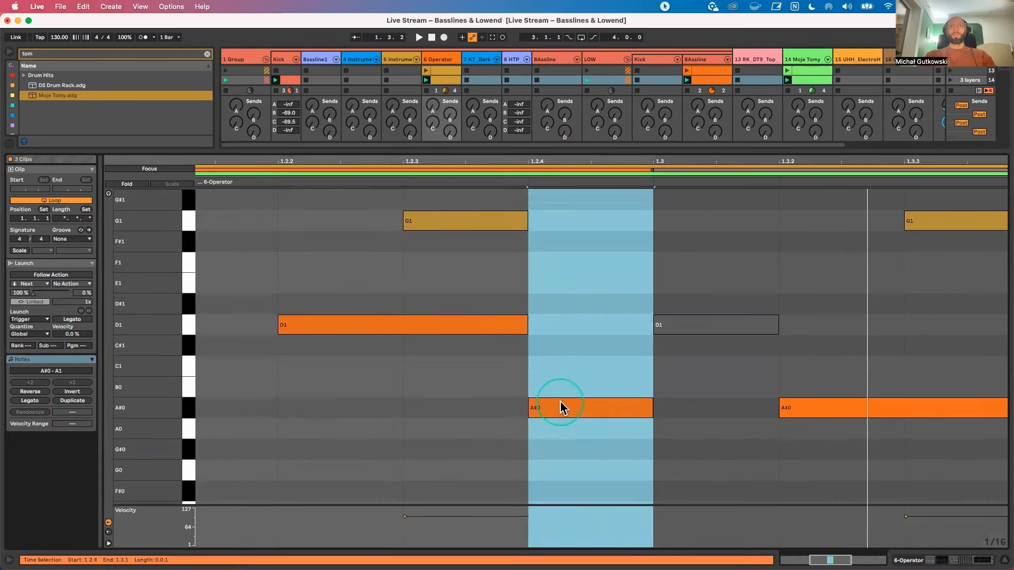
scroll(560, 401, up, 1)
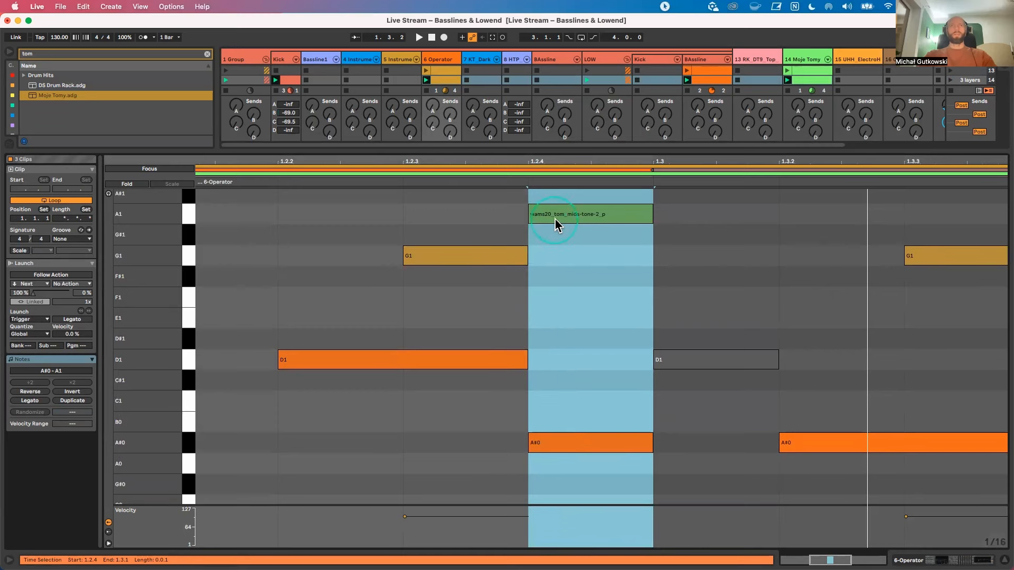
Step: Play the Moje Tomy track and set band 2 of its EQ Eight to 74.8 Hz at -0.19 dB
double_click(804, 59)
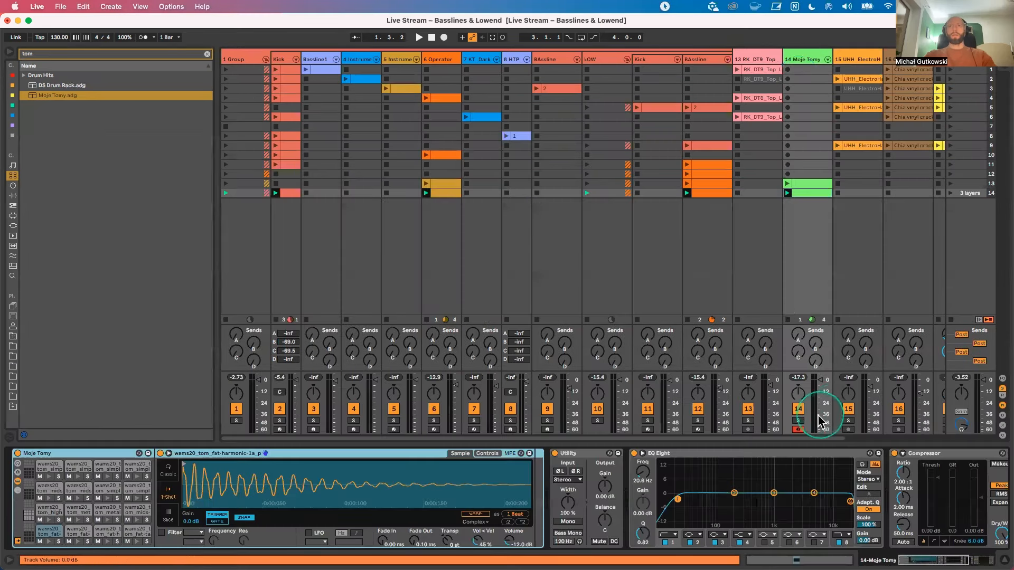
key(space)
click(642, 453)
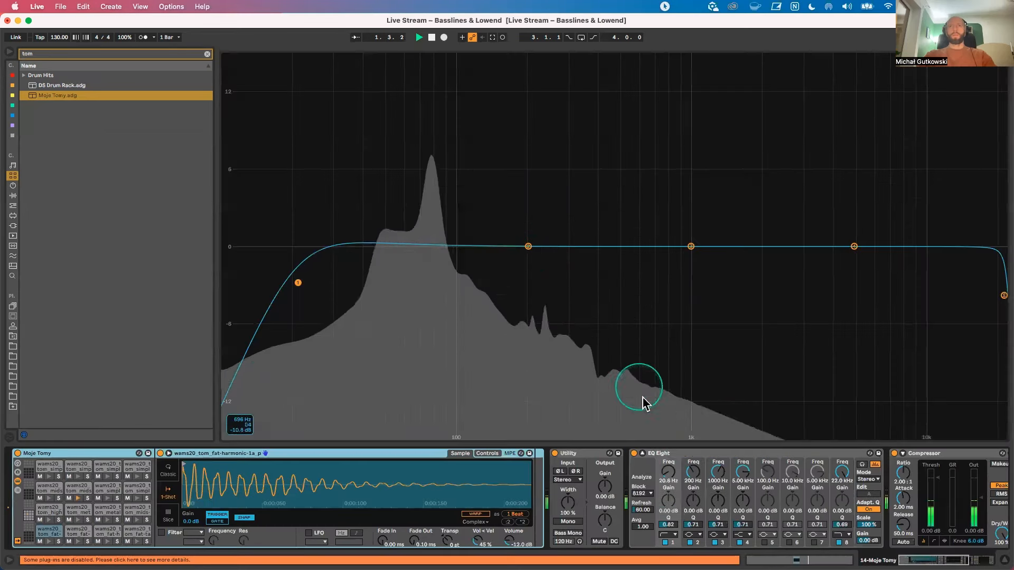
drag(476, 249, 428, 250)
key(space)
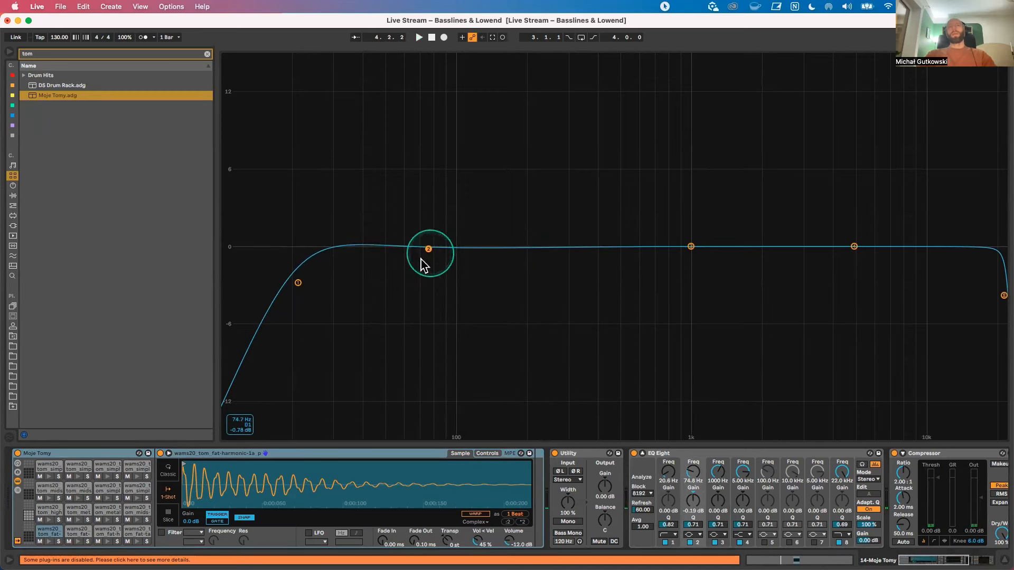
click(642, 454)
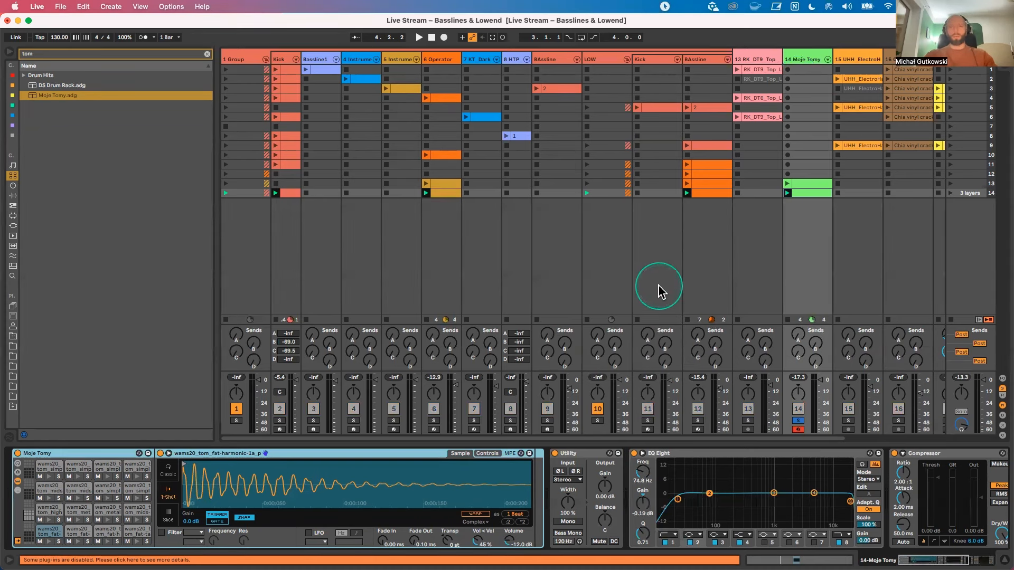
Step: Move the Moje Tomy track into the 1 Group directly after 8 HTP and show the group's device chain
click(242, 59)
drag(807, 61, 540, 67)
drag(404, 76, 404, 77)
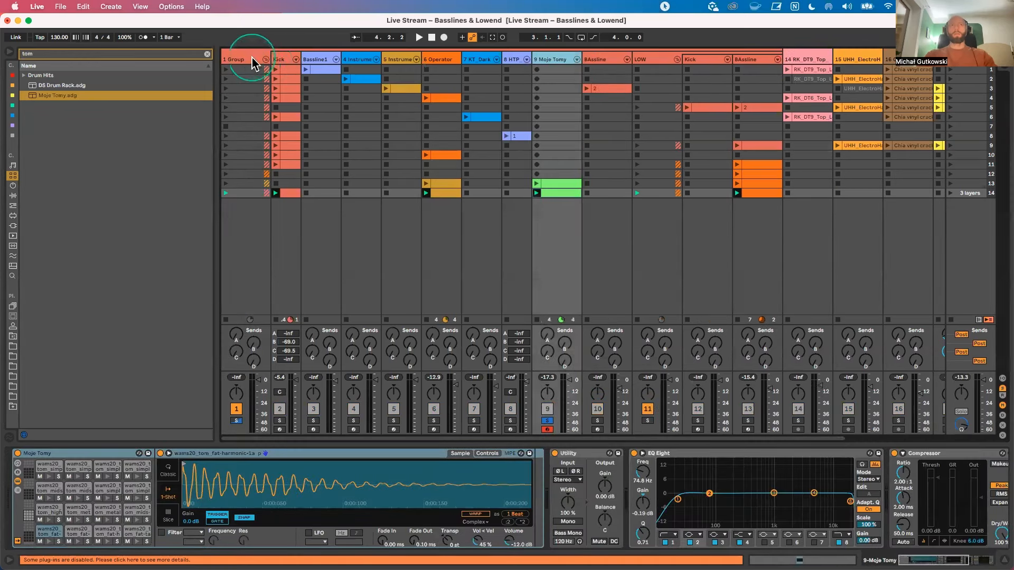
click(248, 58)
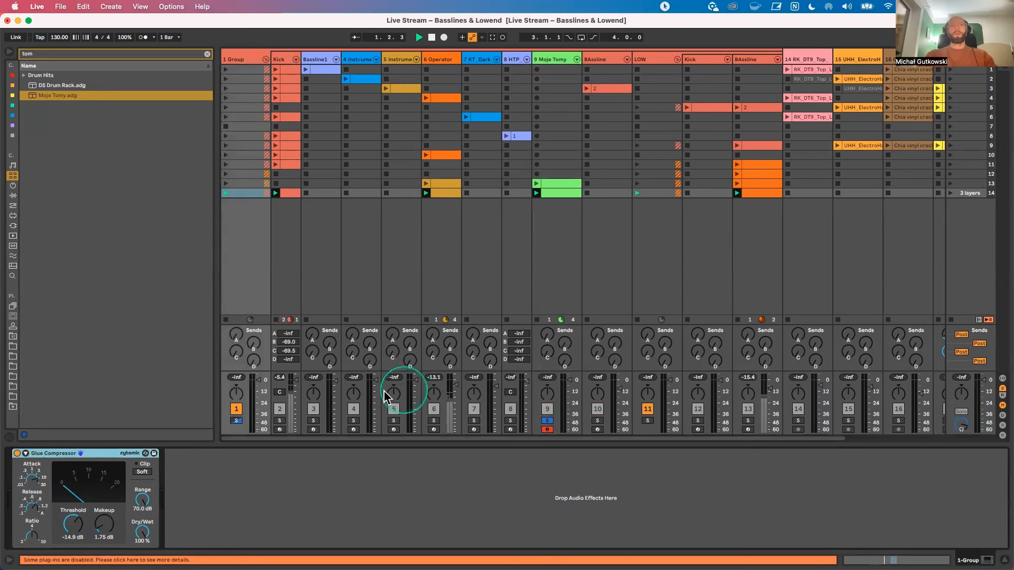
Step: Unsolo the Moje Tomy track and compare the playing 1 Group with its Glue Compressor bypassed and active
click(548, 421)
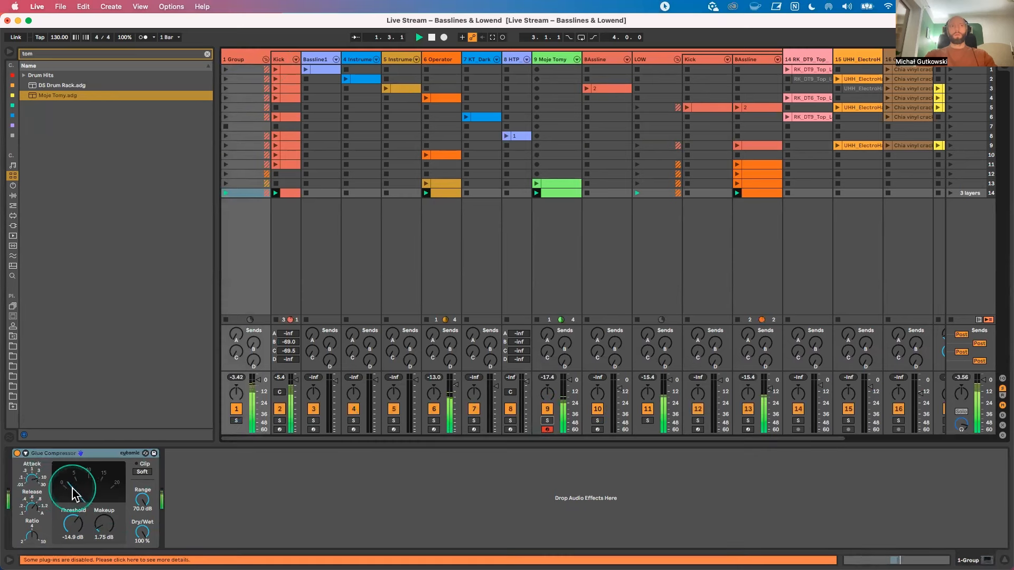
click(17, 453)
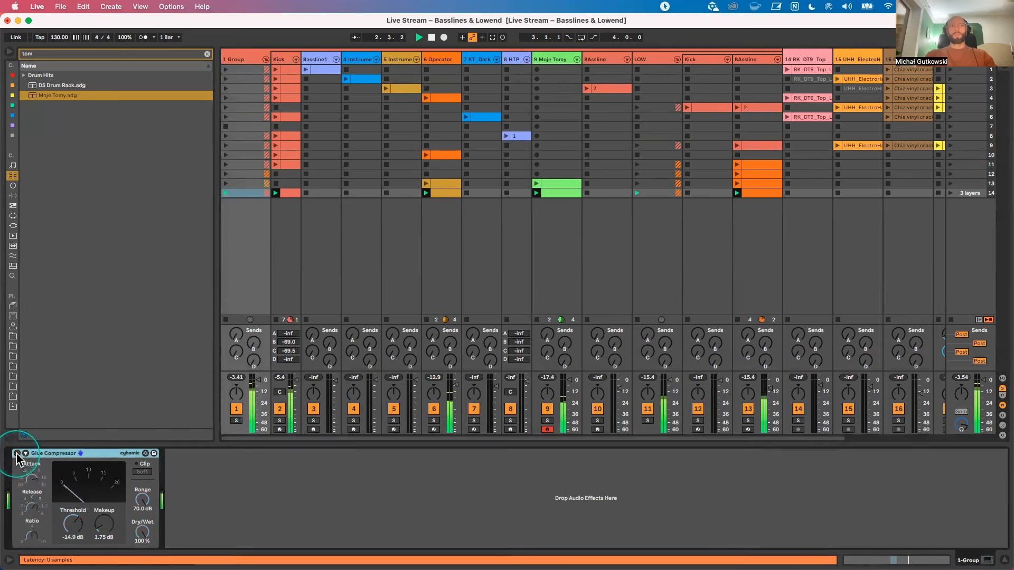
click(17, 453)
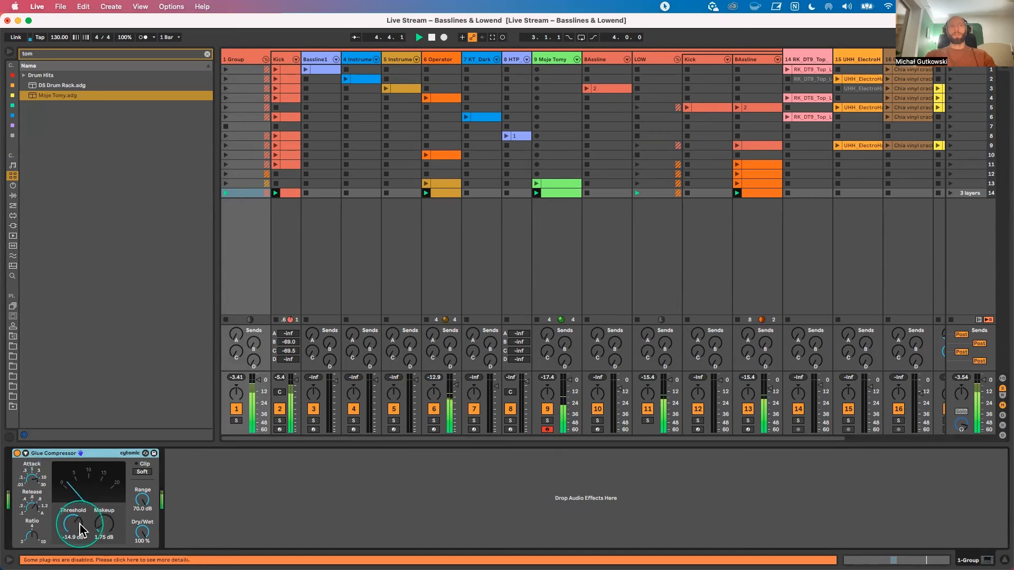
Step: Adjust the 1 Group's Glue Compressor threshold to -15.2 dB during playback, ending with playback stopped
drag(78, 524, 79, 523)
click(39, 484)
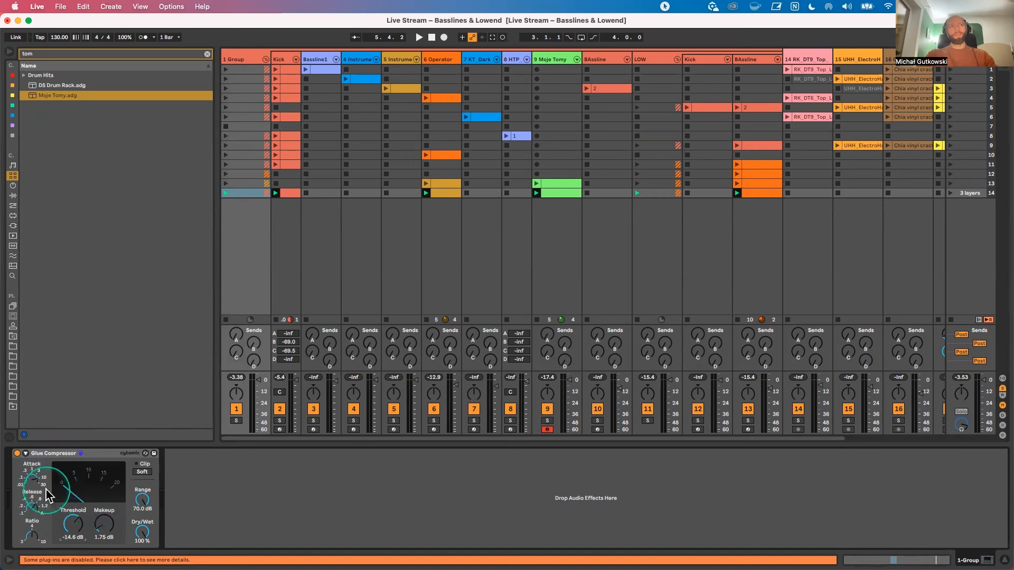
key(space)
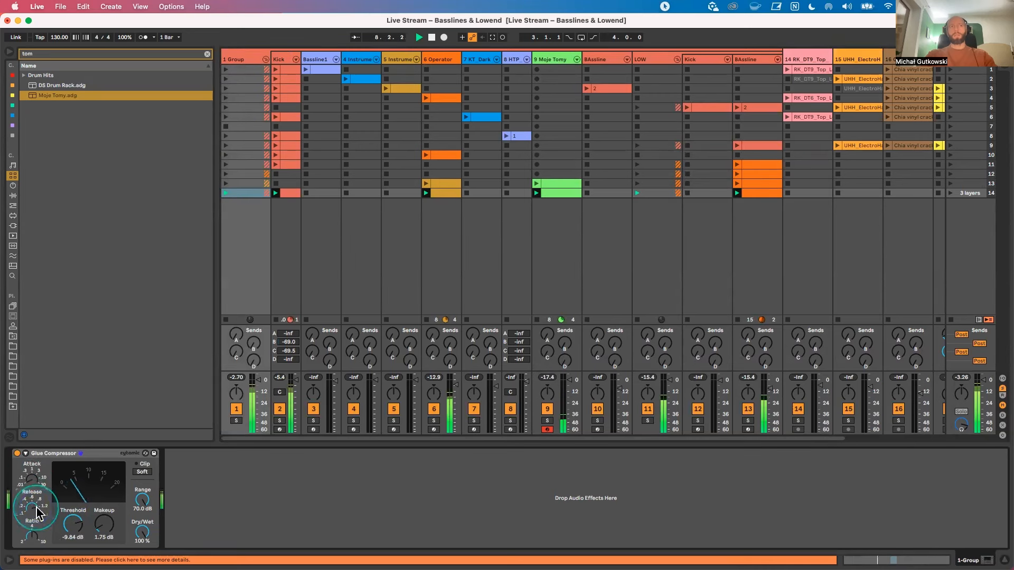
click(73, 523)
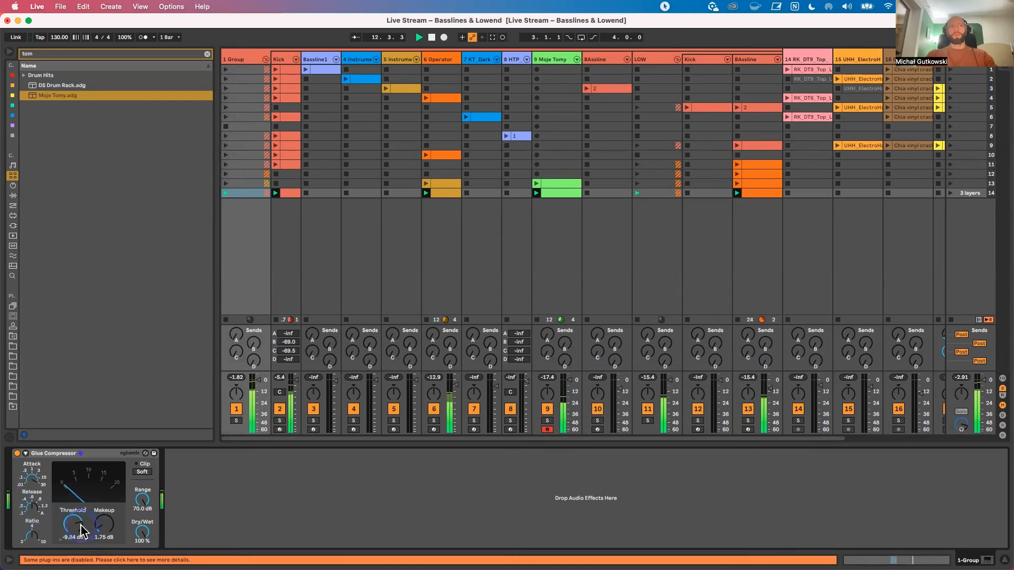
drag(73, 524, 73, 522)
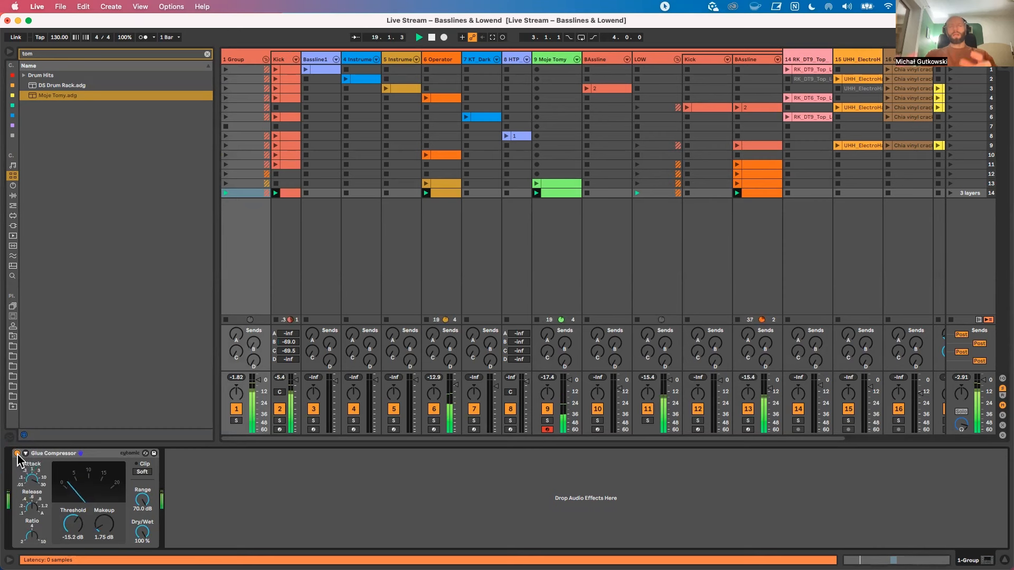
key(space)
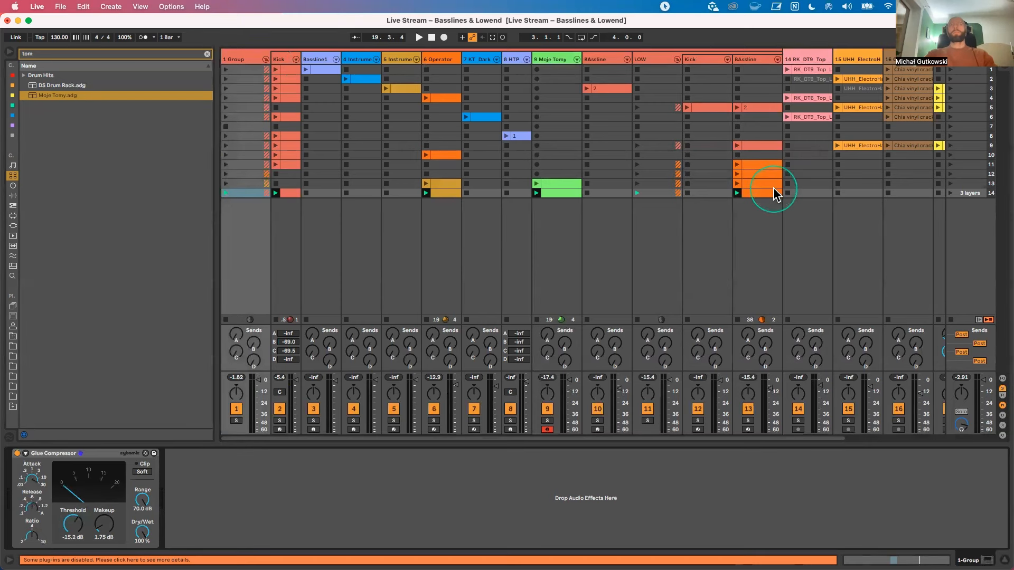
Step: Examine the Kick track's playing spectrum in the enlarged EQ Eight display, using the scene 14 clip
scroll(688, 233, right, 3)
scroll(687, 232, left, 3)
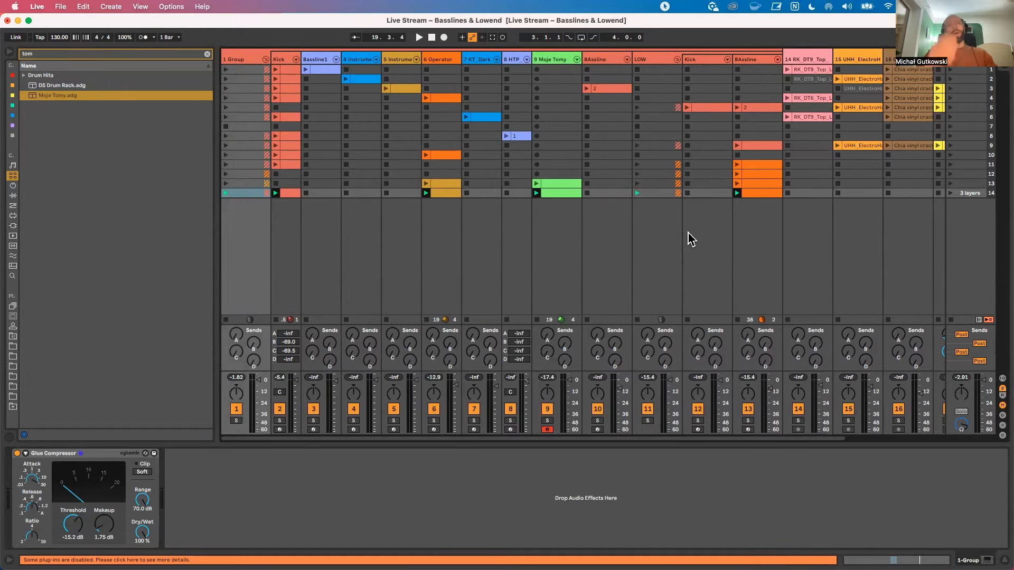
scroll(687, 235, right, 3)
scroll(688, 235, left, 3)
click(291, 194)
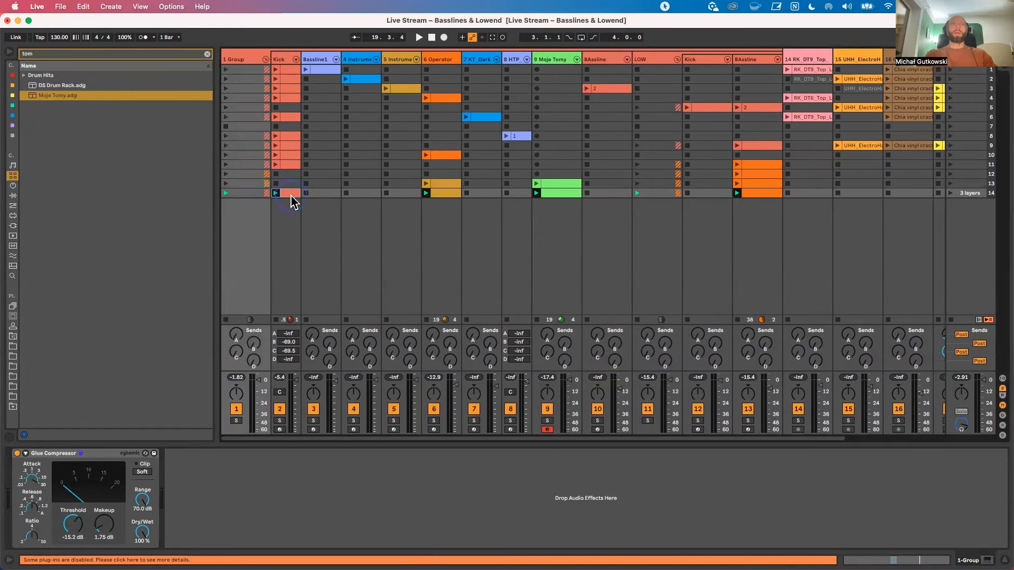
double_click(291, 196)
double_click(282, 60)
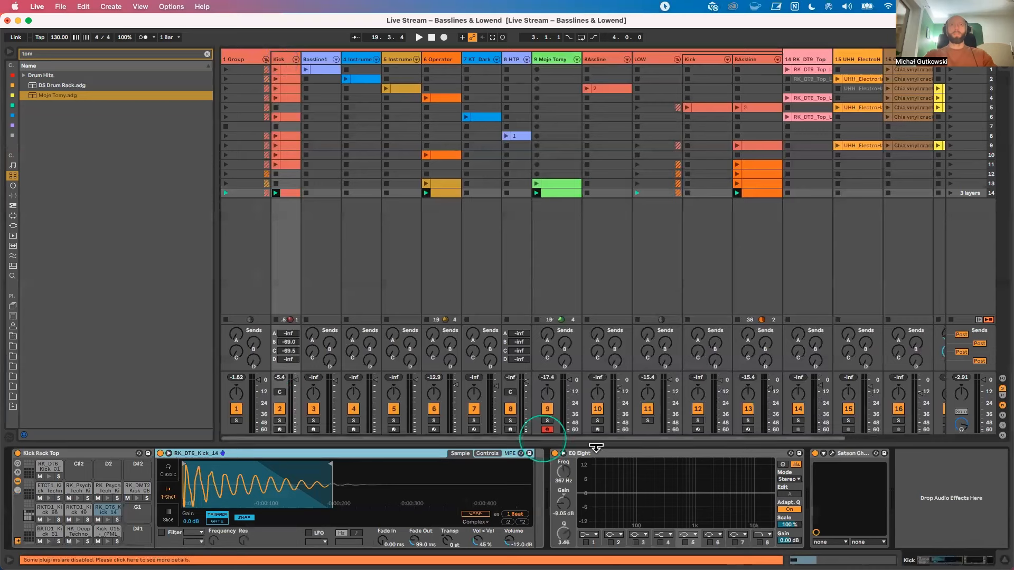
key(space)
click(563, 453)
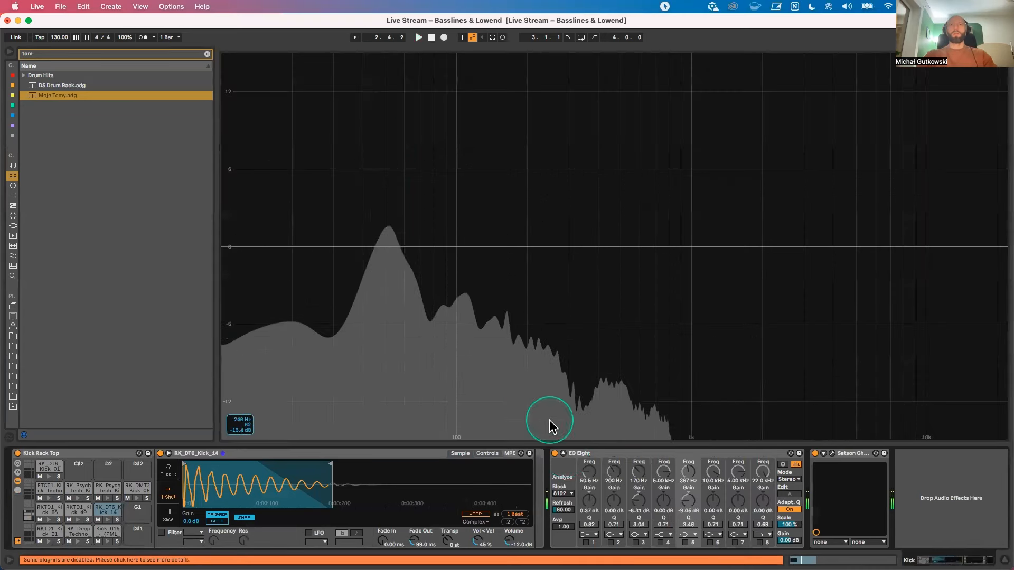
click(562, 453)
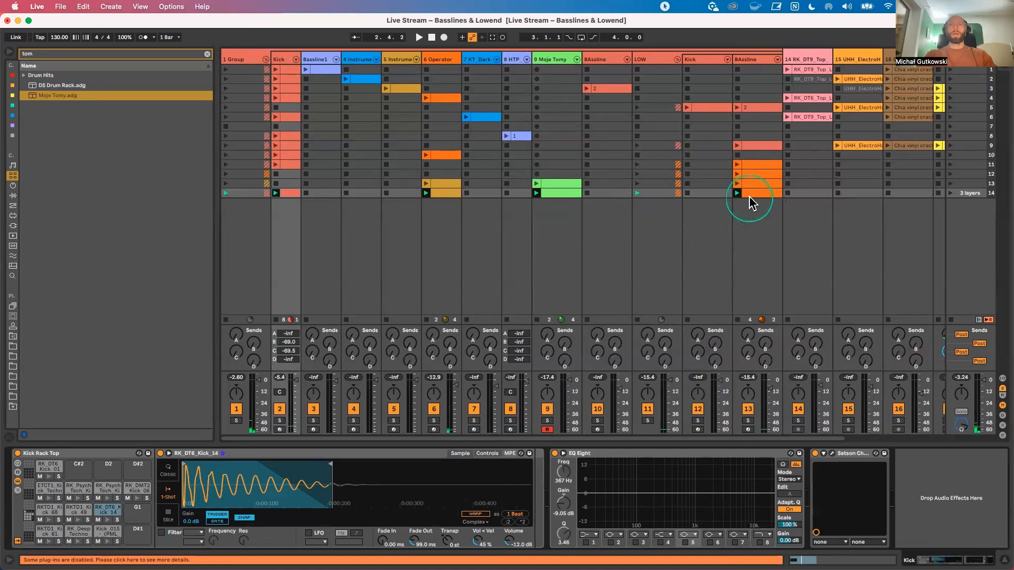
Step: Review the scene 14 6-Operator clip's notes and examine the track's playing spectrum in its enlarged EQ Eight display
double_click(444, 194)
mouse_move(126, 396)
mouse_down()
mouse_move(177, 394)
mouse_move(136, 396)
mouse_up()
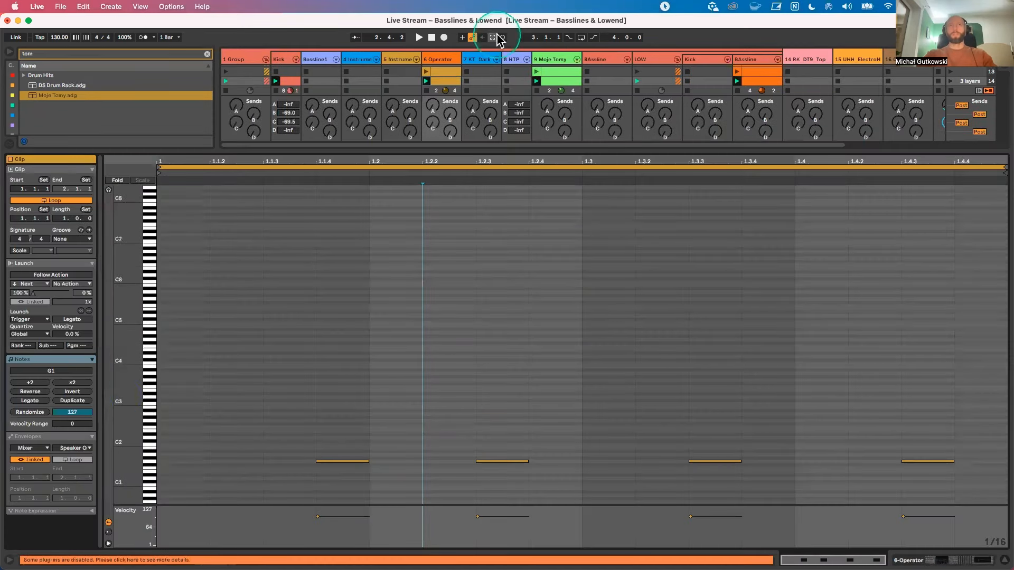
click(441, 60)
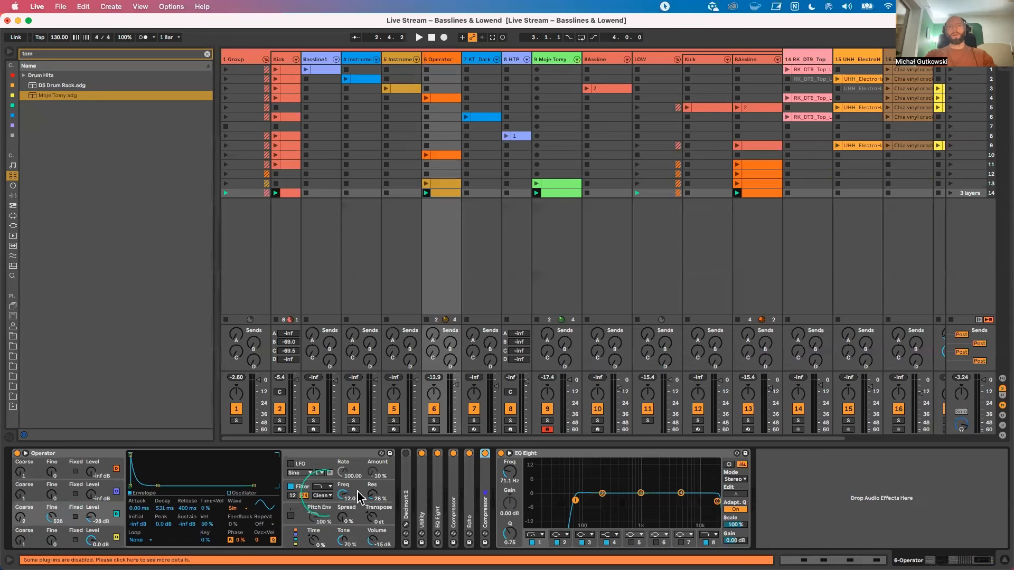
click(509, 453)
key(space)
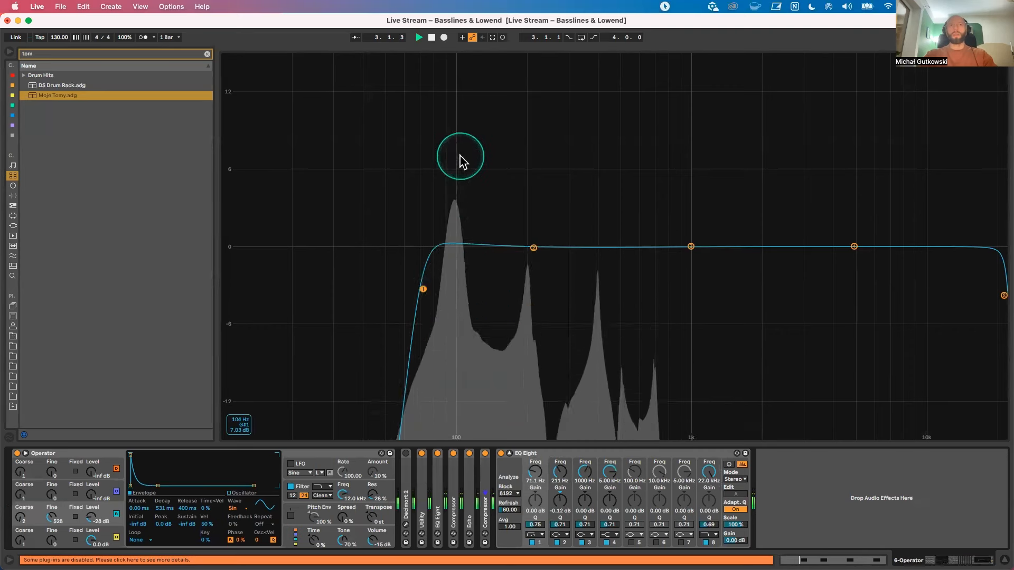
click(509, 453)
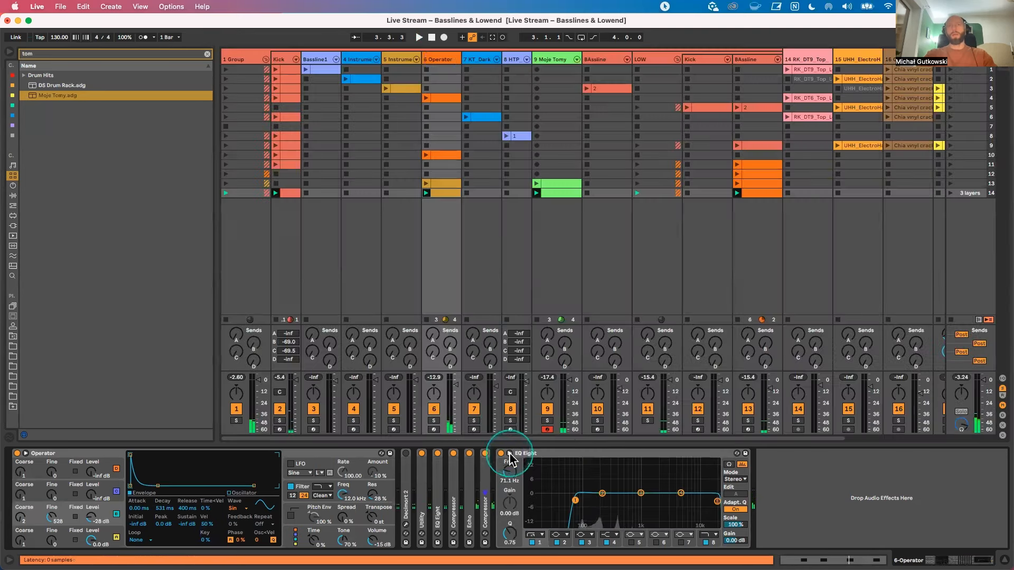
Step: Open the scene 14 BAssline clip, make the note editor shorter, and check the Moje Tomy clip during playback
double_click(753, 194)
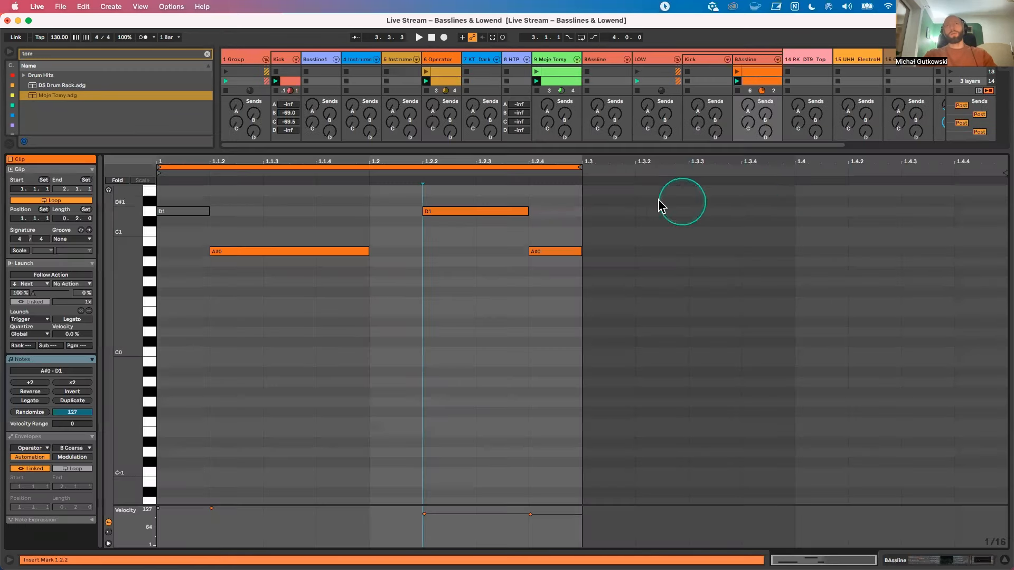
drag(550, 154, 551, 257)
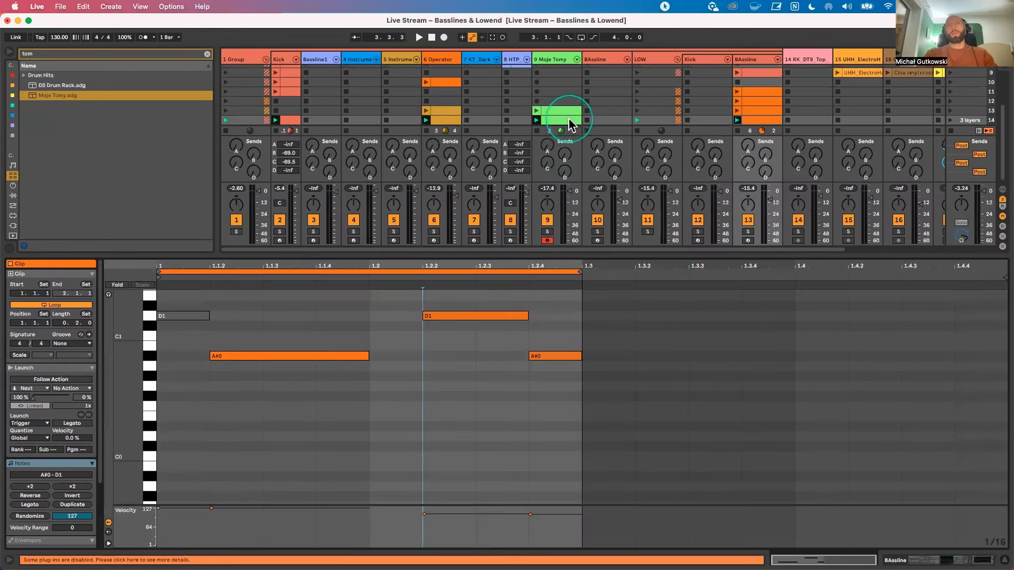
click(559, 119)
key(space)
click(569, 374)
Step: Try adjusting the transposition of the wams20_tom_mids-tone-2_p sample in the Moje Tomy drum rack
click(558, 58)
double_click(557, 59)
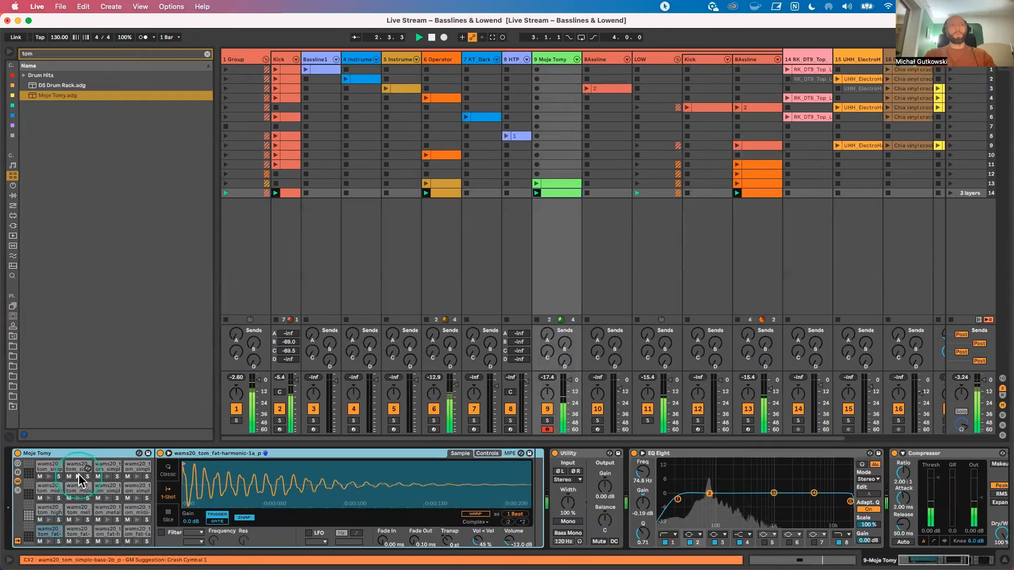
click(77, 495)
mouse_move(447, 542)
mouse_down()
mouse_move(448, 528)
mouse_move(448, 553)
mouse_up()
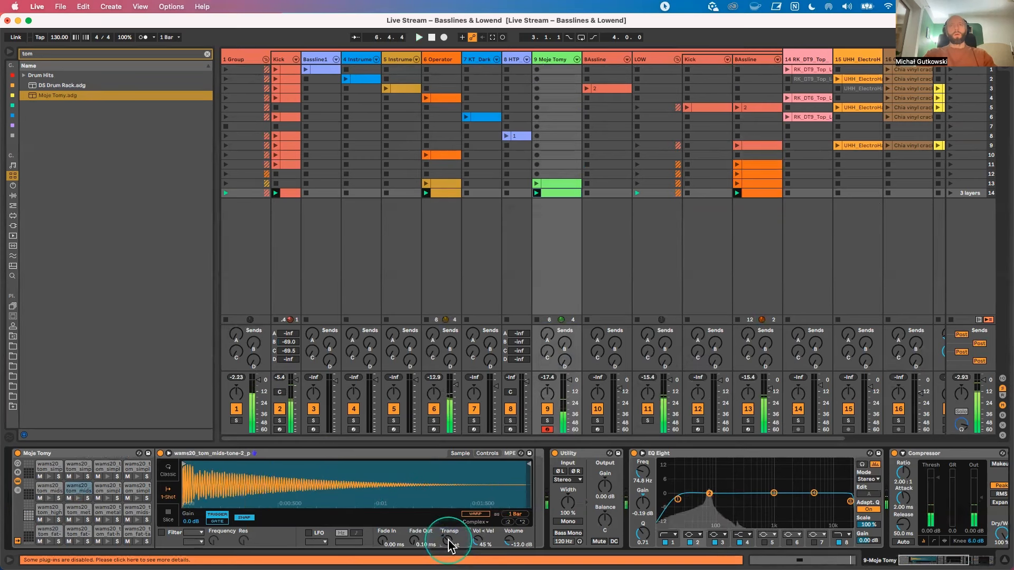
drag(448, 540, 448, 544)
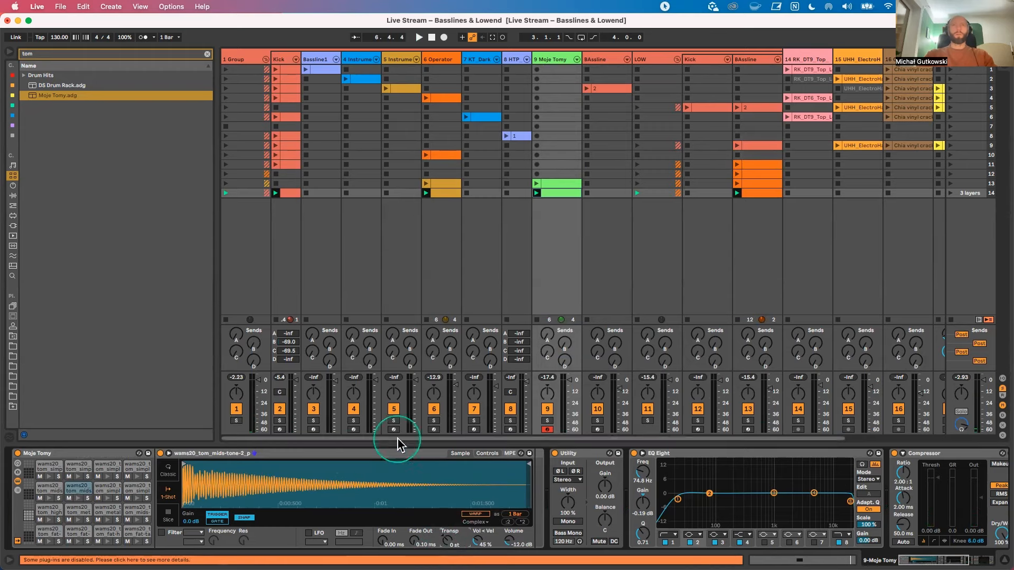
Step: Open the scene 14 BAssline clip and turn on its scale highlighting
click(758, 193)
click(423, 369)
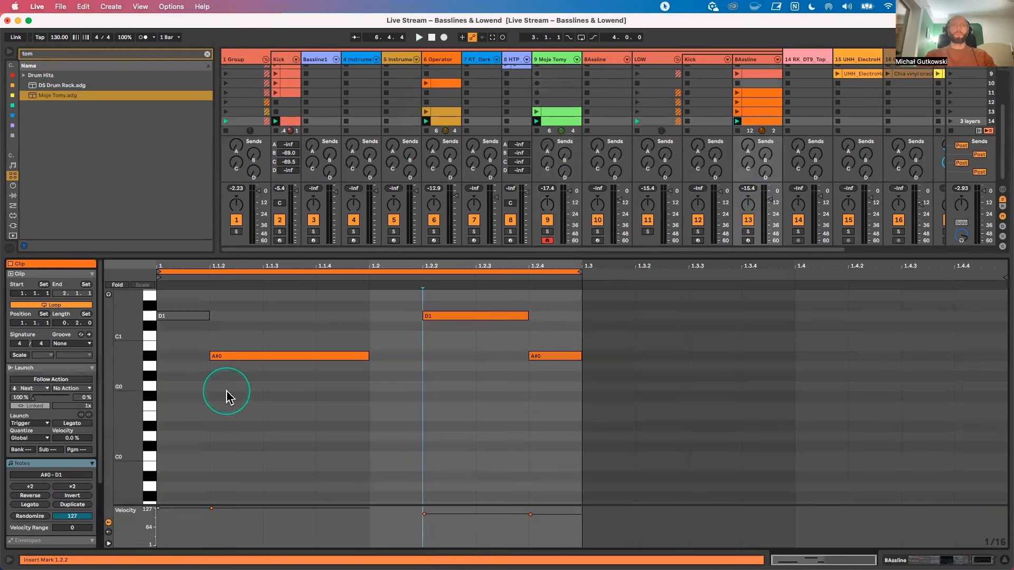
click(20, 355)
click(40, 358)
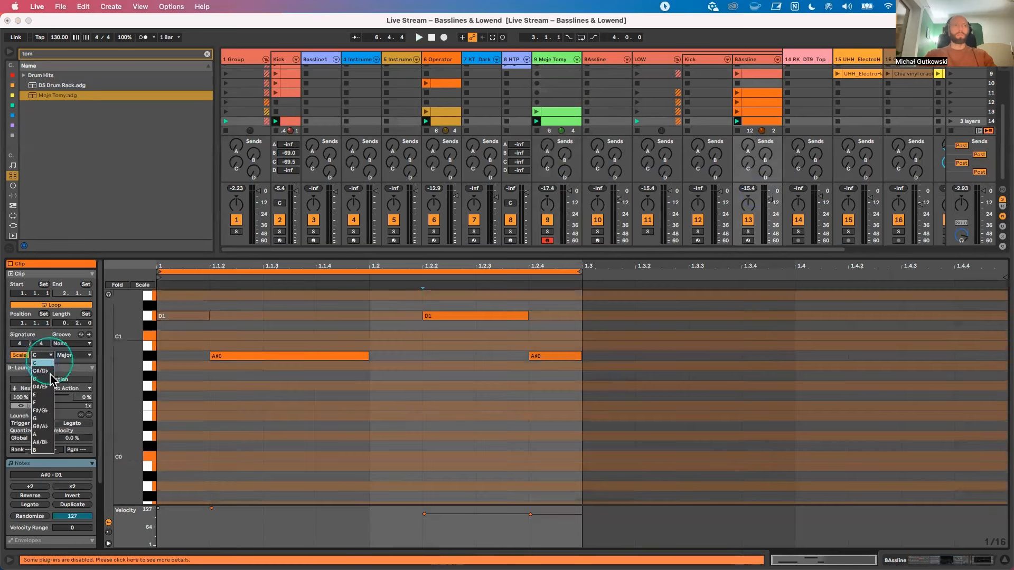
click(47, 412)
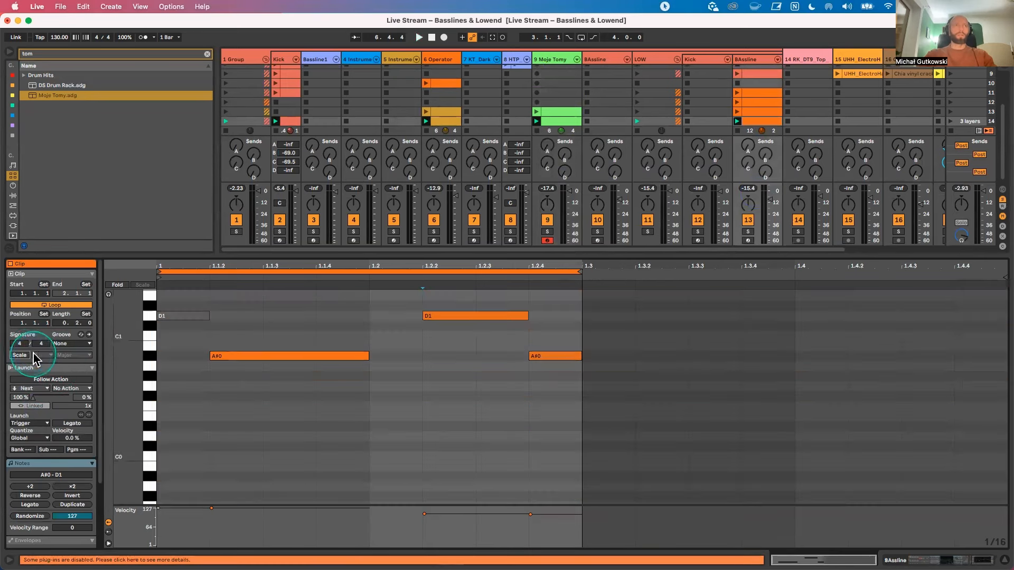
click(47, 355)
click(42, 364)
Step: Set the BAssline clip's scale to G Minor, trying Dorian along the way
click(73, 355)
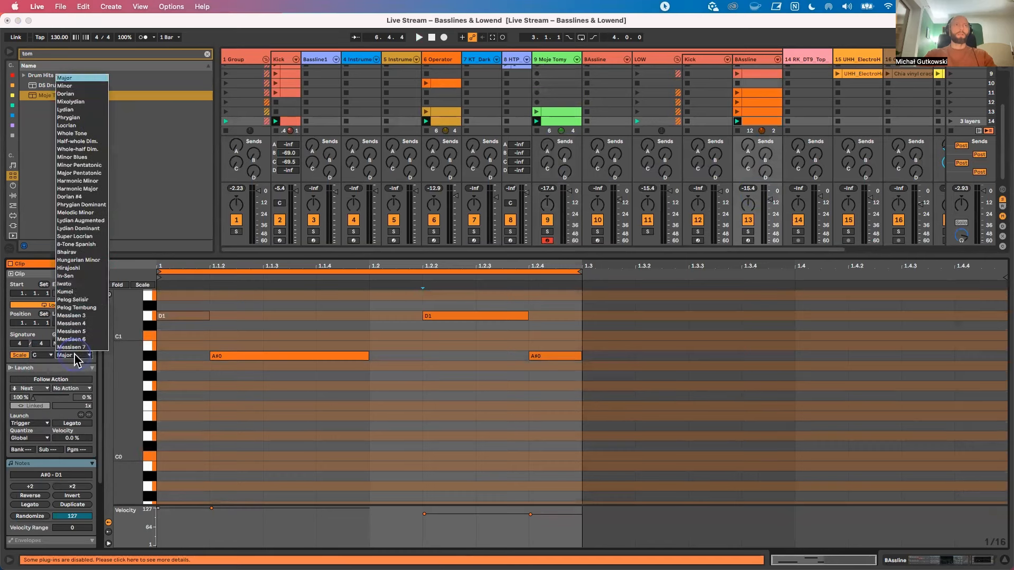
click(72, 142)
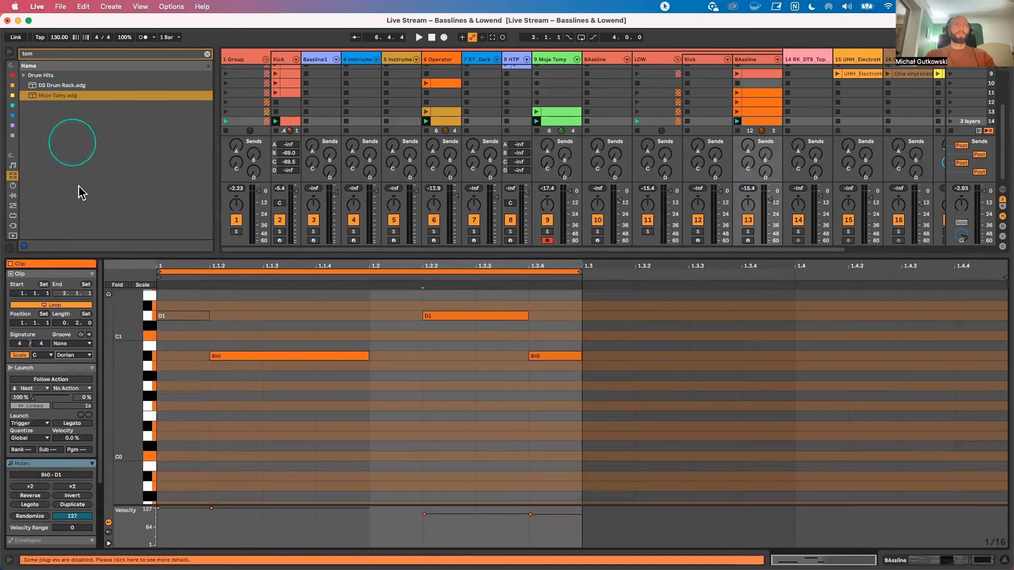
click(74, 355)
click(66, 86)
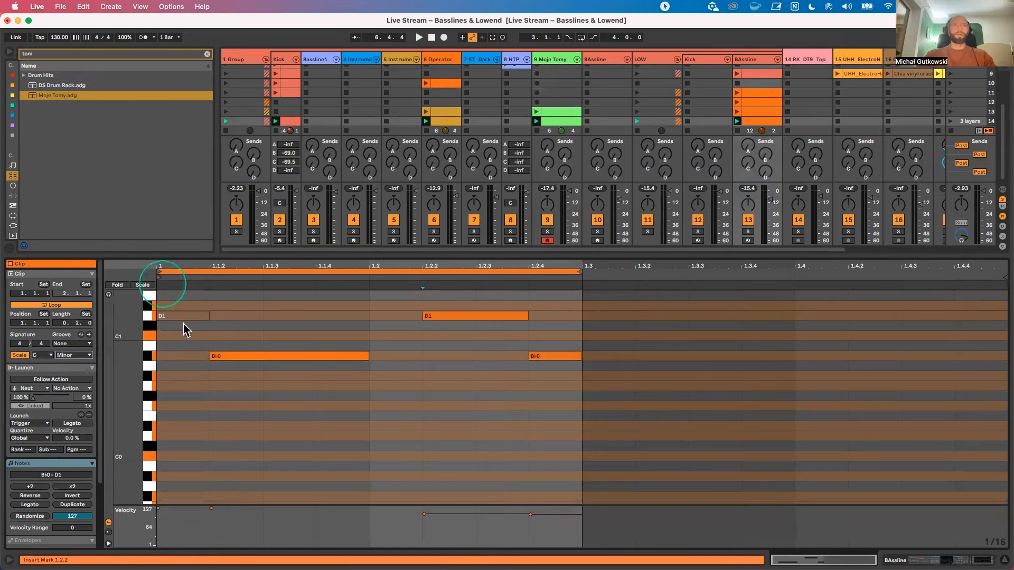
click(42, 355)
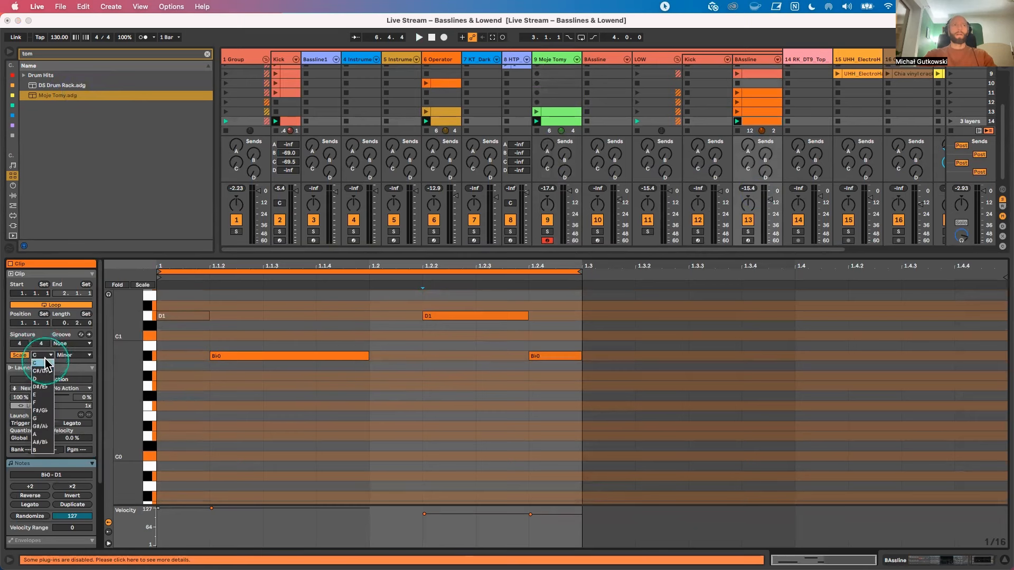
click(45, 419)
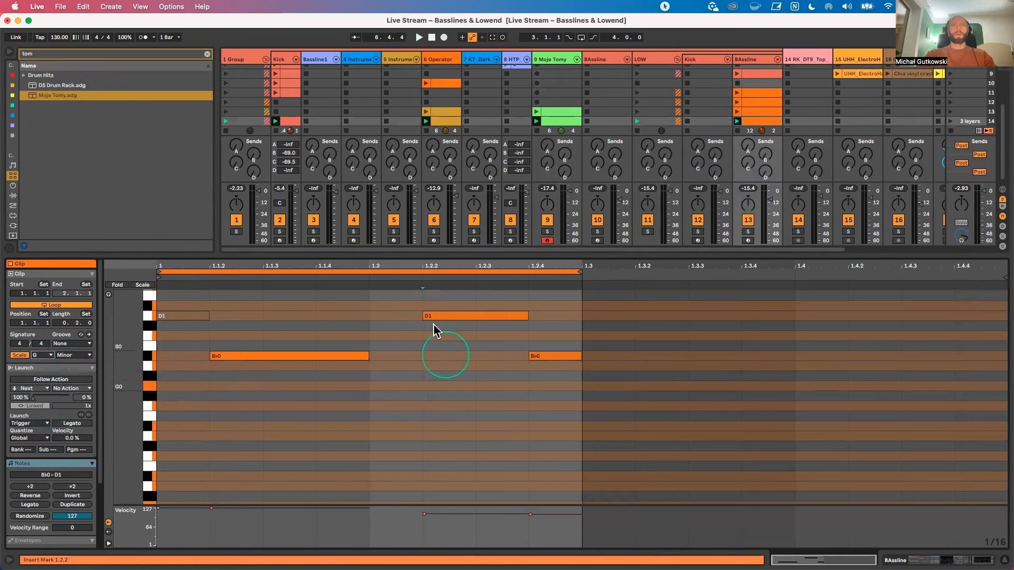
scroll(180, 365, up, 1)
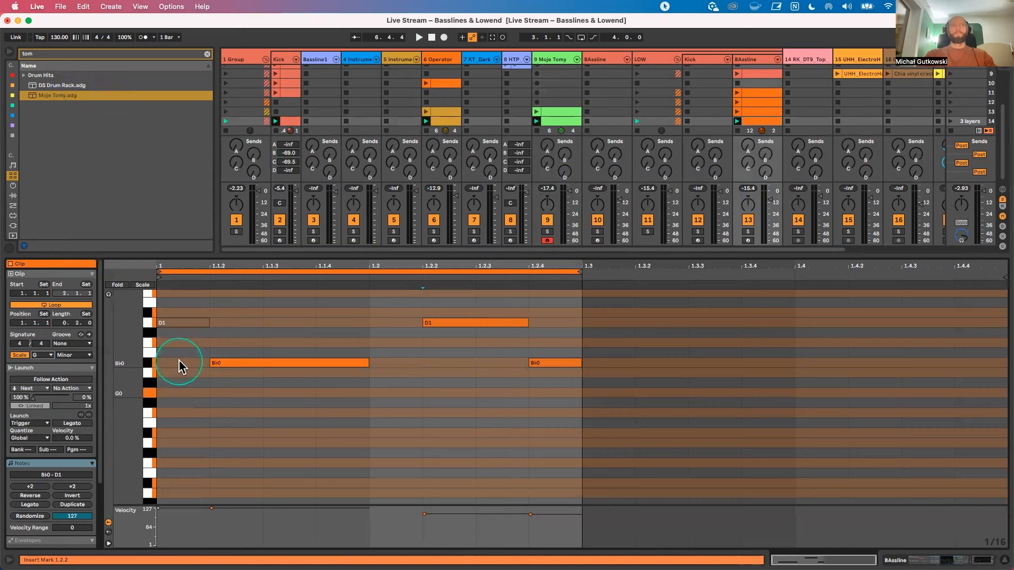
click(70, 354)
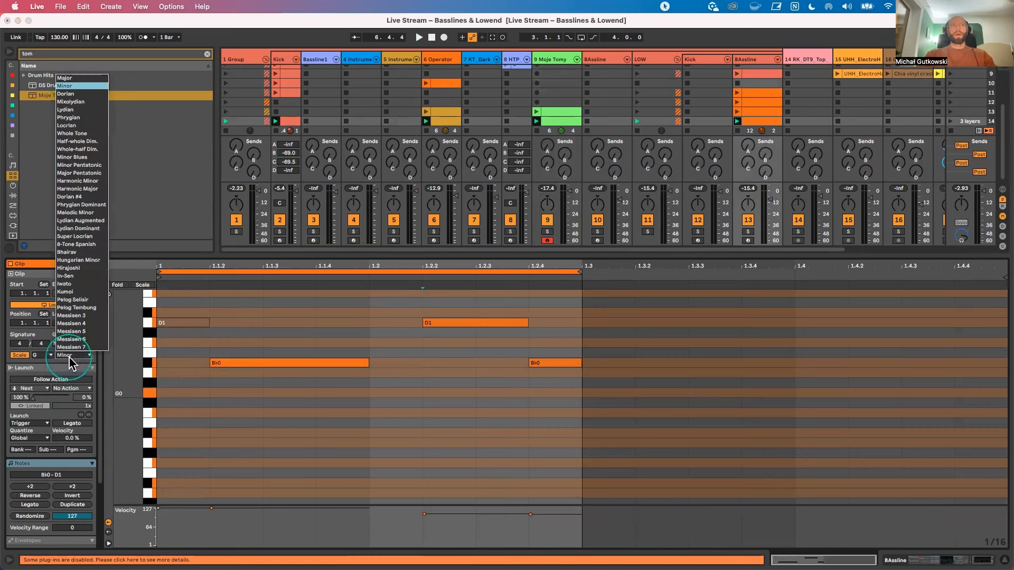
click(73, 86)
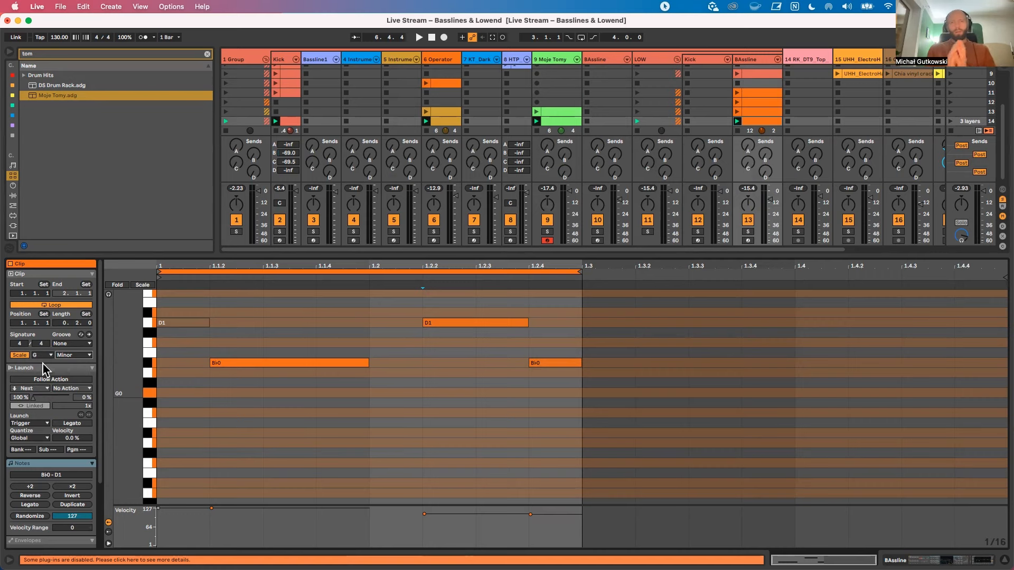
Step: Open the scene 14 Kick clip and the Kick track's devices, and examine the soloed kick's spectrum in an expanded EQ Eight display
click(285, 121)
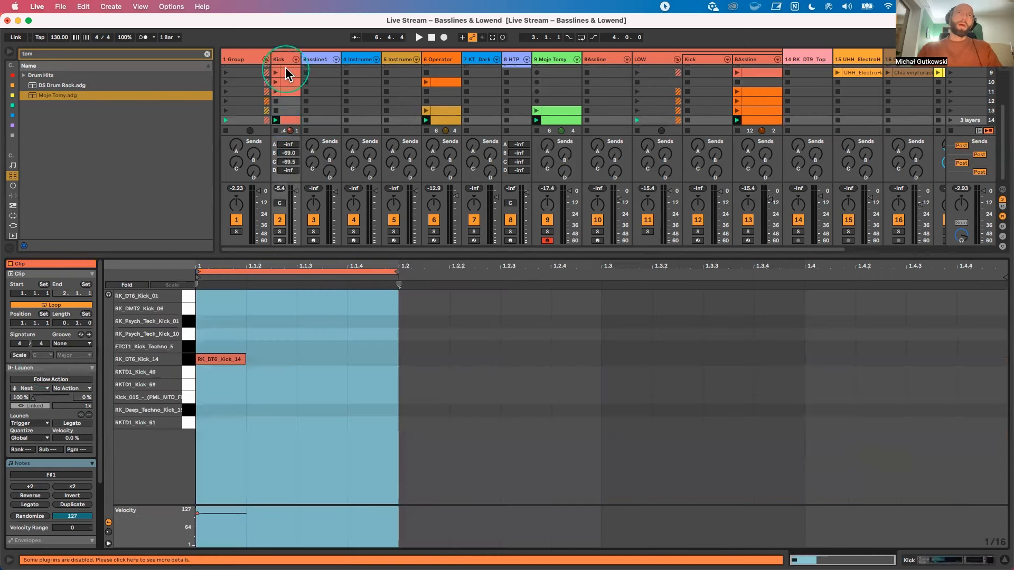
click(282, 59)
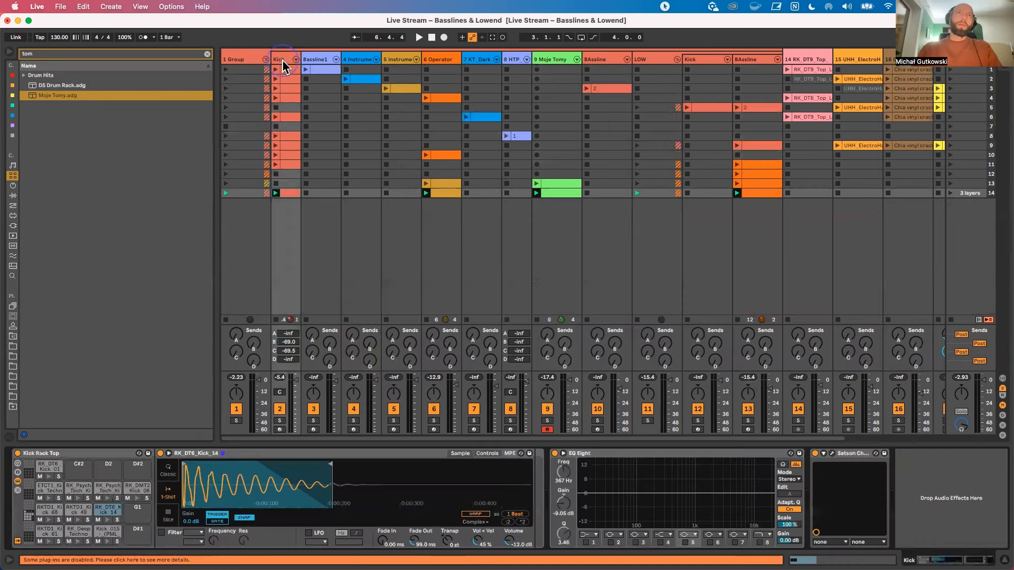
click(563, 453)
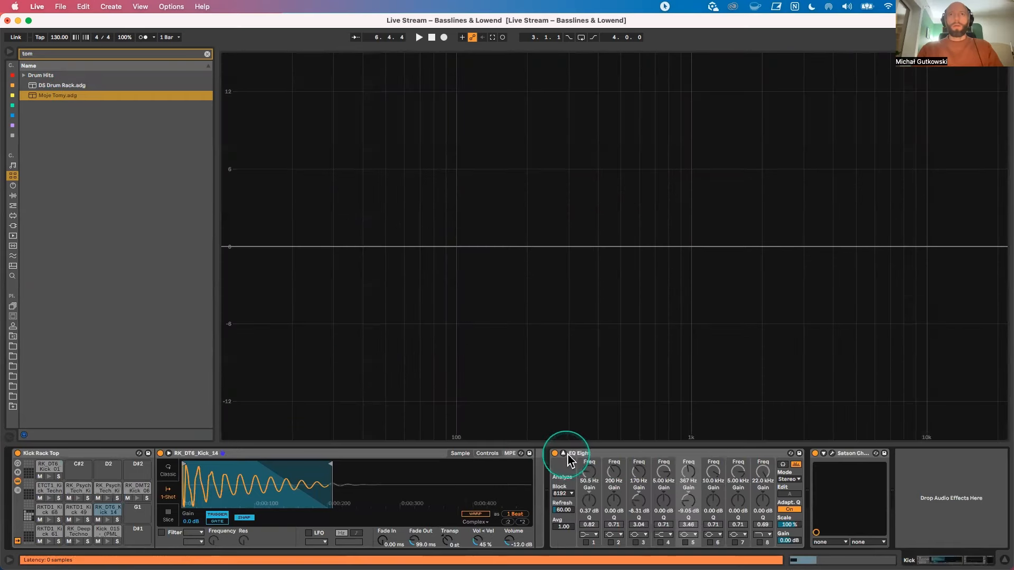
click(563, 453)
key(space)
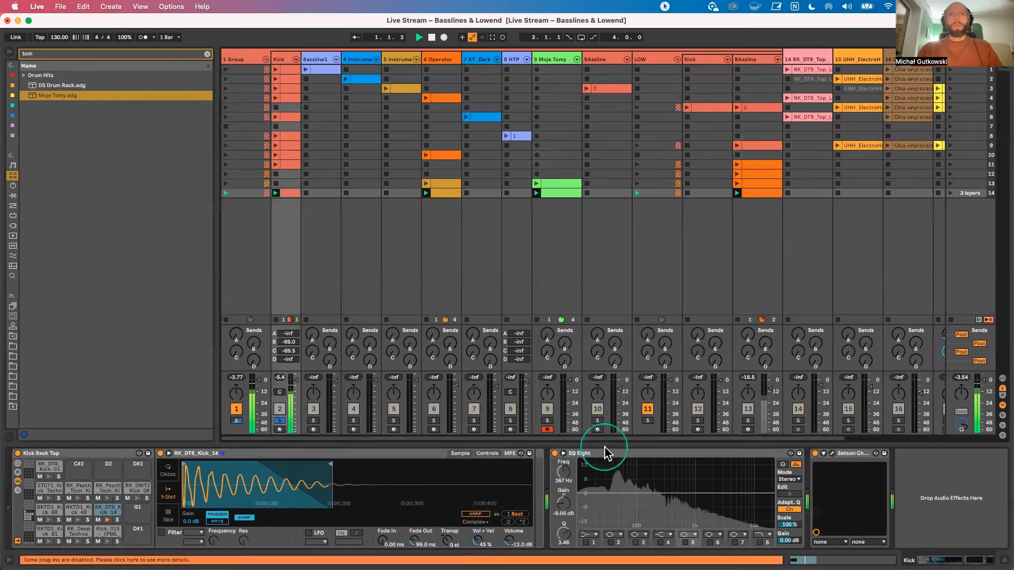
click(563, 453)
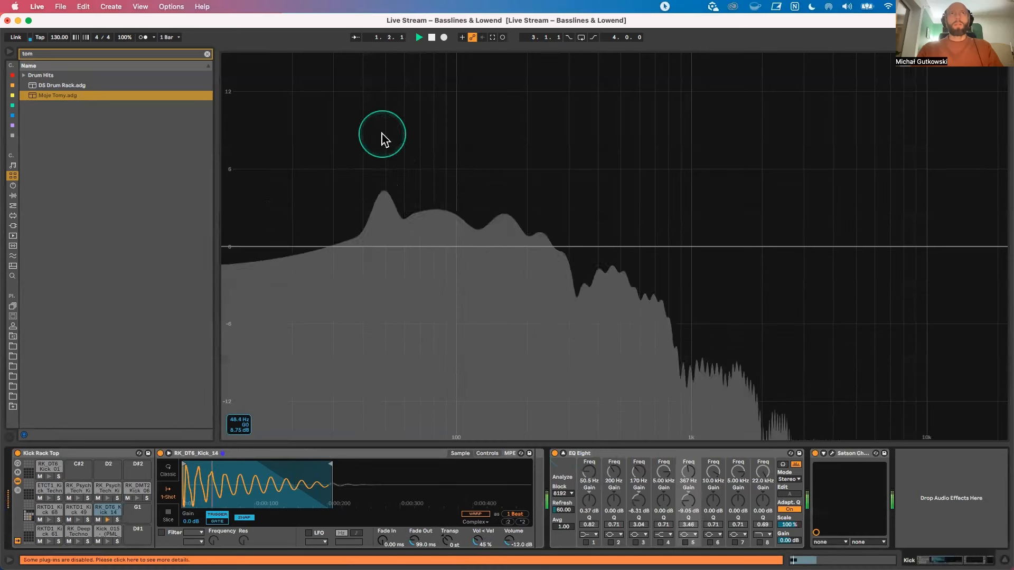
key(space)
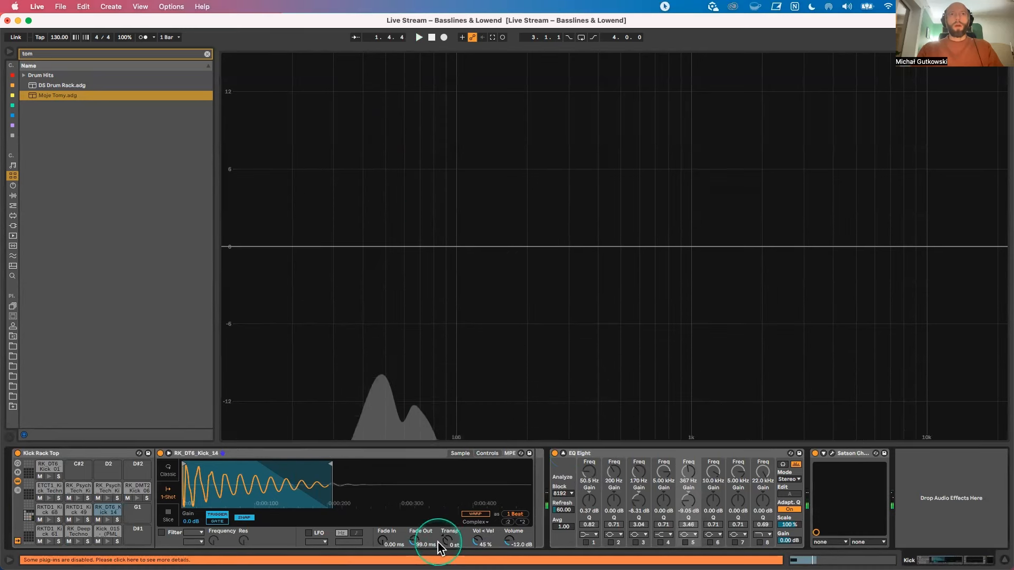
Step: Set the RK_DT6_Kick_14 sample's transposition to -2 st, trying -3, -4 and -7 st against the spectrum, and collapse the EQ Eight display
drag(438, 543, 438, 549)
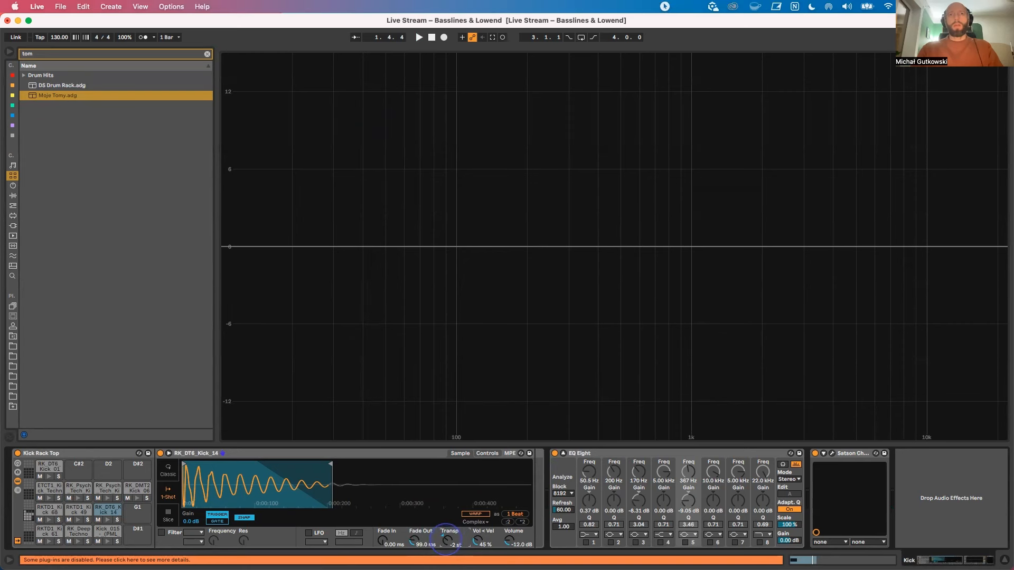
key(space)
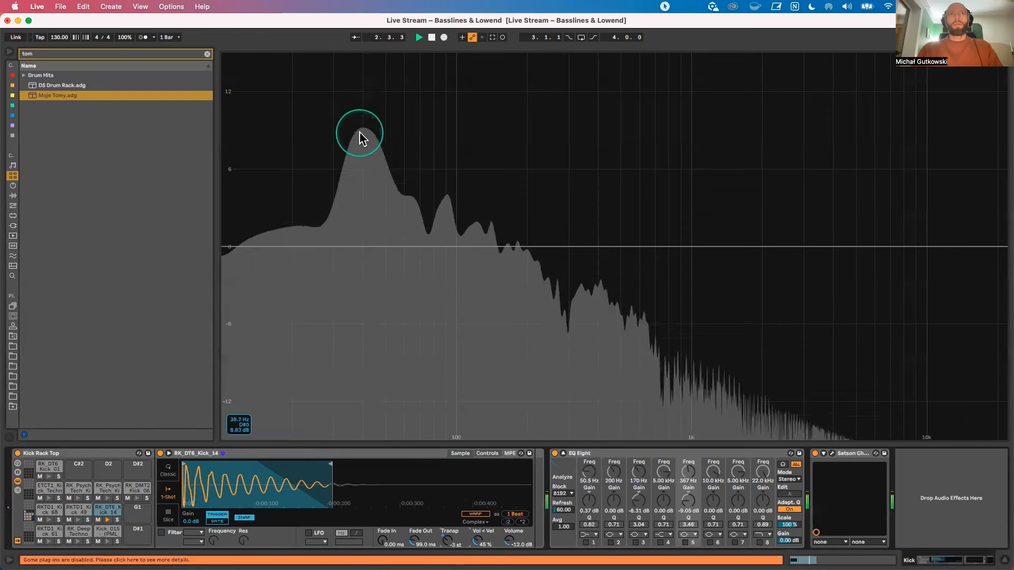
key(space)
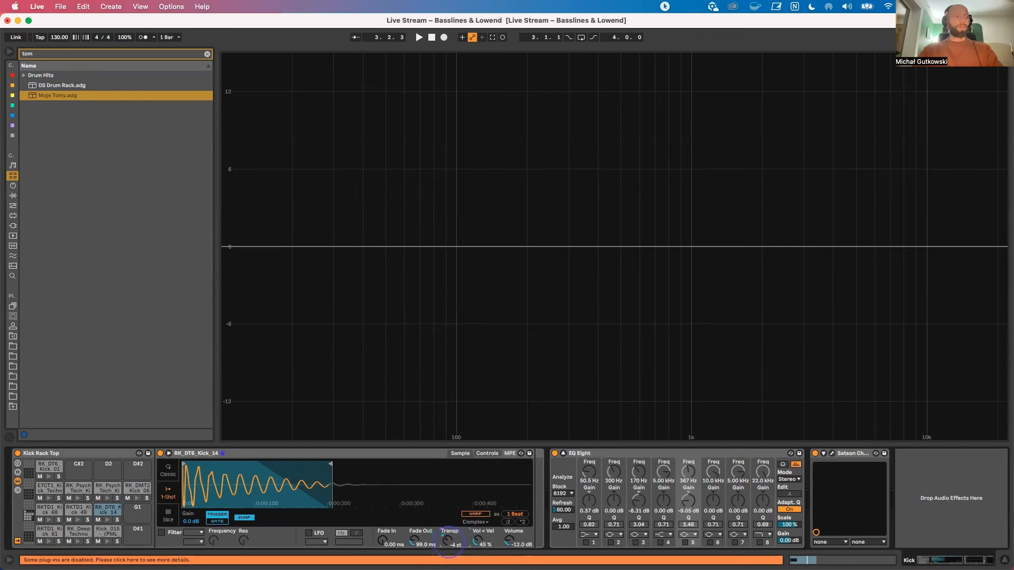
key(space)
drag(450, 542, 449, 539)
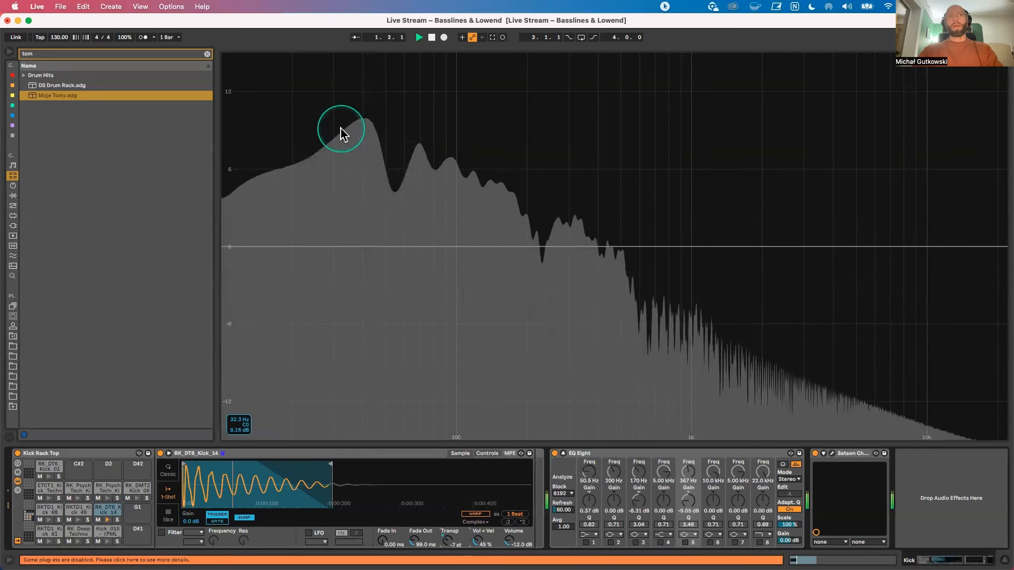
key(space)
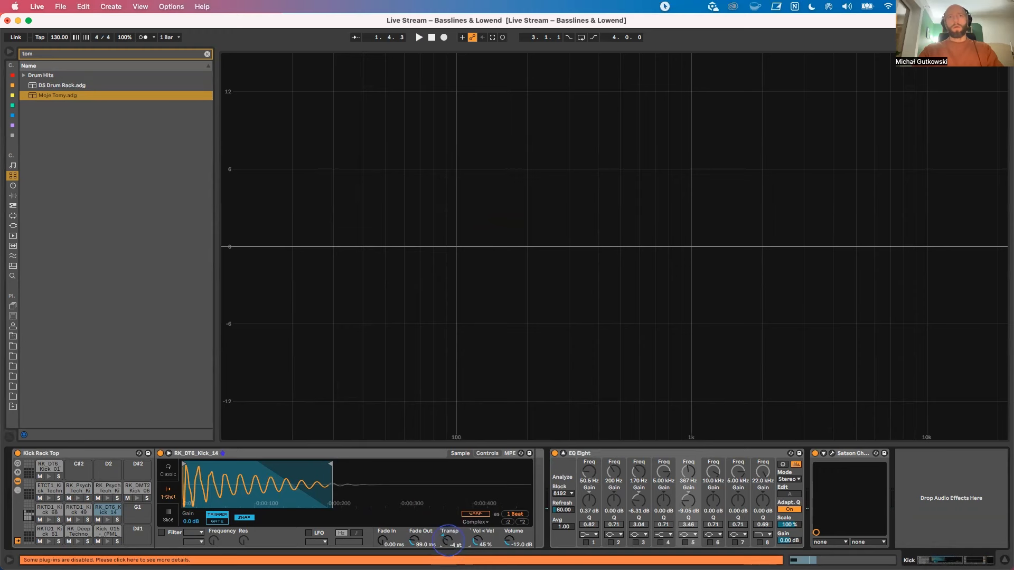
key(space)
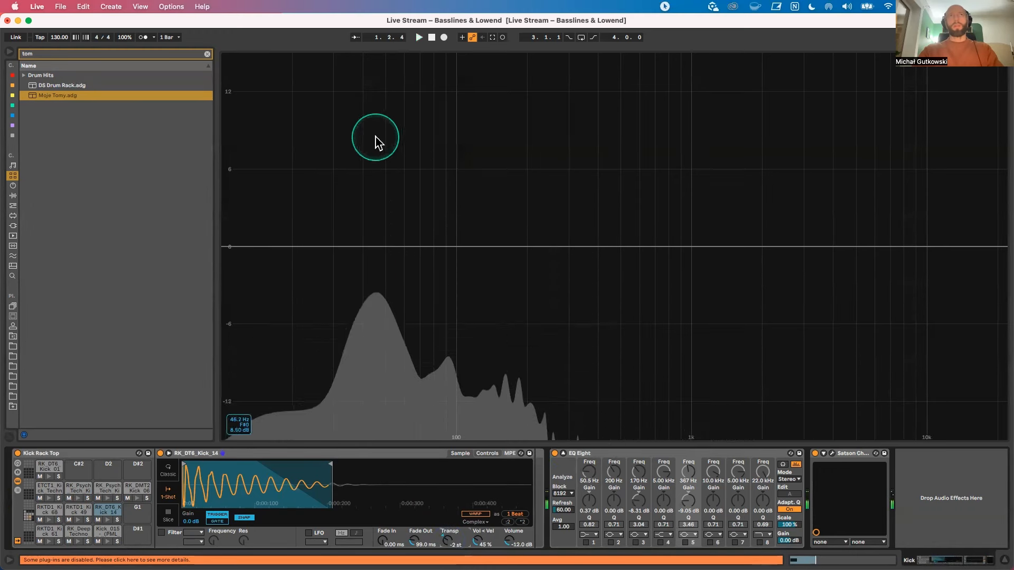
key(space)
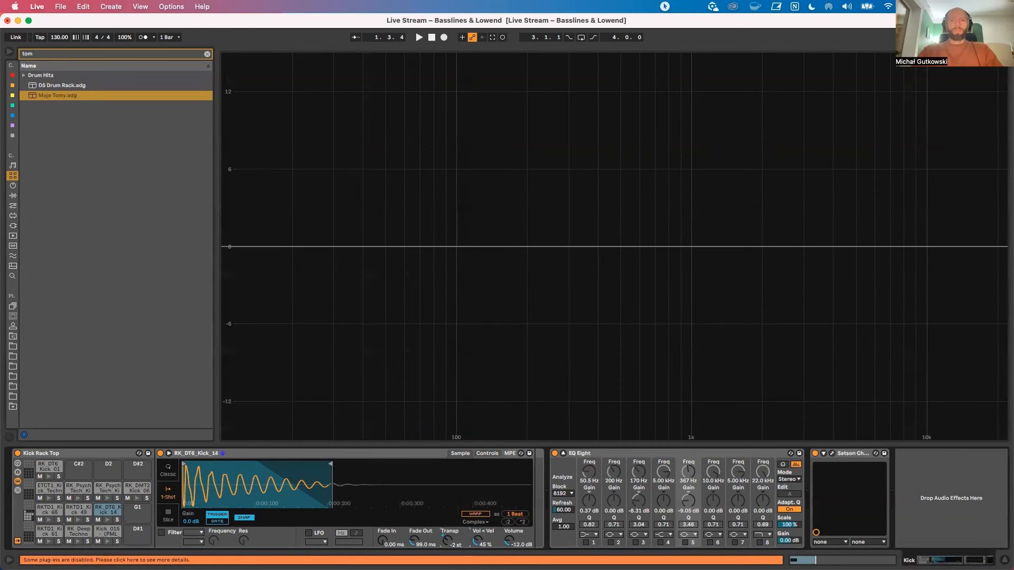
click(563, 454)
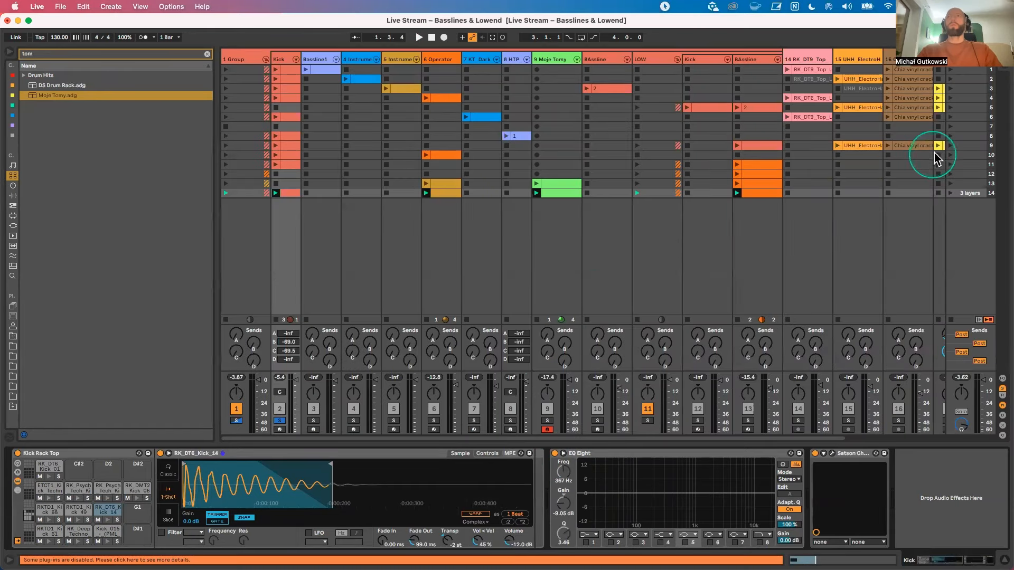
Step: Launch scene 5 and switch on the Baseline track
click(950, 108)
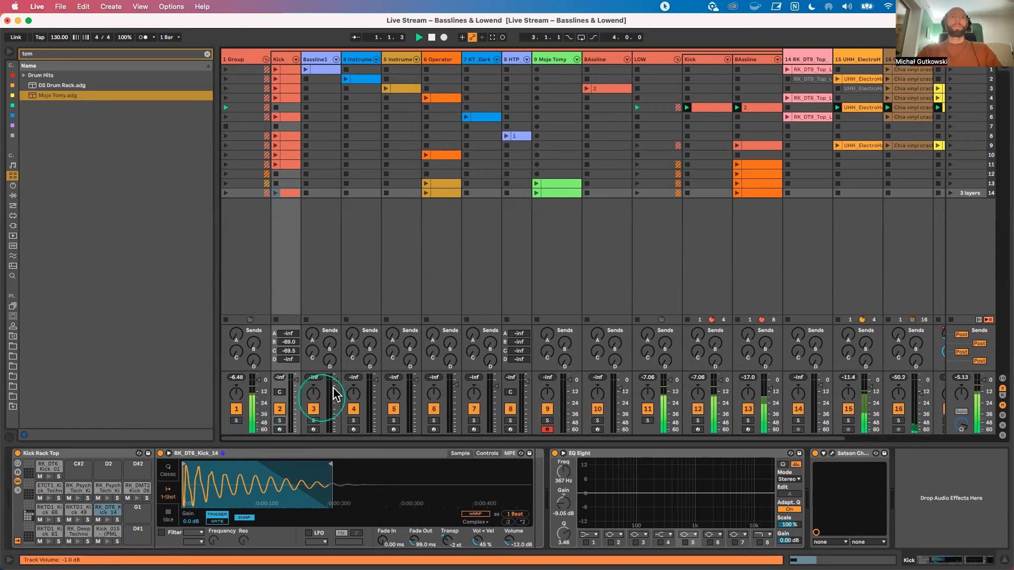
scroll(559, 265, right, 3)
click(873, 408)
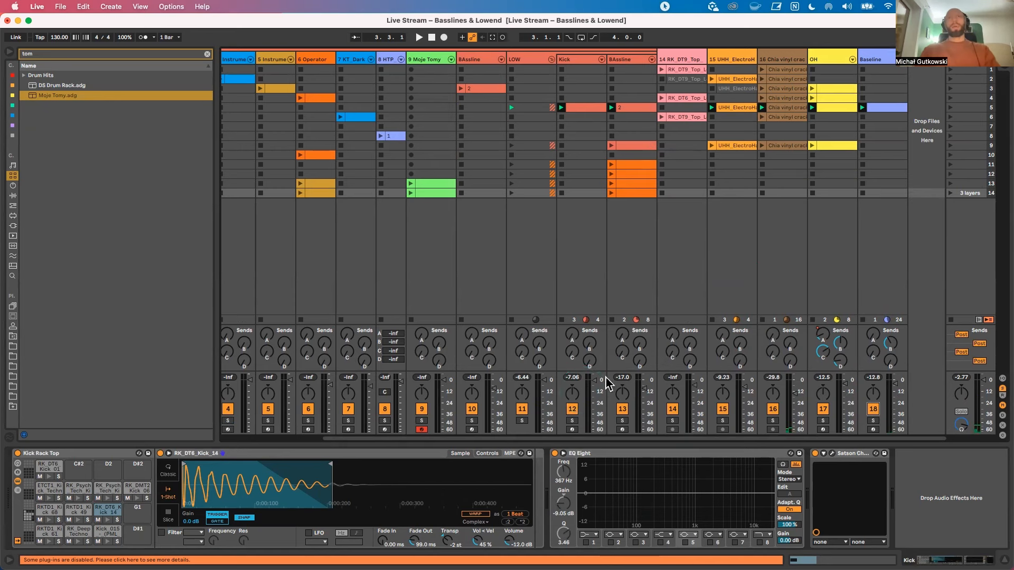
Step: Check the Baseline track's scene 5 clip and unfold the EQ Eight after the Compressor and the one inside Reso_Cricket Rack
click(877, 57)
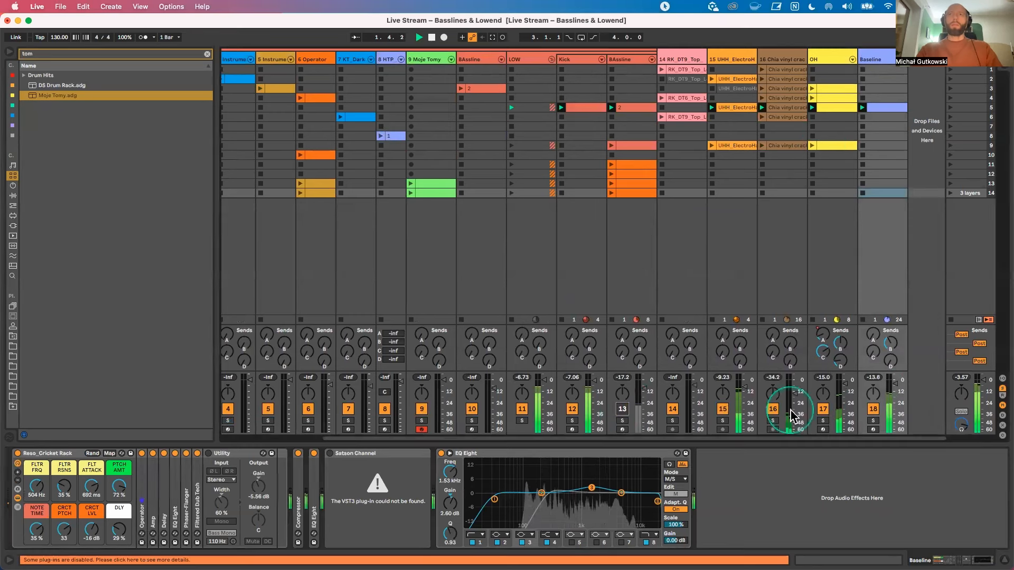
double_click(877, 107)
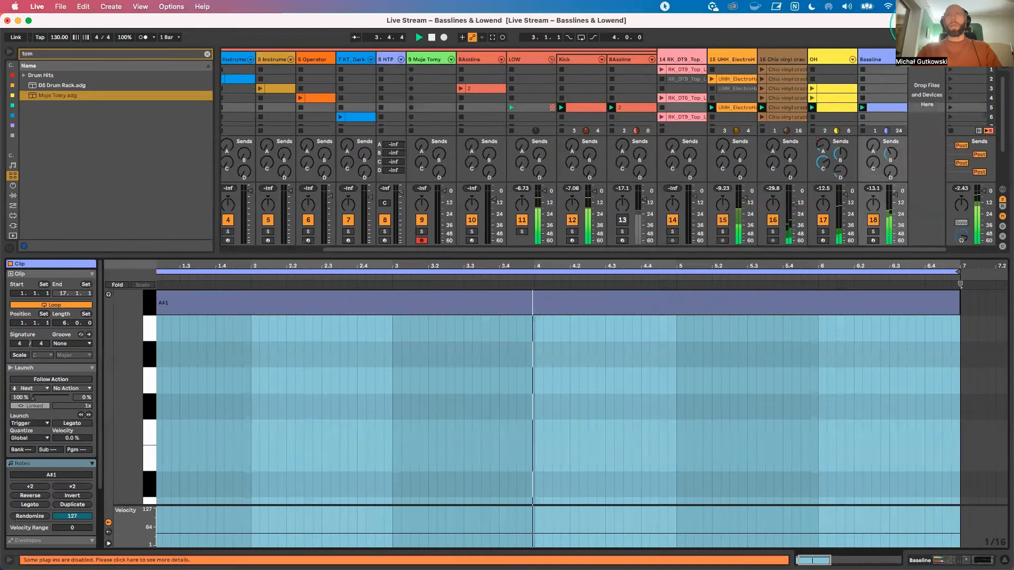
double_click(892, 56)
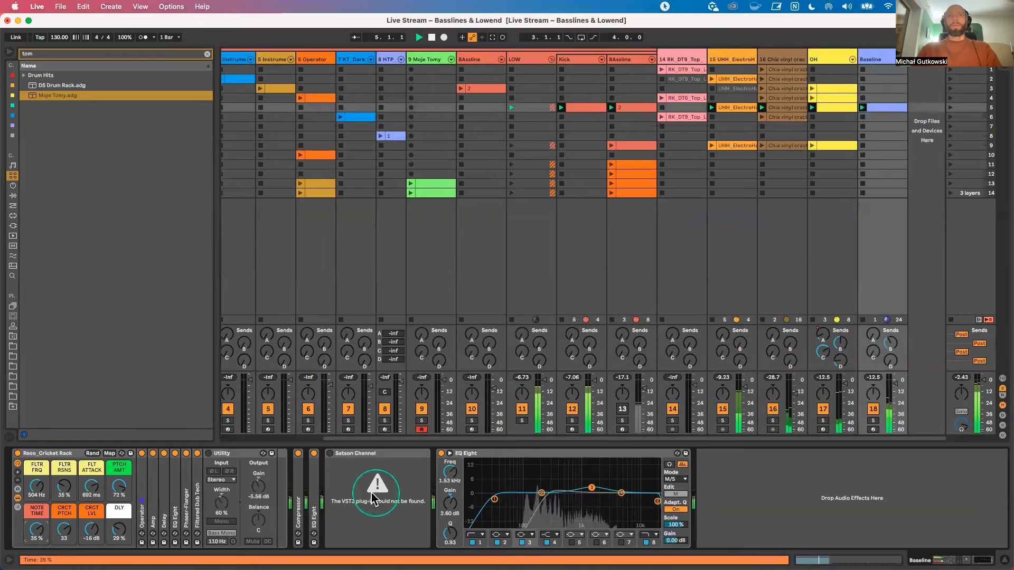
double_click(313, 499)
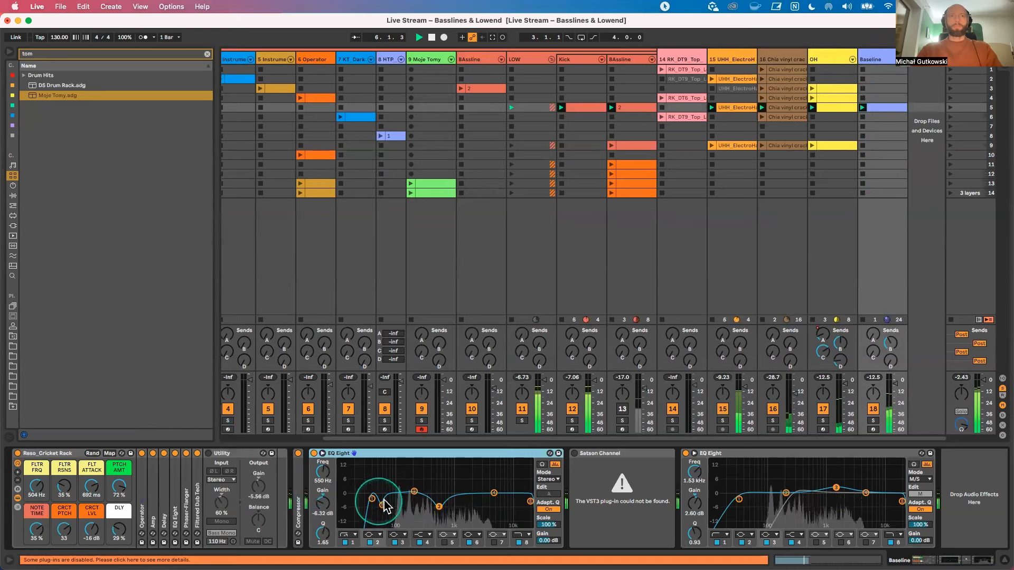
double_click(175, 502)
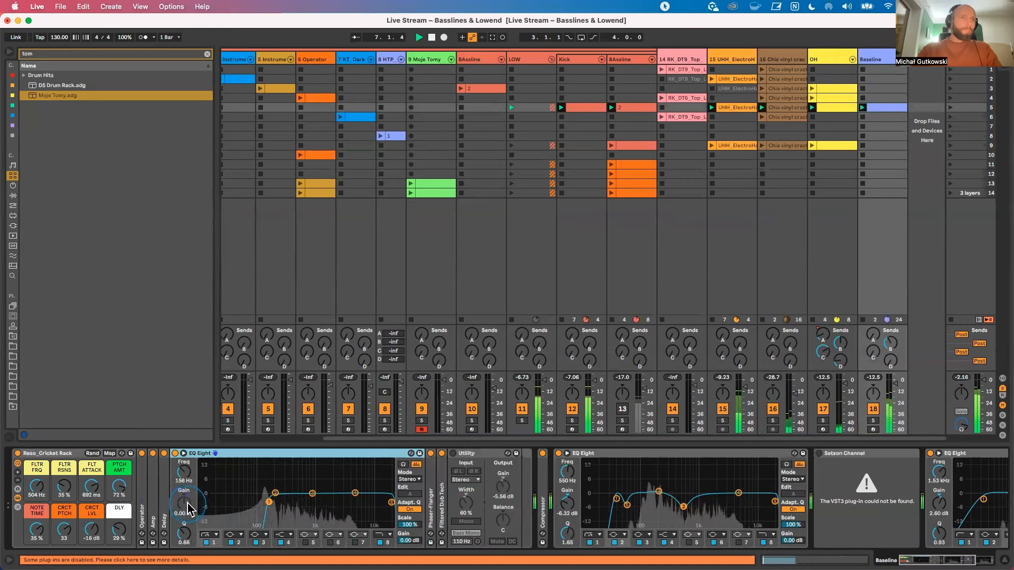
Step: Try lowering the low cut of Reso_Cricket Rack's EQ Eight to 43.5 Hz, restore it, and compare during playback
drag(268, 503, 237, 502)
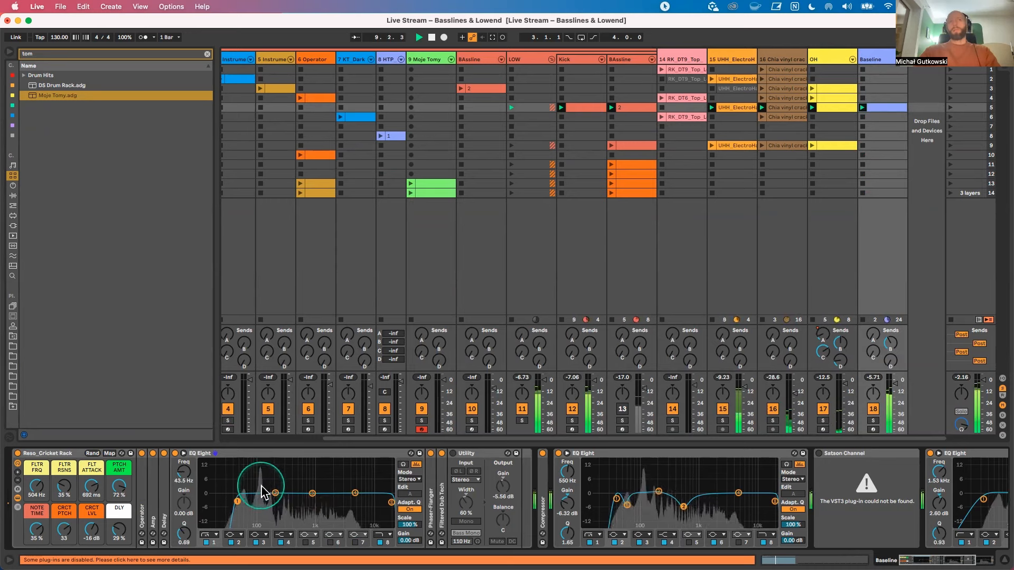
key(space)
drag(275, 493, 263, 515)
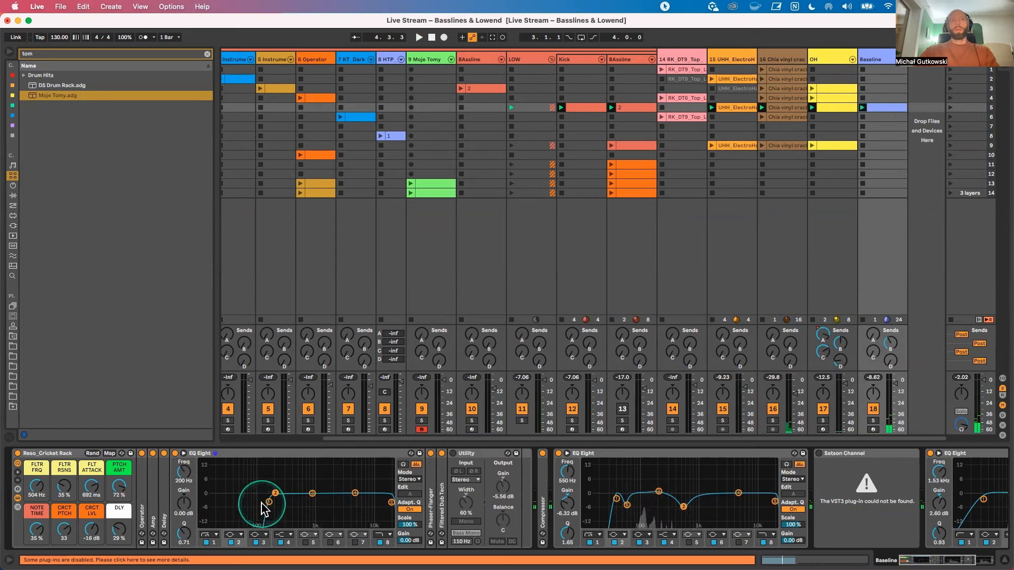
key(space)
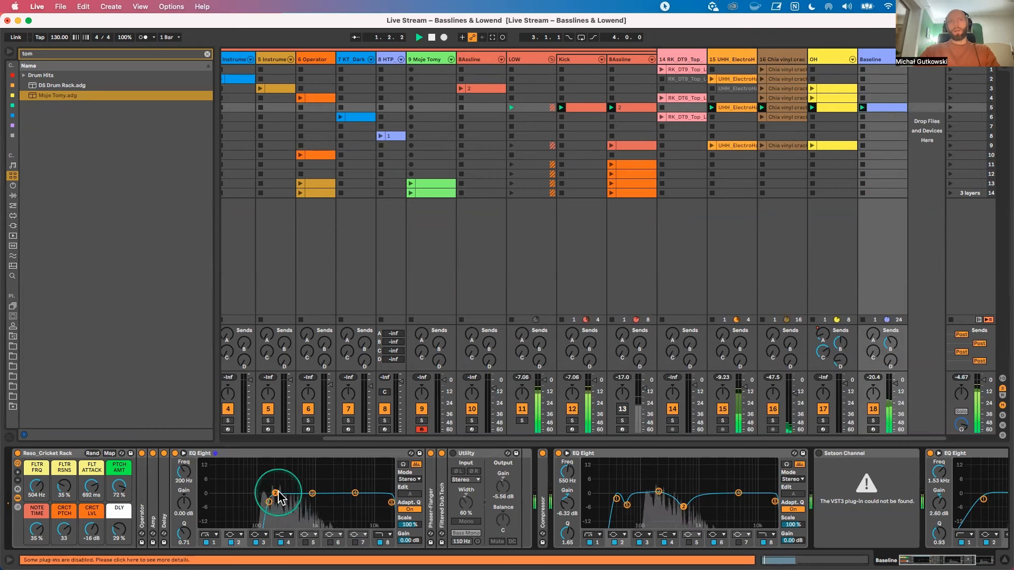
key(space)
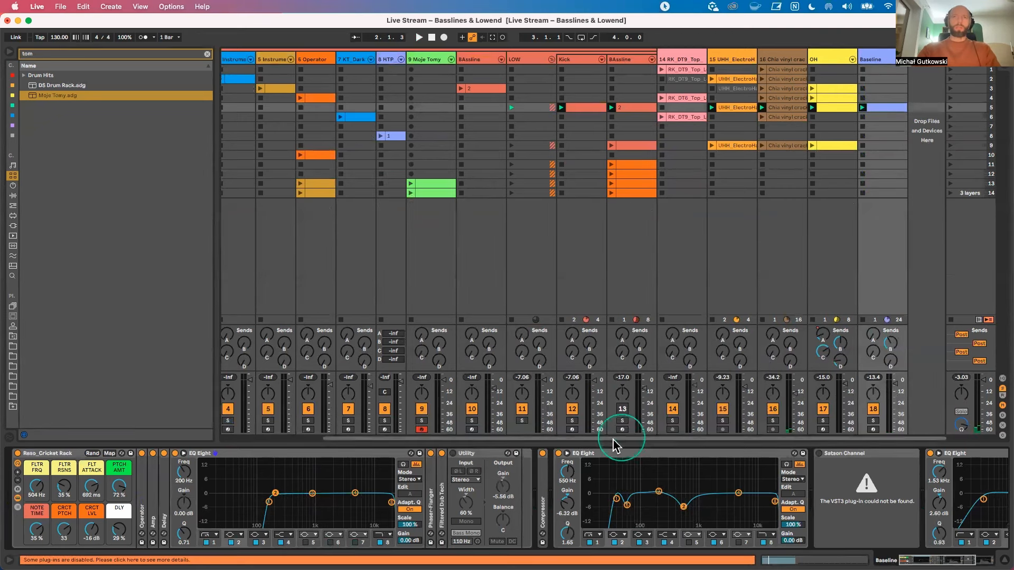
Step: Solo the Baseline track during playback to inspect its Filtered Dub Tech reverb and Delay, fold the rack devices, and unsolo the track
key(space)
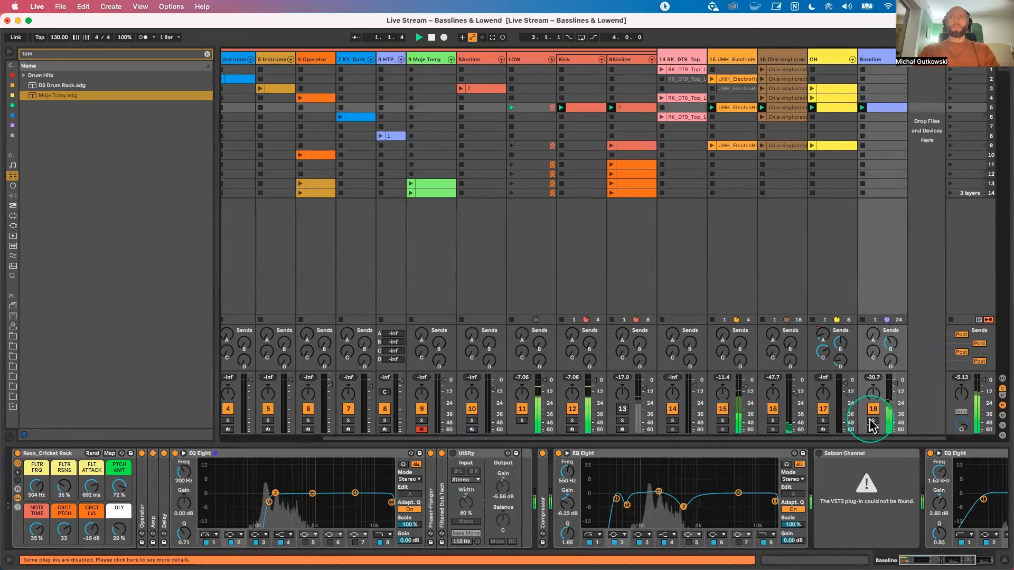
click(873, 420)
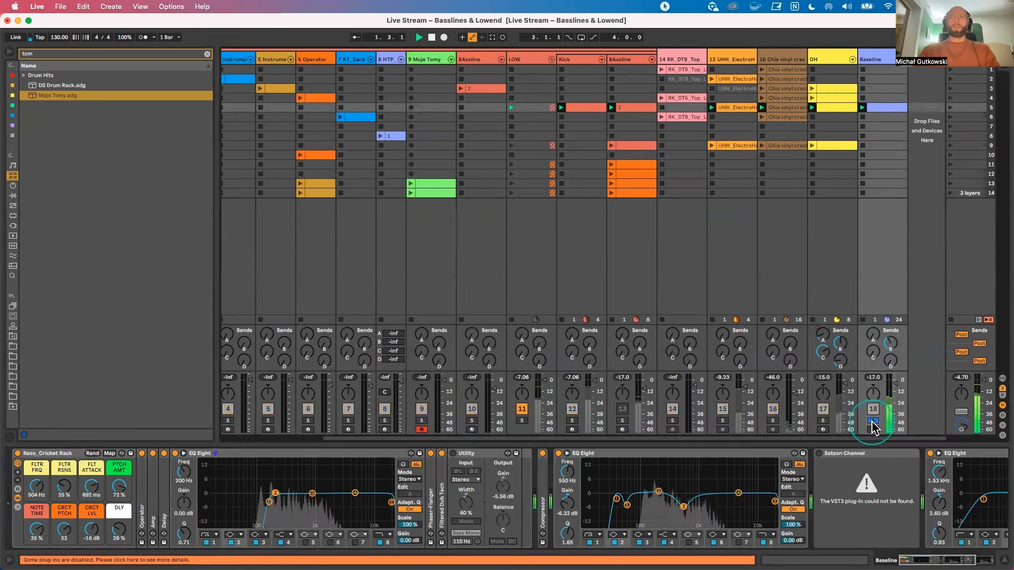
double_click(442, 496)
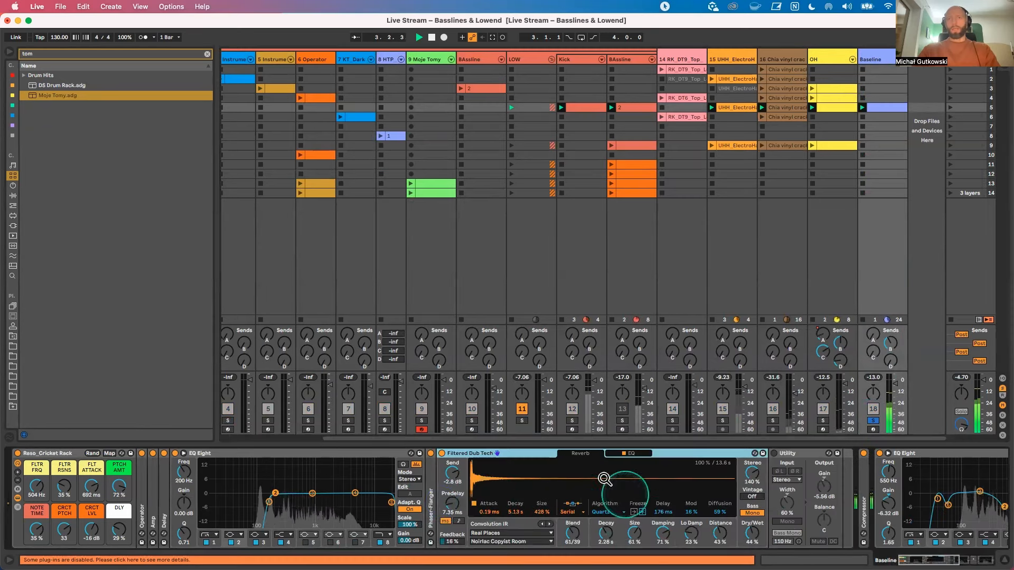
double_click(164, 486)
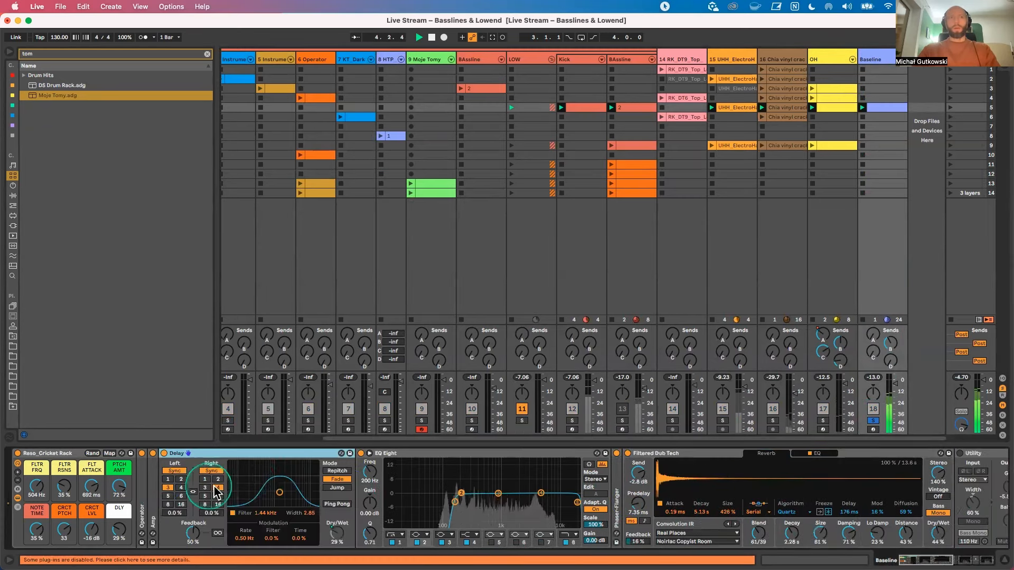
double_click(301, 454)
double_click(305, 454)
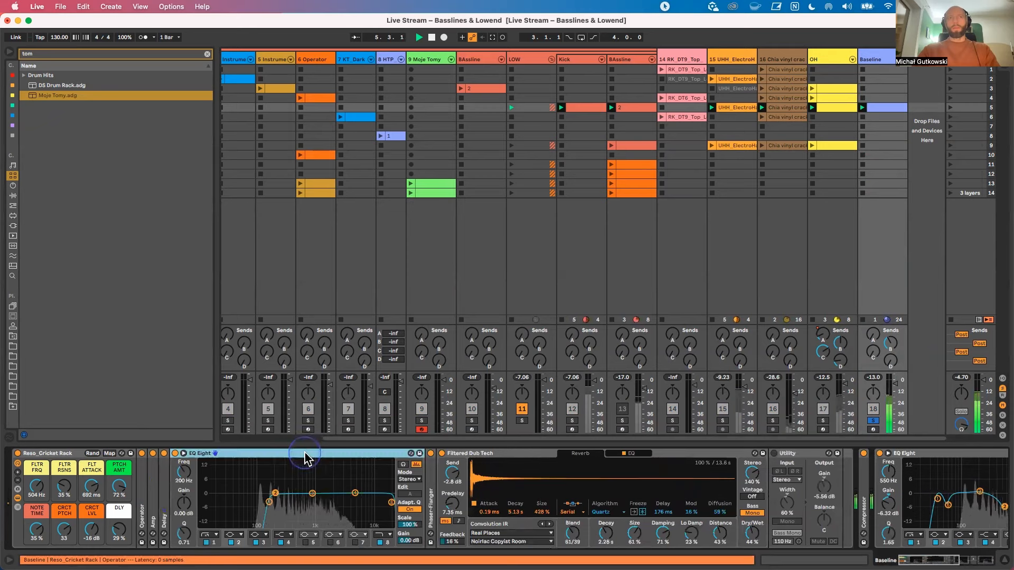
double_click(292, 454)
click(870, 417)
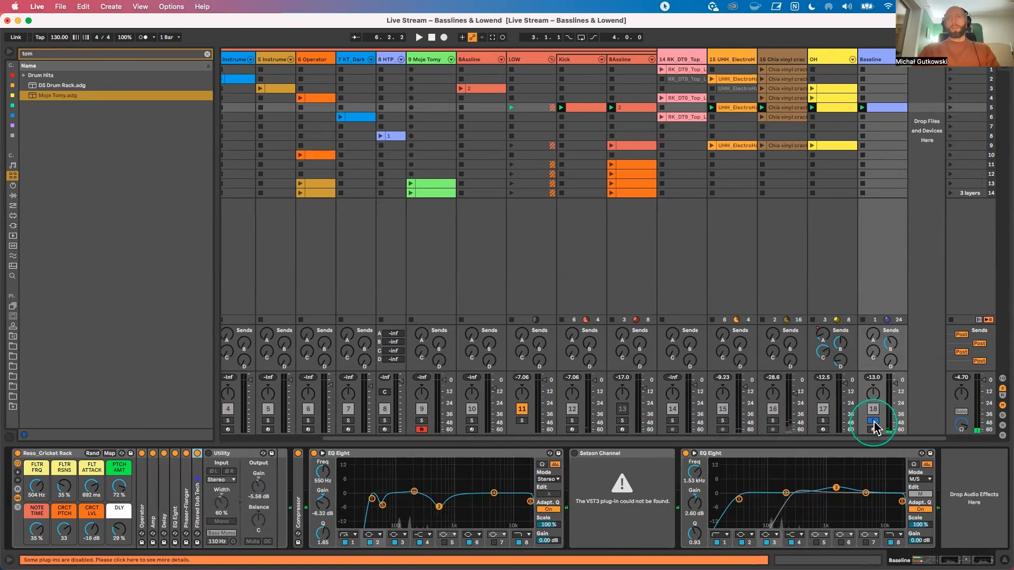
click(873, 421)
Step: Play scene 5 with the BAssline track switched on, off and on again for comparison, and solo that track
key(space)
click(622, 410)
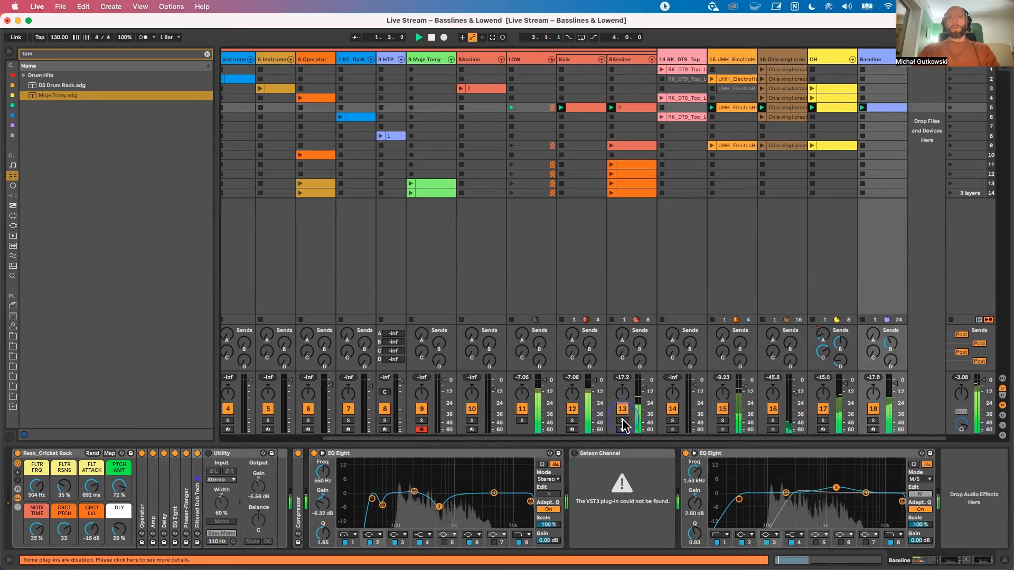
click(623, 412)
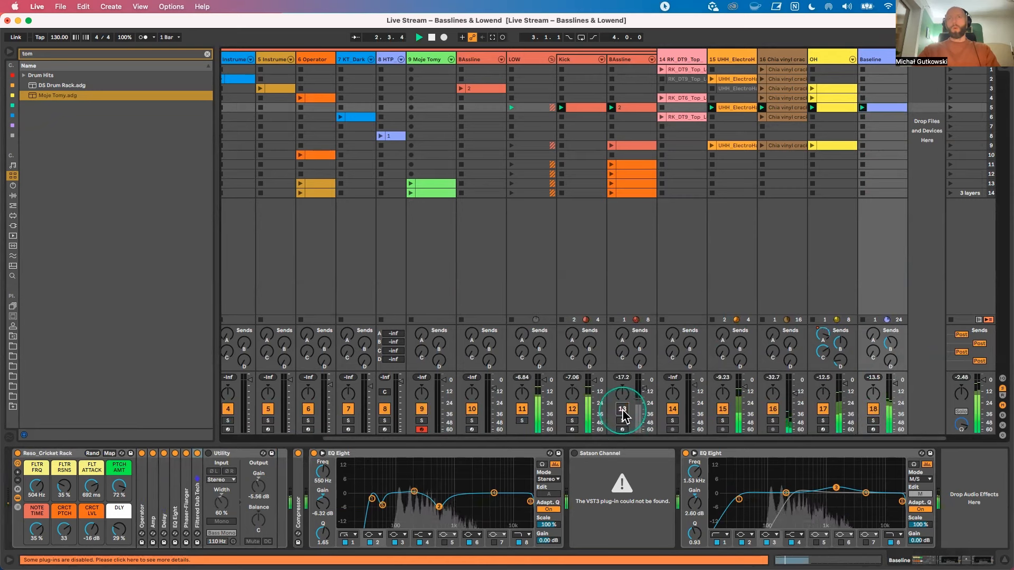
click(623, 412)
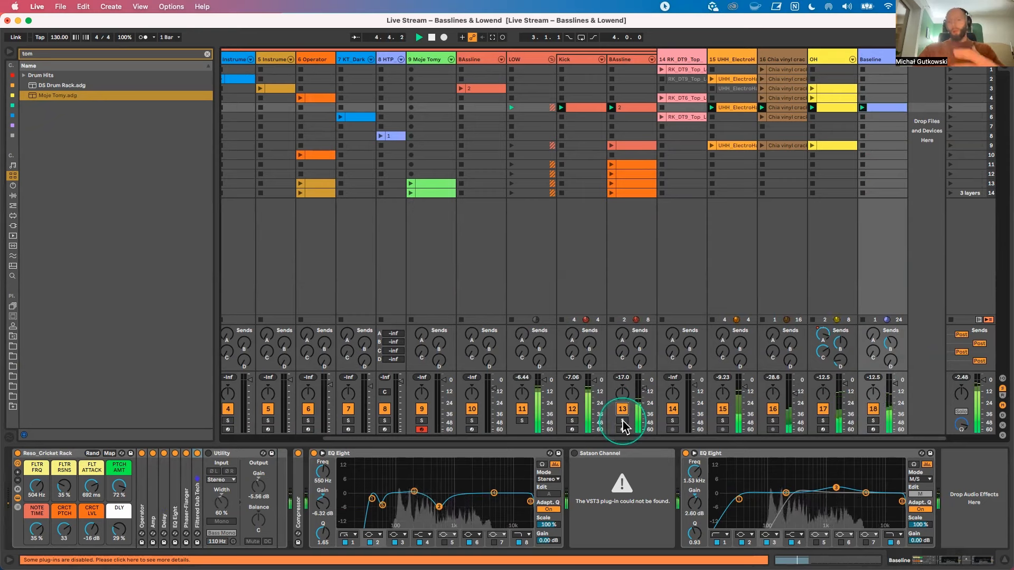
click(622, 421)
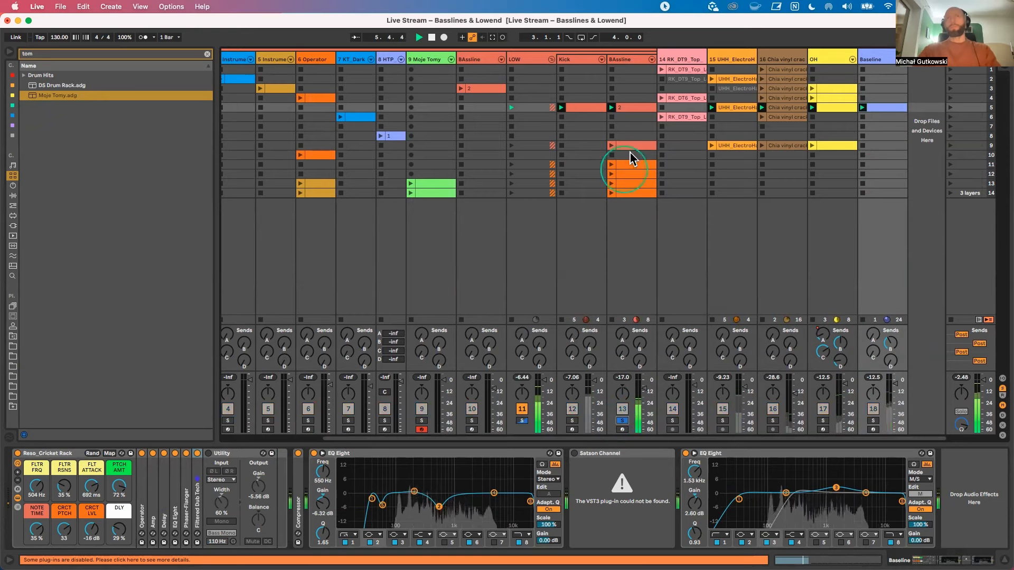
Step: Show the BAssline track's device chain during its soloed playback, and unsolo the track
click(625, 60)
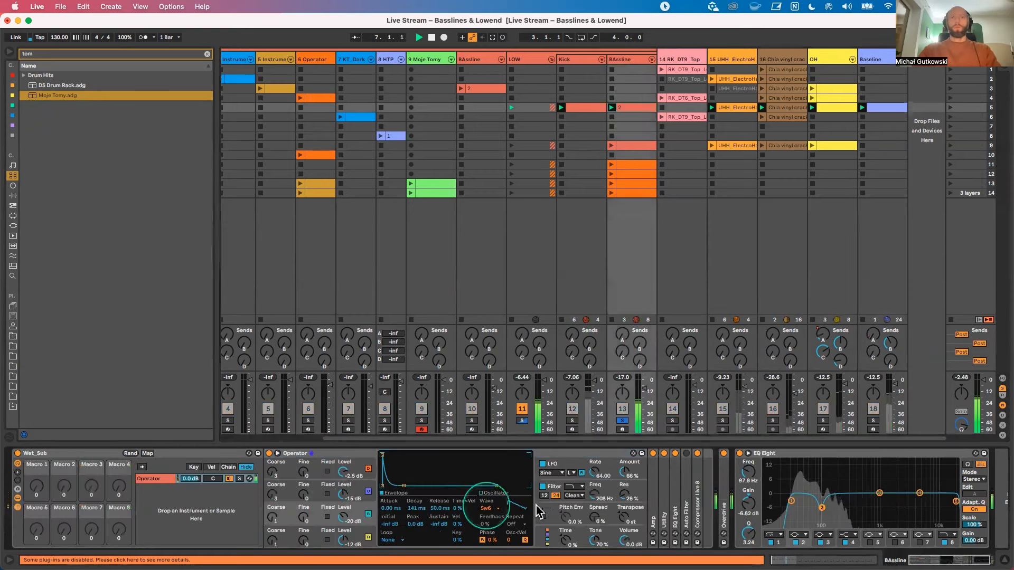
scroll(725, 495, right, 1)
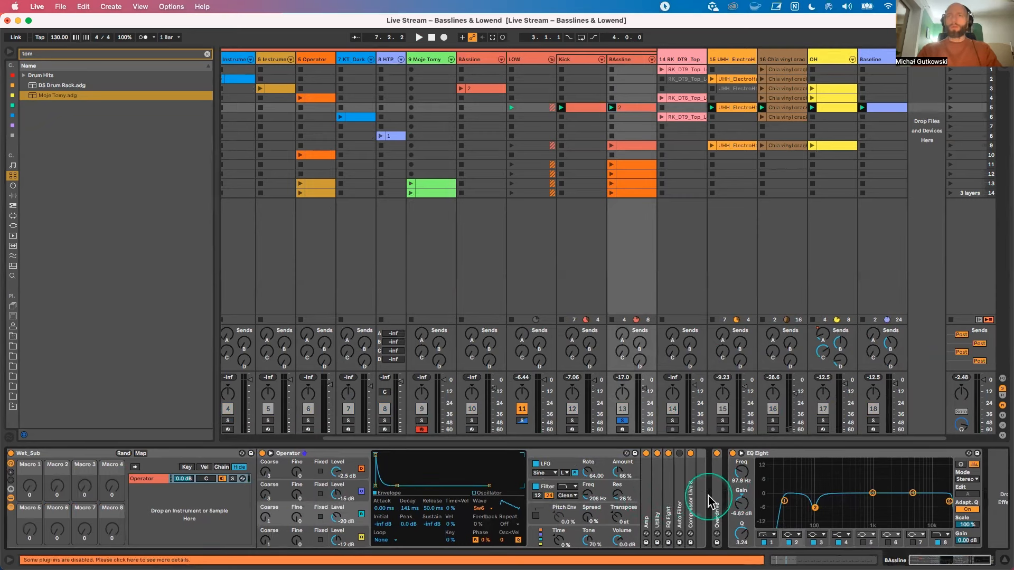
key(space)
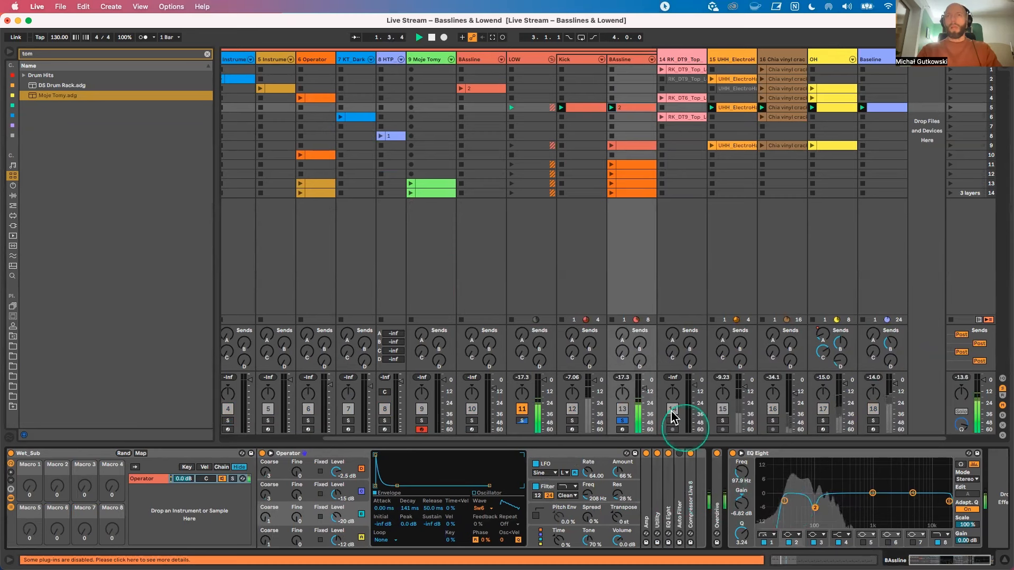
click(623, 421)
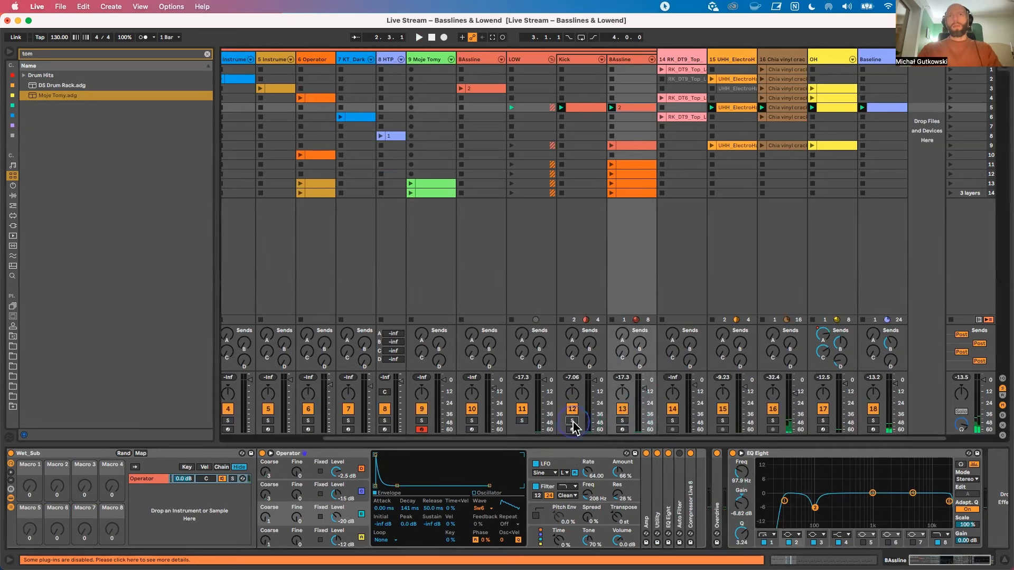
Step: Play scene 5 with the LOW group soloed, and unsolo the group to compare with the full mix
key(space)
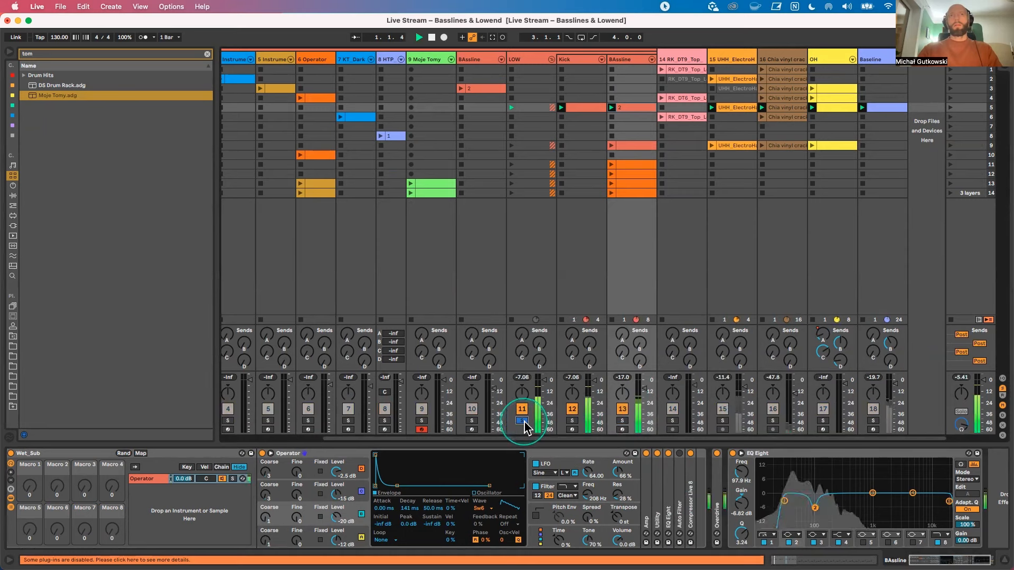
click(522, 421)
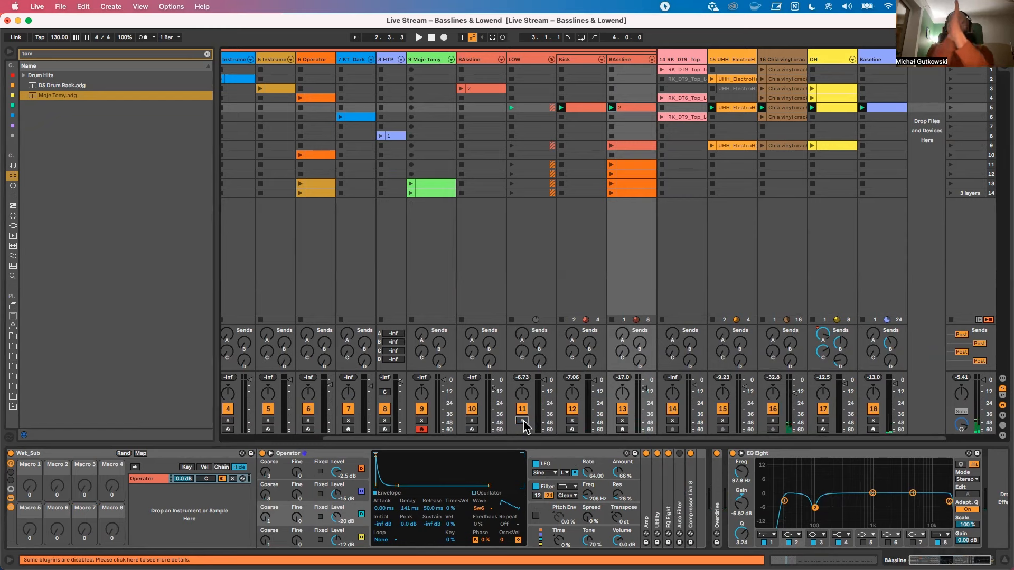
key(space)
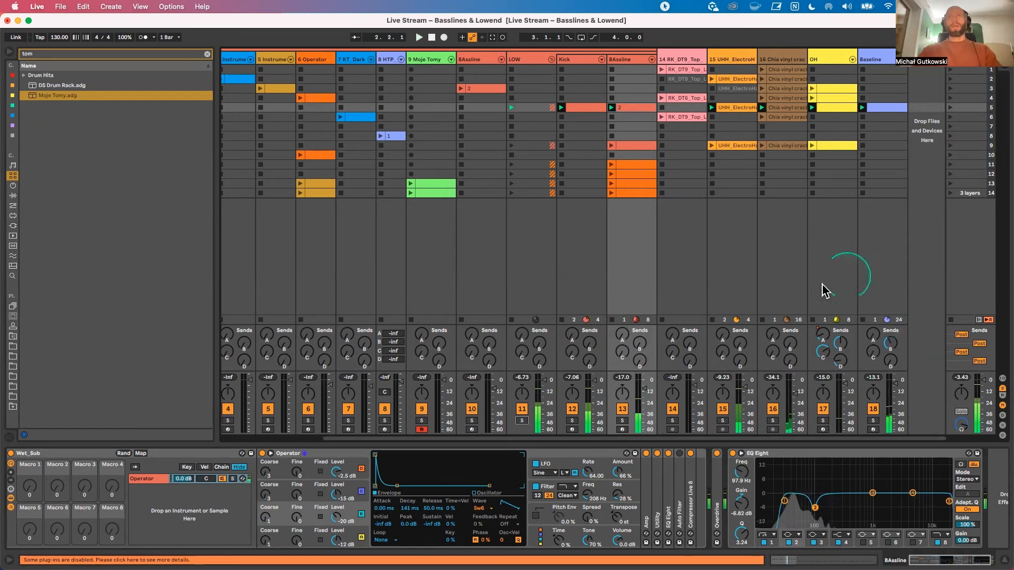
Step: Fold the LOW group, launch scene 1, select the Bassline1 track, and solo and unsolo it during playback
click(550, 59)
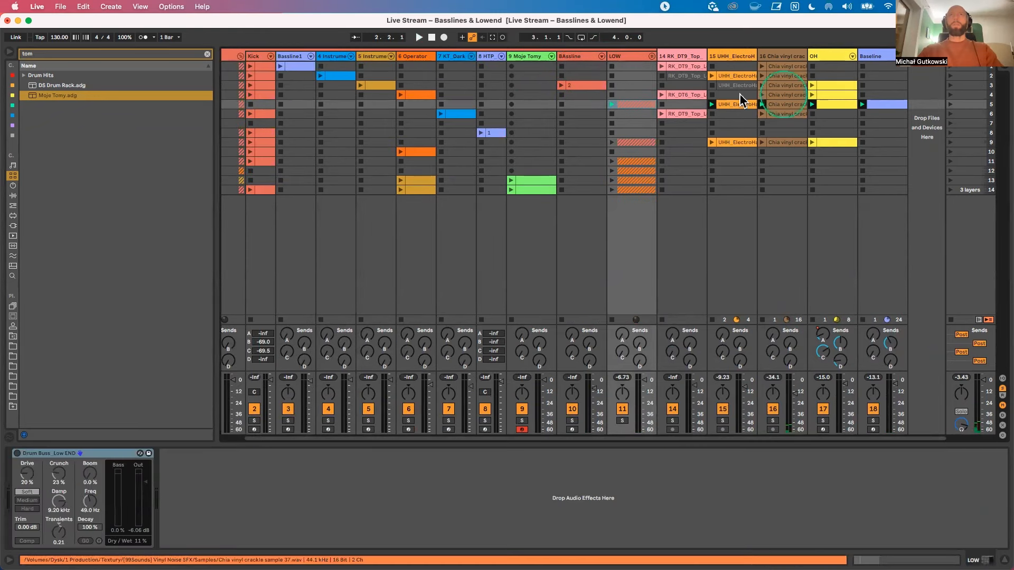
click(952, 67)
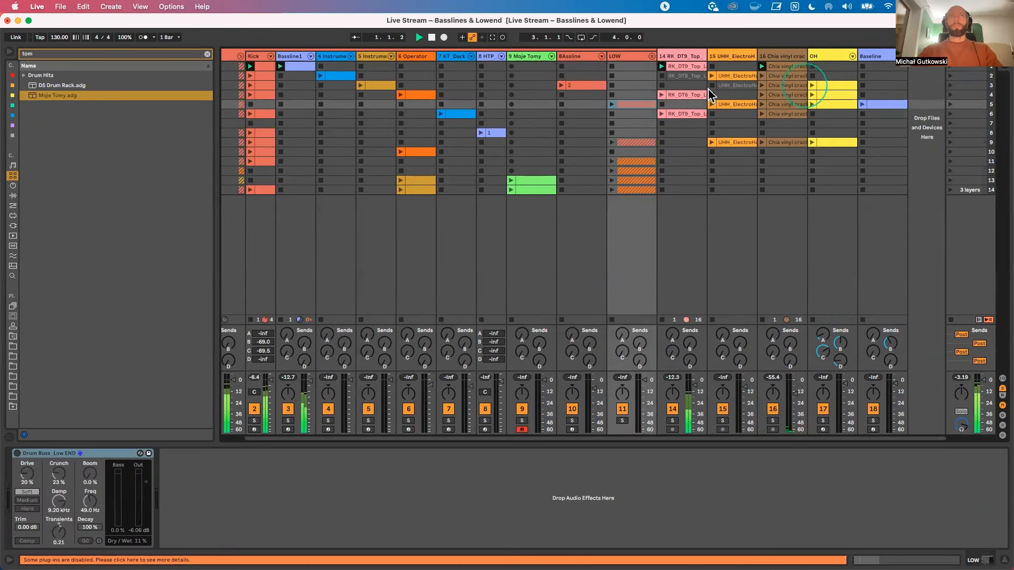
click(295, 63)
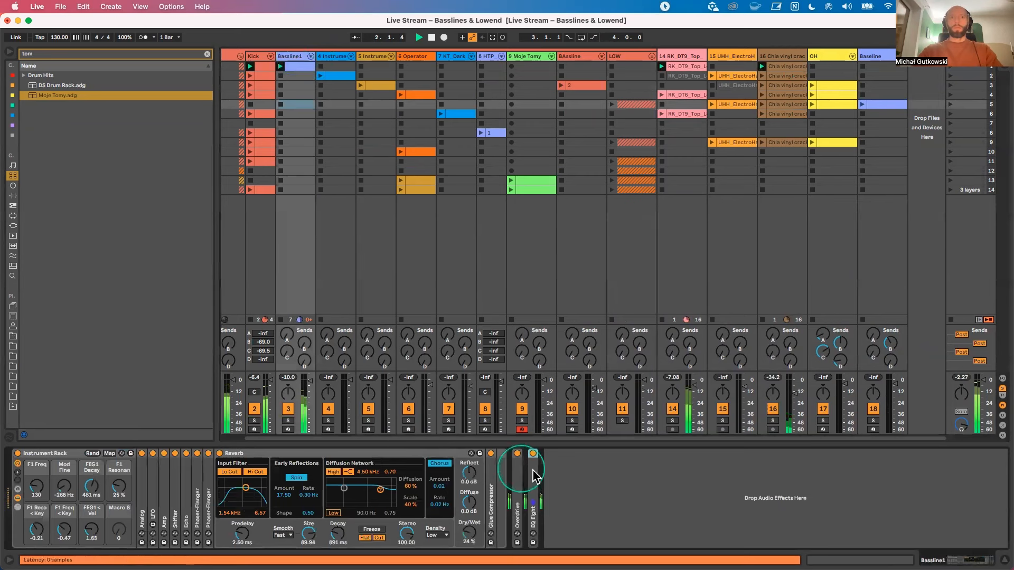
click(289, 421)
click(289, 421)
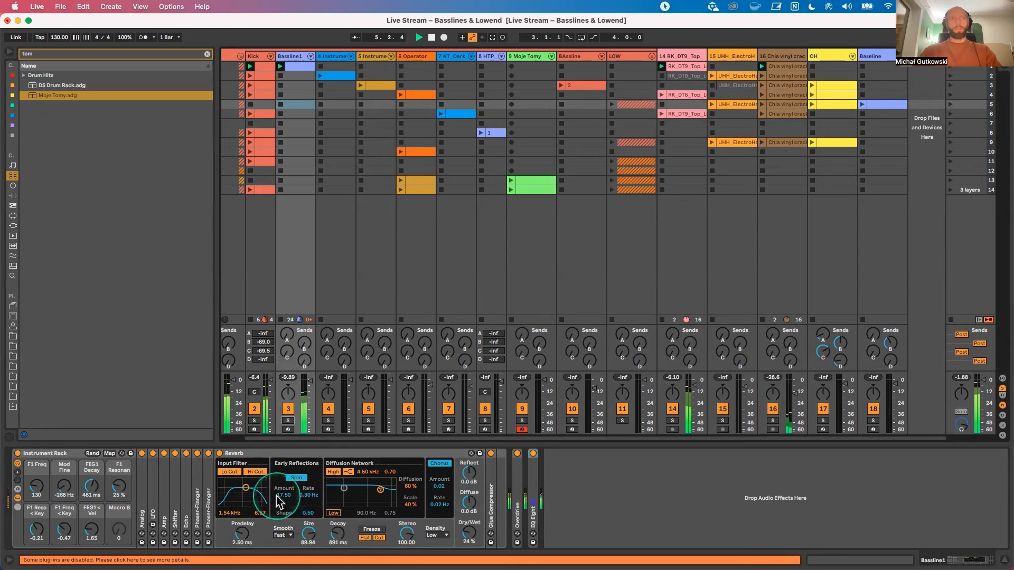
Step: Unfold Bassline1's Echo, compare it bypassed and enabled, and set Dry/Wet to 28 % on Echo and 55 % on Reverb
double_click(189, 498)
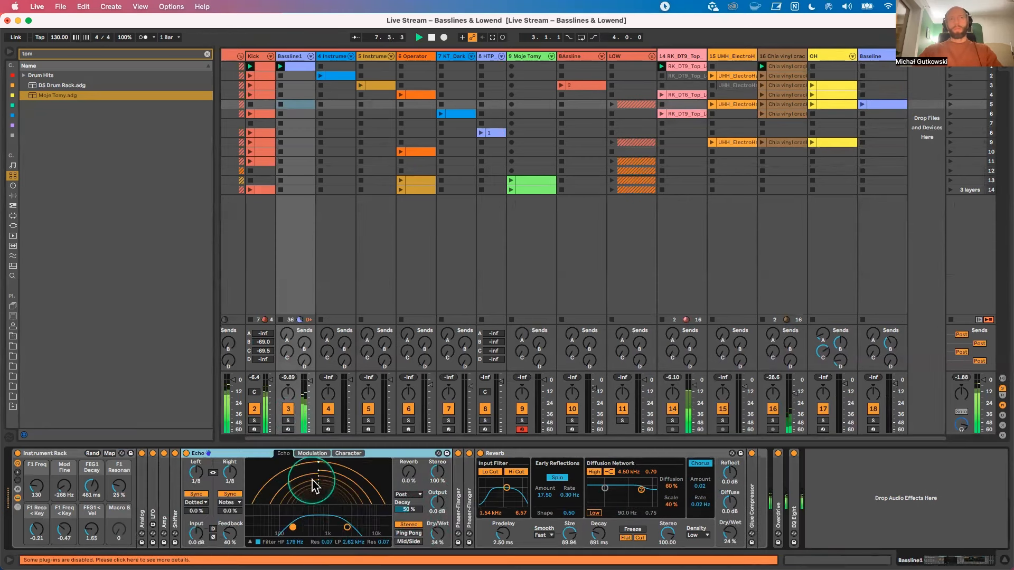
click(186, 454)
click(479, 455)
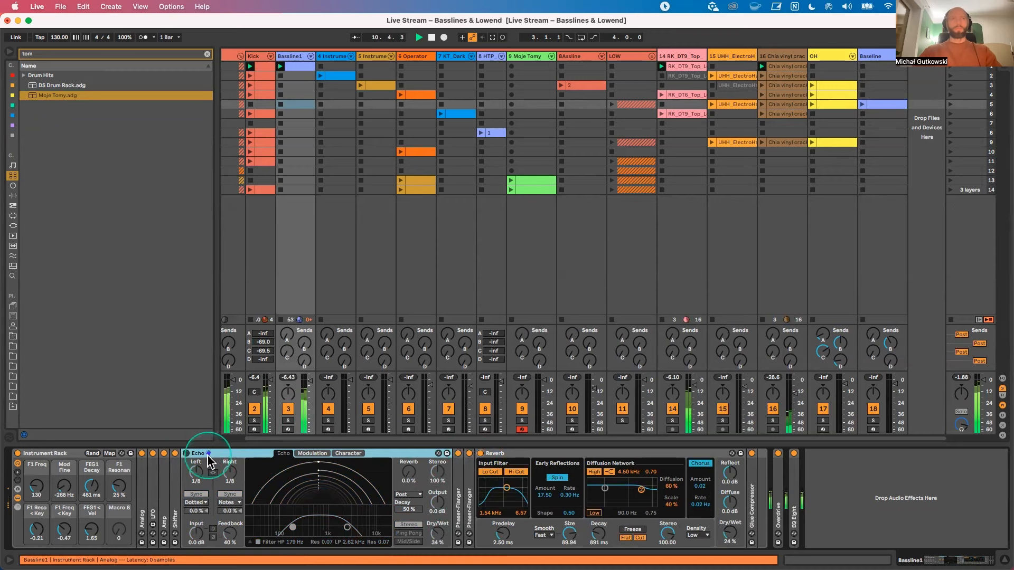
click(186, 453)
drag(442, 532, 443, 539)
drag(728, 533, 728, 520)
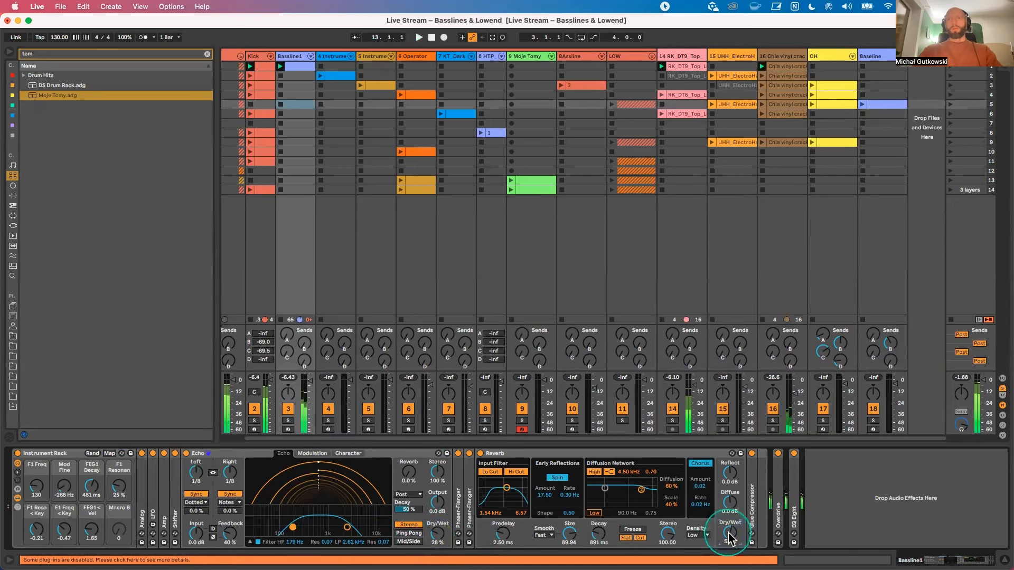
Step: Unfold the EQ Eight after the Overdrive on Bassline1, fold Reverb and Echo, and select that EQ Eight
double_click(794, 478)
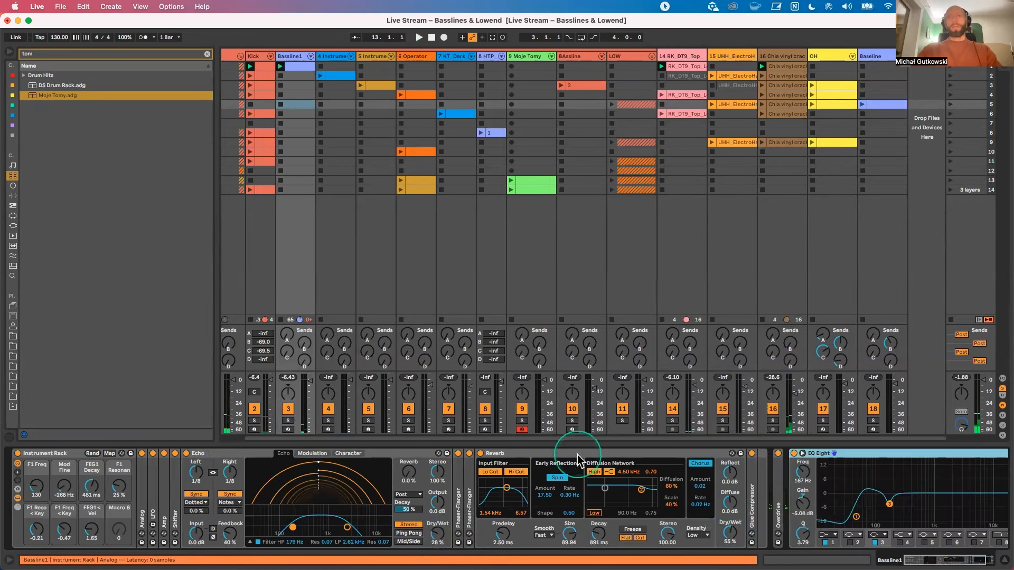
double_click(615, 454)
double_click(388, 454)
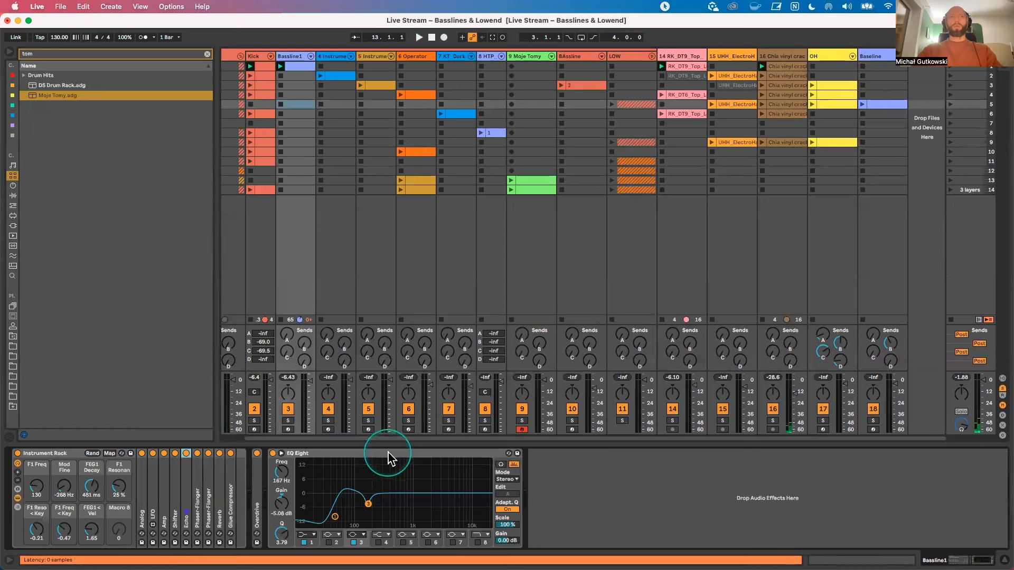
click(385, 454)
Step: Search the browser's audio effects for "eq" and add a second EQ Eight after the existing one on Bassline1
click(208, 54)
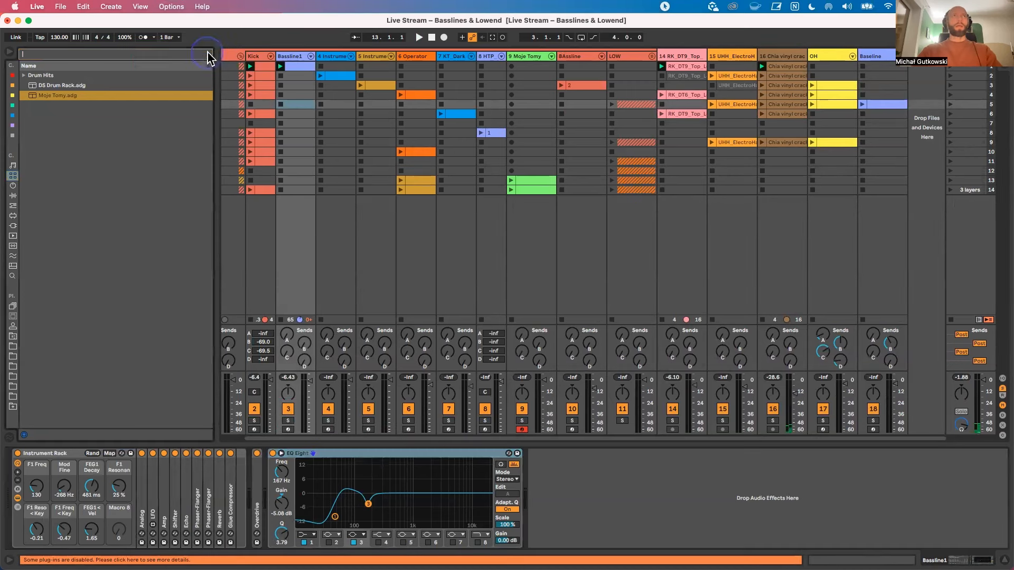
click(139, 56)
text(eq)
click(12, 125)
click(36, 75)
double_click(35, 75)
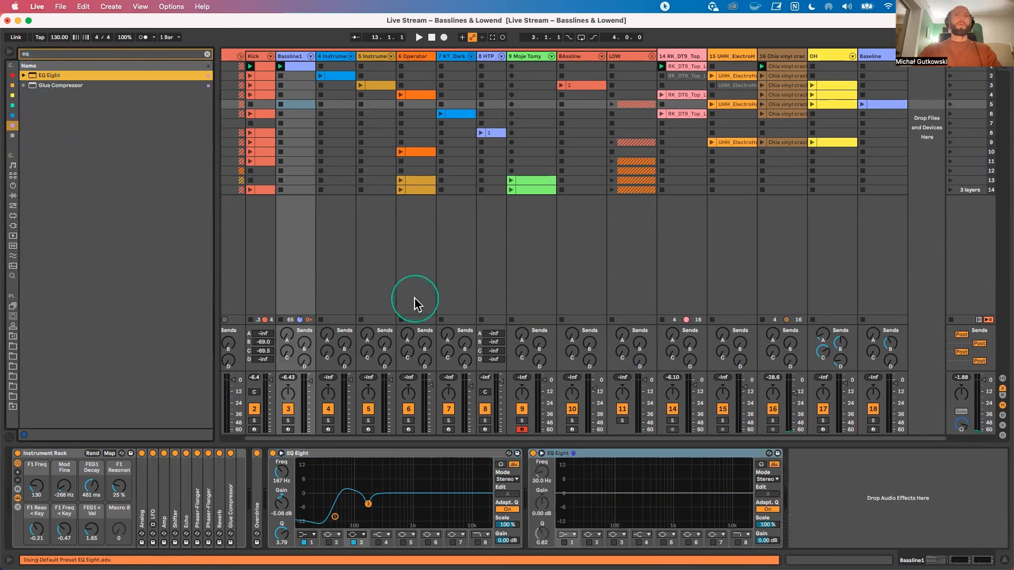
Step: Switch the new EQ Eight to M/S mode and boost band 3 of the mid channel by 2.60 dB at 141 Hz
click(768, 484)
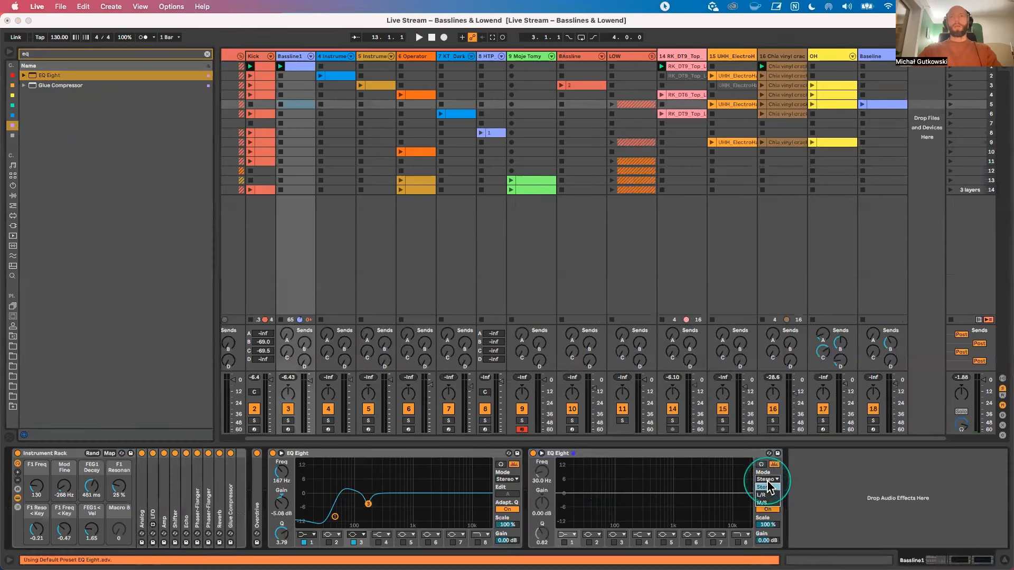
click(757, 502)
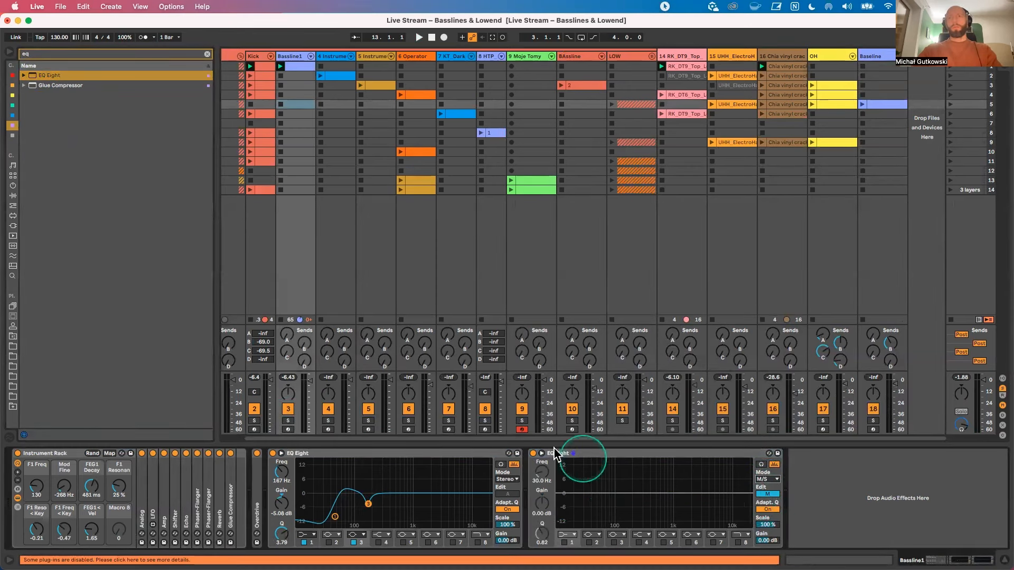
key(space)
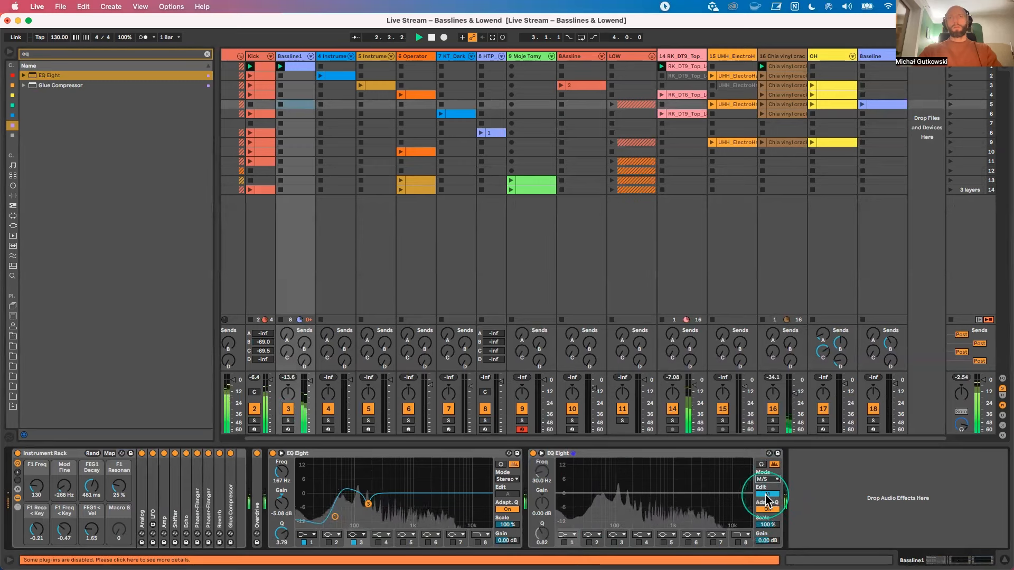
click(614, 543)
drag(673, 493, 627, 488)
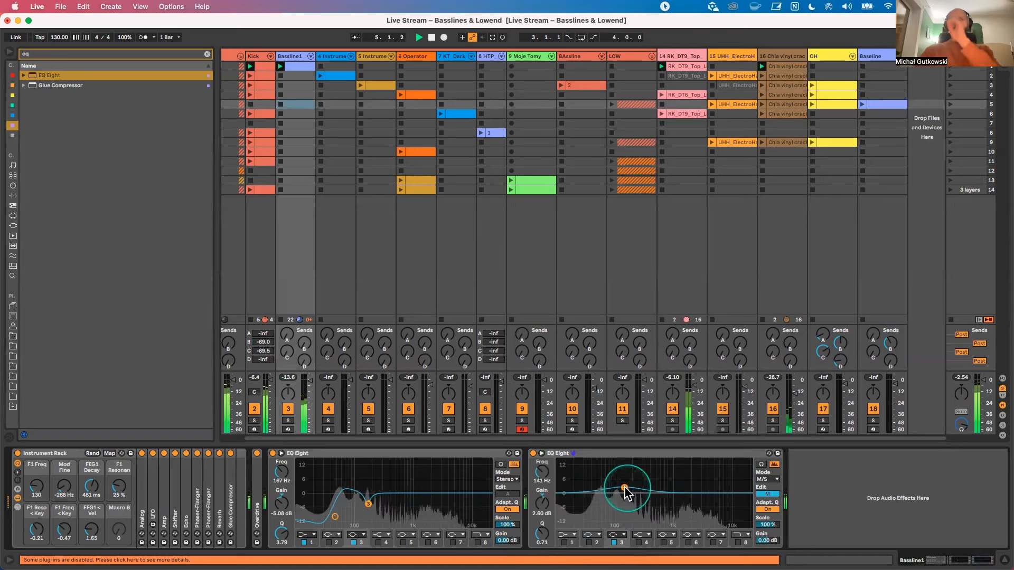
Step: Edit the side channel of the second EQ Eight and add a low cut on band 1 at 190 Hz
click(767, 493)
mouse_move(616, 494)
mouse_down()
mouse_move(612, 514)
mouse_move(596, 497)
mouse_move(631, 495)
mouse_up()
click(589, 542)
click(587, 542)
click(564, 542)
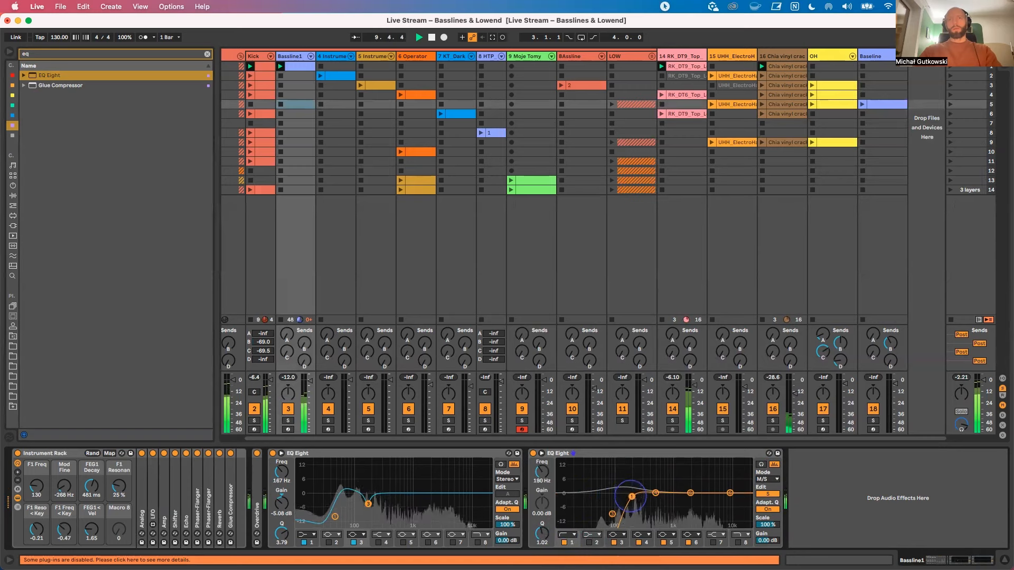
Step: Compare playback with the second EQ Eight bypassed and active, and fold both EQ Eights
click(533, 453)
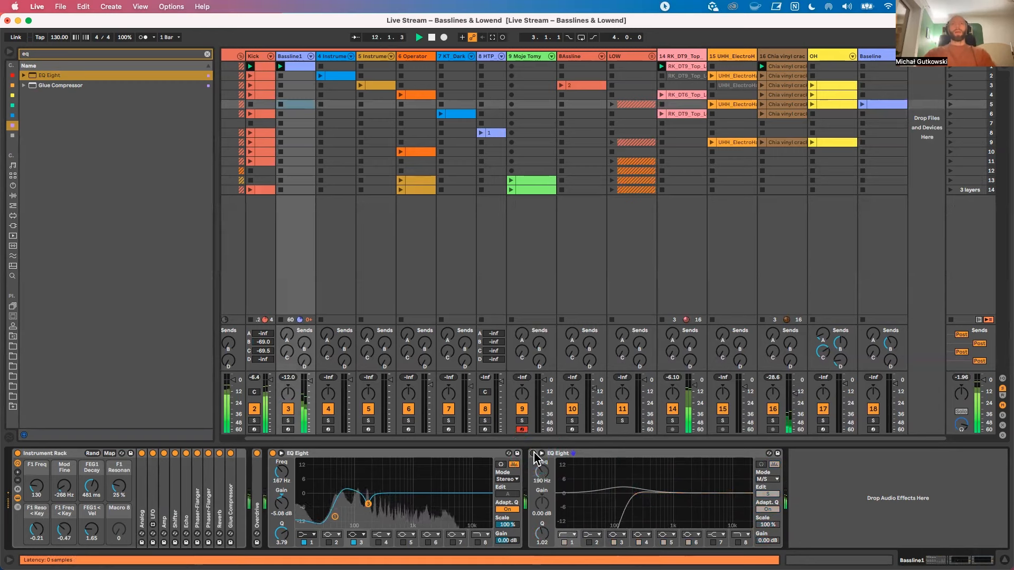
click(533, 453)
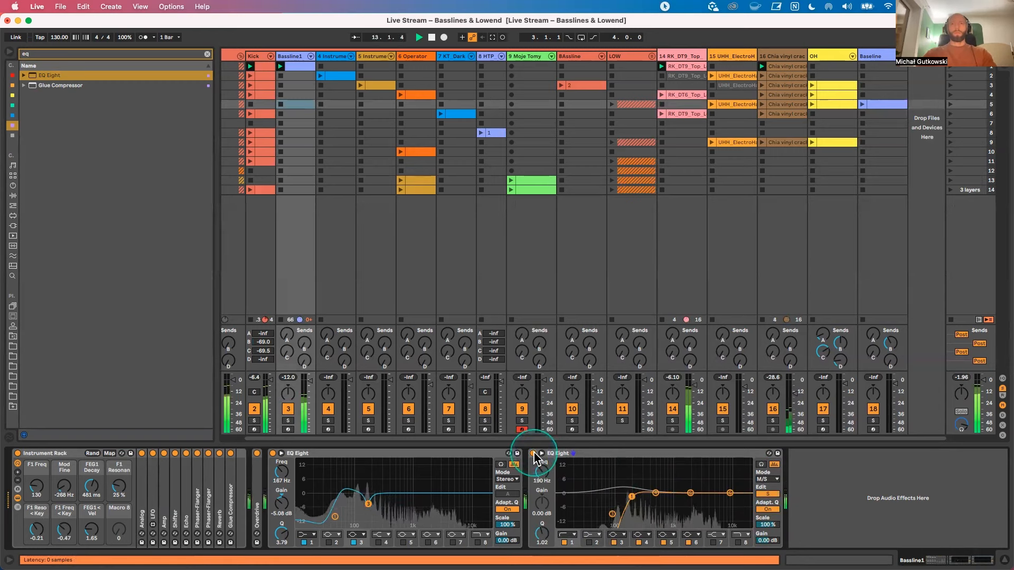
click(445, 450)
double_click(445, 450)
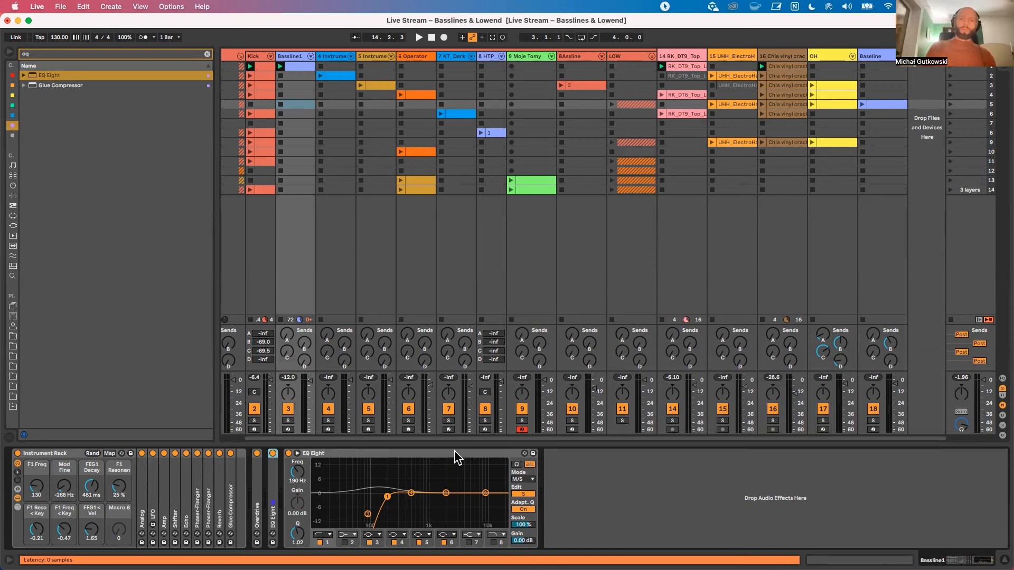
double_click(373, 455)
click(305, 492)
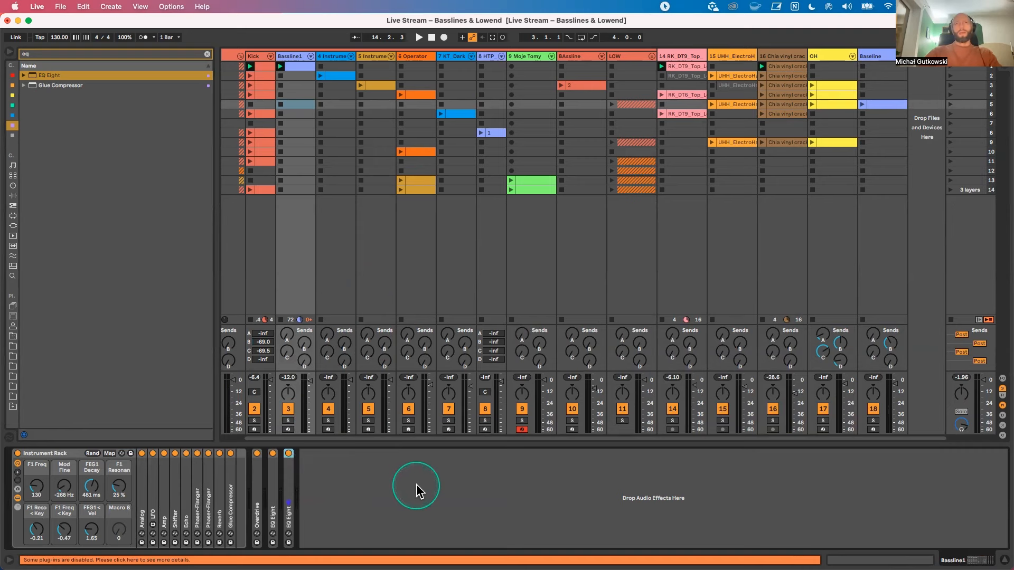
Step: Set the Bassline1 Instrument Rack's FEG1 < Vel macro to 0.44 and its F1 Freq macro to 81 during playback
click(296, 58)
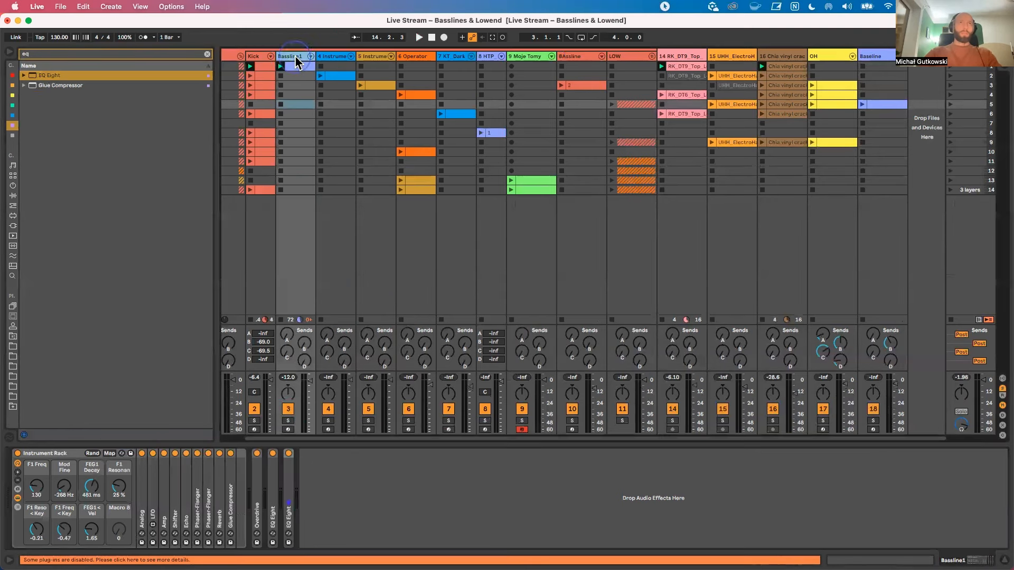
key(space)
drag(92, 530, 91, 538)
mouse_move(37, 487)
mouse_down()
mouse_move(36, 499)
mouse_move(37, 487)
mouse_up()
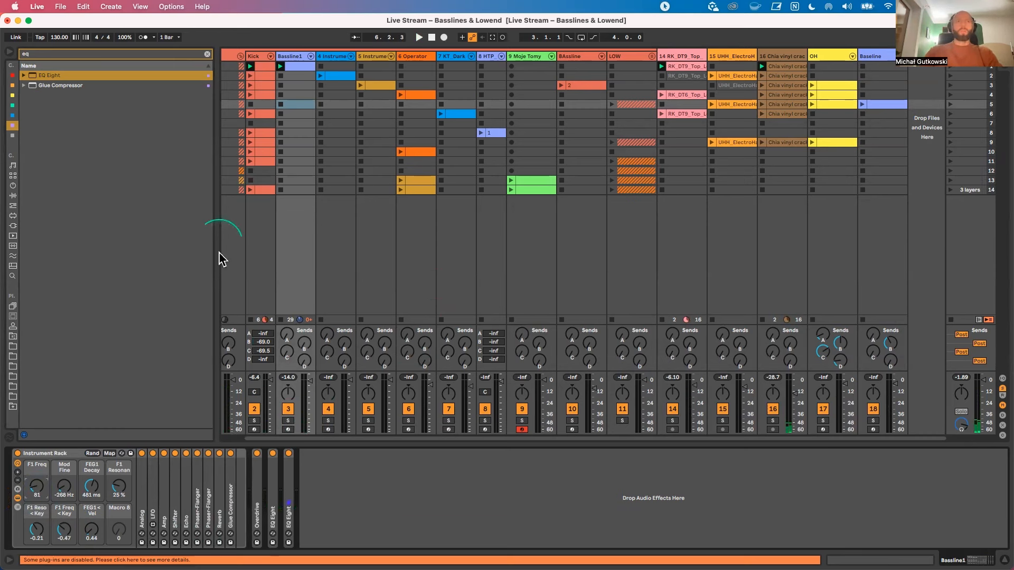
Step: Search the browser for "uti", add a Utility at the end of Bassline1's chain, and set its Width to 29 %
drag(54, 55, 10, 54)
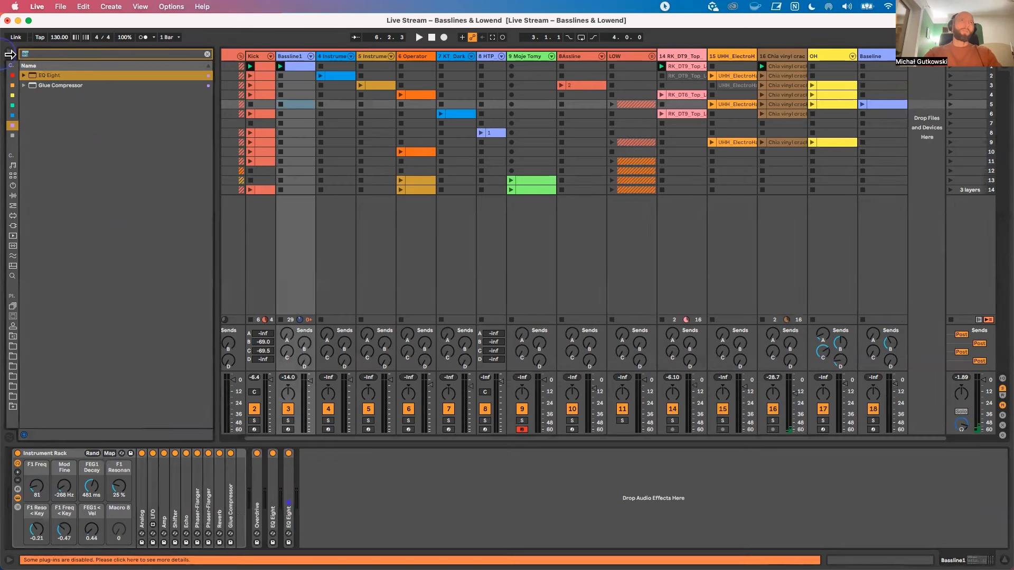
key(BackSpace)
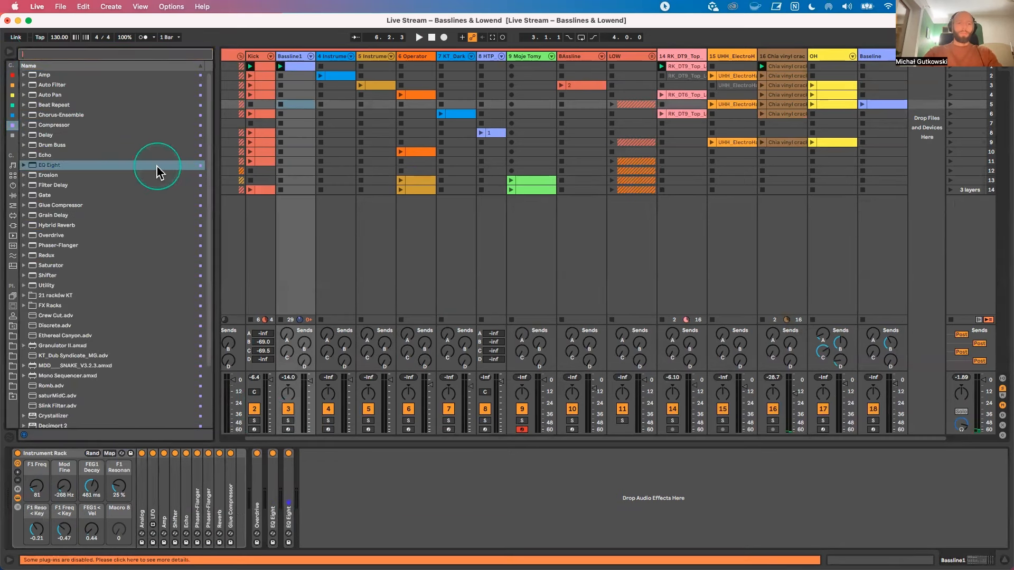
text(uti)
drag(33, 82, 300, 480)
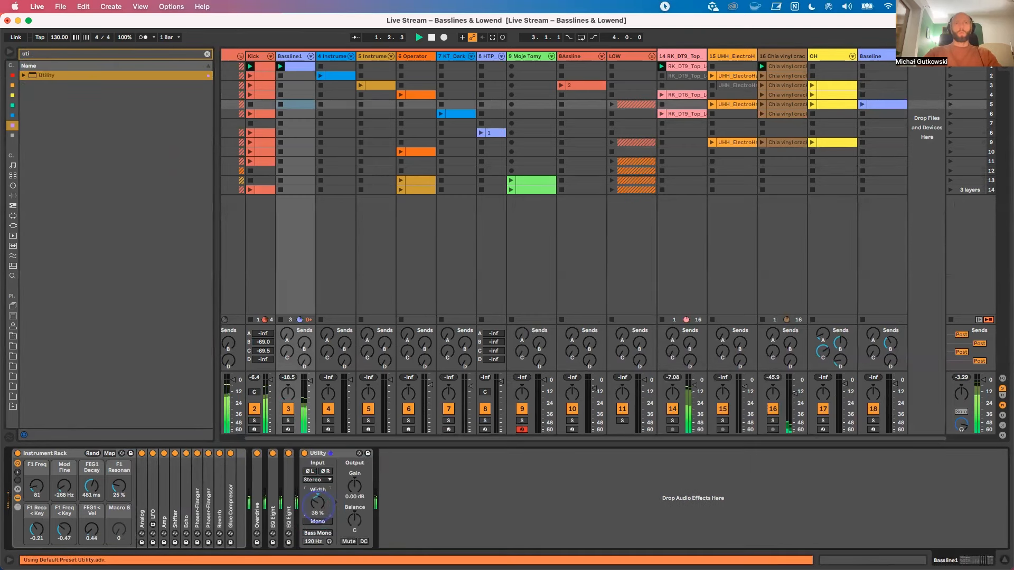
drag(317, 504, 318, 502)
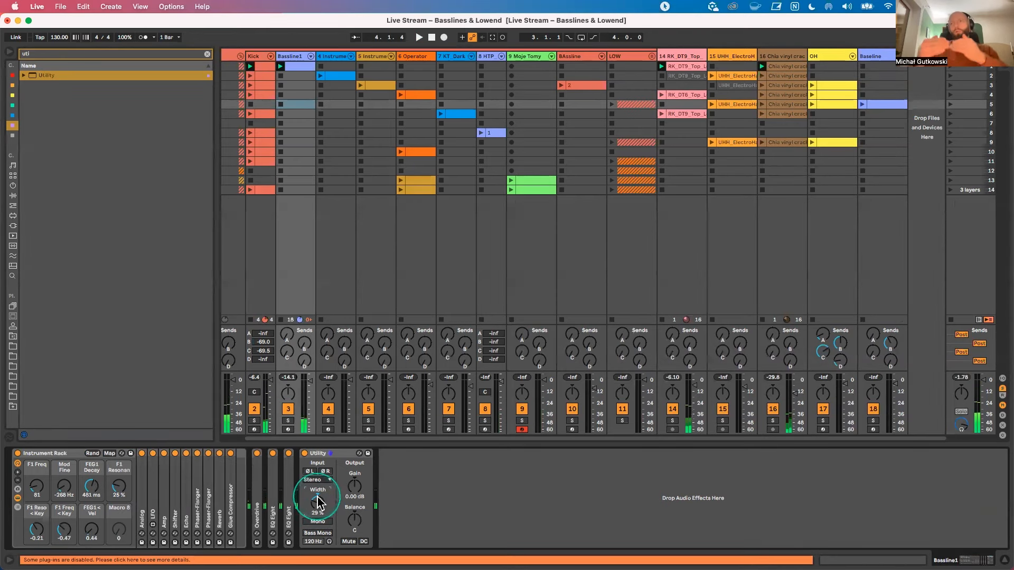